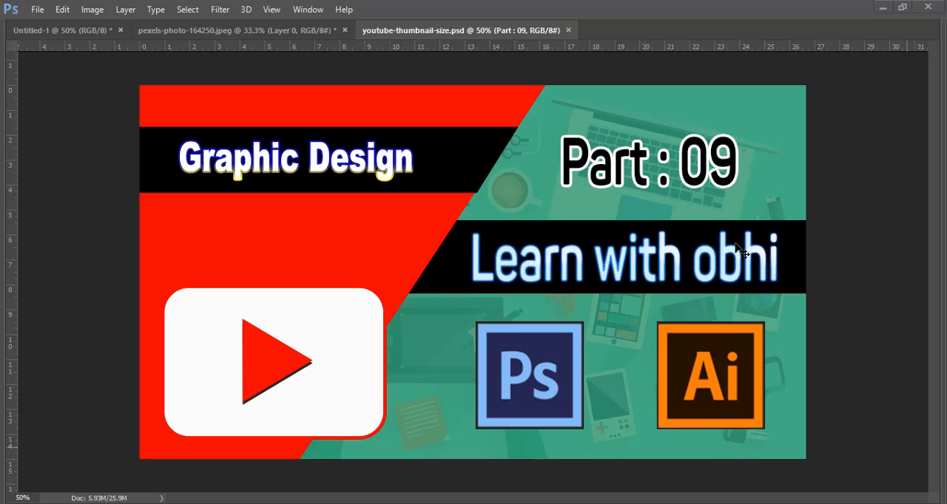
- Switch to the Untitled-1 document with its hidden tool panels shown, and activate the Pen Tool
{"action": "left_click", "coordinate": [83, 28]}
{"action": "key", "text": "Tab"}
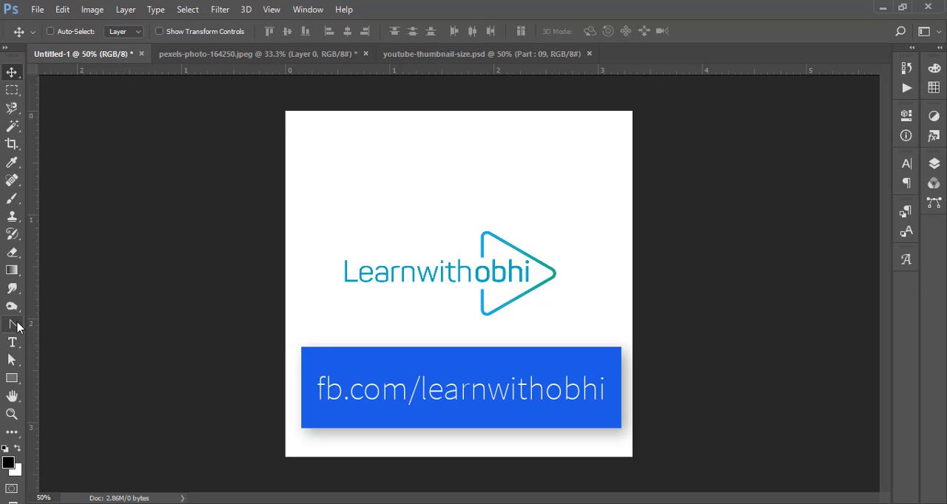
{"action": "right_click", "coordinate": [17, 327]}
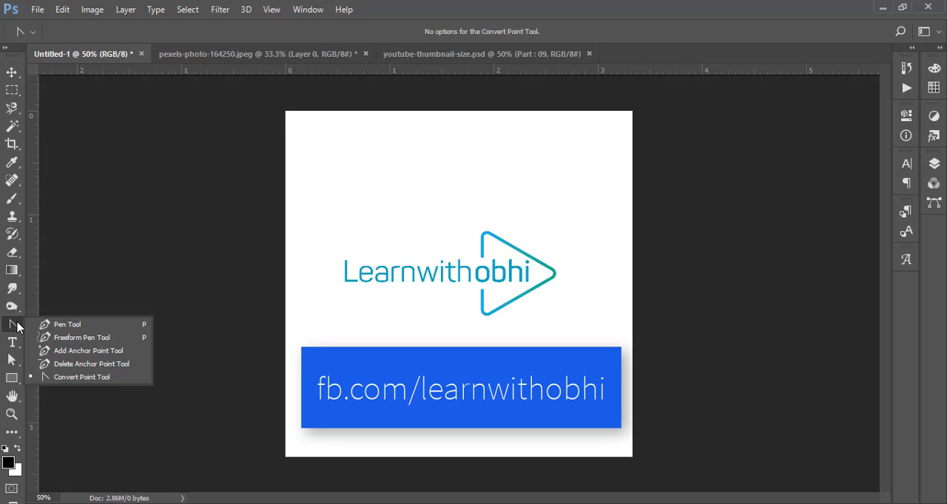
{"action": "left_click", "coordinate": [54, 327]}
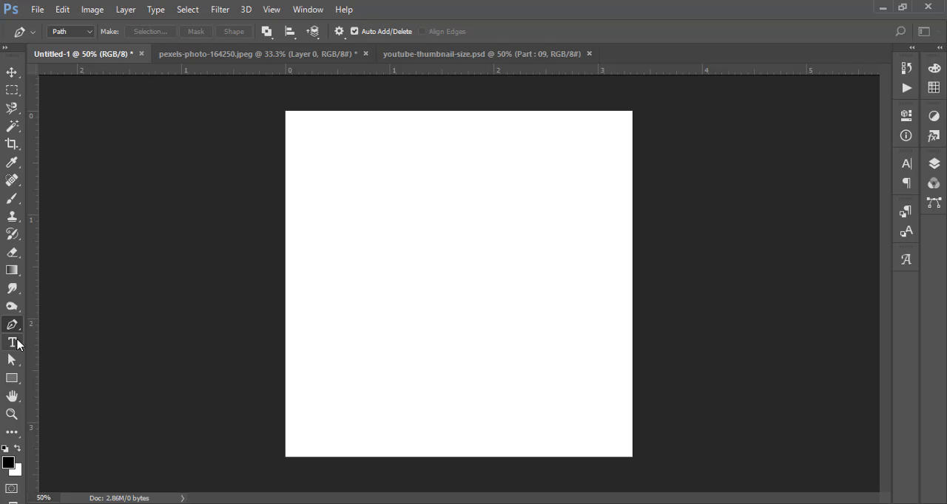
- Activate the Horizontal Type Tool and set its font to Lato Regular
{"action": "left_click", "coordinate": [18, 344]}
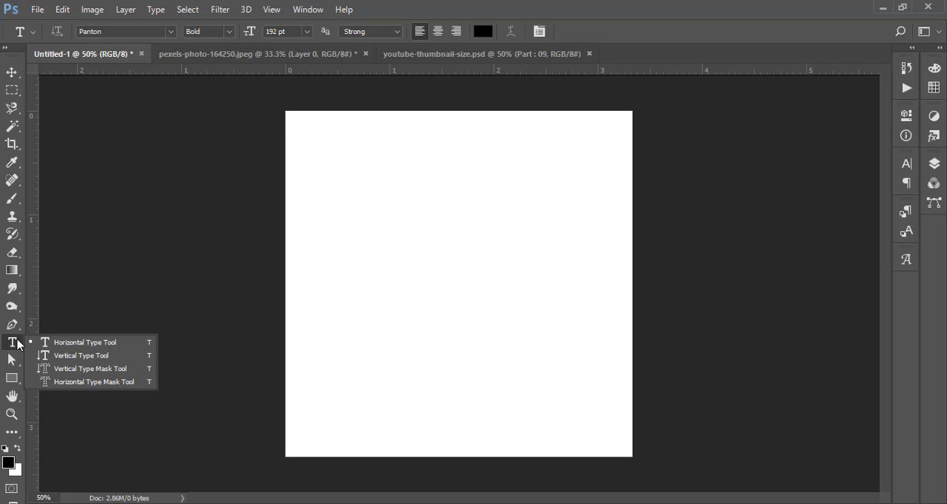
{"action": "left_click", "coordinate": [112, 345]}
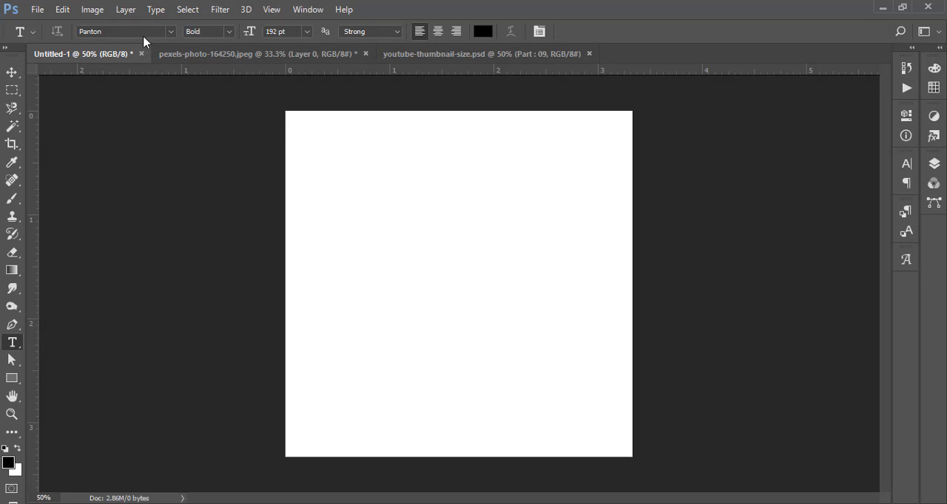
{"action": "left_click", "coordinate": [157, 31]}
{"action": "type", "text": "lato"}
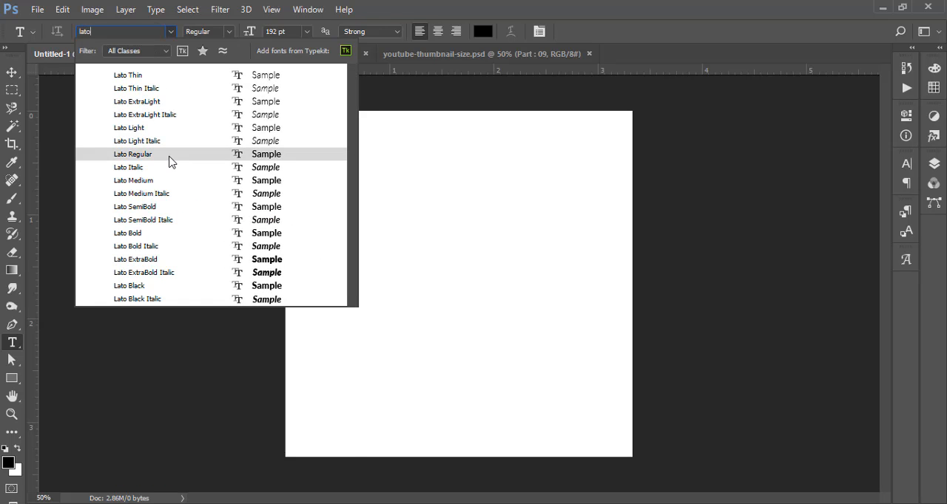
{"action": "left_click", "coordinate": [170, 161]}
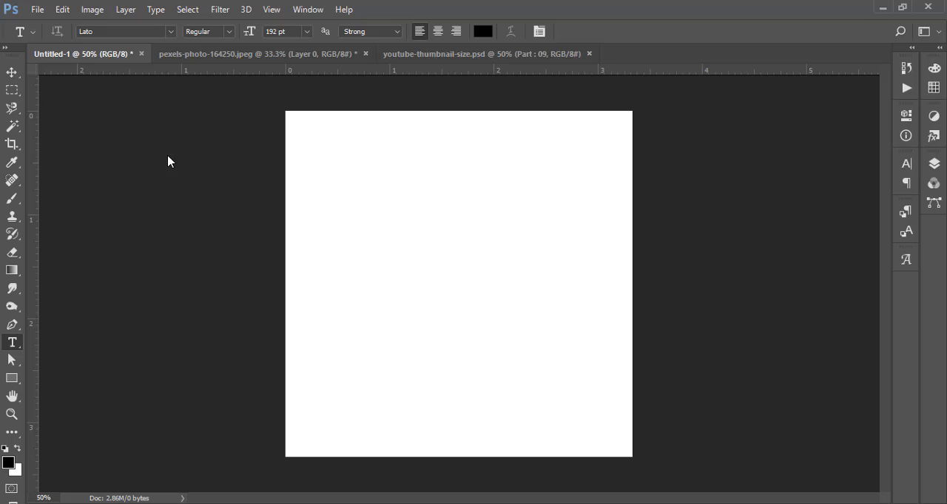
- Check the available Lato styles, keep Regular, and set the font size to 48 pt
{"action": "left_click", "coordinate": [205, 31]}
{"action": "left_click", "coordinate": [230, 31]}
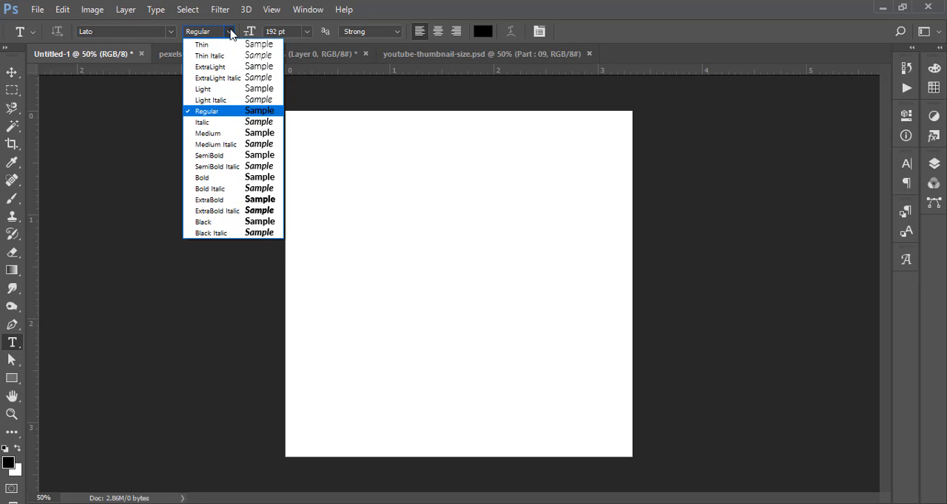
{"action": "left_click", "coordinate": [231, 31]}
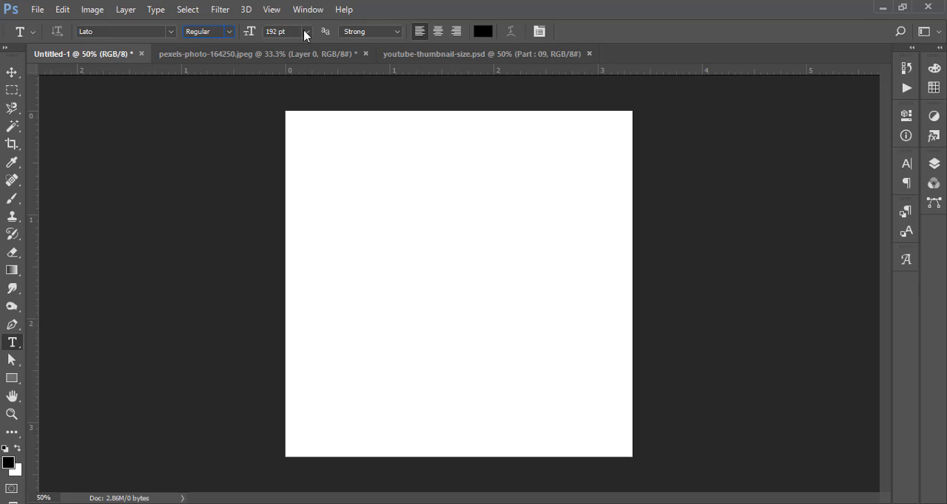
{"action": "left_click", "coordinate": [310, 33]}
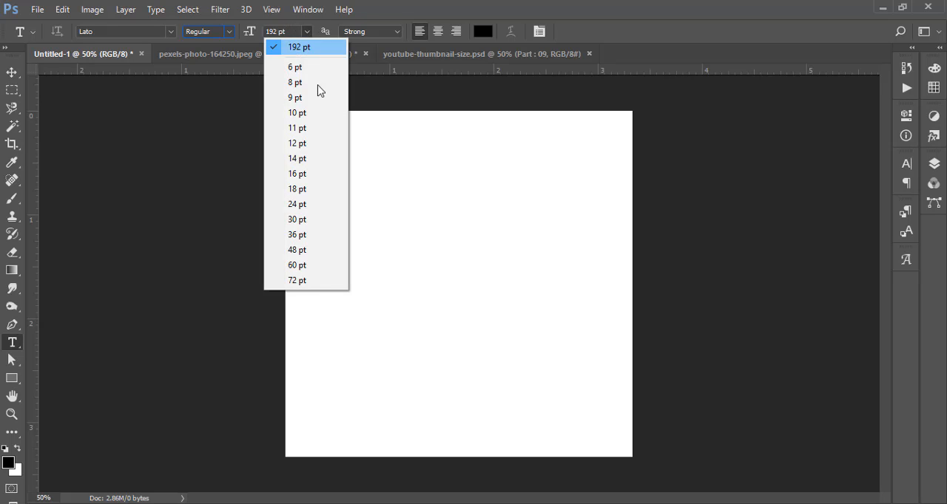
{"action": "left_click", "coordinate": [309, 252]}
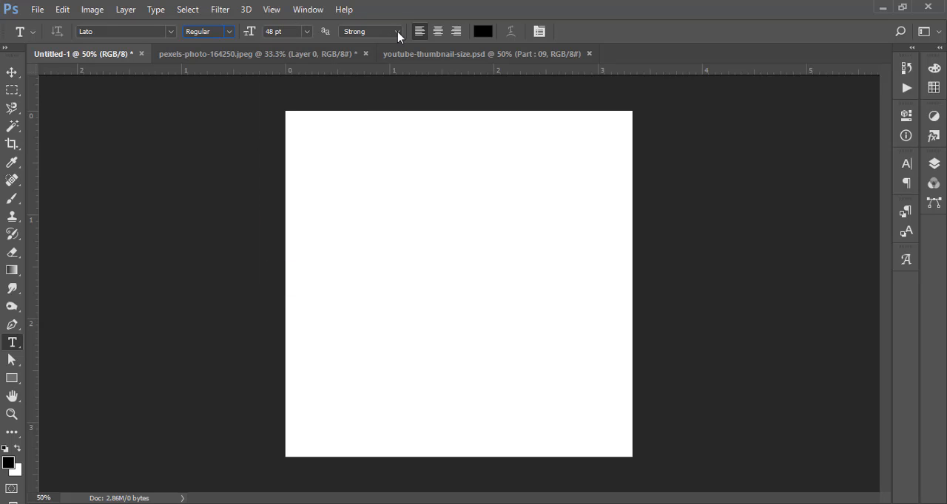
{"action": "left_click", "coordinate": [398, 31]}
{"action": "left_click", "coordinate": [397, 32]}
{"action": "left_click", "coordinate": [483, 31]}
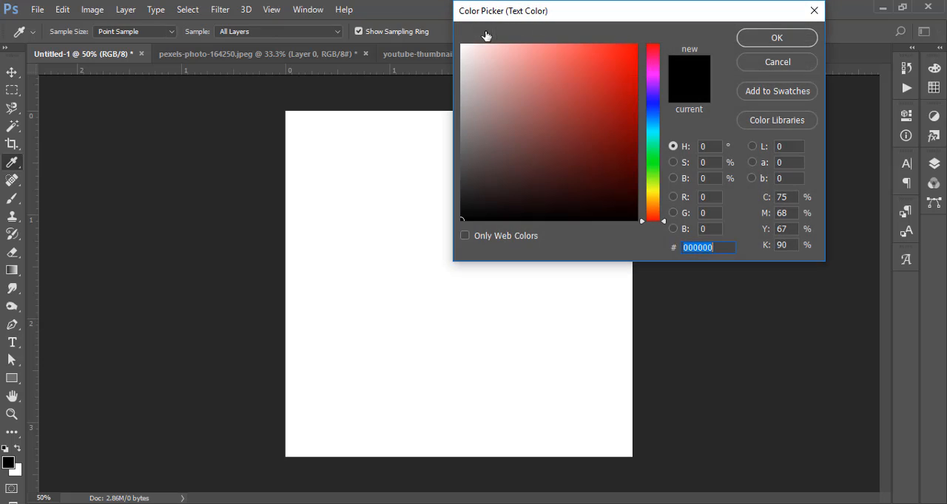
{"action": "left_click", "coordinate": [776, 65]}
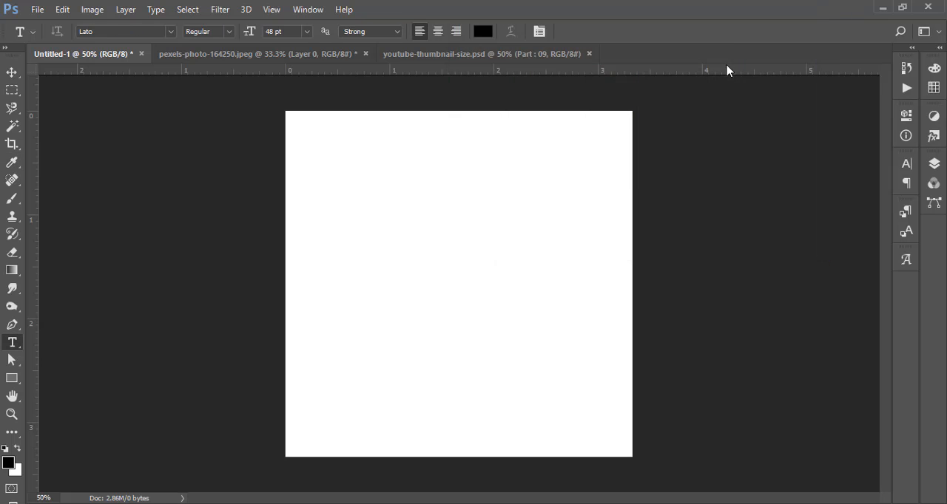
- Detach the Character panel from the dock and place it expanded beside the canvas
{"action": "left_click", "coordinate": [539, 31]}
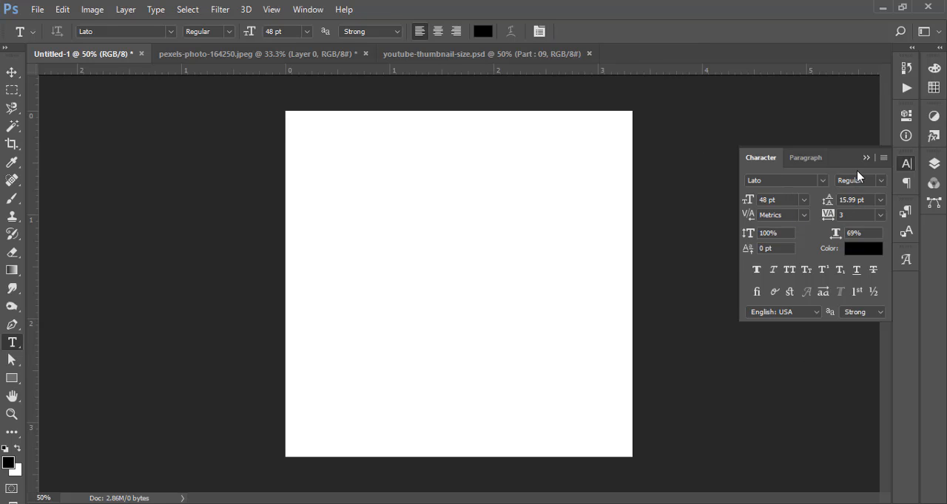
{"action": "left_click_drag", "start_coordinate": [909, 165], "coordinate": [814, 129]}
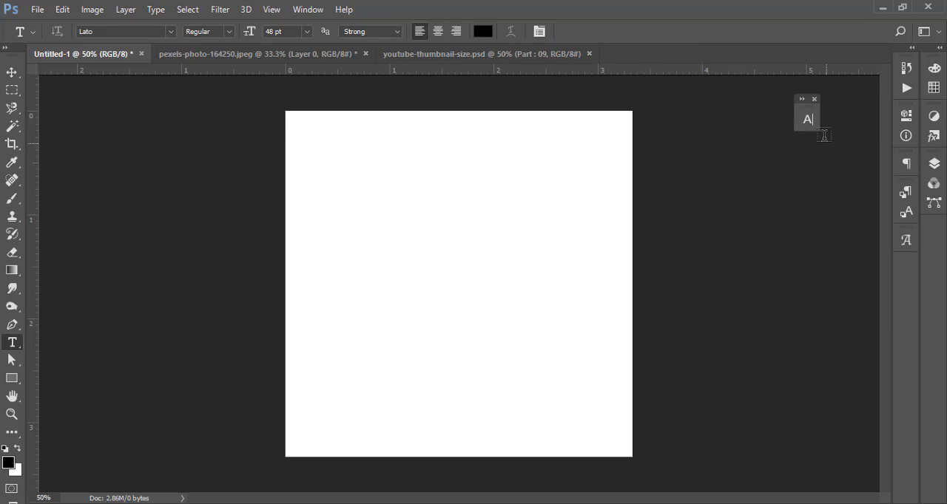
{"action": "left_click", "coordinate": [808, 120]}
{"action": "left_click_drag", "start_coordinate": [736, 112], "coordinate": [791, 175]}
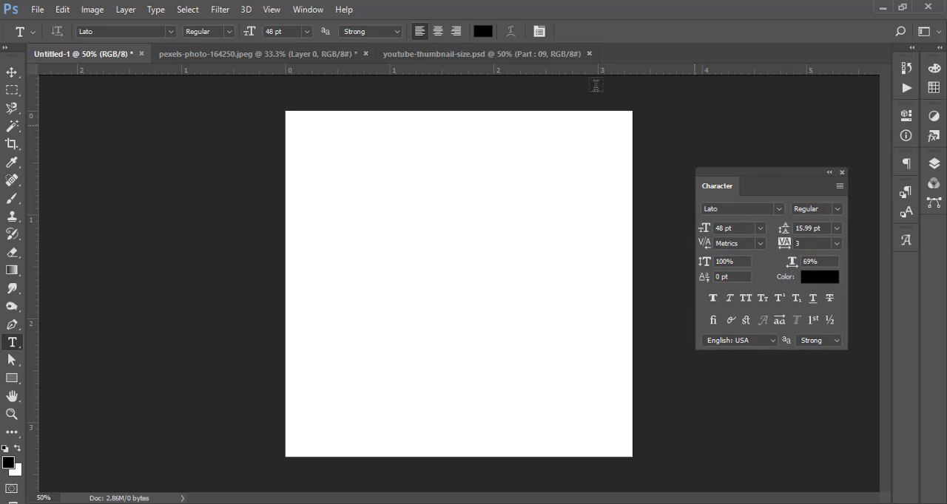
{"action": "left_click", "coordinate": [12, 72]}
{"action": "left_click", "coordinate": [12, 342]}
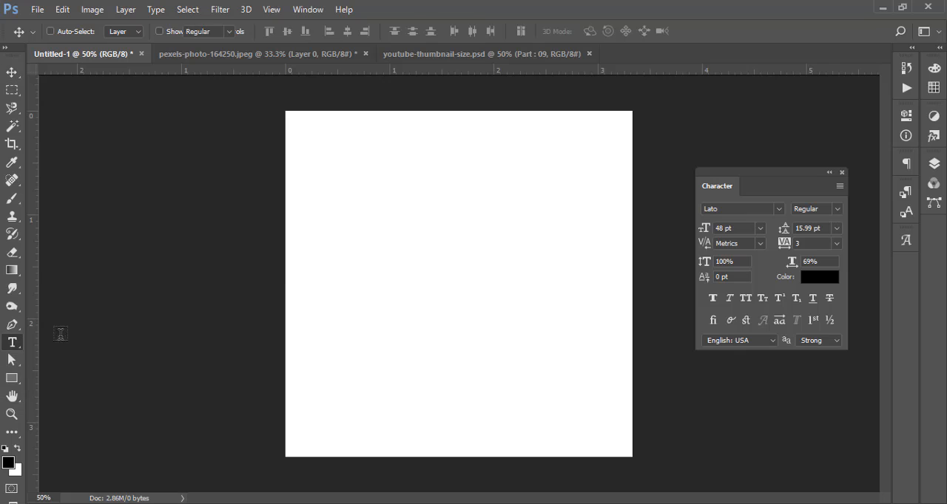
{"action": "left_click", "coordinate": [331, 198]}
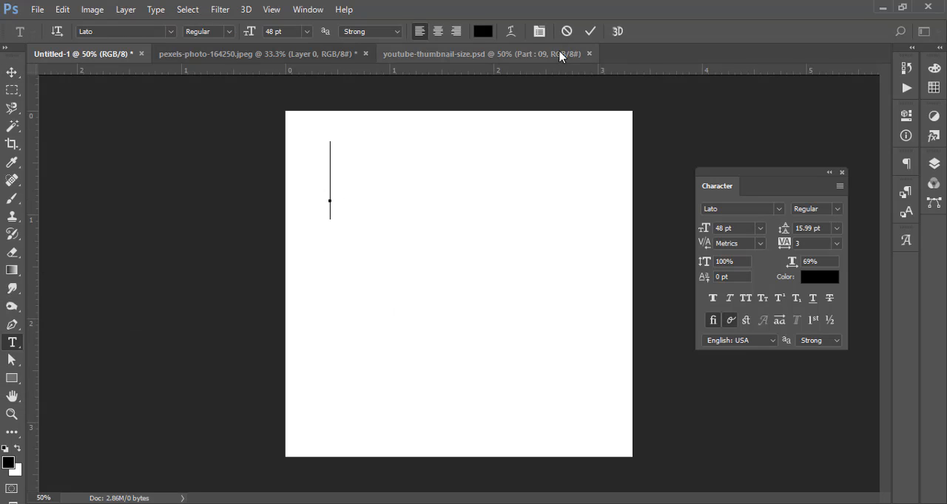
{"action": "key", "text": "Escape"}
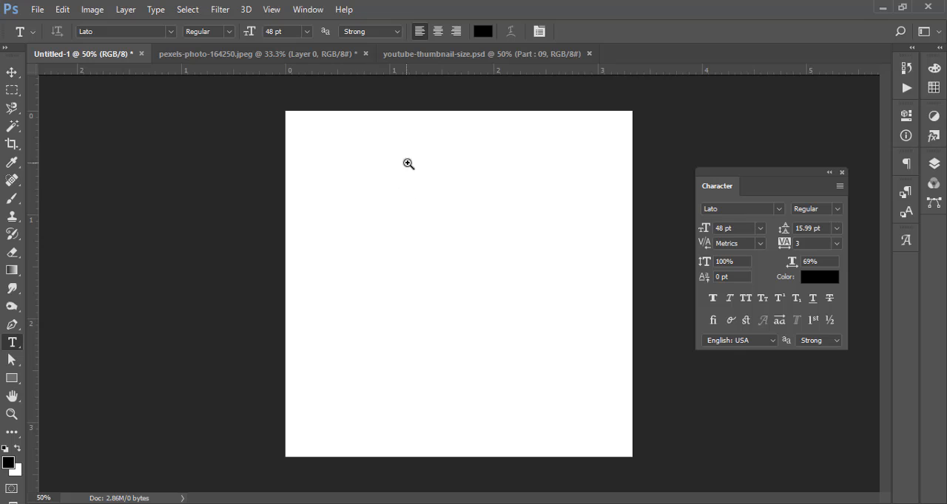
- Add the text "Bangladesh" in the upper part of the canvas and move it slightly down and to the left
{"action": "left_click_drag", "start_coordinate": [409, 165], "coordinate": [450, 215]}
{"action": "left_click_drag", "start_coordinate": [465, 180], "coordinate": [407, 238]}
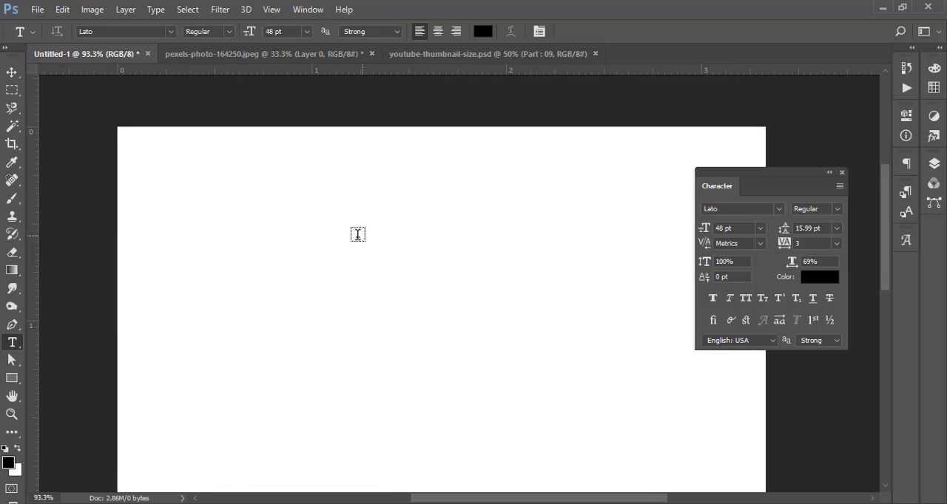
{"action": "left_click", "coordinate": [238, 263]}
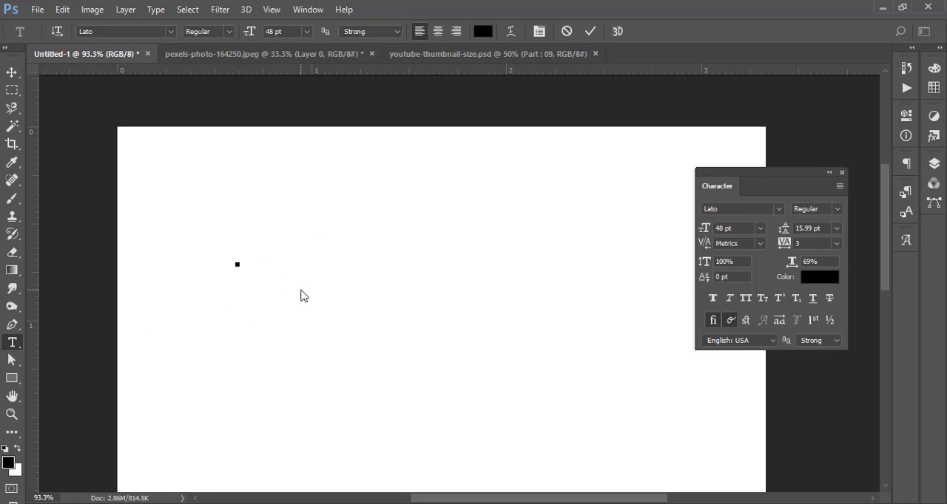
{"action": "type", "text": "Bangl"}
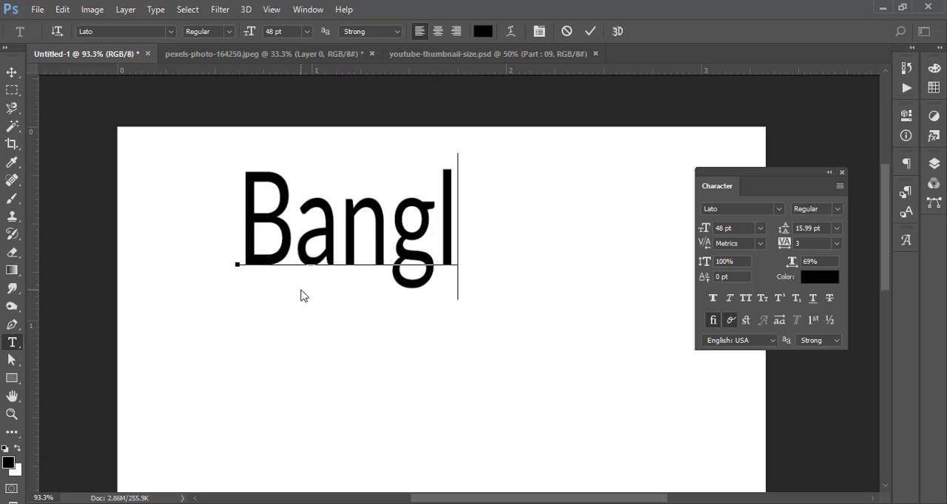
{"action": "type", "text": "adesh"}
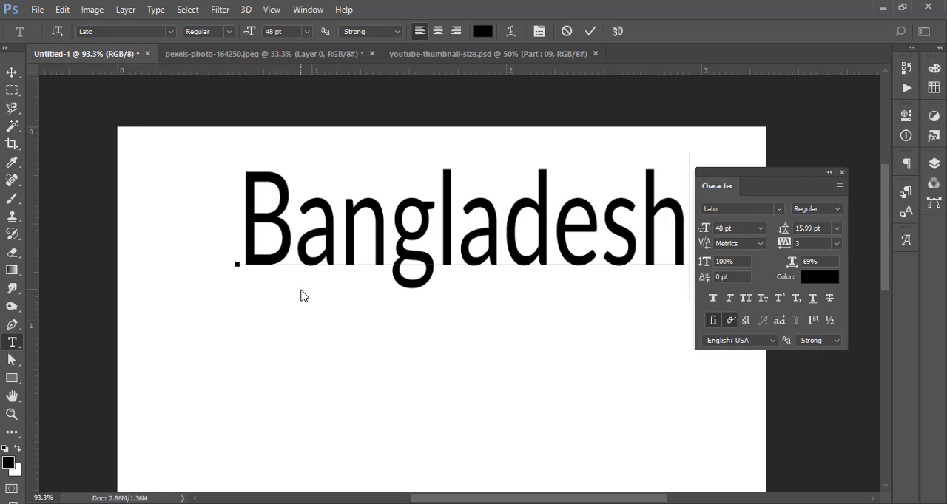
{"action": "key", "text": "ctrl+Return"}
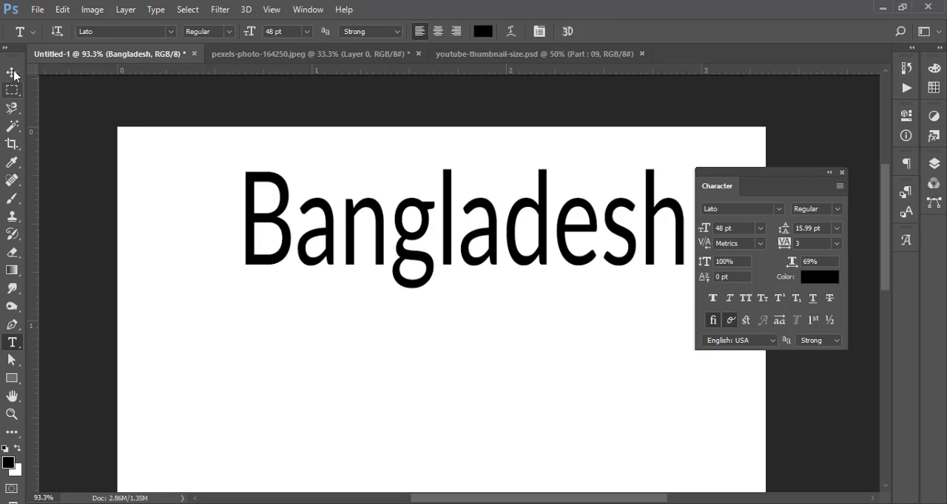
{"action": "left_click", "coordinate": [11, 72]}
{"action": "left_click_drag", "start_coordinate": [425, 246], "coordinate": [401, 305]}
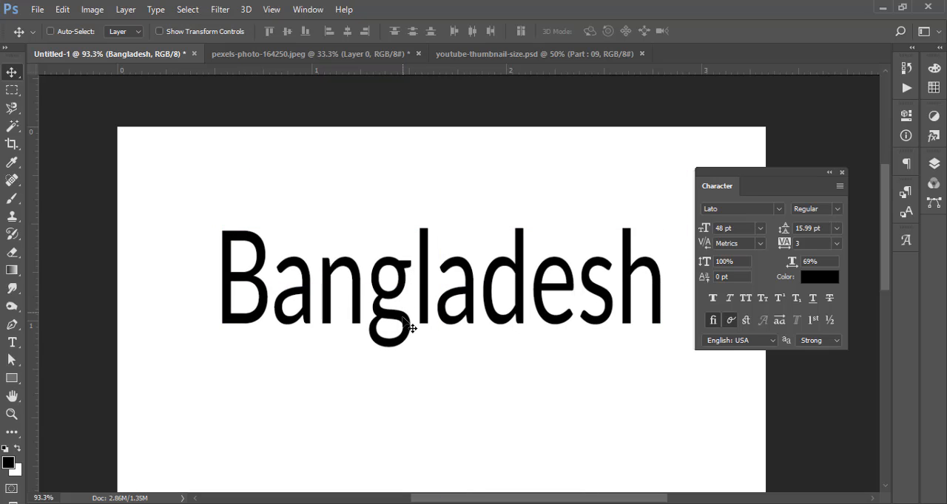
- Select all the text on the Bangladesh layer and change its font style to Medium
{"action": "left_click", "coordinate": [934, 164]}
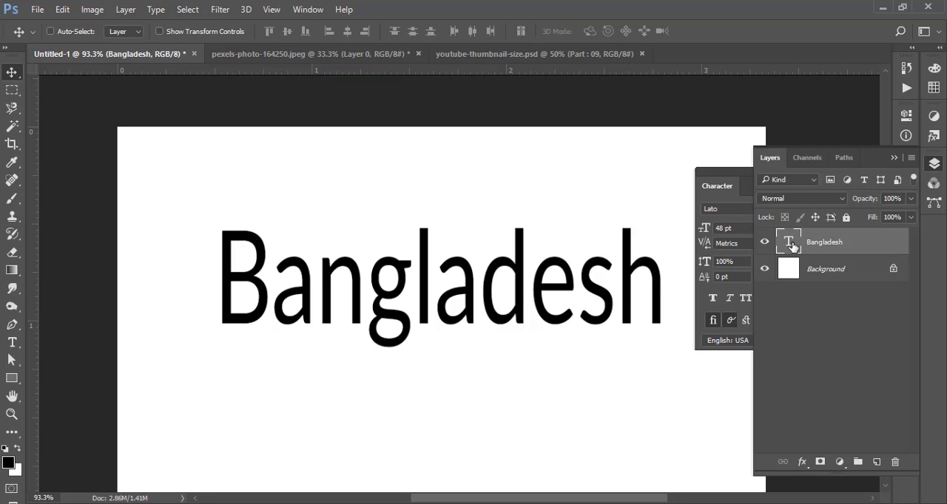
{"action": "key", "text": "t"}
{"action": "double_click", "coordinate": [534, 269]}
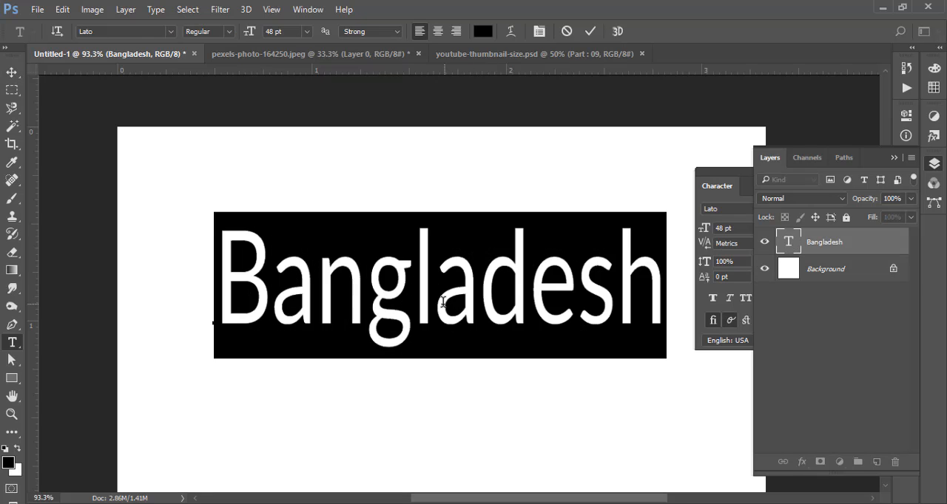
{"action": "left_click", "coordinate": [222, 32]}
{"action": "left_click", "coordinate": [237, 139]}
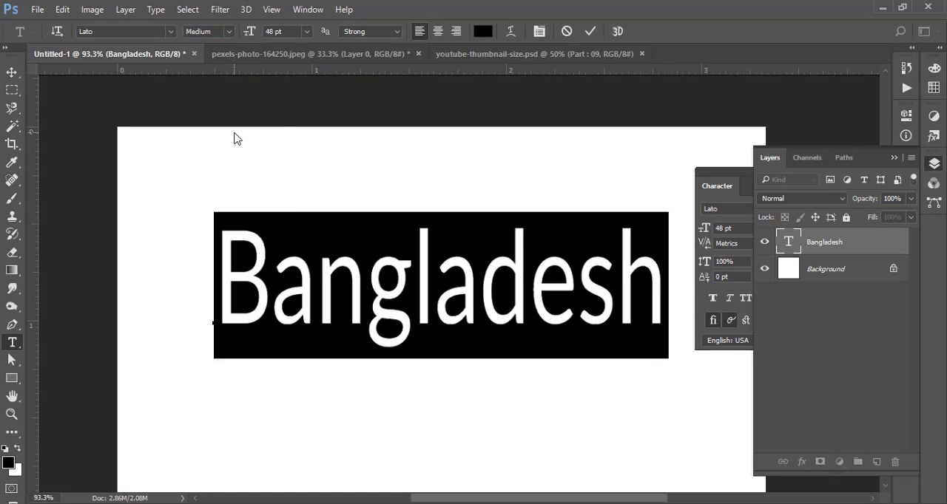
{"action": "left_click", "coordinate": [234, 31]}
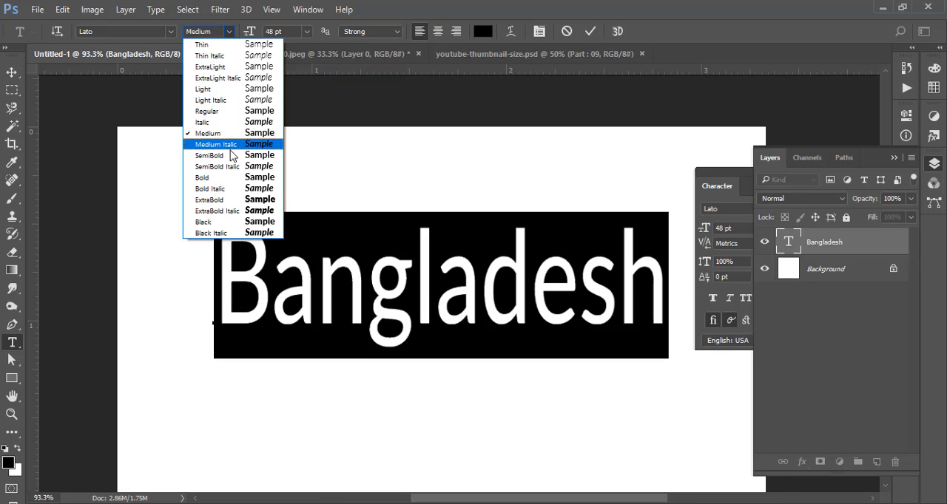
{"action": "left_click", "coordinate": [589, 31]}
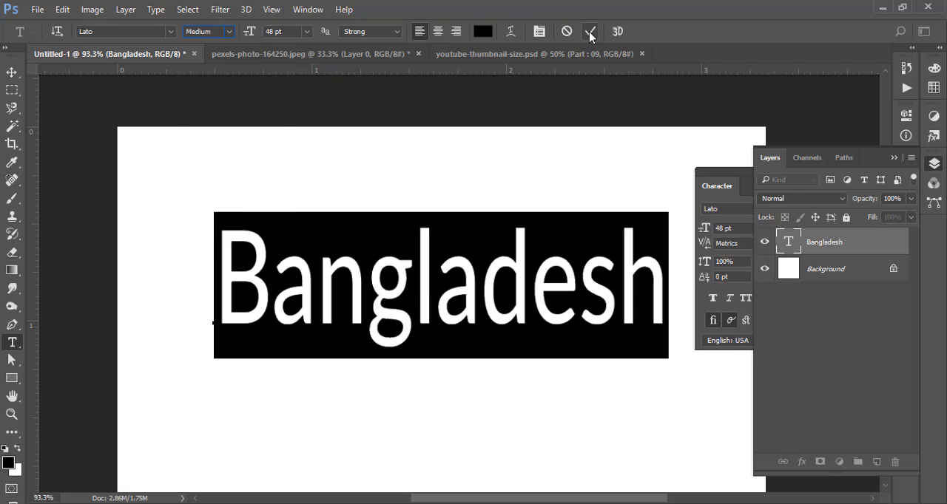
{"action": "left_click", "coordinate": [590, 31]}
- Move the Bangladesh text up and to the left on the canvas
{"action": "key", "text": "v"}
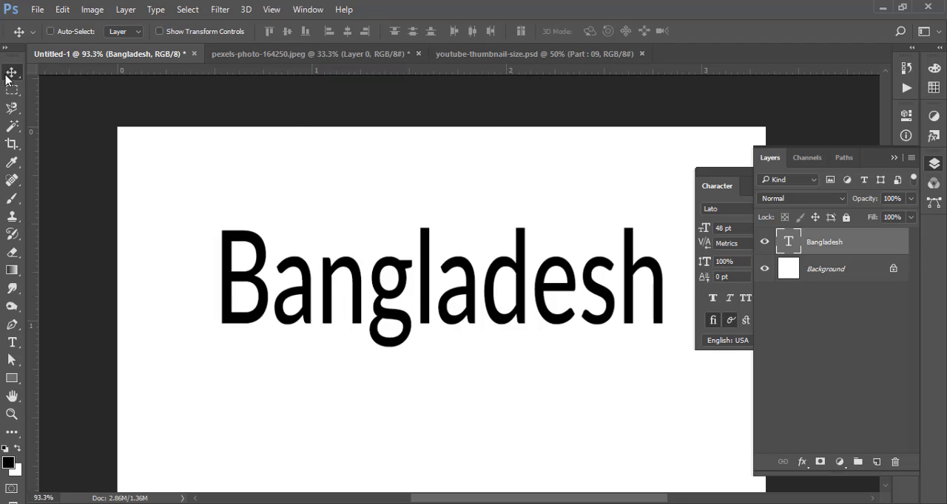
{"action": "double_click", "coordinate": [790, 241]}
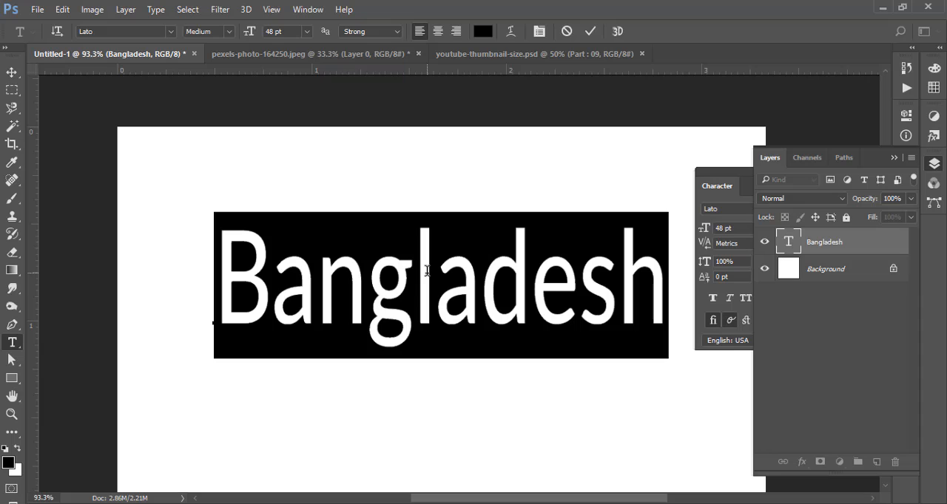
{"action": "key", "text": "ctrl+Return"}
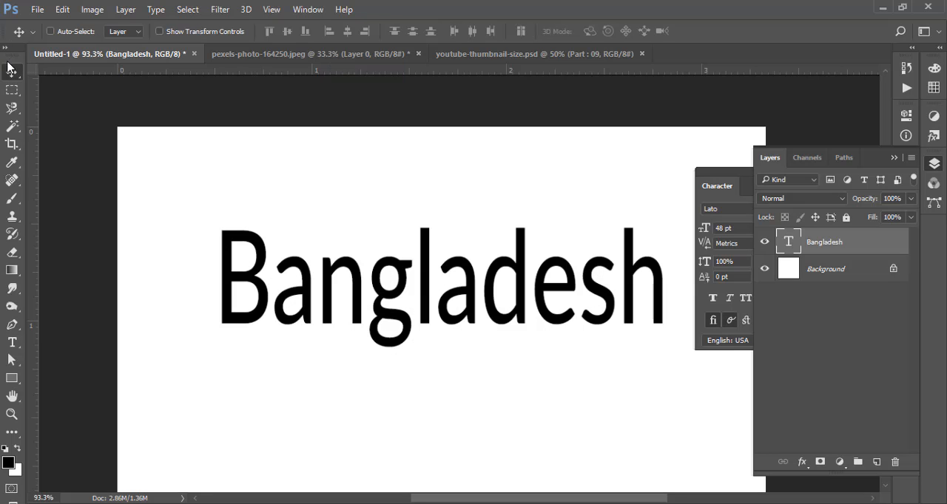
{"action": "left_click_drag", "start_coordinate": [550, 296], "coordinate": [513, 259]}
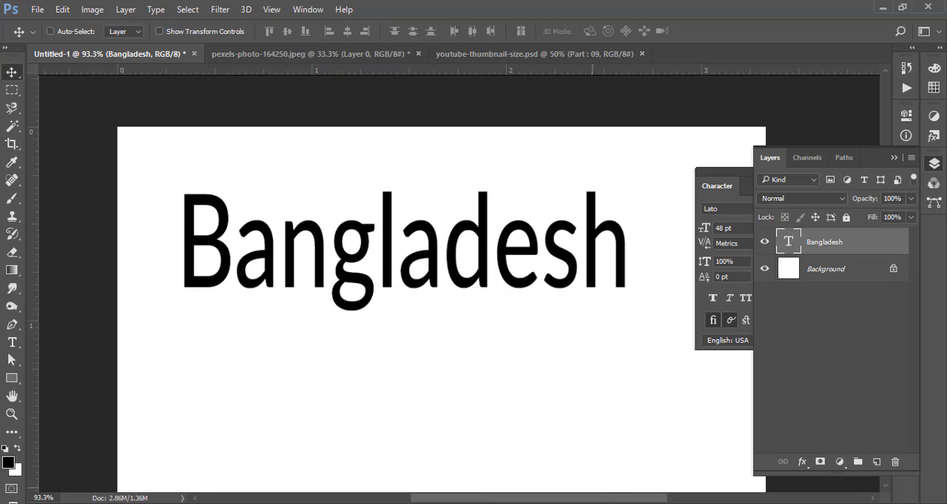
- Select all the text on the Bangladesh layer and turn Faux Bold on and off again
{"action": "left_click", "coordinate": [879, 452]}
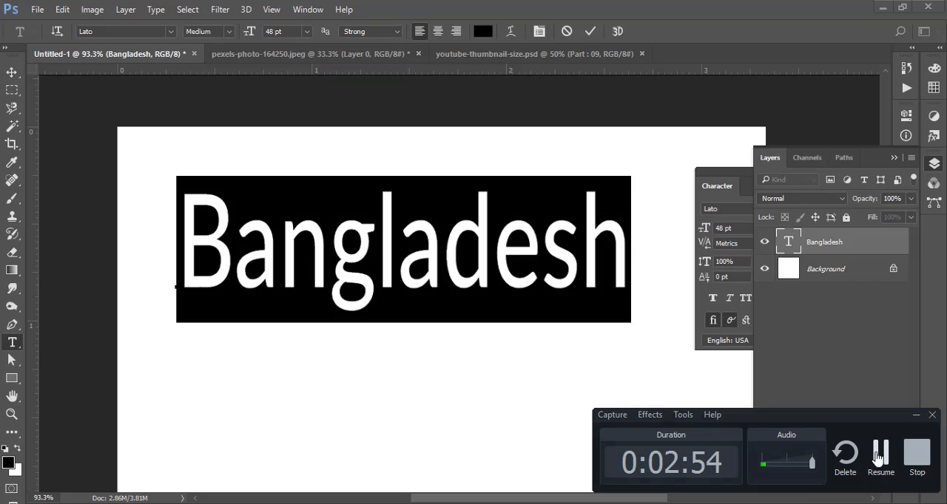
{"action": "left_click", "coordinate": [879, 454]}
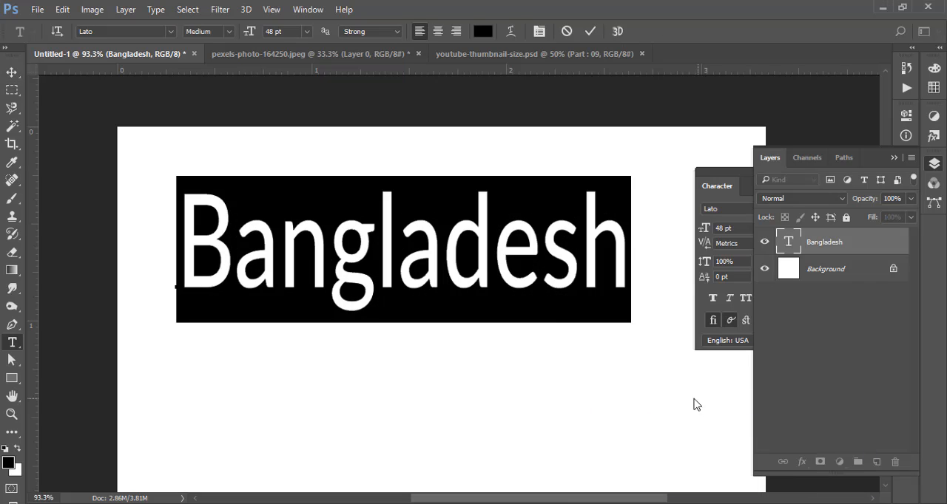
{"action": "left_click", "coordinate": [439, 259]}
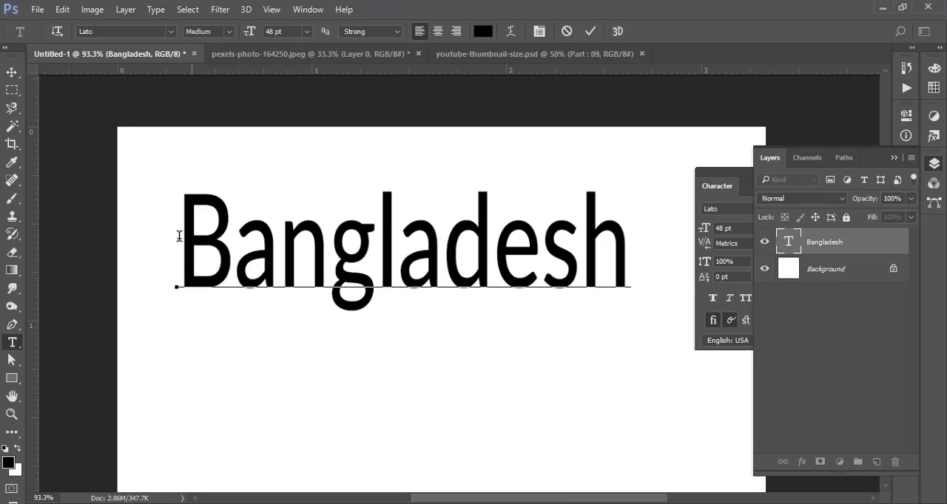
{"action": "left_click_drag", "start_coordinate": [180, 237], "coordinate": [636, 243]}
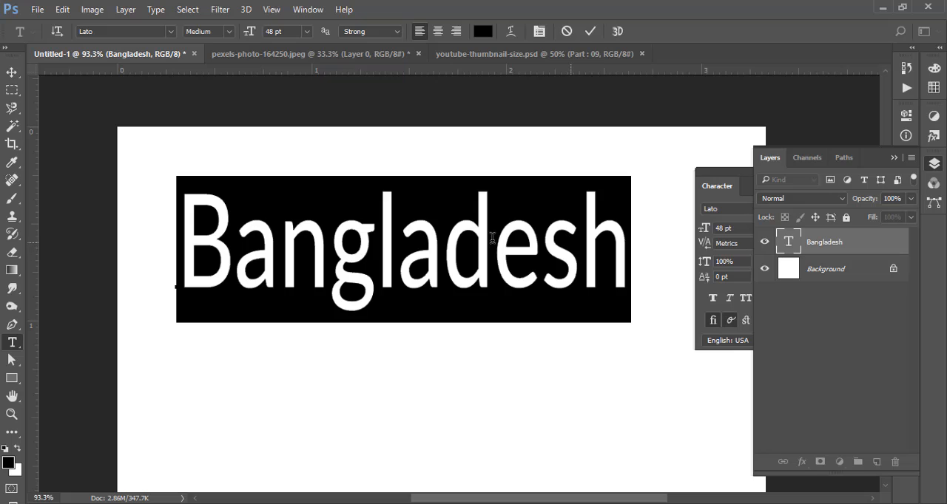
{"action": "left_click", "coordinate": [732, 170]}
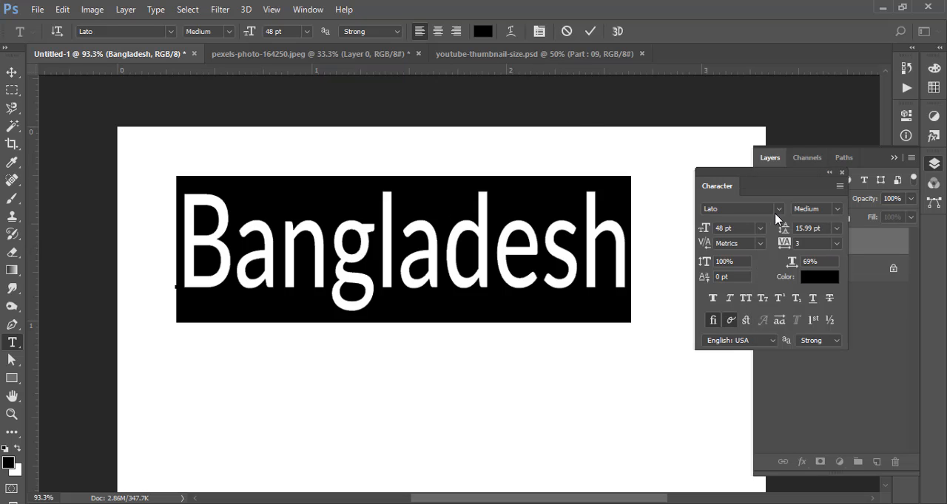
{"action": "left_click", "coordinate": [714, 298]}
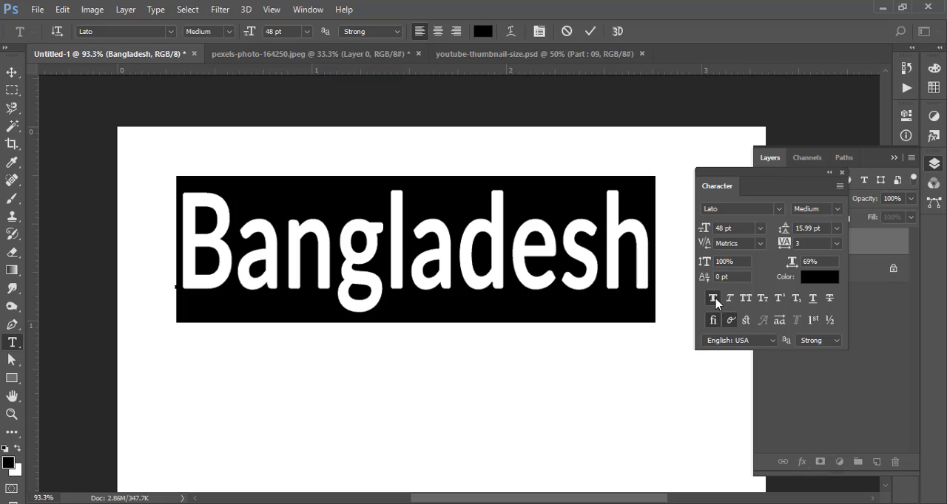
{"action": "left_click", "coordinate": [714, 299]}
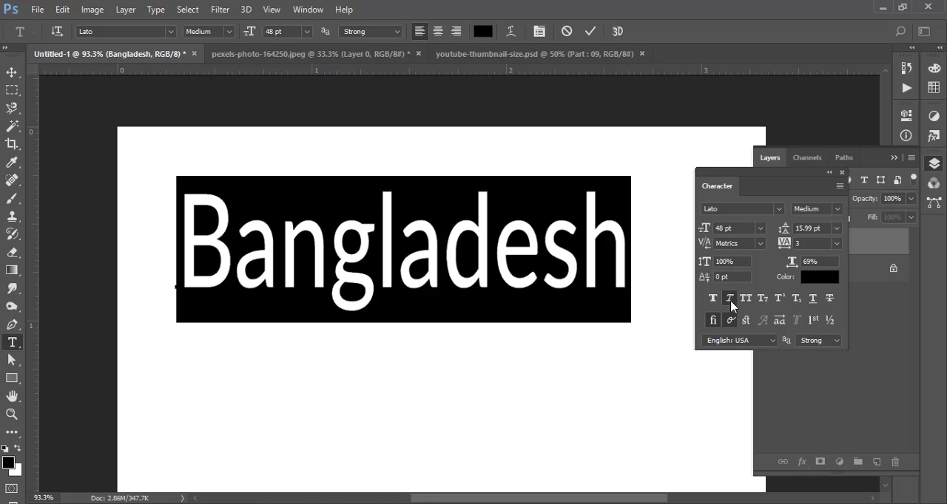
- Try Faux Italic and All Caps on the selected Bangladesh text, turning each off again
{"action": "left_click", "coordinate": [730, 300]}
{"action": "left_click", "coordinate": [730, 301]}
{"action": "left_click", "coordinate": [745, 299]}
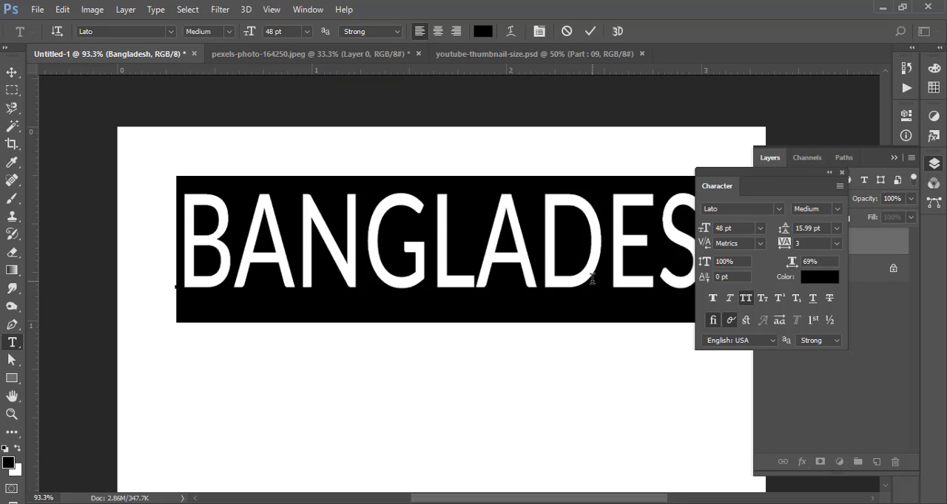
{"action": "left_click", "coordinate": [747, 299]}
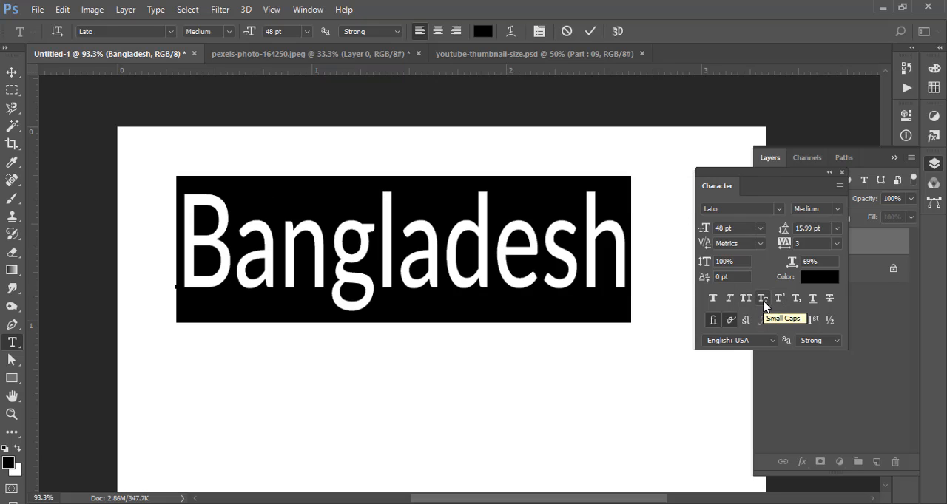
- Turn Strikethrough on and off for the Bangladesh text and commit the text edit
{"action": "left_click", "coordinate": [829, 299]}
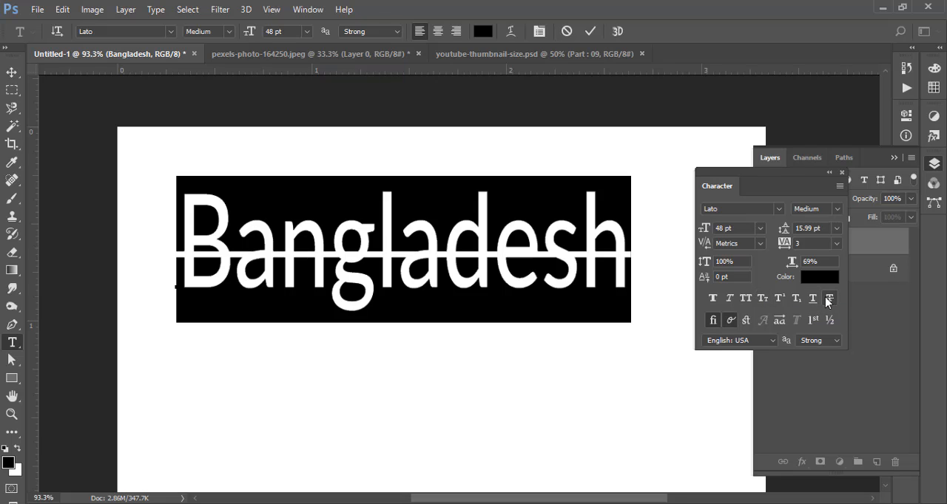
{"action": "left_click", "coordinate": [829, 300]}
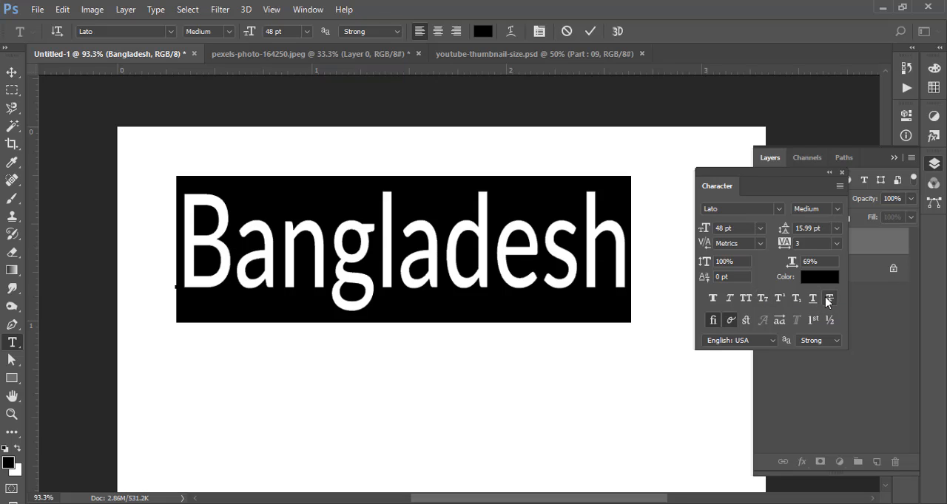
{"action": "left_click", "coordinate": [590, 31]}
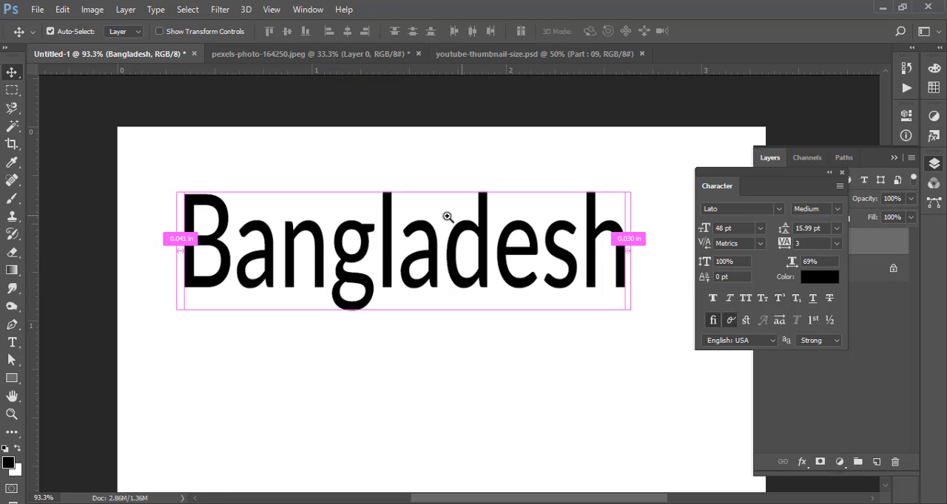
- Reopen the Bangladesh text layer for editing and add a second line reading "is my Country"
{"action": "left_click_drag", "start_coordinate": [451, 217], "coordinate": [426, 222]}
{"action": "left_click_drag", "start_coordinate": [521, 256], "coordinate": [486, 230]}
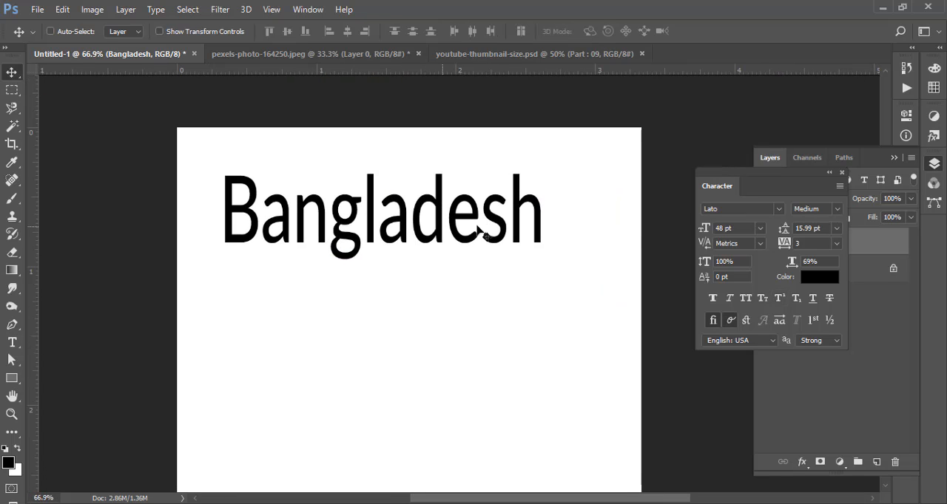
{"action": "left_click", "coordinate": [900, 360]}
{"action": "double_click", "coordinate": [790, 244]}
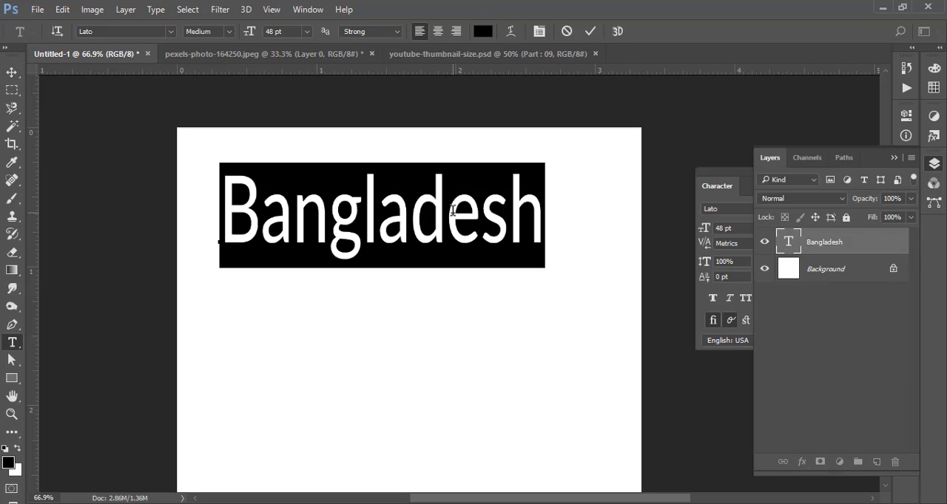
{"action": "left_click", "coordinate": [701, 300]}
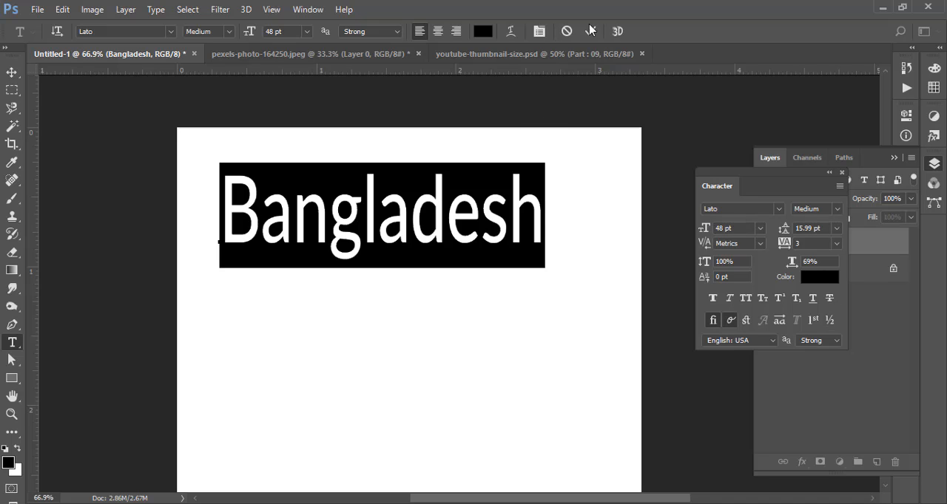
{"action": "left_click", "coordinate": [546, 221]}
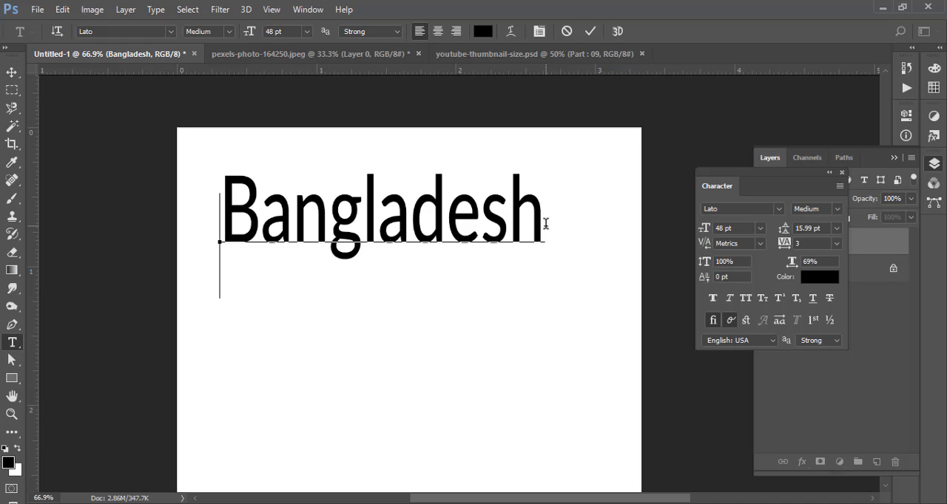
{"action": "type", "text": "is m"}
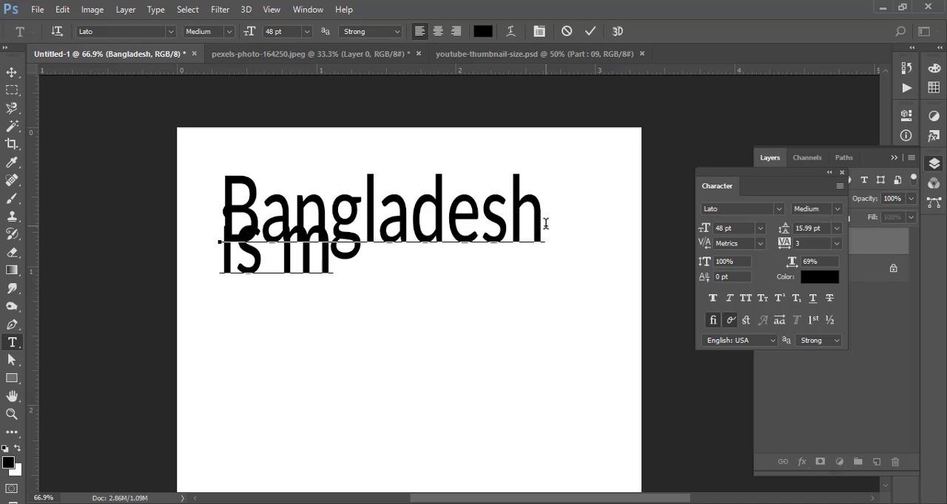
{"action": "type", "text": "y "}
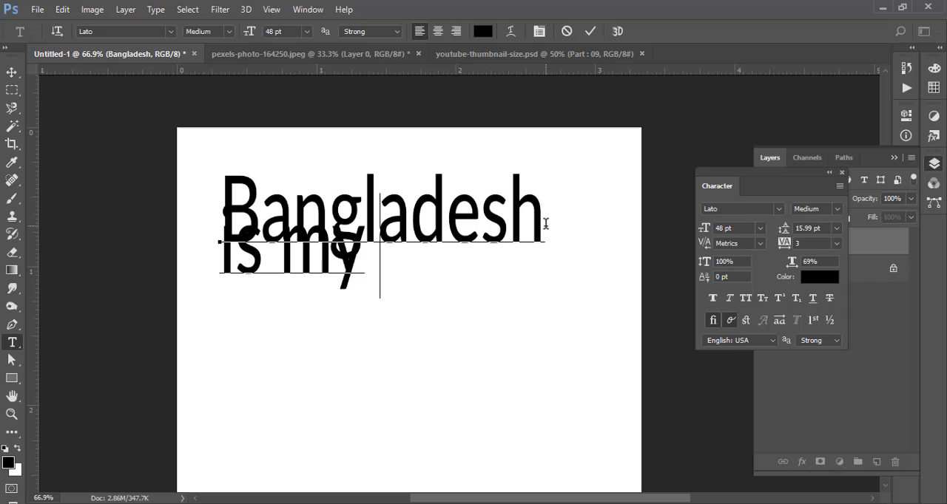
{"action": "type", "text": "Country"}
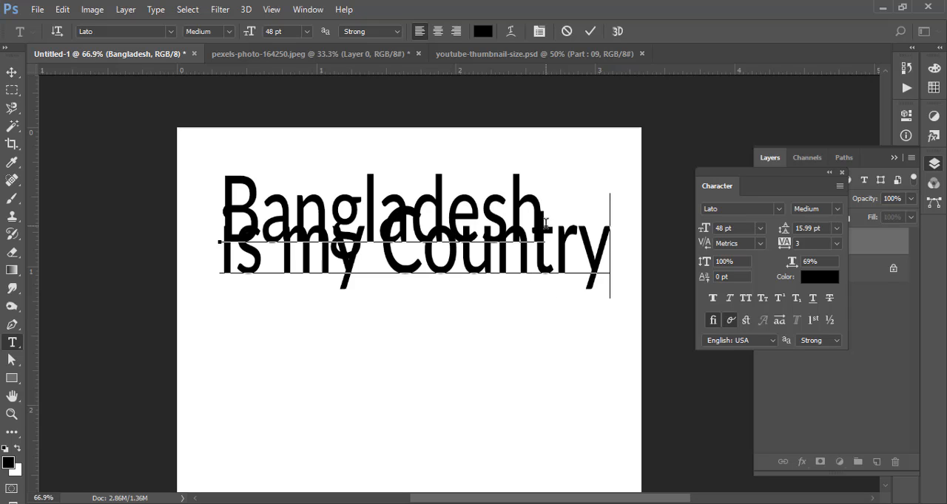
- Select both text lines and adjust their leading, trying Auto and 6 pt before setting 48.01 pt
{"action": "key", "text": "ctrl+a"}
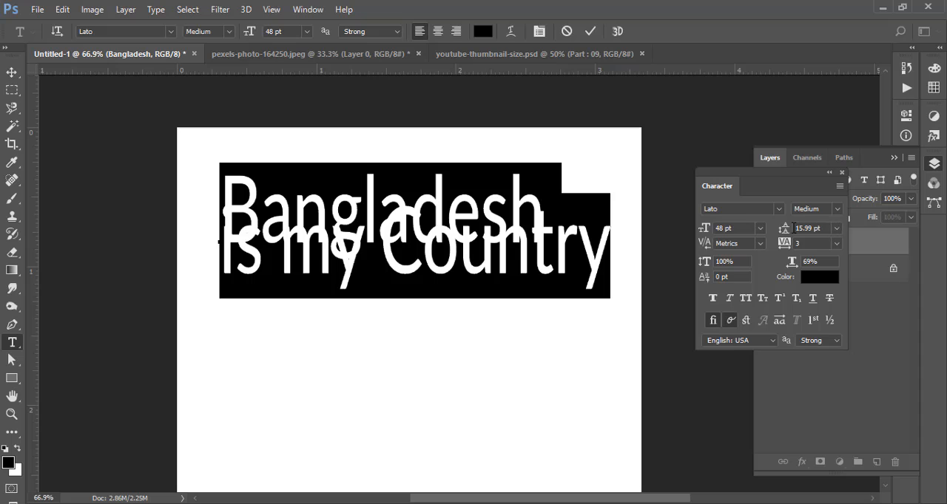
{"action": "left_click", "coordinate": [838, 232]}
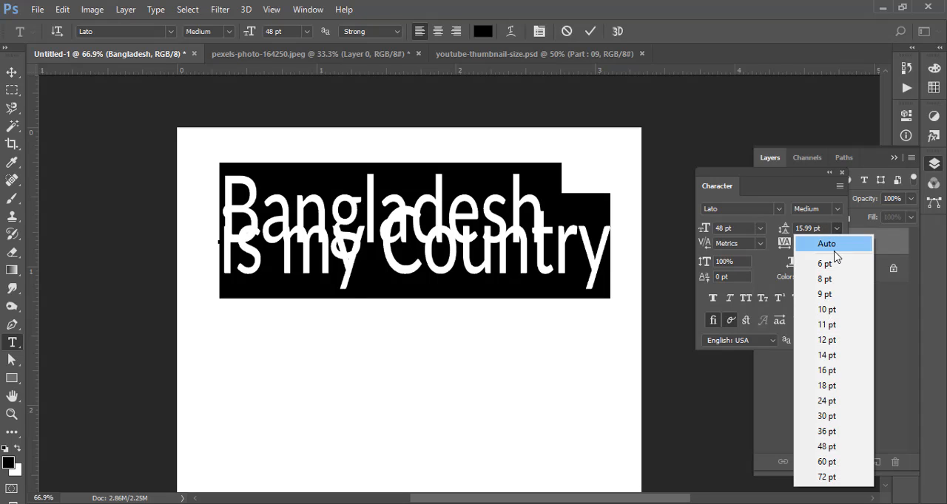
{"action": "left_click", "coordinate": [835, 244]}
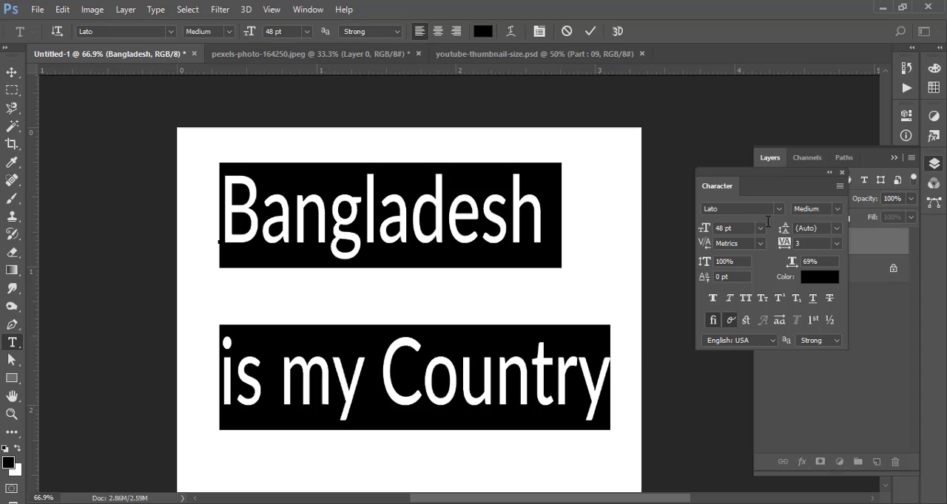
{"action": "left_click", "coordinate": [827, 229]}
{"action": "left_click", "coordinate": [838, 229]}
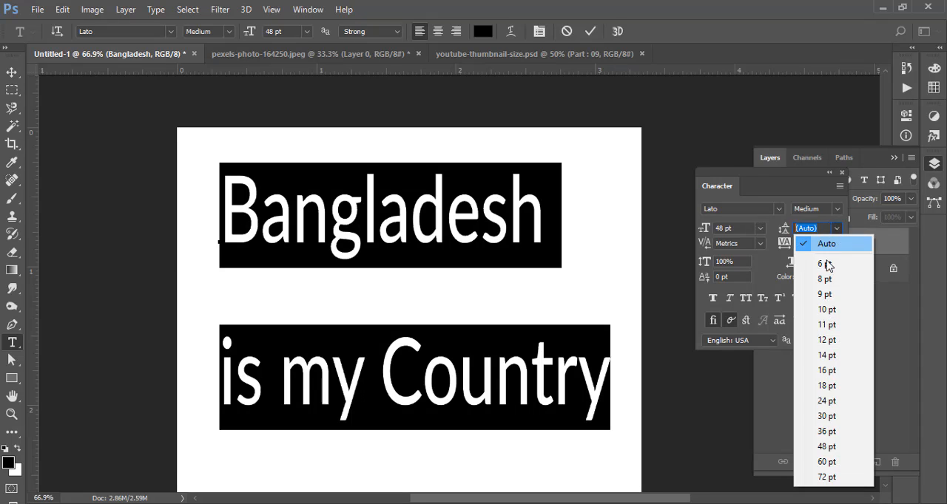
{"action": "left_click", "coordinate": [827, 259]}
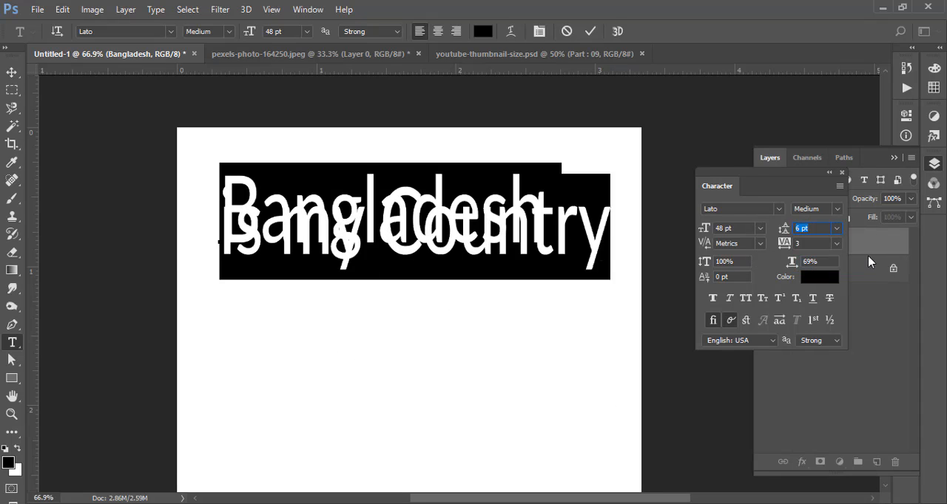
{"action": "mouse_move", "coordinate": [812, 227]}
{"action": "left_mouse_down"}
{"action": "mouse_move", "coordinate": [774, 230]}
{"action": "mouse_move", "coordinate": [809, 230]}
{"action": "left_mouse_up"}
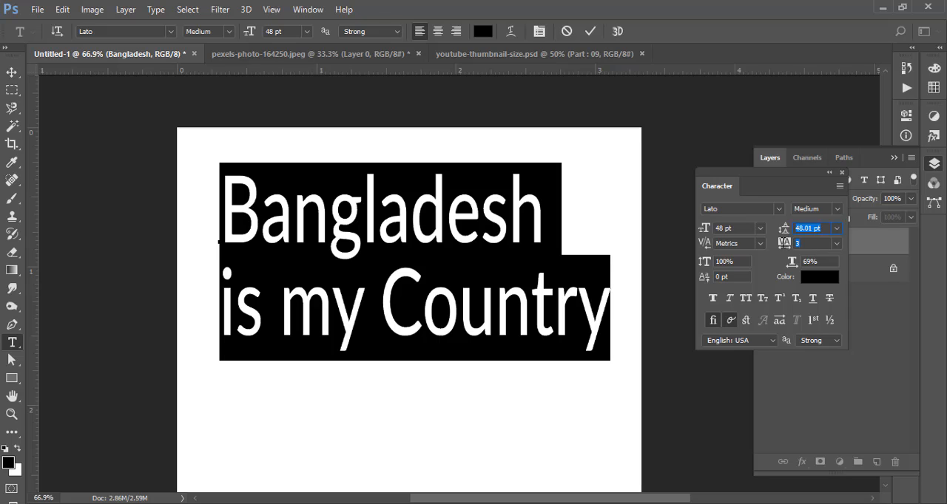
- Try tracking values from 10 up to 230 on both text lines and set the tracking to 30
{"action": "left_click", "coordinate": [837, 244]}
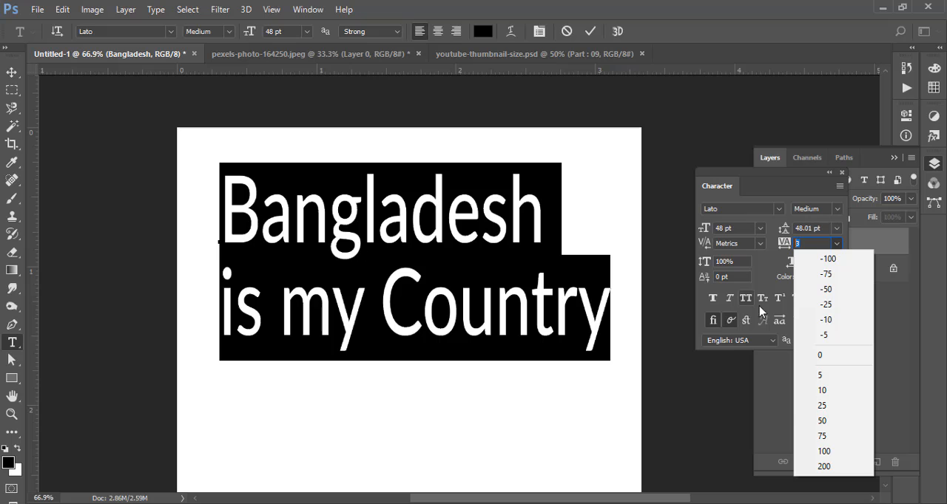
{"action": "left_click", "coordinate": [830, 395]}
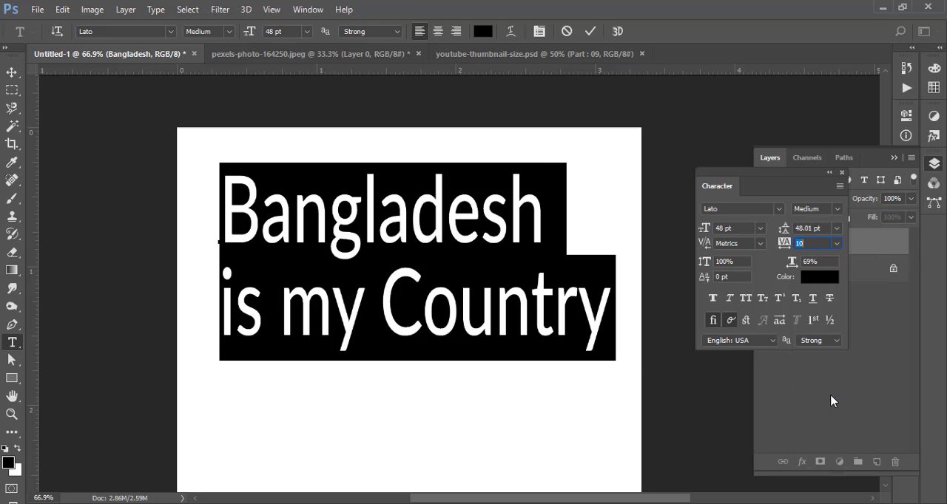
{"action": "scroll", "coordinate": [811, 248], "scroll_direction": "up", "scroll_amount": 14}
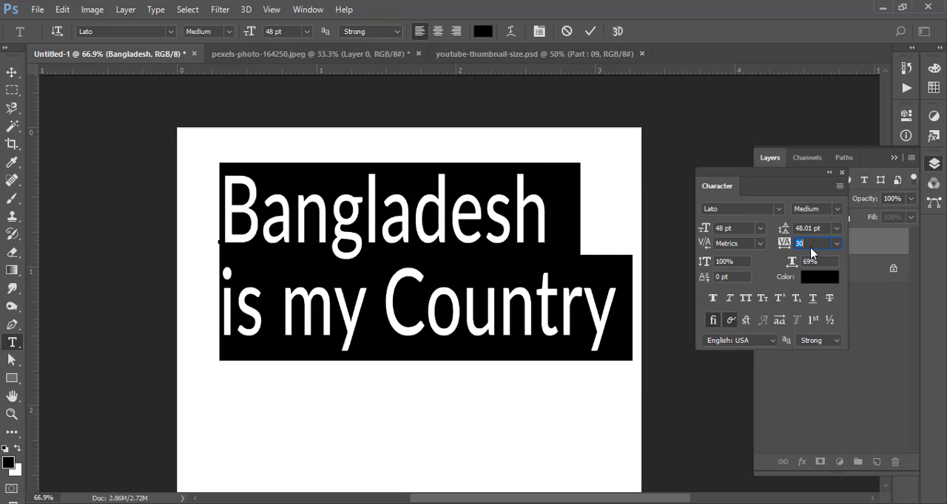
{"action": "scroll", "coordinate": [811, 248], "scroll_direction": "up", "scroll_amount": 8}
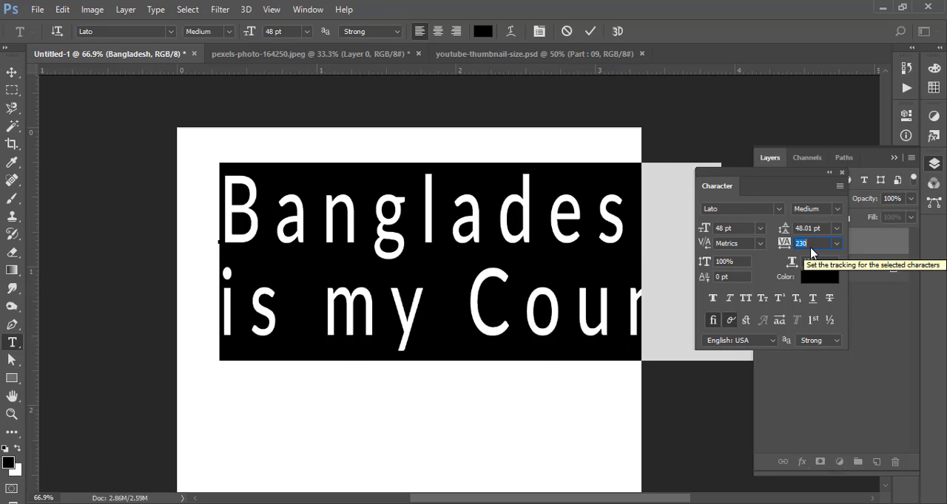
{"action": "scroll", "coordinate": [811, 248], "scroll_direction": "down", "scroll_amount": 16}
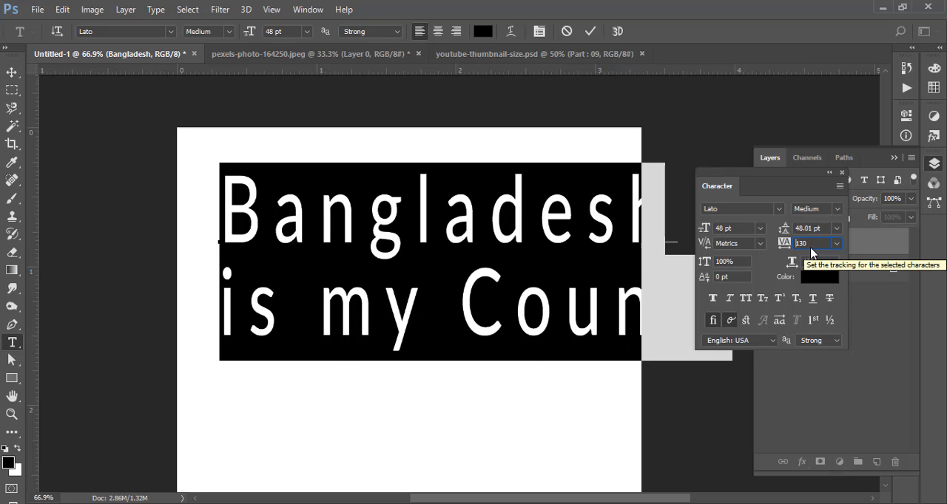
{"action": "scroll", "coordinate": [810, 248], "scroll_direction": "down", "scroll_amount": 4}
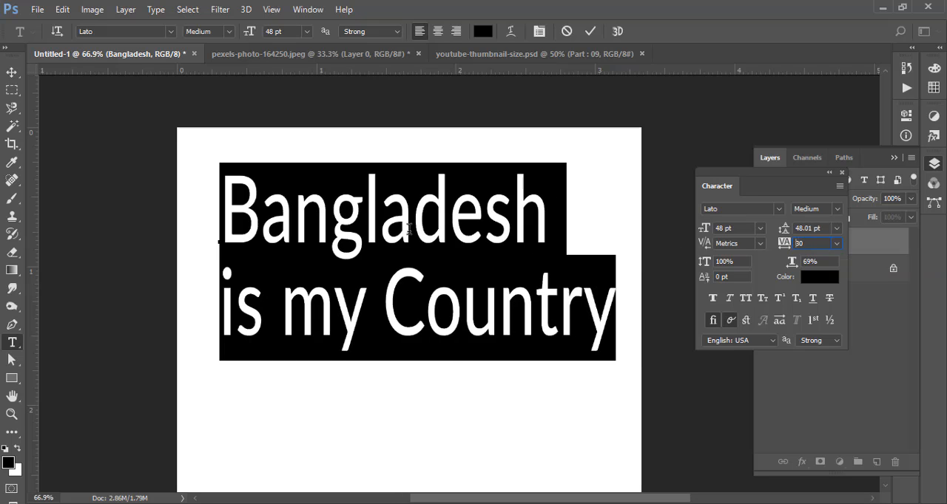
{"action": "key", "text": "Return"}
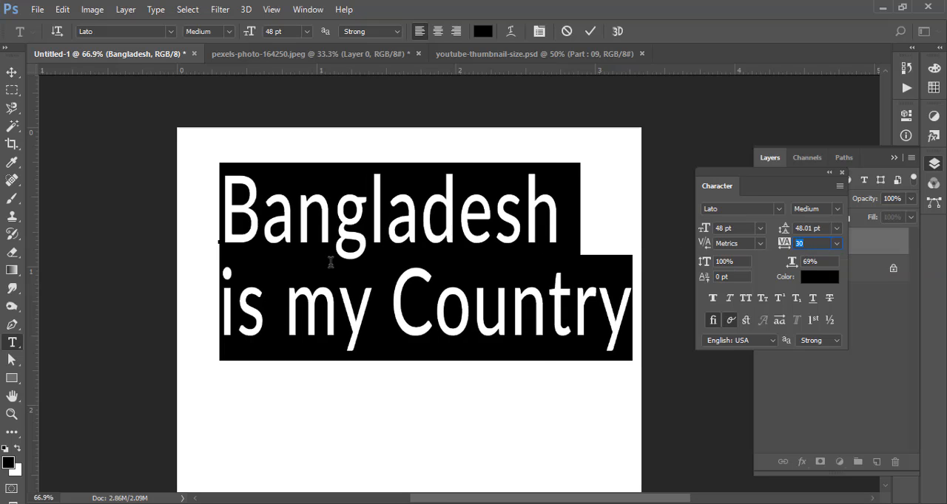
- Select only the "is my Country" line and set its tracking to -70
{"action": "left_click", "coordinate": [286, 314]}
{"action": "left_click_drag", "start_coordinate": [211, 308], "coordinate": [632, 317]}
{"action": "left_click_drag", "start_coordinate": [786, 244], "coordinate": [774, 248]}
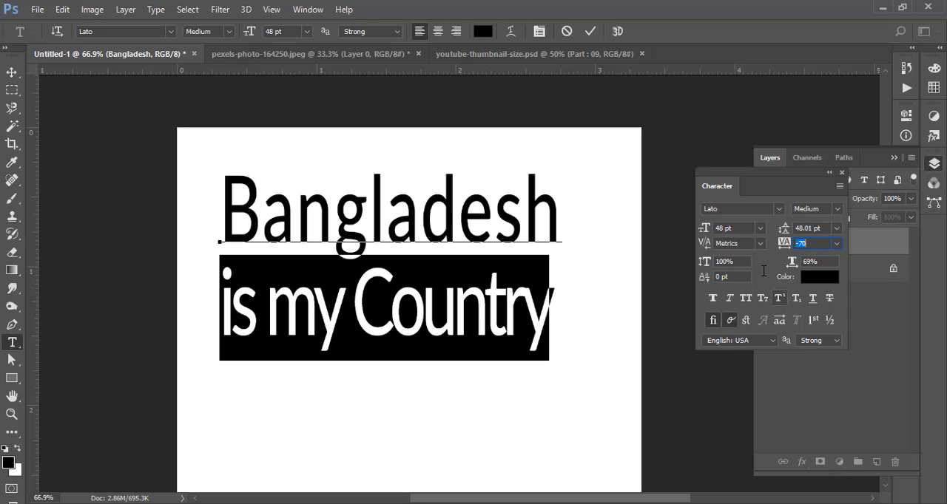
- Set the "is my Country" line's font size to 32 pt and its font style to Light
{"action": "left_click_drag", "start_coordinate": [703, 228], "coordinate": [682, 227]}
{"action": "key", "text": "Down"}
{"action": "key", "text": "Down"}
{"action": "key", "text": "Down"}
{"action": "key", "text": "Down"}
{"action": "key", "text": "Down"}
{"action": "key", "text": "Down"}
{"action": "key", "text": "Down"}
{"action": "key", "text": "Down"}
{"action": "key", "text": "Down"}
{"action": "key", "text": "Down"}
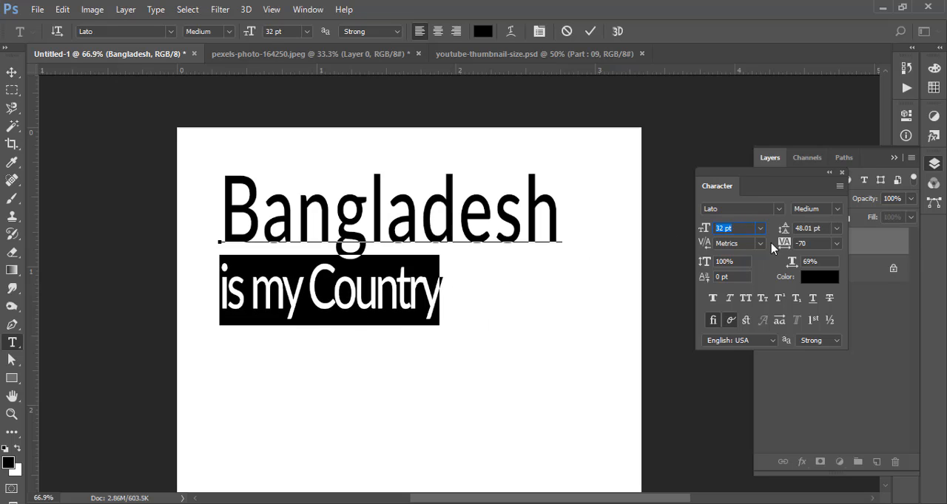
{"action": "left_click", "coordinate": [834, 209]}
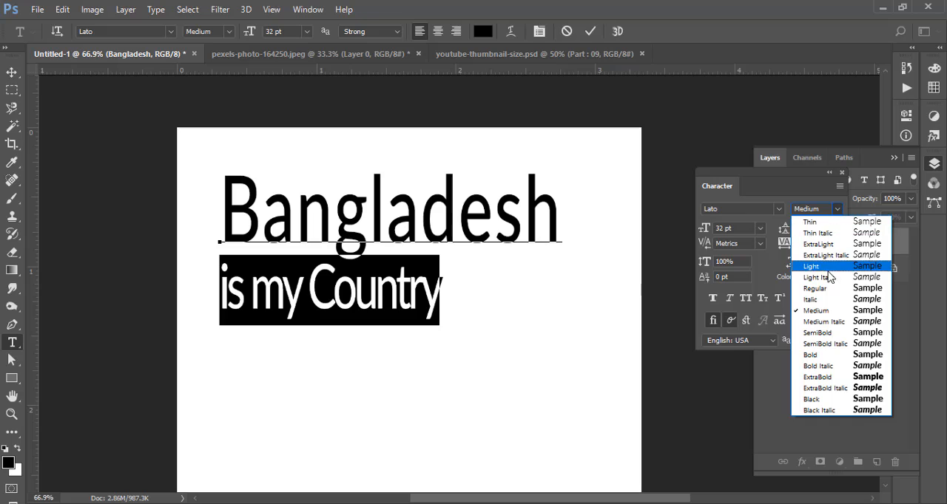
{"action": "left_click", "coordinate": [832, 268]}
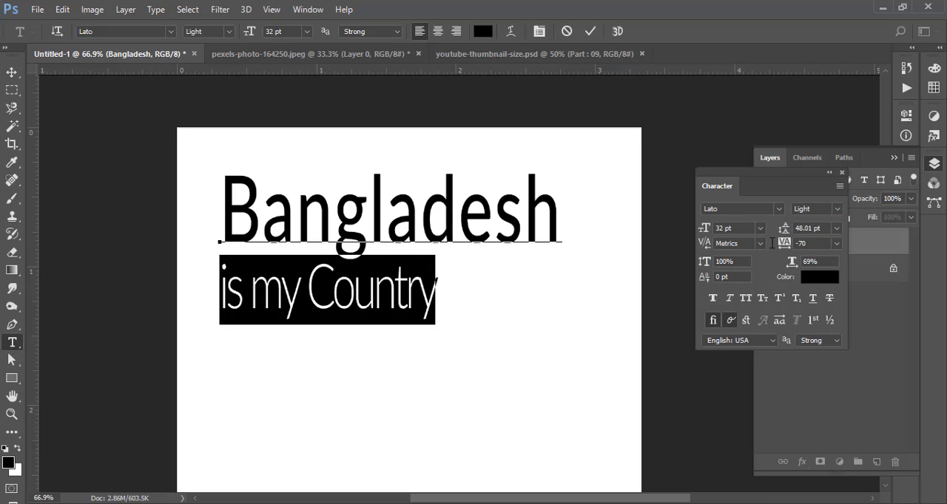
- Set the "is my Country" line's tracking to 150, then try green, yellow and olive text colors before choosing purple ab07f8
{"action": "left_click_drag", "start_coordinate": [783, 244], "coordinate": [781, 245]}
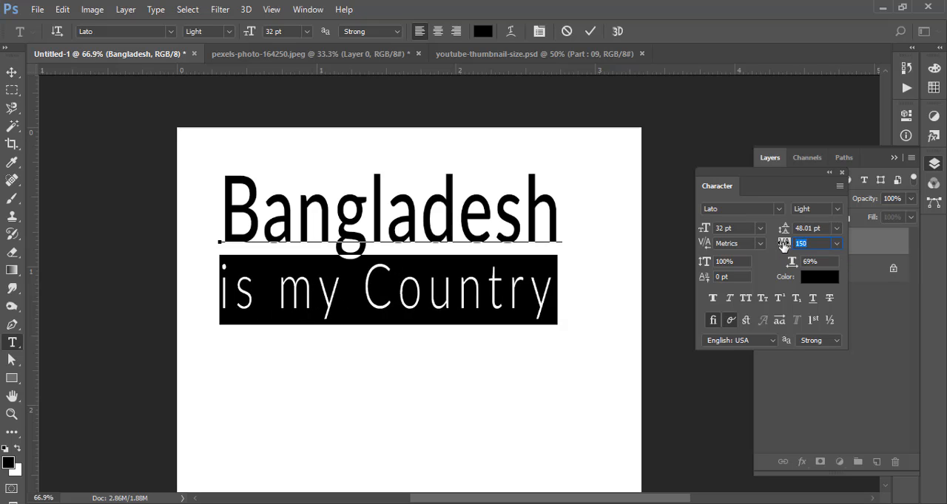
{"action": "left_click", "coordinate": [482, 31]}
{"action": "left_click", "coordinate": [651, 184]}
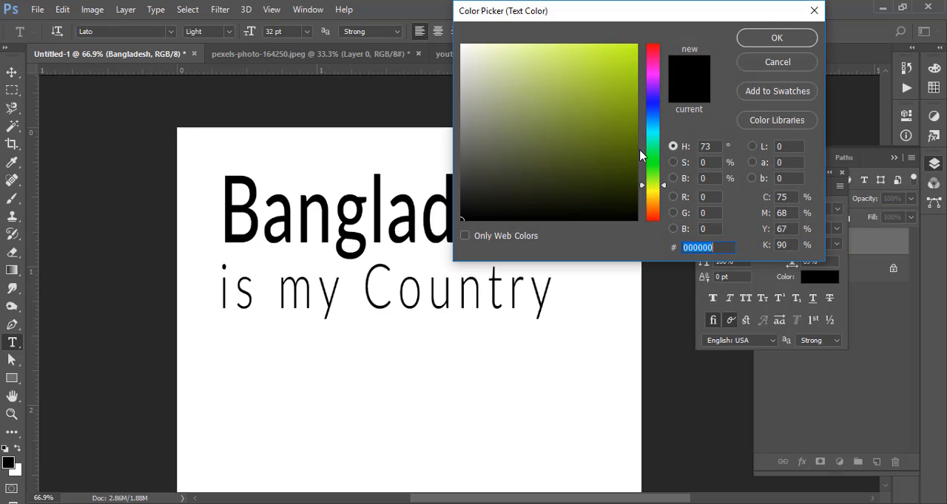
{"action": "left_click", "coordinate": [627, 61]}
{"action": "left_click", "coordinate": [654, 194]}
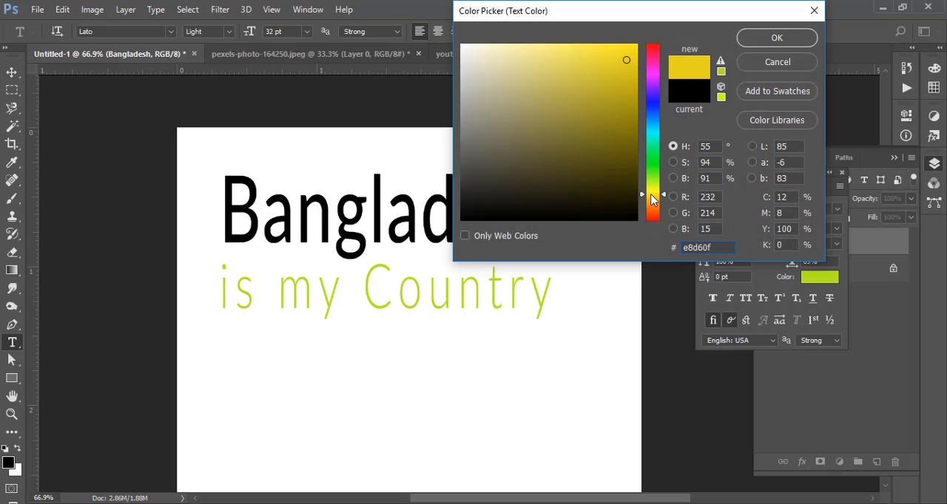
{"action": "left_click", "coordinate": [627, 110]}
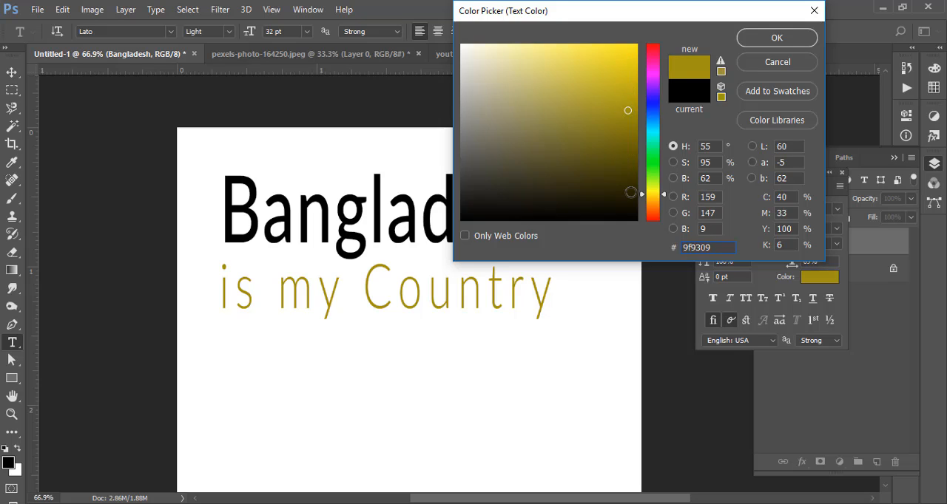
{"action": "left_click", "coordinate": [631, 197]}
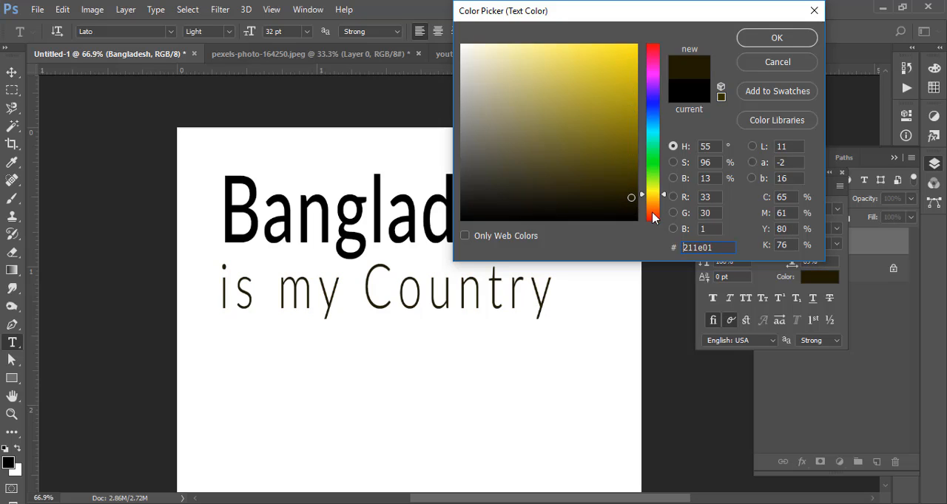
{"action": "left_click_drag", "start_coordinate": [479, 218], "coordinate": [463, 237]}
{"action": "left_click", "coordinate": [653, 84]}
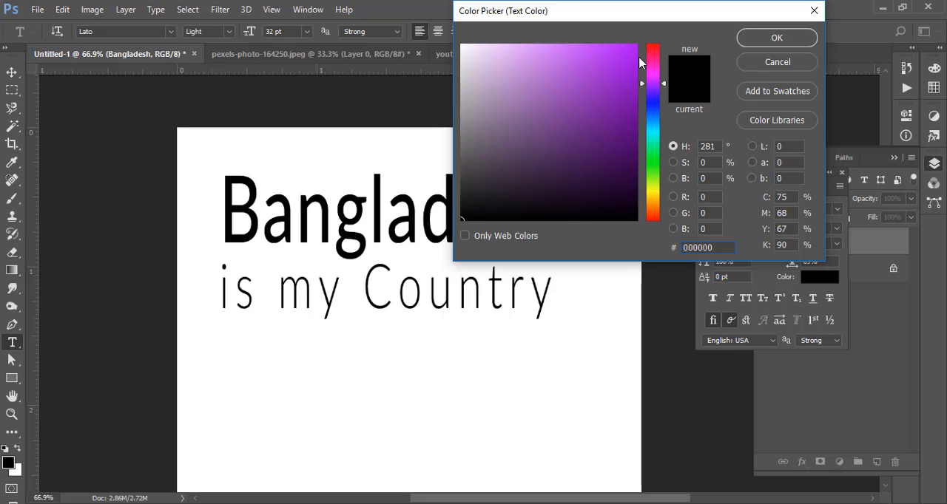
{"action": "left_click", "coordinate": [632, 48]}
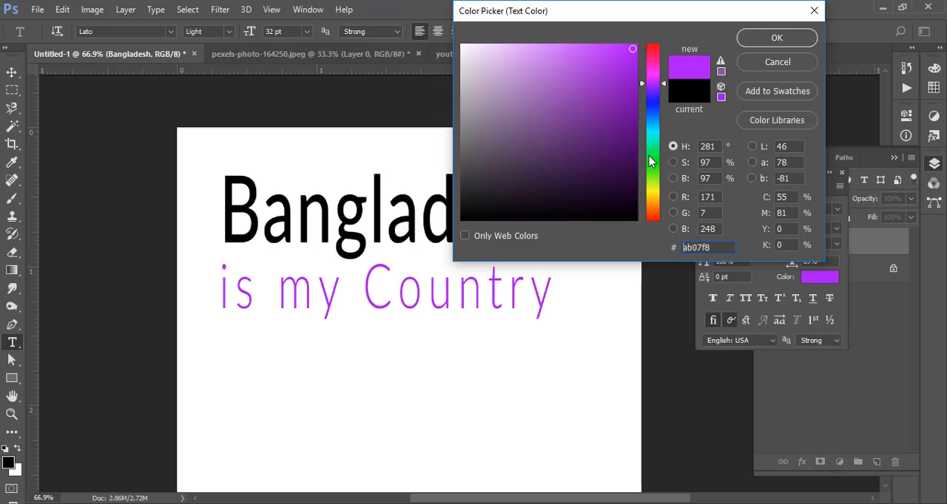
{"action": "left_click", "coordinate": [785, 42]}
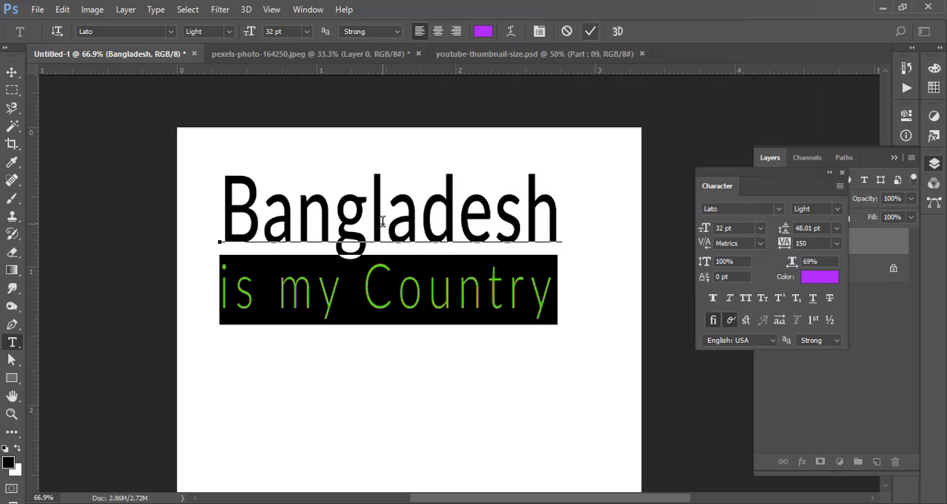
- Change the "Bangladesh" line to All Caps, set its tracking to -130, and commit the text edits
{"action": "left_click", "coordinate": [262, 215]}
{"action": "left_click_drag", "start_coordinate": [221, 216], "coordinate": [549, 222]}
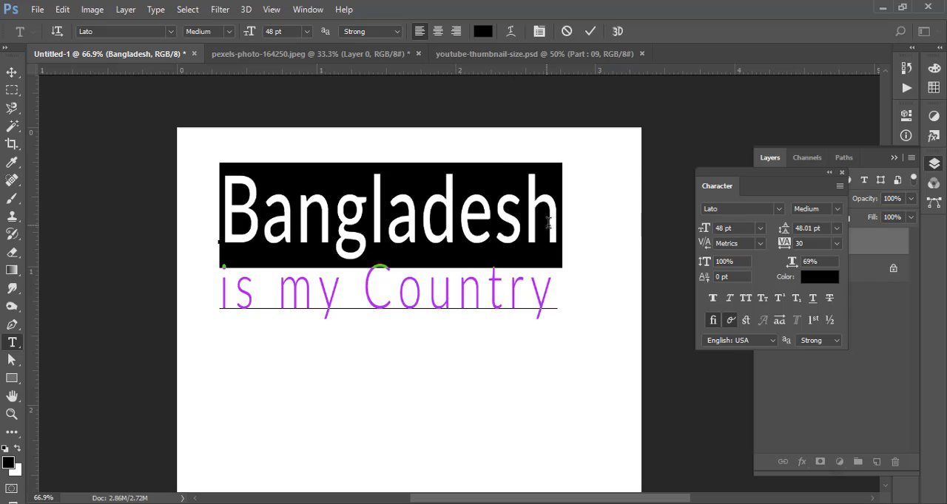
{"action": "left_click", "coordinate": [746, 299]}
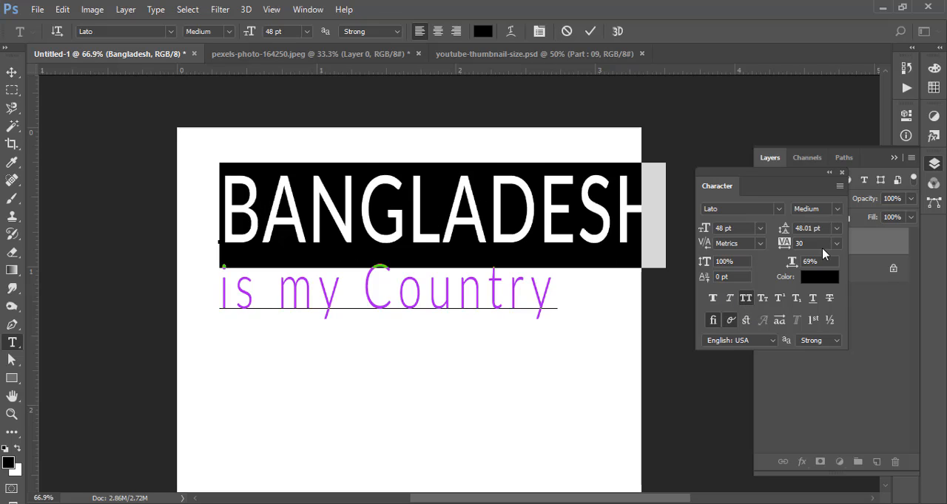
{"action": "scroll", "coordinate": [779, 244], "scroll_direction": "down", "scroll_amount": 12}
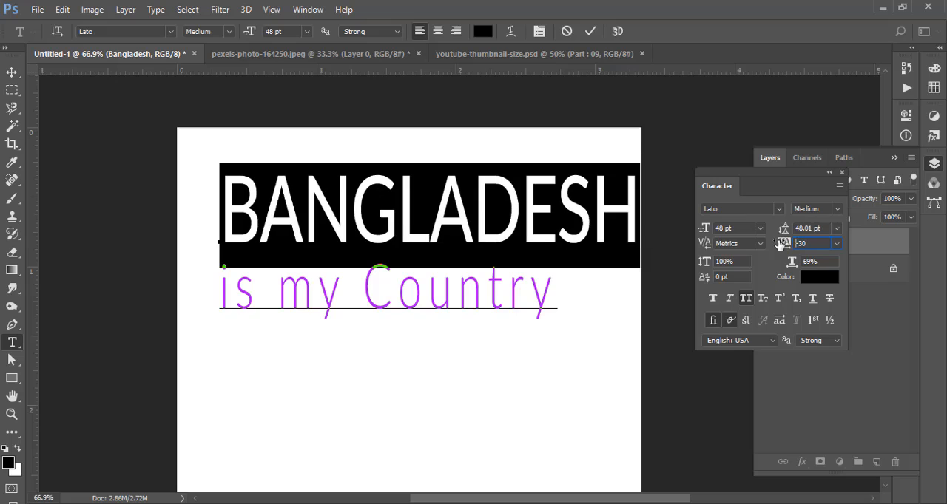
{"action": "scroll", "coordinate": [778, 244], "scroll_direction": "down", "scroll_amount": 6}
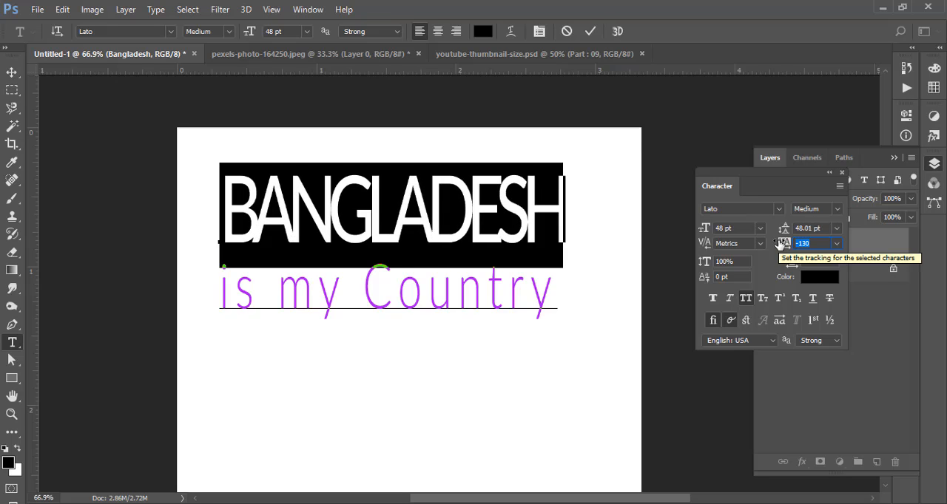
{"action": "left_click", "coordinate": [591, 33]}
- Move the two-line text lower and toward the horizontal middle of the canvas
{"action": "key", "text": "v"}
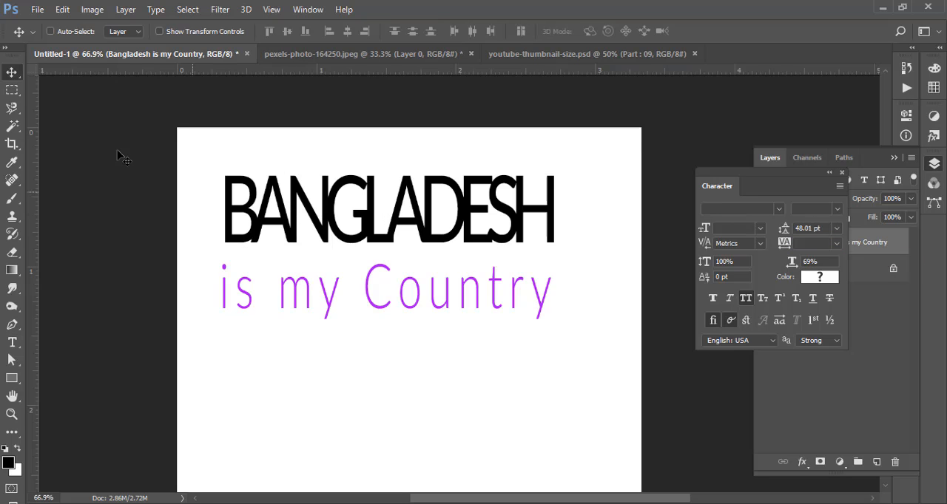
{"action": "left_click_drag", "start_coordinate": [435, 216], "coordinate": [460, 273]}
{"action": "mouse_move", "coordinate": [406, 331]}
{"action": "left_mouse_down"}
{"action": "mouse_move", "coordinate": [426, 321]}
{"action": "mouse_move", "coordinate": [402, 321]}
{"action": "left_mouse_up"}
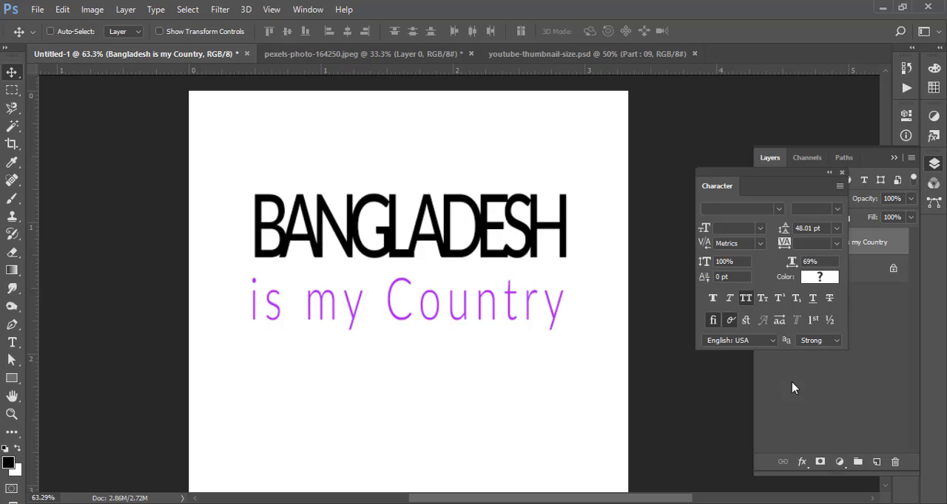
{"action": "left_click", "coordinate": [791, 382]}
{"action": "left_click", "coordinate": [797, 244]}
{"action": "key", "text": "ctrl+t"}
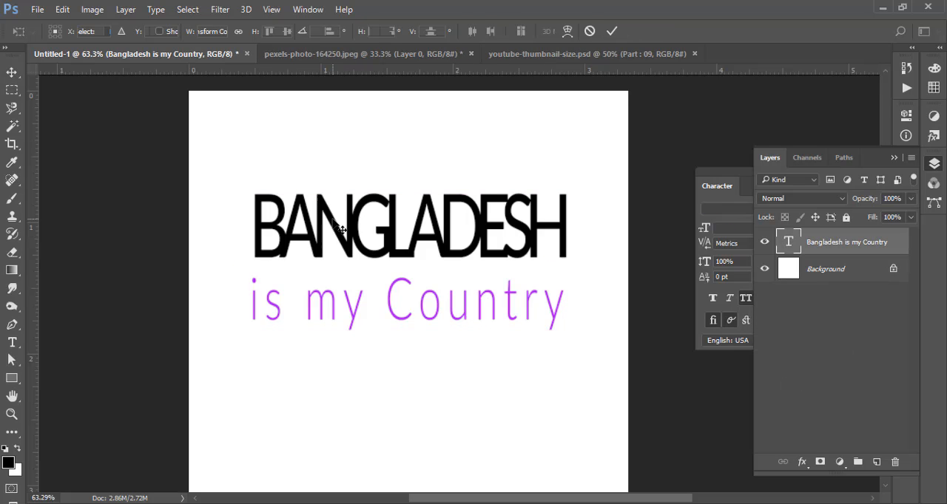
{"action": "left_click_drag", "start_coordinate": [569, 328], "coordinate": [539, 313]}
{"action": "left_click_drag", "start_coordinate": [415, 289], "coordinate": [524, 306]}
{"action": "left_click", "coordinate": [590, 31]}
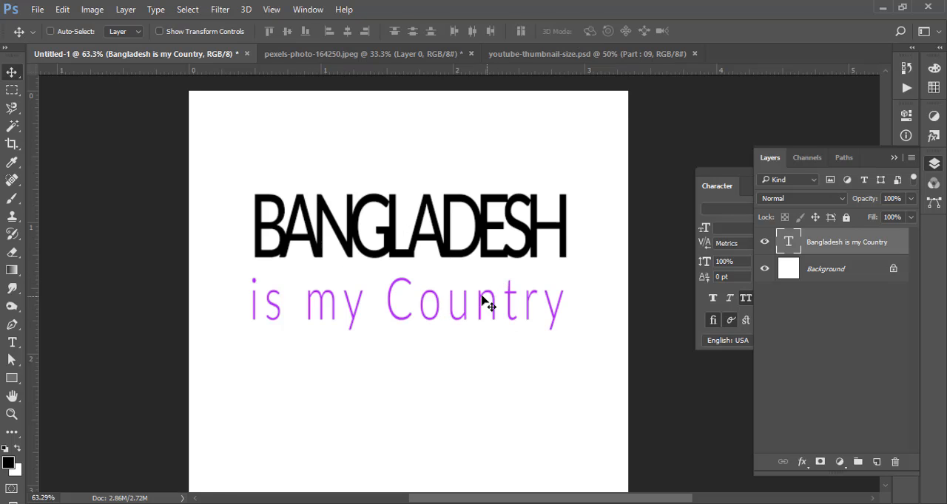
- Delete the "Bangladesh is my Country" text layer and switch to the Horizontal Type tool
{"action": "left_click_drag", "start_coordinate": [458, 263], "coordinate": [437, 266]}
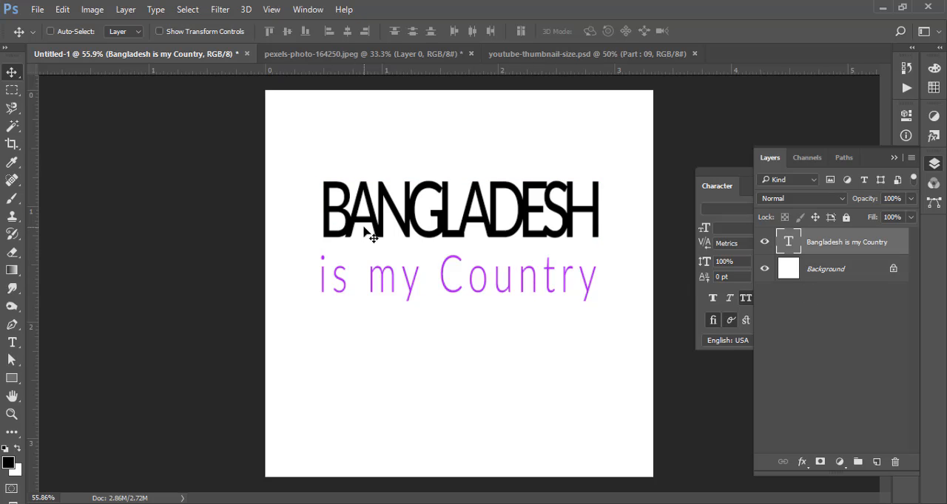
{"action": "key", "text": "Delete"}
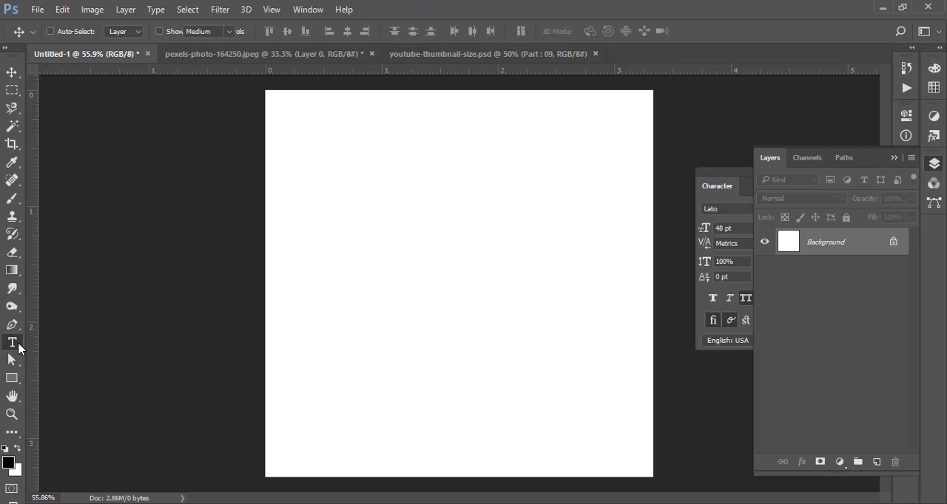
{"action": "left_click_drag", "start_coordinate": [12, 343], "coordinate": [59, 350]}
{"action": "left_click", "coordinate": [80, 346]}
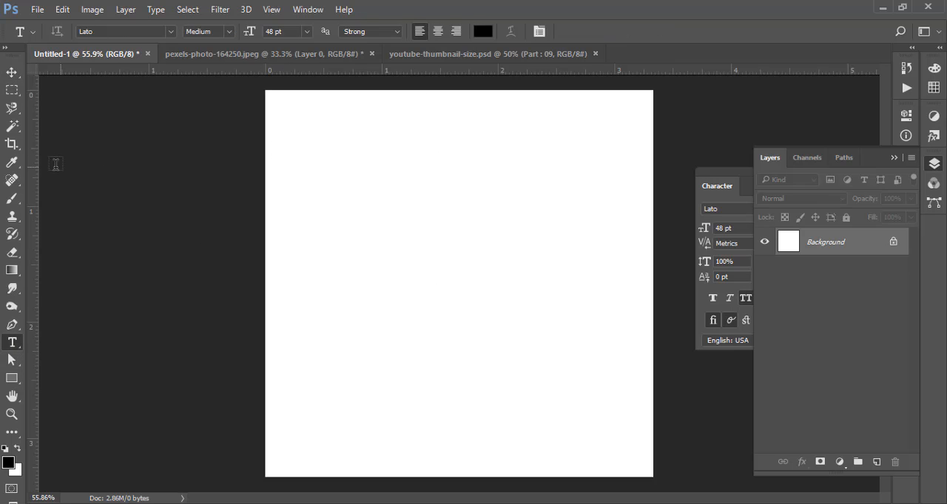
- Draw an unfilled, red-stroked rectangle about 454 by 565 px over the canvas's upper-left corner and duplicate it into the upper-right corner
{"action": "left_click", "coordinate": [12, 378]}
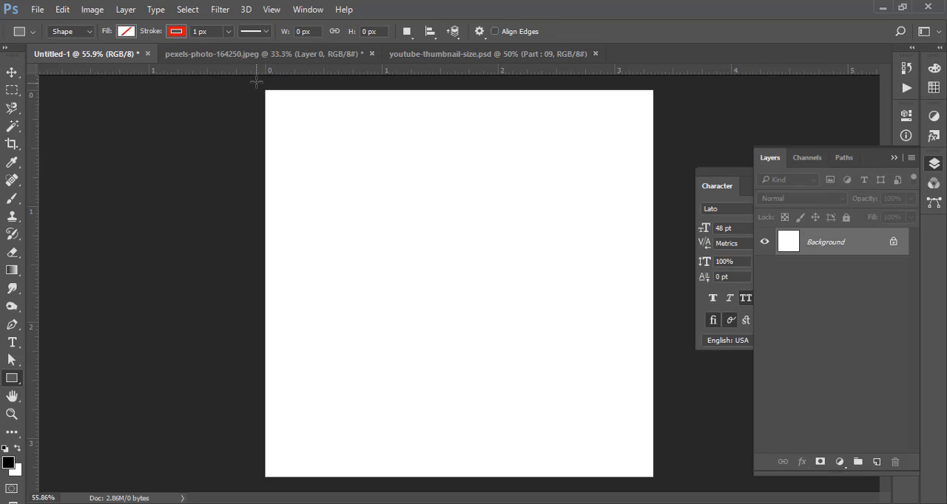
{"action": "left_click_drag", "start_coordinate": [257, 81], "coordinate": [432, 301]}
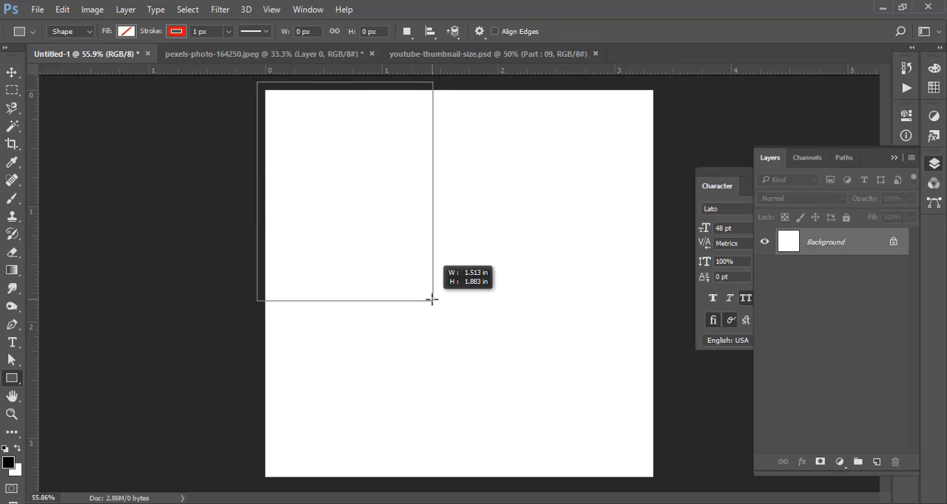
{"action": "left_click", "coordinate": [12, 72]}
{"action": "left_click_drag", "start_coordinate": [365, 229], "coordinate": [592, 226]}
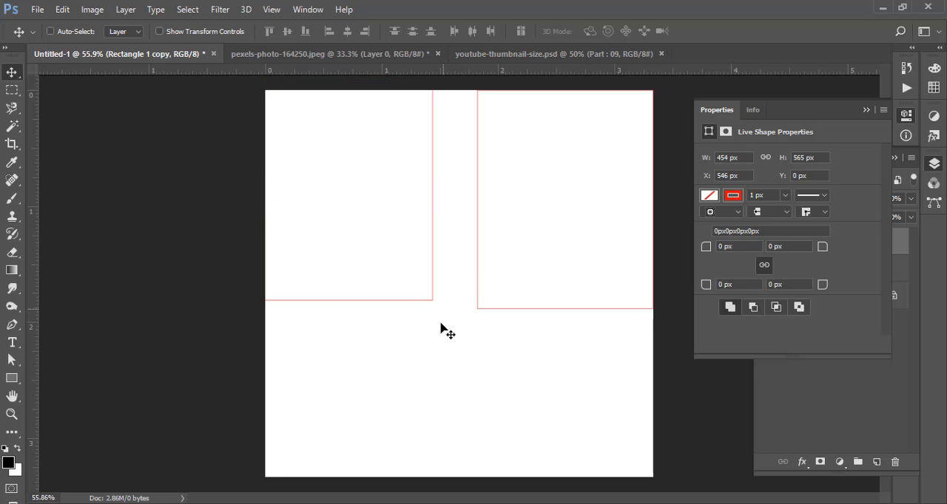
- Select the original rectangle and move it flush with the canvas's upper-left corner at X 0 px, Y 0 px
{"action": "right_click", "coordinate": [430, 302]}
{"action": "left_click", "coordinate": [434, 307]}
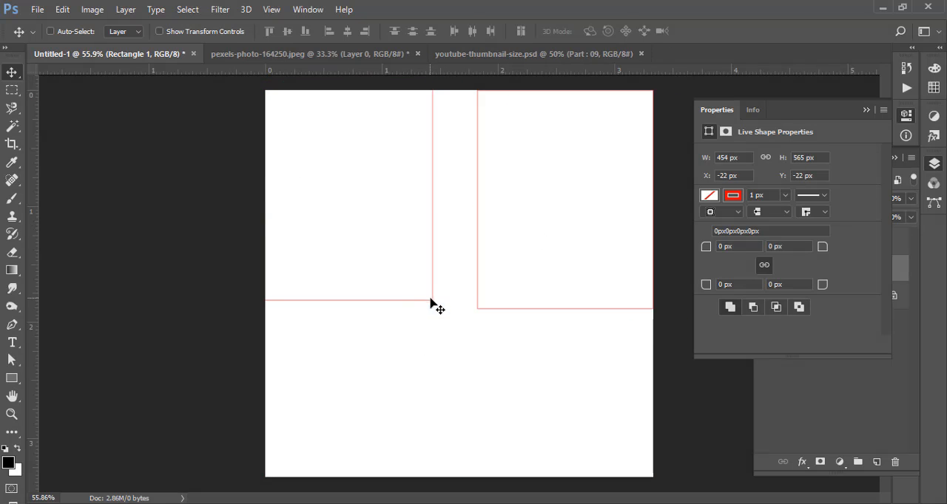
{"action": "left_click_drag", "start_coordinate": [430, 301], "coordinate": [444, 317]}
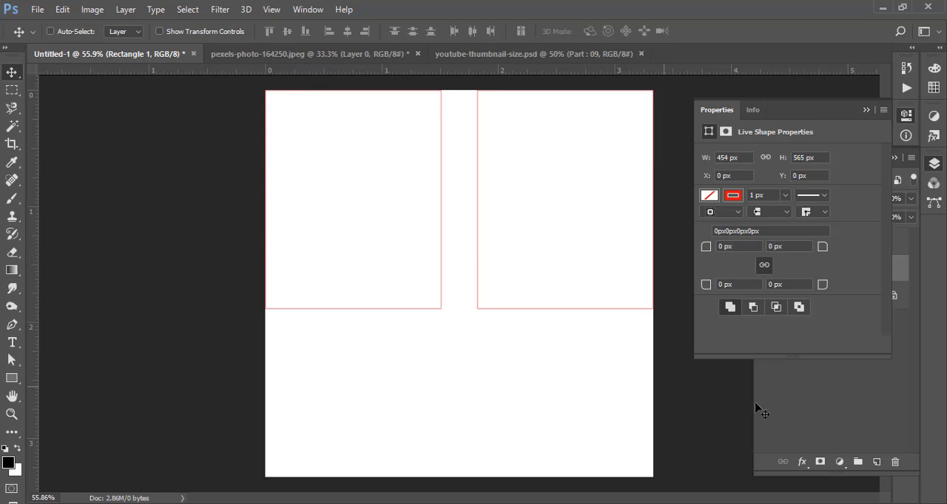
- Create a paragraph text box about 1.29 in wide inside the left rectangle and fill it with Lorem Ipsum placeholder text
{"action": "left_click", "coordinate": [760, 409]}
{"action": "left_click", "coordinate": [794, 244]}
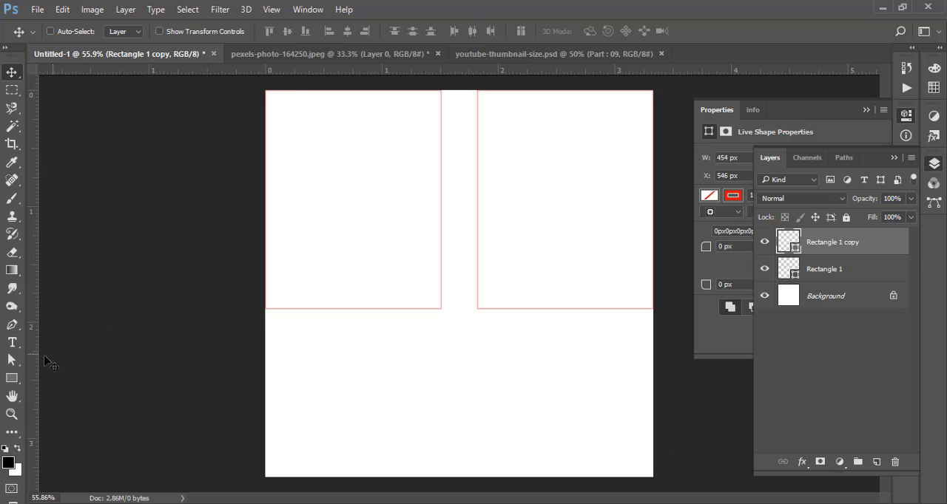
{"action": "left_click", "coordinate": [12, 343]}
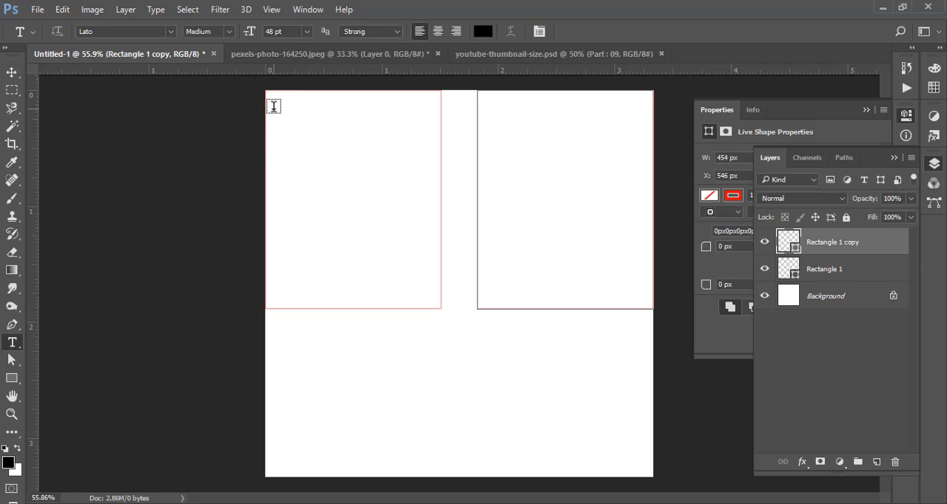
{"action": "left_click_drag", "start_coordinate": [275, 106], "coordinate": [421, 271]}
{"action": "left_click_drag", "start_coordinate": [425, 278], "coordinate": [426, 282]}
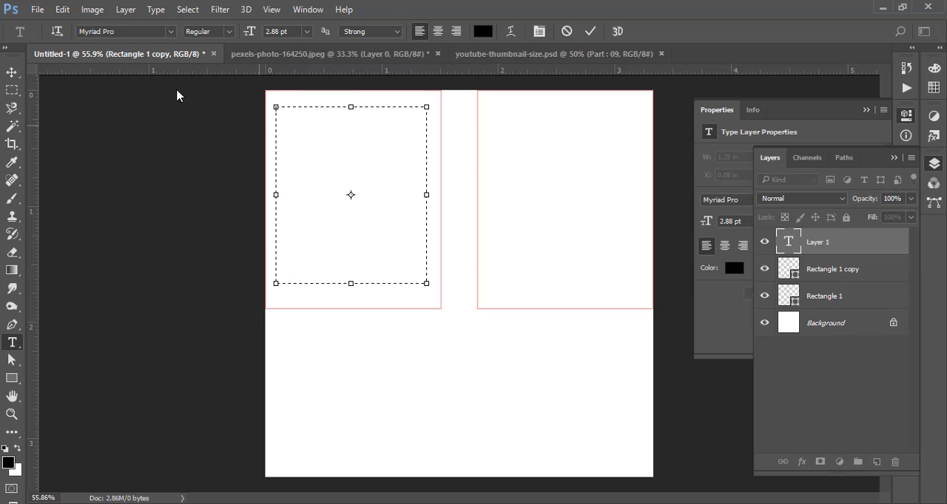
{"action": "left_click", "coordinate": [154, 10]}
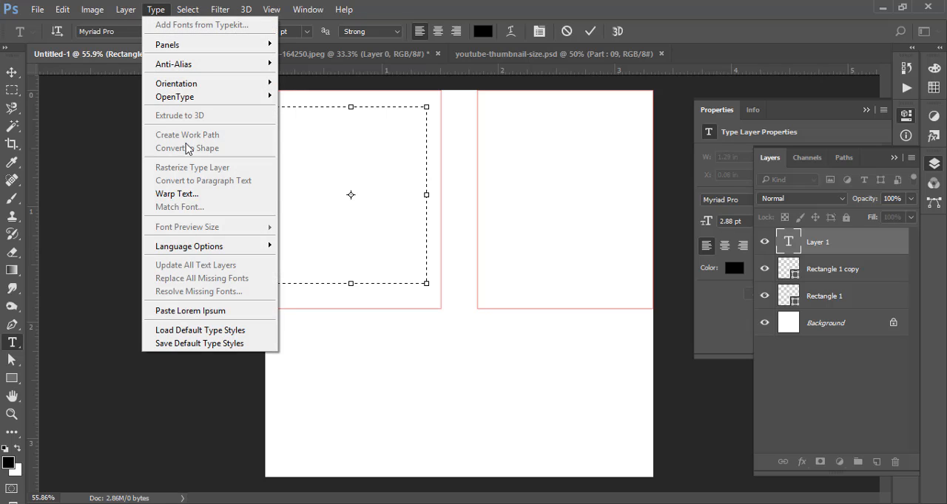
{"action": "left_click", "coordinate": [202, 311]}
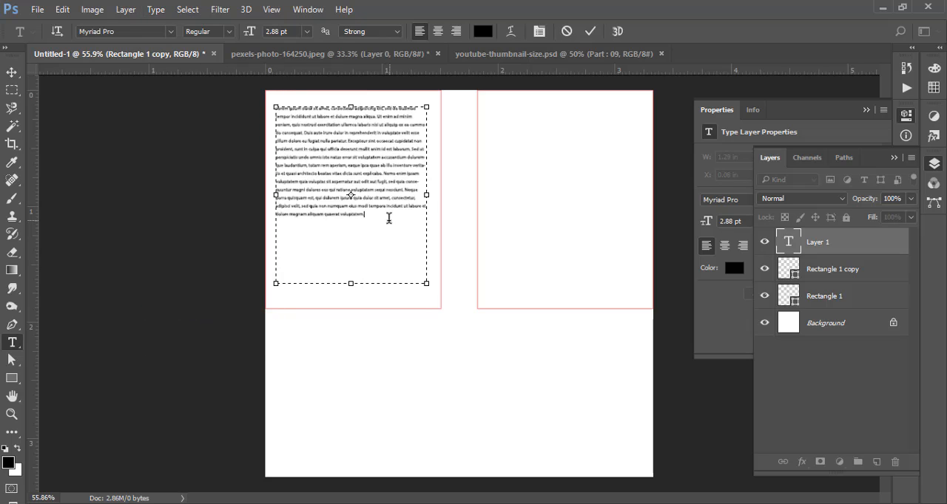
- Delete the placeholder text after "Sed ut" and set the remaining paragraph's font size to 5 pt, keeping its black color
{"action": "left_click_drag", "start_coordinate": [388, 218], "coordinate": [259, 160]}
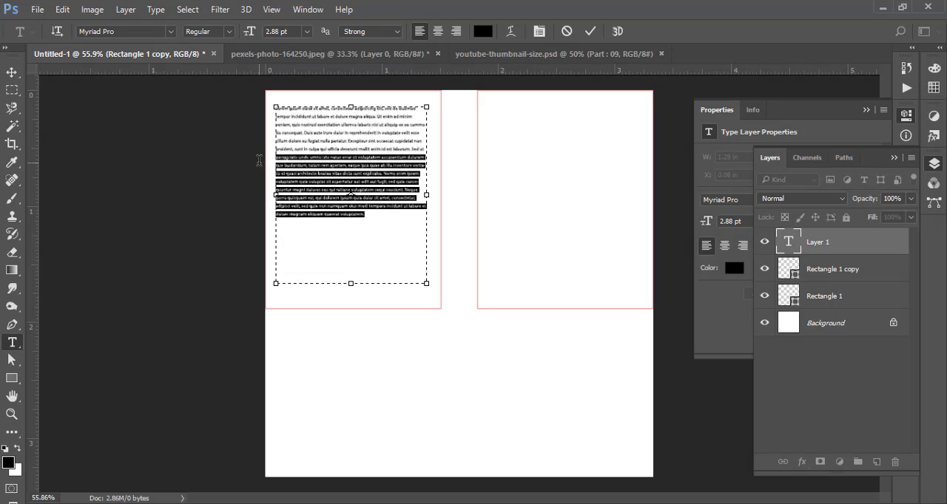
{"action": "key", "text": "BackSpace"}
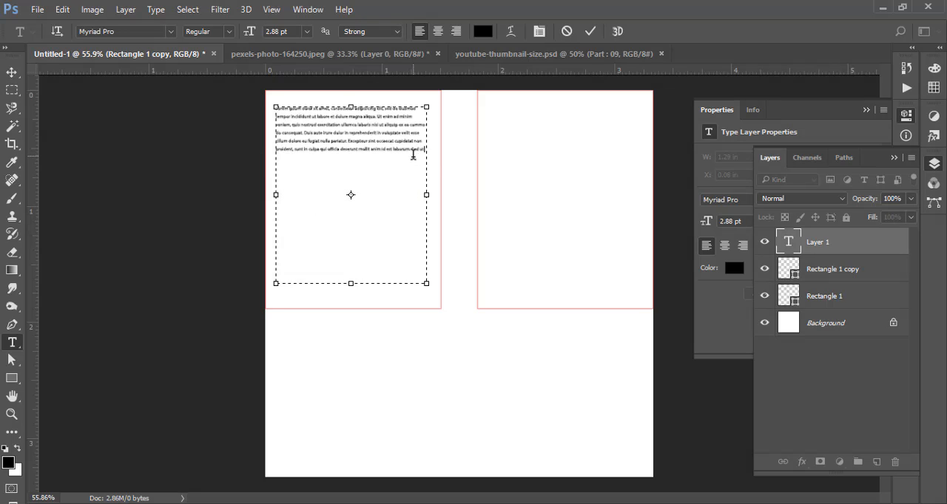
{"action": "key", "text": "ctrl+a"}
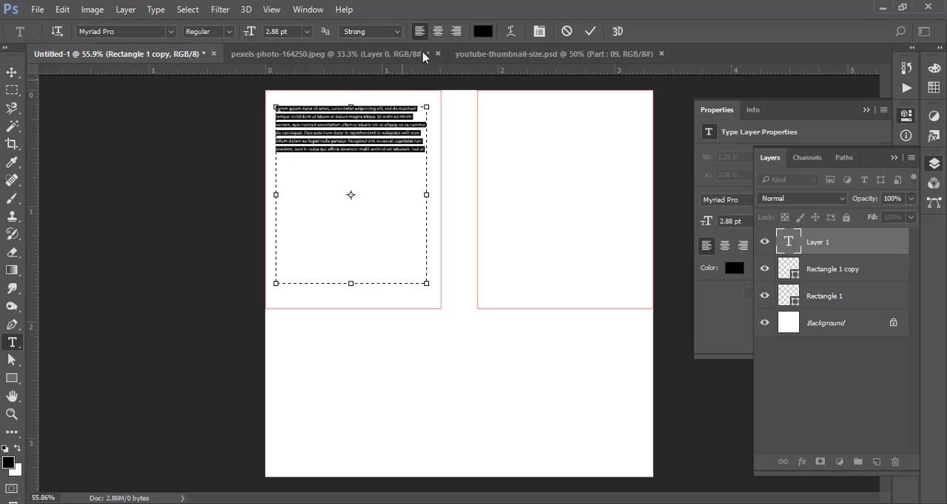
{"action": "left_click_drag", "start_coordinate": [248, 32], "coordinate": [247, 32]}
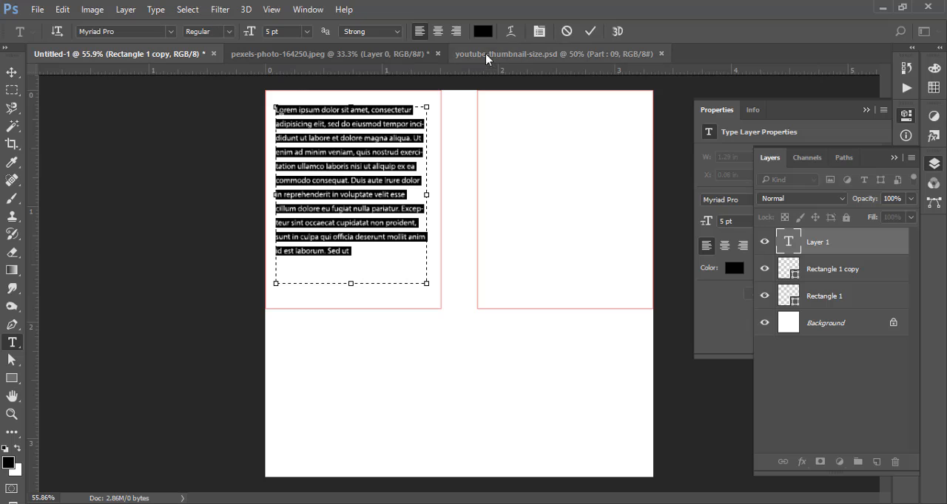
{"action": "left_click", "coordinate": [482, 31]}
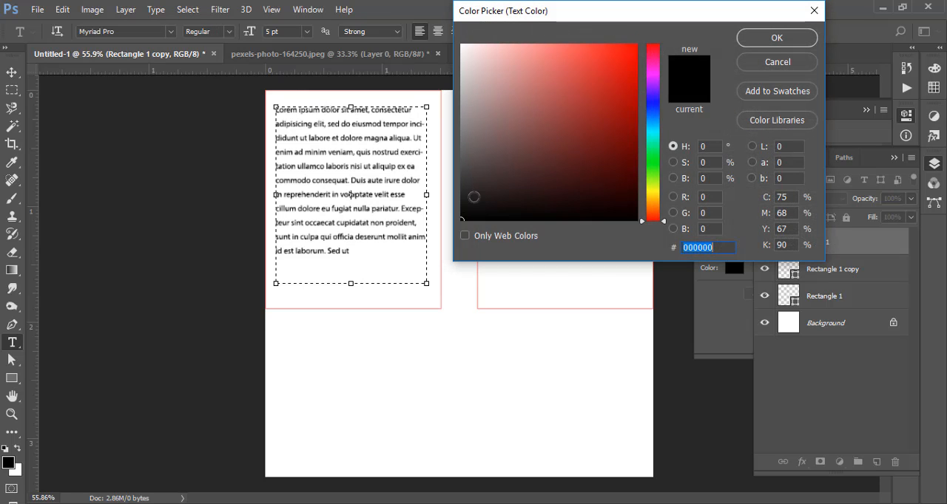
{"action": "left_click", "coordinate": [746, 63]}
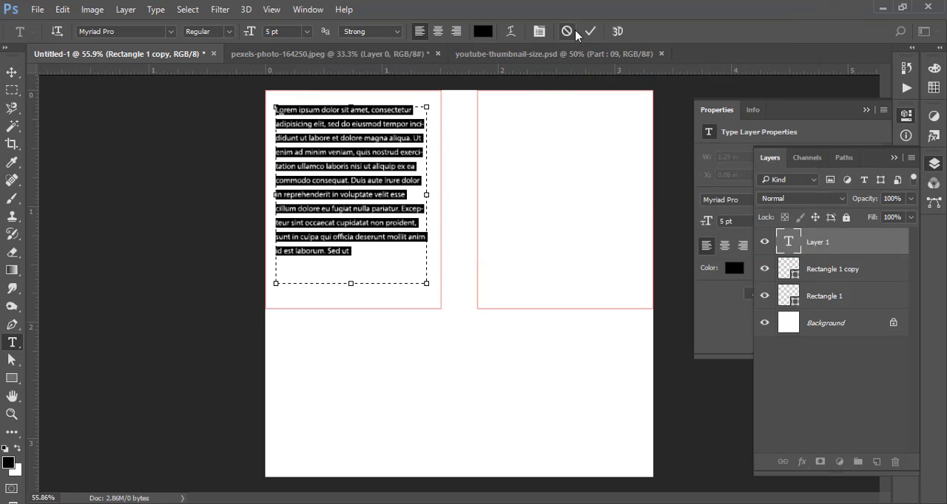
- Enlarge the Lorem Ipsum text box to about 1.34 in wide and 1.64 in tall and commit the text
{"action": "left_click_drag", "start_coordinate": [427, 196], "coordinate": [432, 199]}
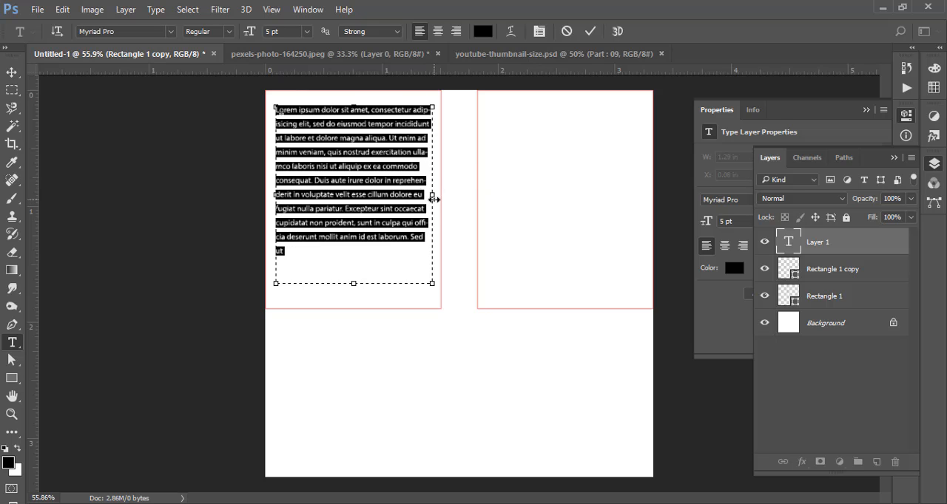
{"action": "left_click_drag", "start_coordinate": [354, 284], "coordinate": [354, 298]}
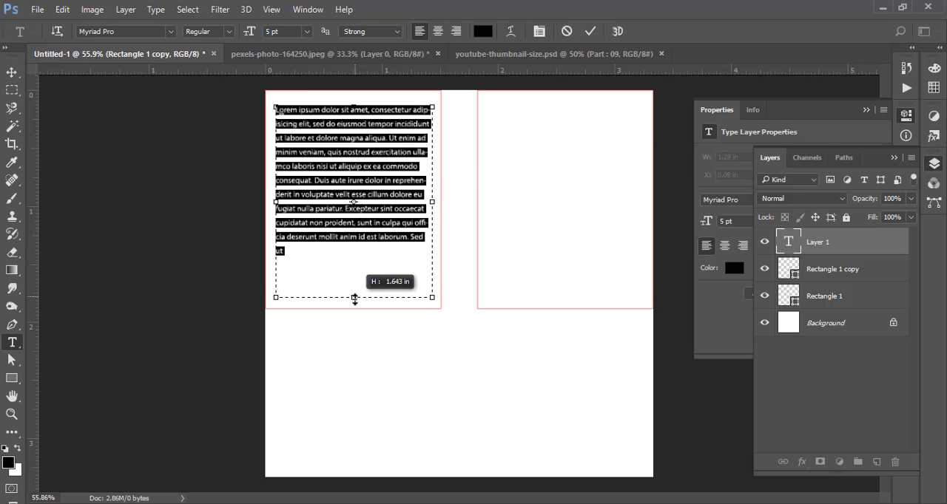
{"action": "left_click", "coordinate": [590, 31]}
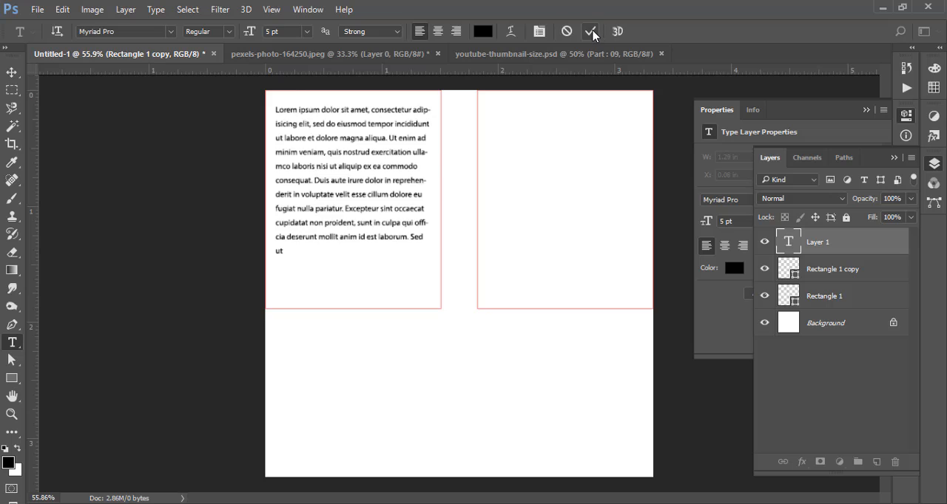
{"action": "left_click", "coordinate": [15, 74]}
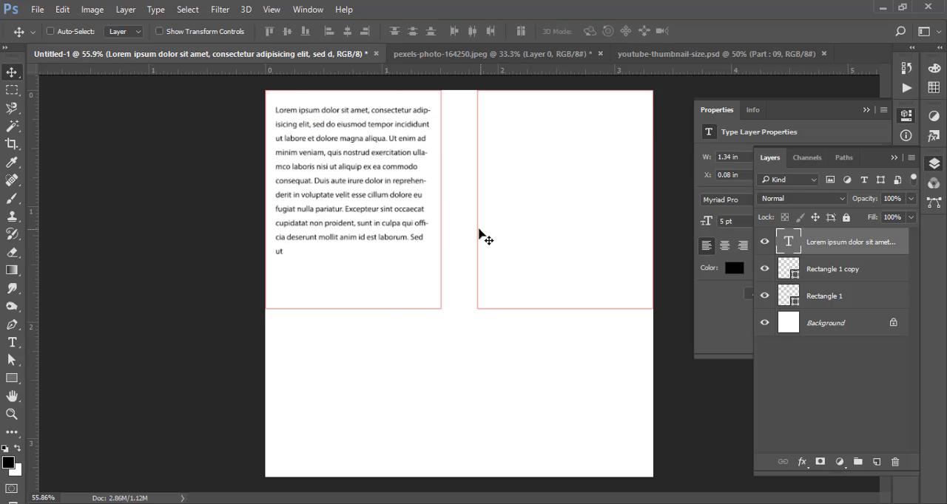
{"action": "left_click_drag", "start_coordinate": [303, 108], "coordinate": [517, 239]}
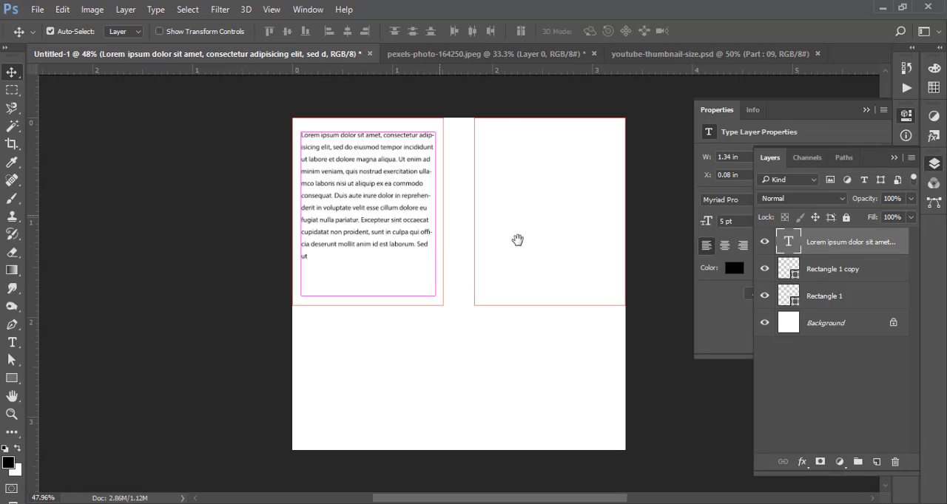
- Try center and right alignment on the Lorem Ipsum paragraph and return it to left alignment
{"action": "key", "text": "t"}
{"action": "double_click", "coordinate": [788, 241]}
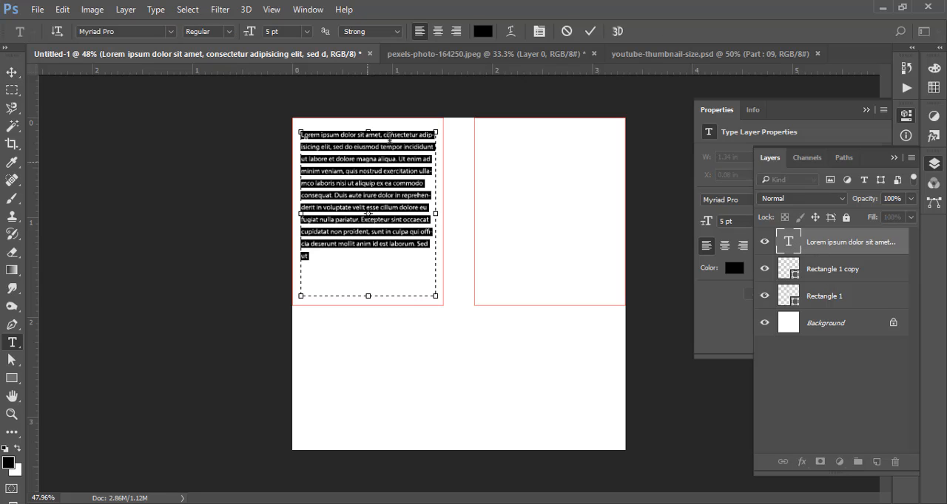
{"action": "left_click", "coordinate": [438, 31]}
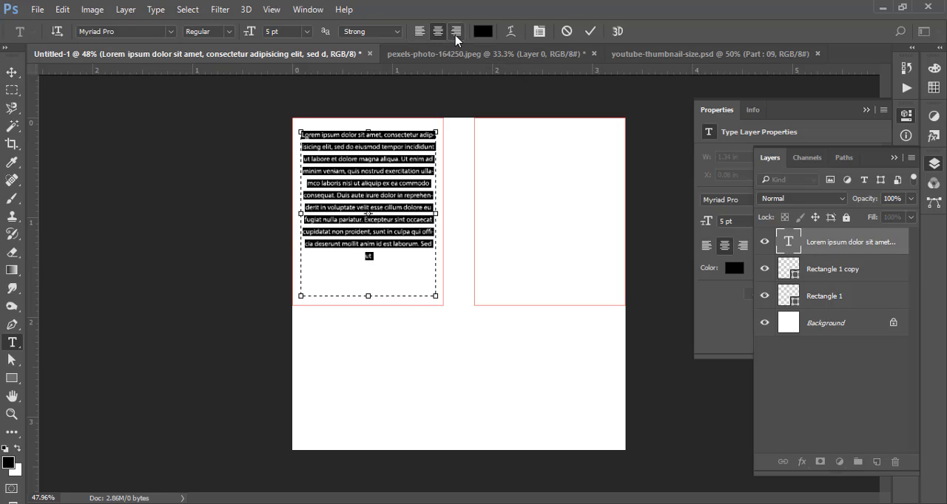
{"action": "left_click", "coordinate": [456, 35]}
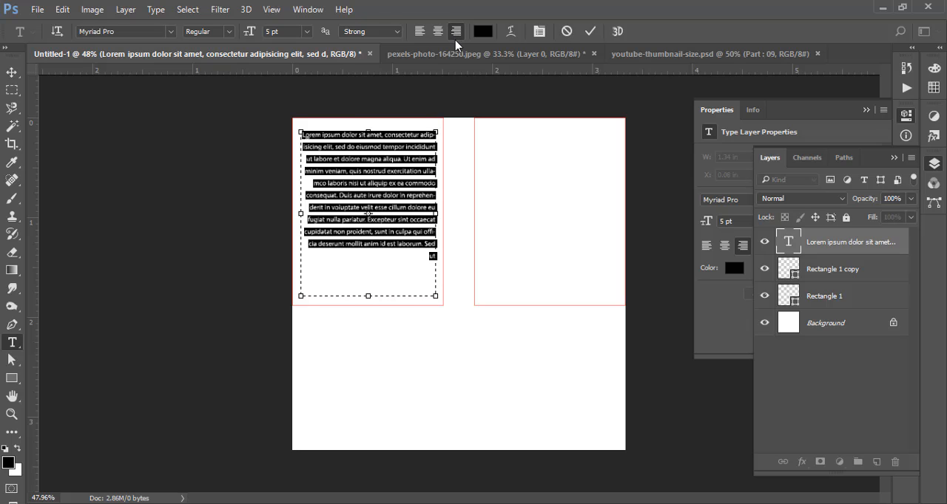
{"action": "left_click", "coordinate": [438, 34]}
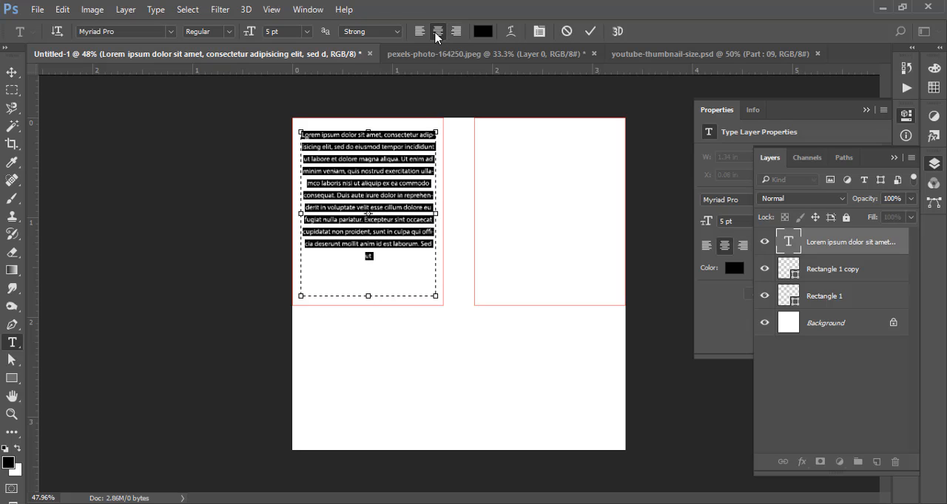
{"action": "left_click", "coordinate": [418, 37]}
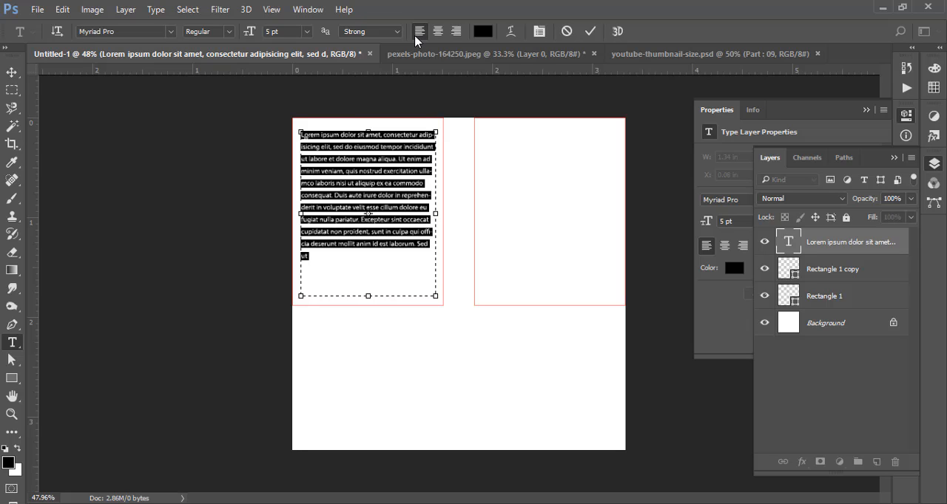
{"action": "left_click", "coordinate": [590, 31]}
{"action": "key", "text": "v"}
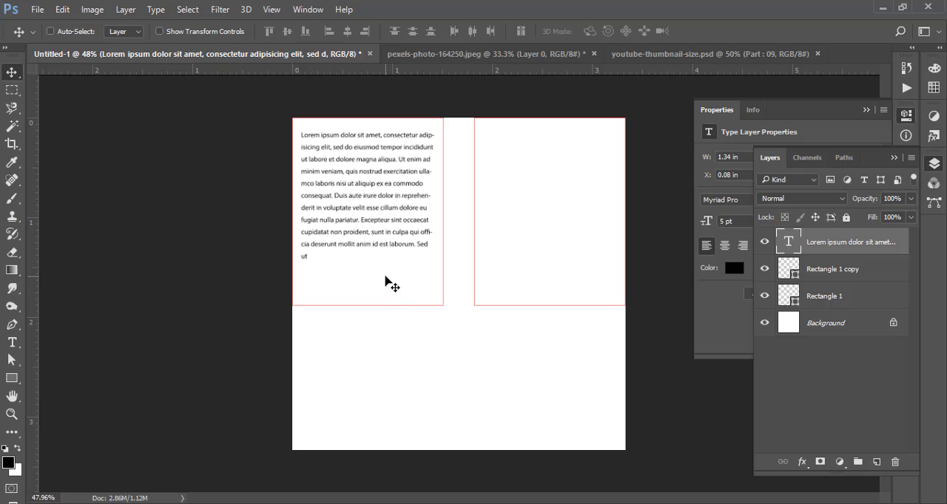
- Add the point text "DHAKA IS OUR CAPITAL" at 18 pt in the empty area below the rectangles
{"action": "left_click", "coordinate": [11, 342]}
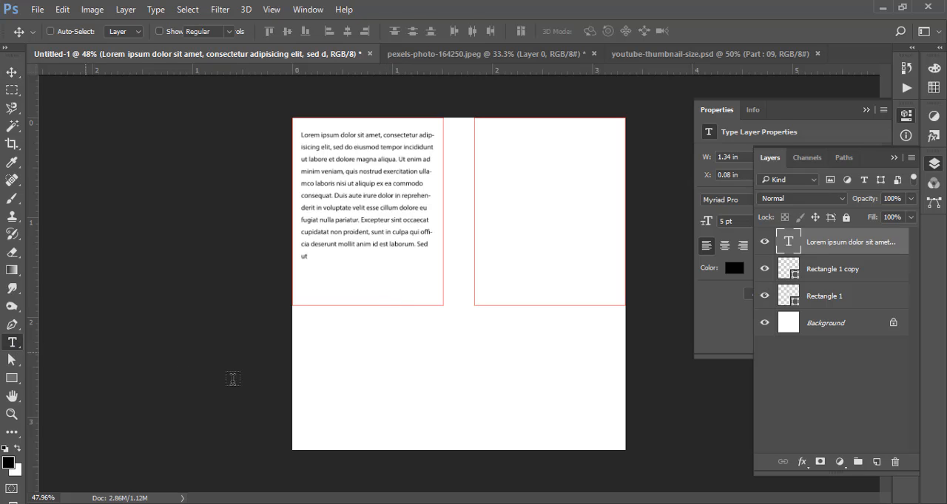
{"action": "left_click", "coordinate": [362, 372]}
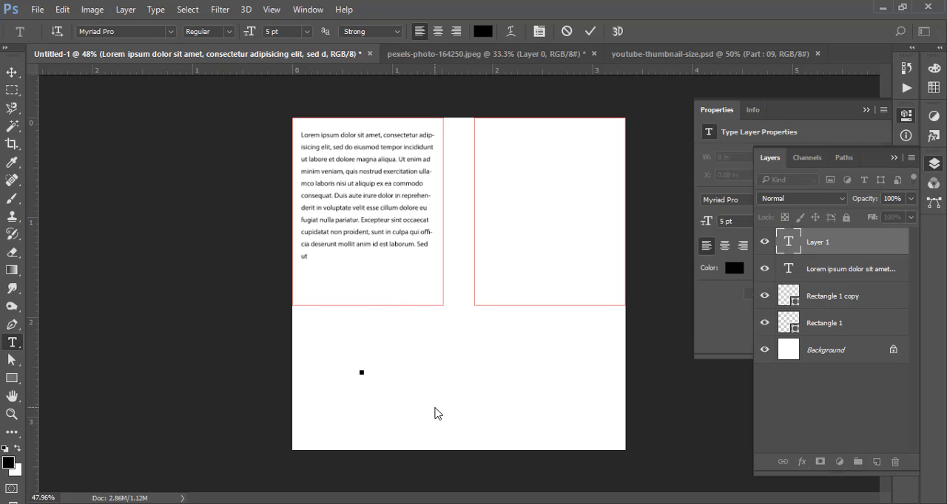
{"action": "left_click", "coordinate": [306, 31]}
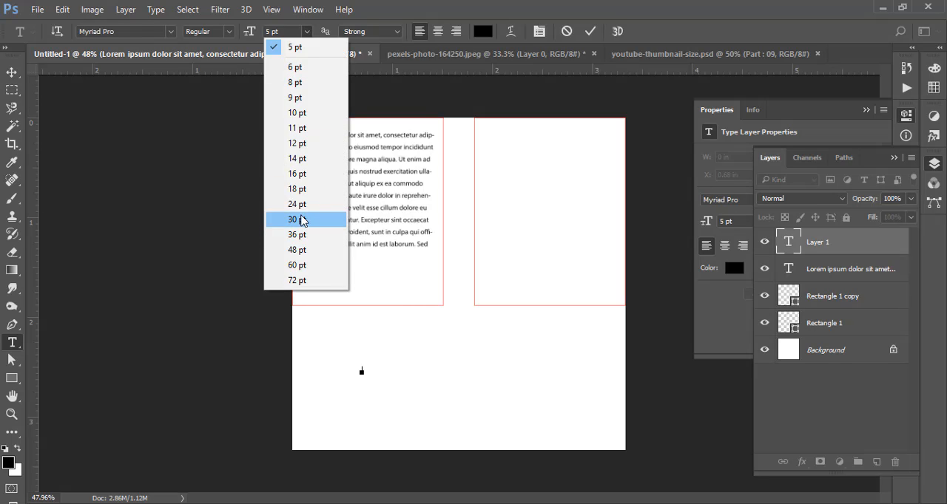
{"action": "left_click", "coordinate": [305, 188]}
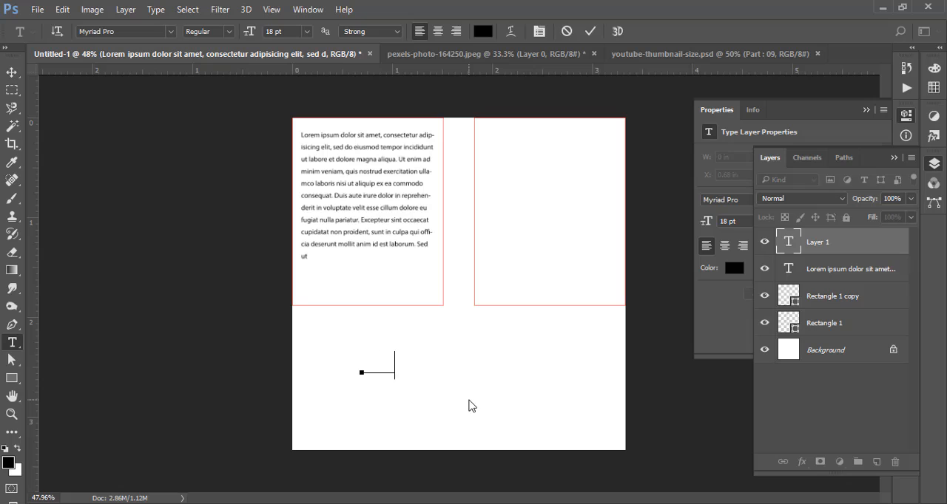
{"action": "type", "text": "DHAKA"}
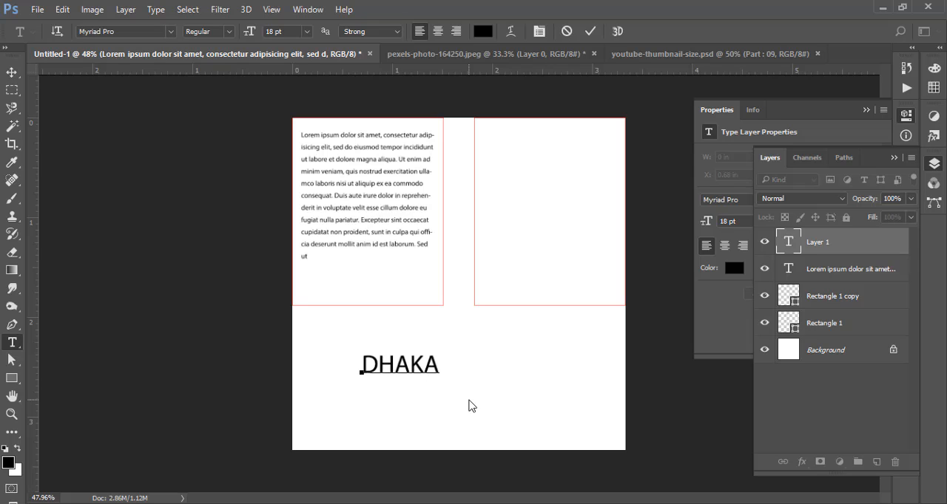
{"action": "type", "text": " IS OUR CAP"}
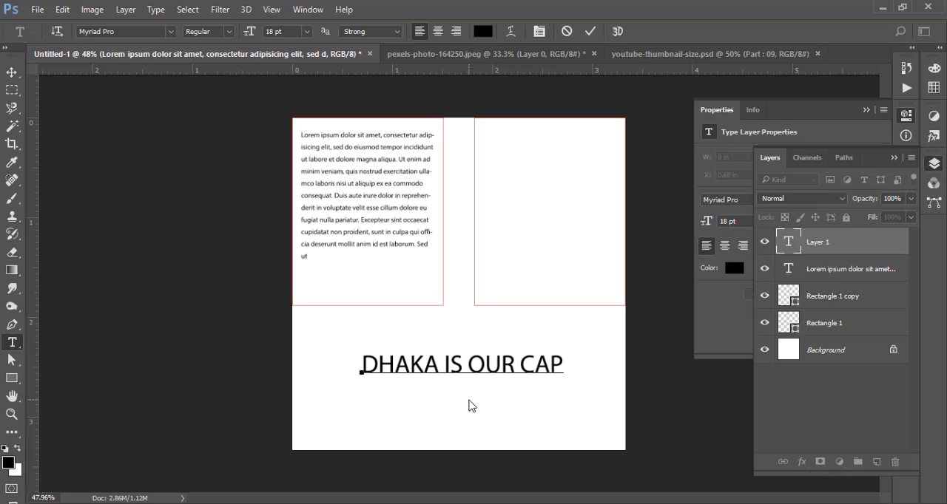
{"action": "type", "text": "ITAL"}
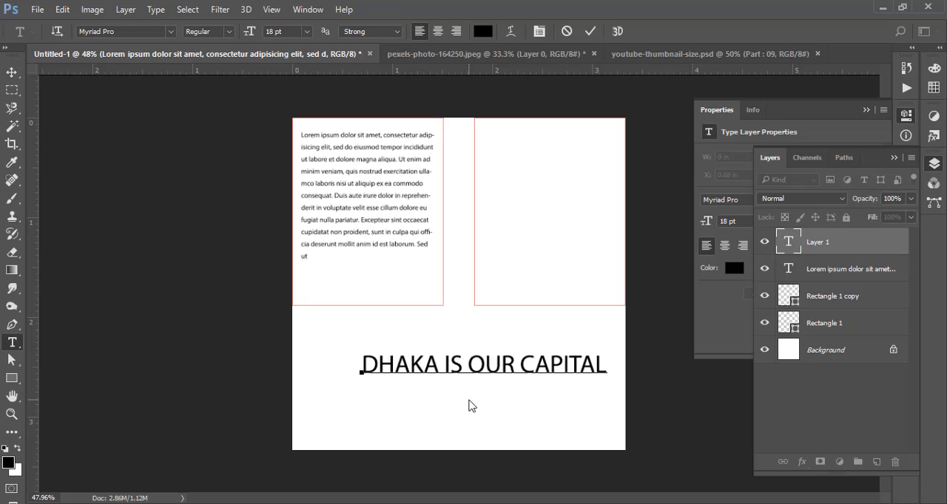
- Set the "DHAKA IS OUR CAPITAL" text to the Semibold style and move it to about X 0.38 in, roughly centered below the rectangles
{"action": "left_click", "coordinate": [374, 369]}
{"action": "key", "text": "ctrl+a"}
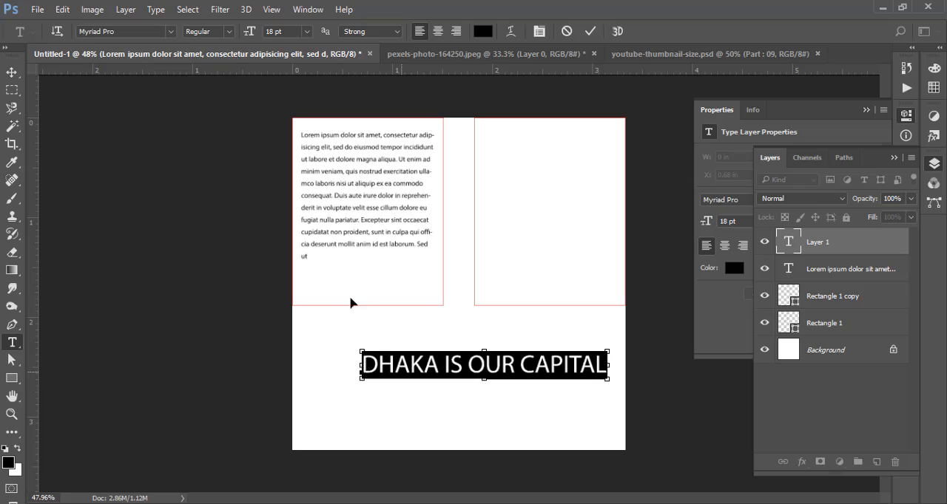
{"action": "left_click", "coordinate": [207, 33]}
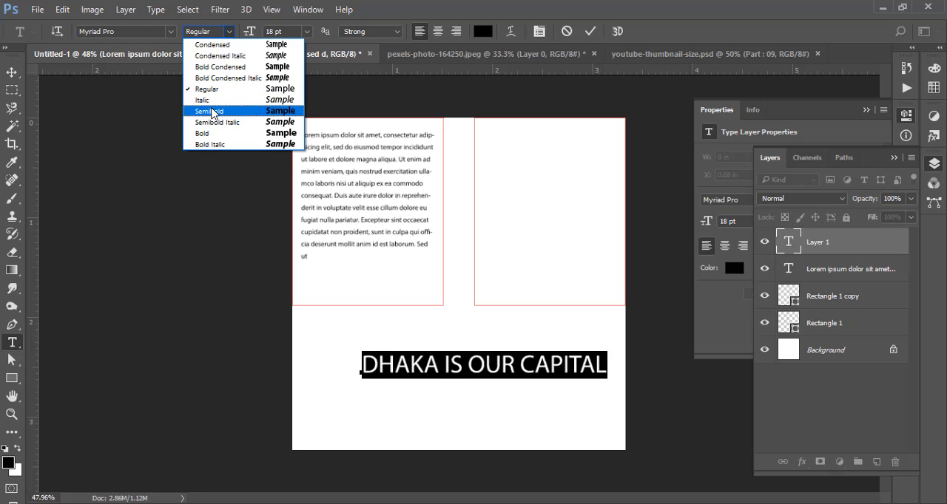
{"action": "left_click", "coordinate": [220, 66]}
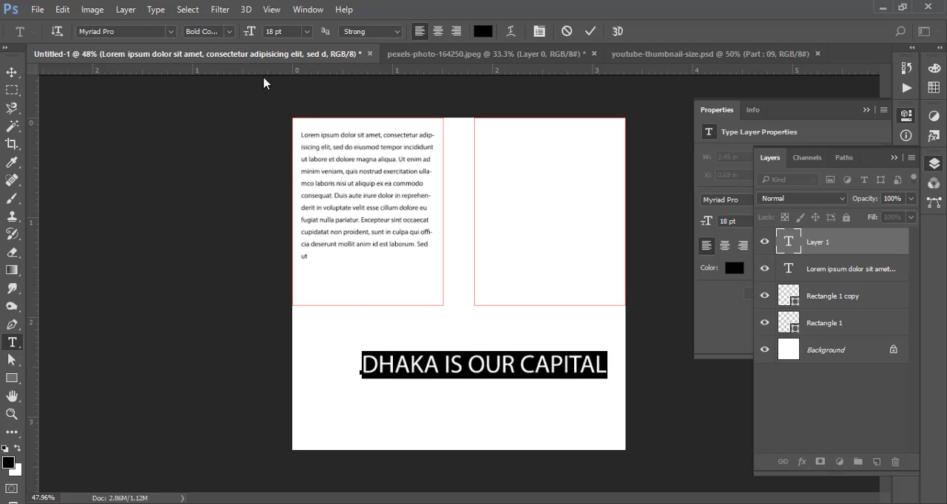
{"action": "left_click", "coordinate": [231, 33]}
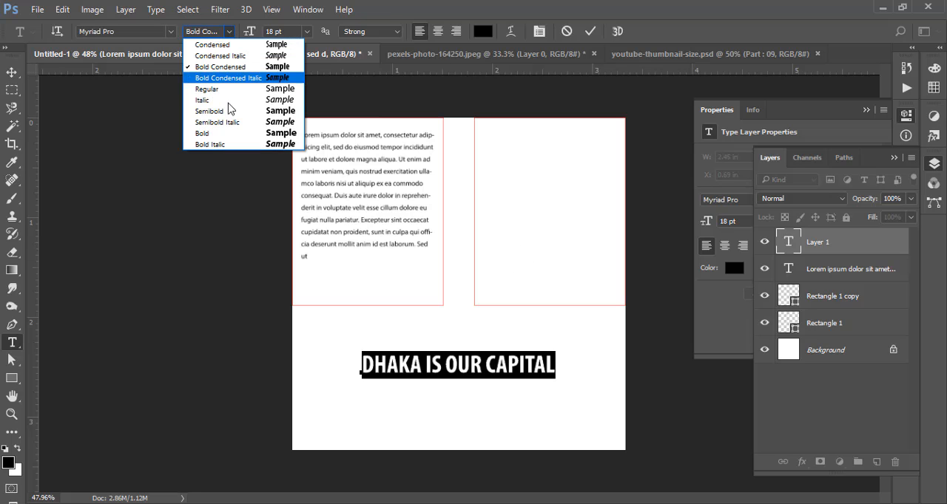
{"action": "left_click", "coordinate": [222, 108]}
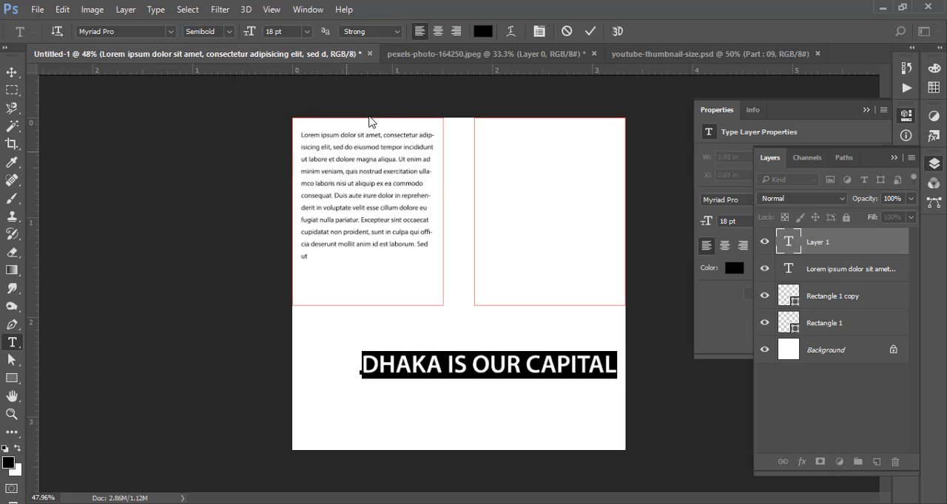
{"action": "left_click", "coordinate": [591, 31]}
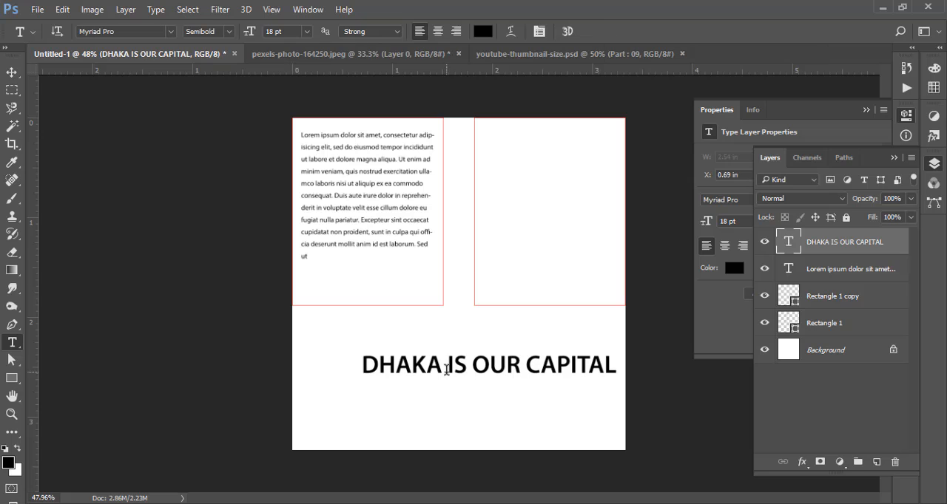
{"action": "left_click", "coordinate": [12, 72]}
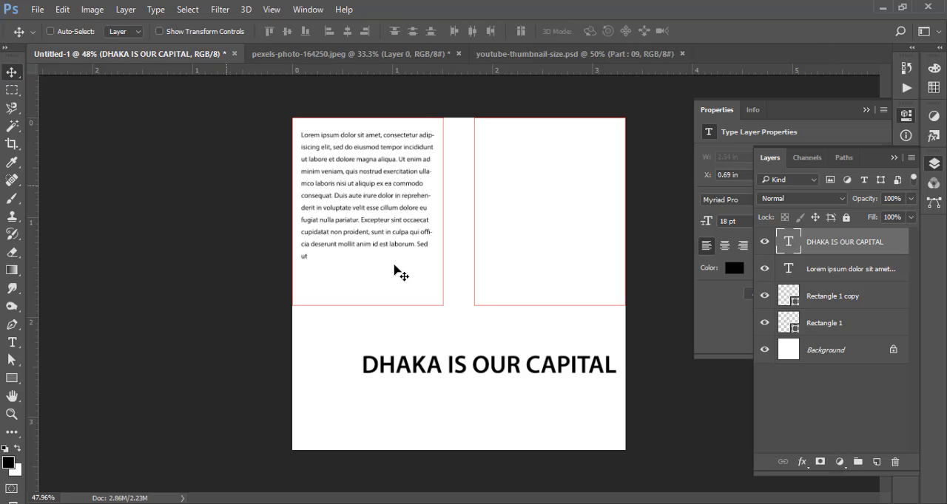
{"action": "left_click_drag", "start_coordinate": [523, 362], "coordinate": [493, 354]}
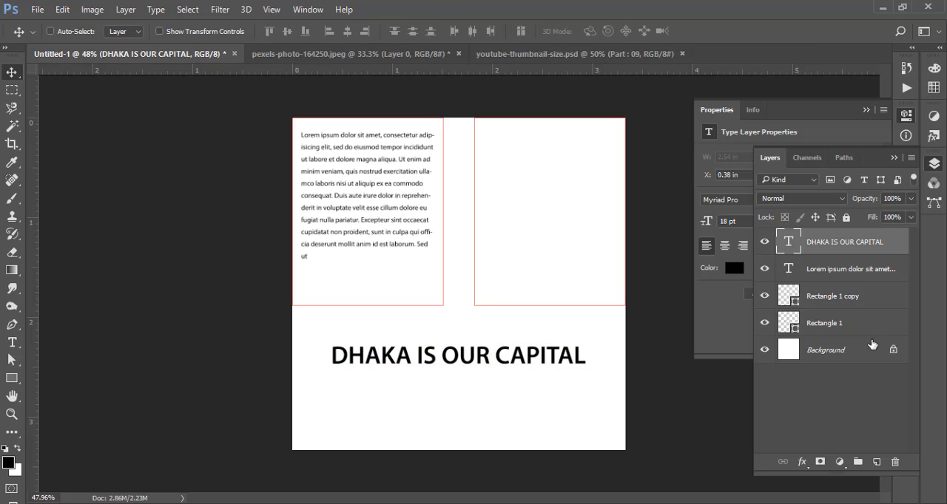
- Add a second line reading "DHAKA CITY" under "DHAKA IS OUR CAPITAL" in the same text layer and commit it
{"action": "left_click_drag", "start_coordinate": [525, 395], "coordinate": [559, 380]}
{"action": "left_click_drag", "start_coordinate": [556, 339], "coordinate": [492, 298]}
{"action": "double_click", "coordinate": [799, 242]}
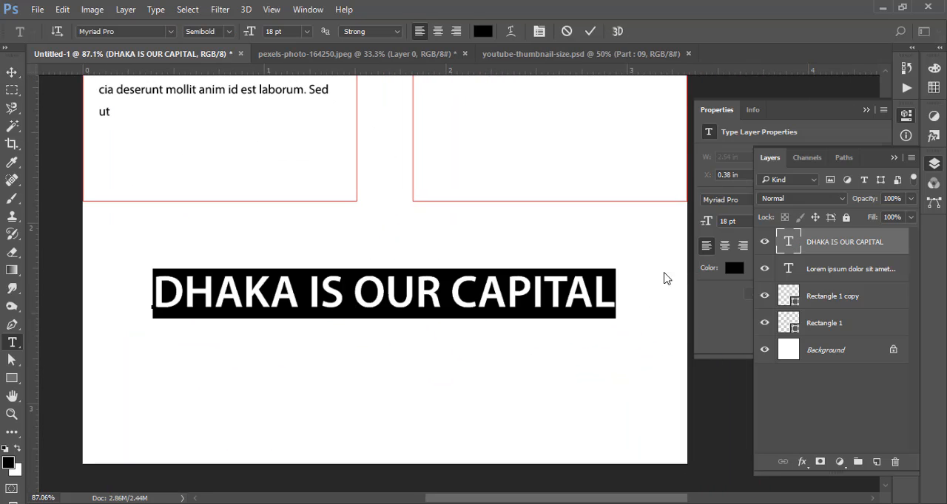
{"action": "left_click", "coordinate": [606, 301]}
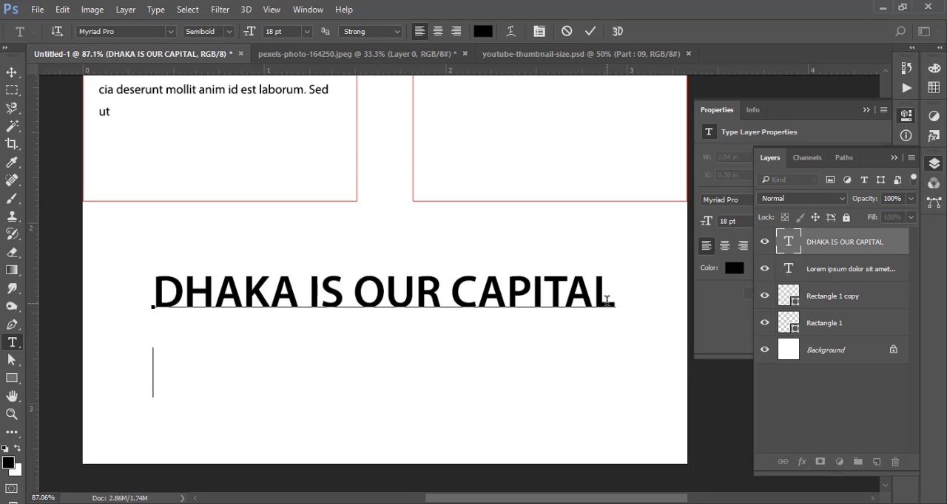
{"action": "type", "text": "DHAKA "}
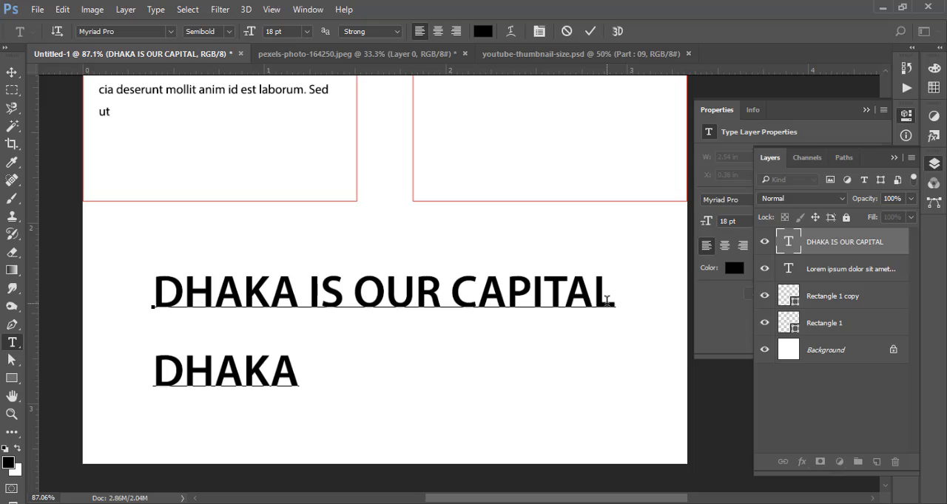
{"action": "type", "text": "CITY"}
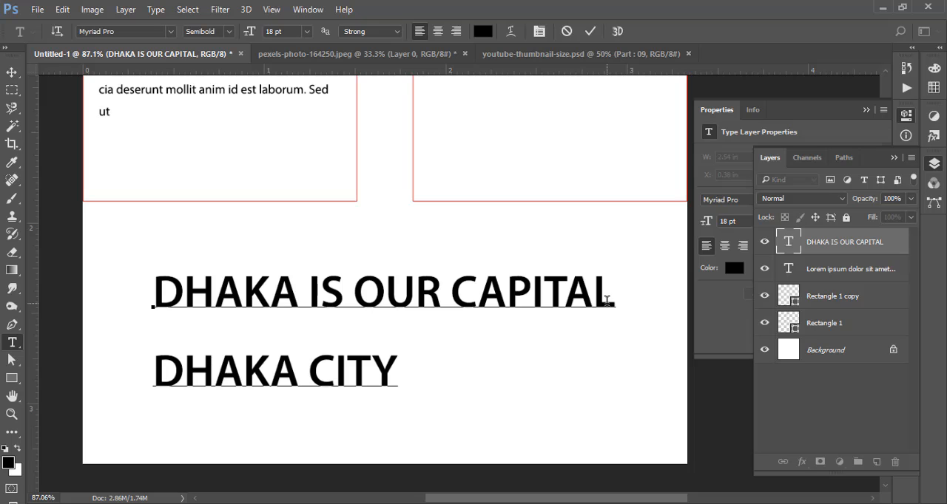
{"action": "key", "text": "ctrl+Return"}
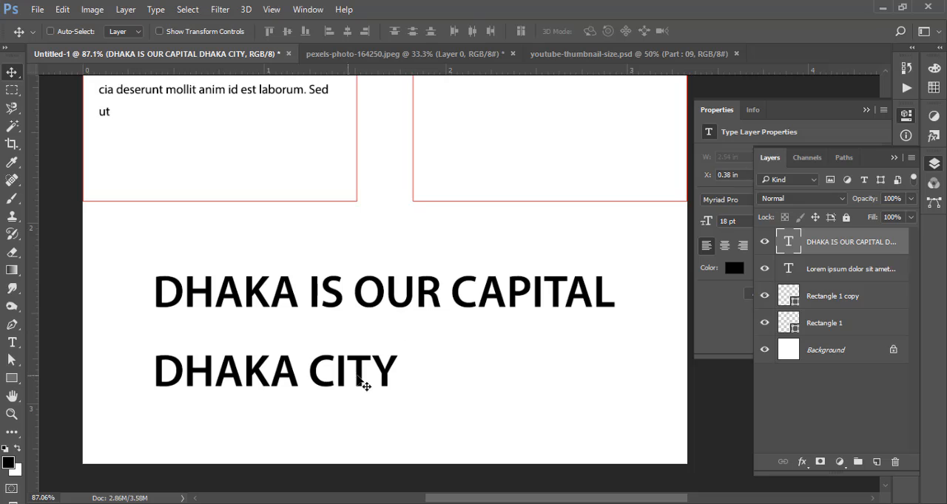
- Select both lines of the DHAKA text for editing and load the default type styles
{"action": "double_click", "coordinate": [788, 242]}
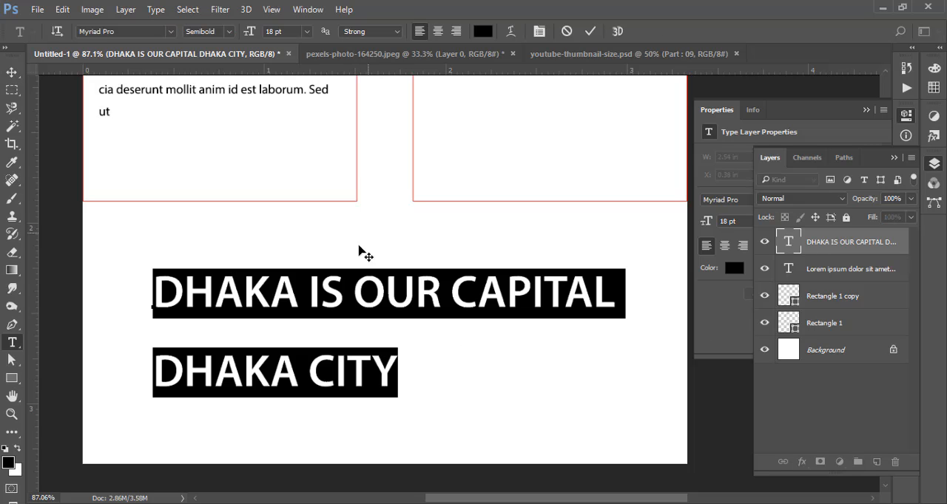
{"action": "left_click", "coordinate": [148, 9]}
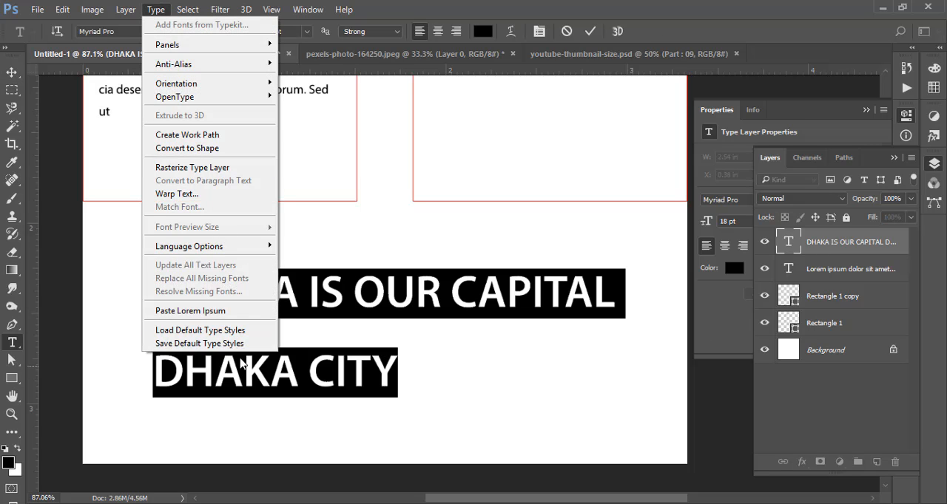
{"action": "left_click", "coordinate": [126, 10]}
{"action": "left_click", "coordinate": [156, 10]}
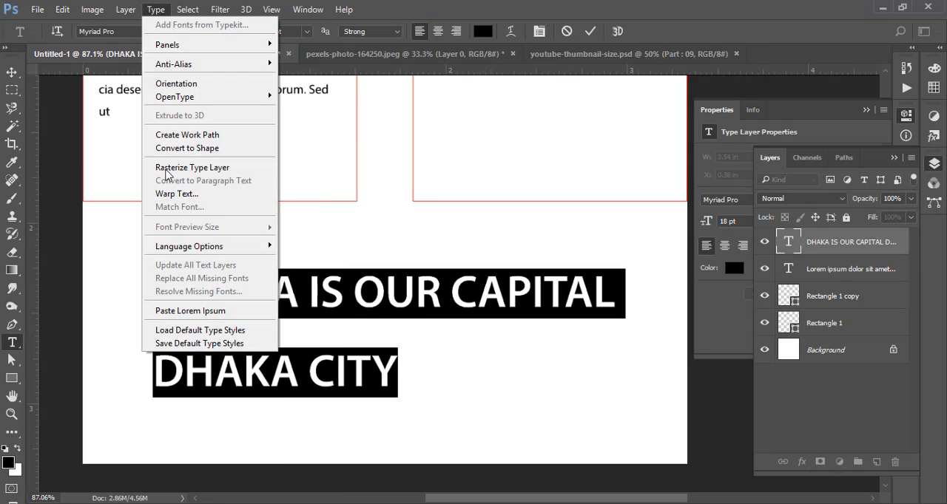
{"action": "left_click", "coordinate": [218, 331]}
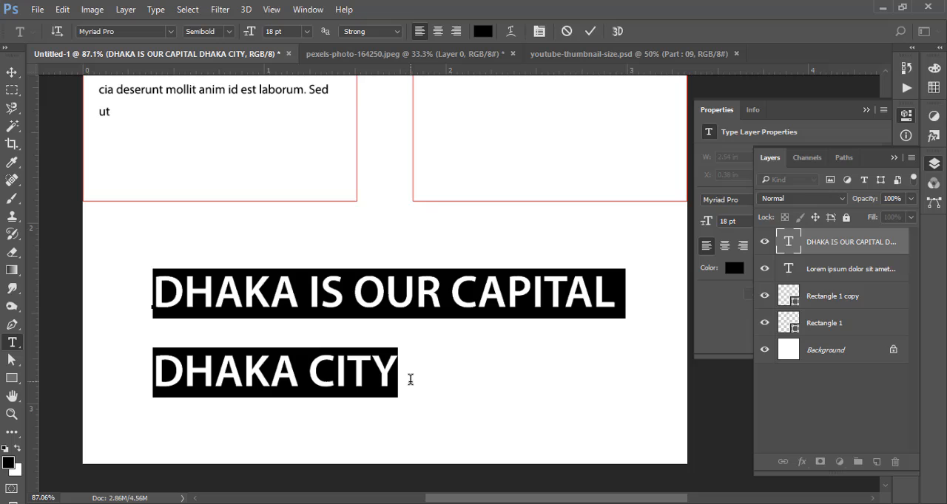
- Set both DHAKA text lines to the Segoe Script Bold font at 14 pt
{"action": "left_click", "coordinate": [141, 33]}
{"action": "type", "text": "sc"}
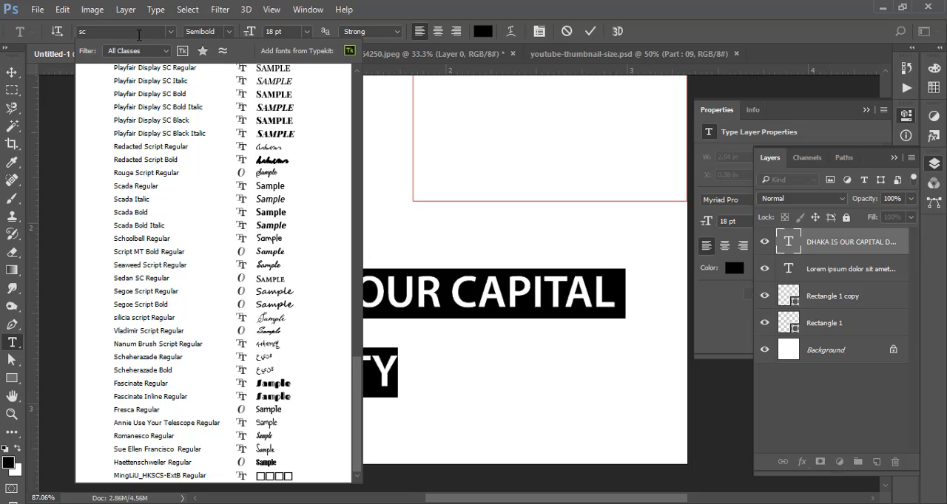
{"action": "left_click", "coordinate": [202, 307]}
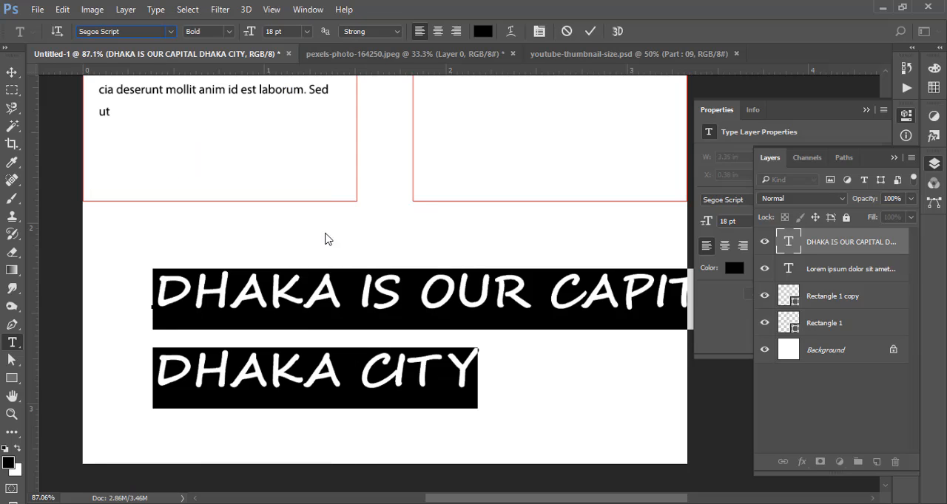
{"action": "left_click", "coordinate": [287, 28]}
{"action": "key", "text": "Down"}
{"action": "key", "text": "Down"}
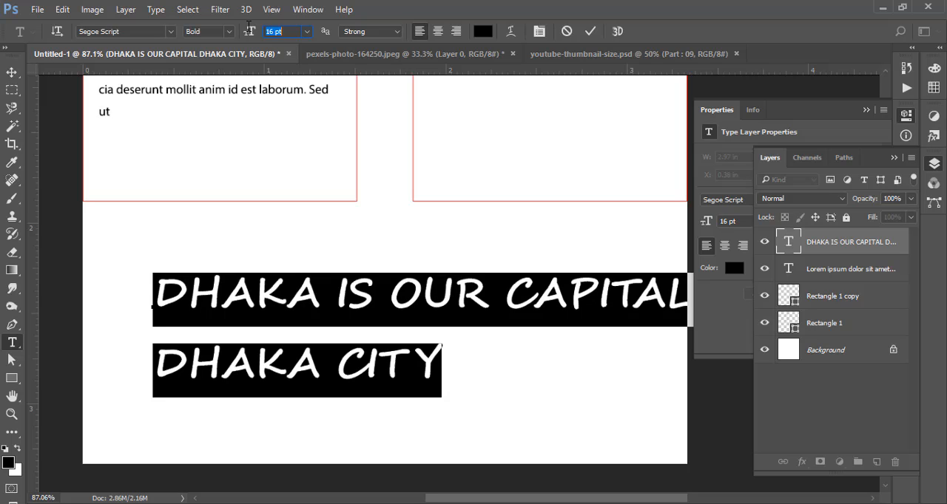
{"action": "key", "text": "Down"}
{"action": "key", "text": "Down"}
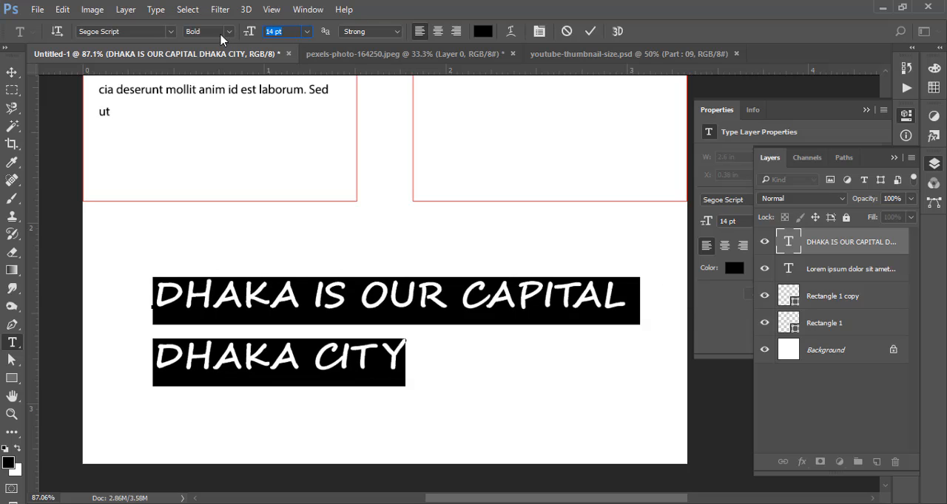
- Show the Glyphs panel for the text's font and enlarge it to display more character rows
{"action": "left_click", "coordinate": [155, 10]}
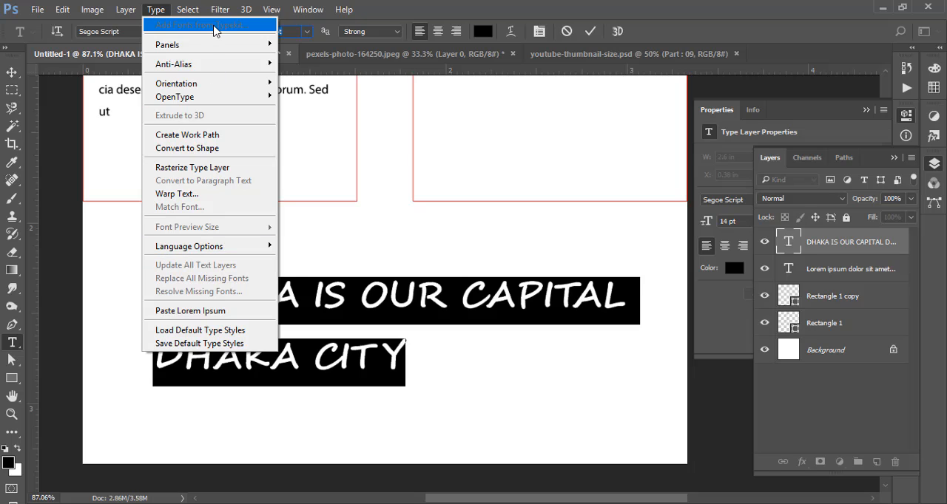
{"action": "left_click", "coordinate": [302, 9]}
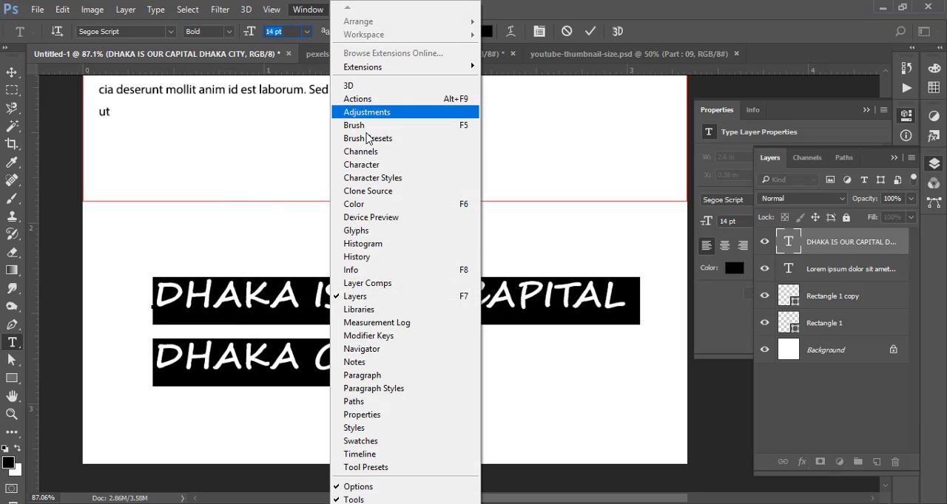
{"action": "left_click", "coordinate": [398, 237]}
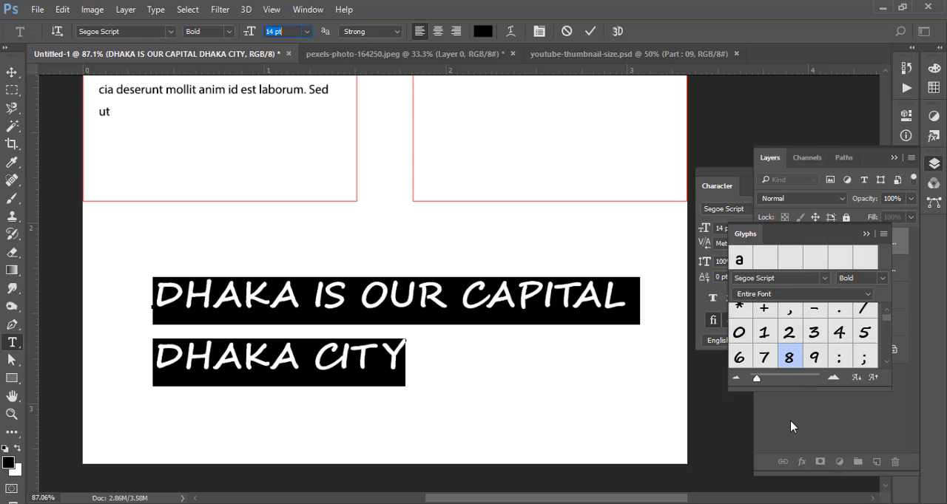
{"action": "left_click_drag", "start_coordinate": [790, 391], "coordinate": [789, 464]}
- Examine the Segoe Script Bold glyphs available for the first letter D of the text
{"action": "left_click", "coordinate": [339, 303]}
{"action": "left_click_drag", "start_coordinate": [184, 292], "coordinate": [153, 292]}
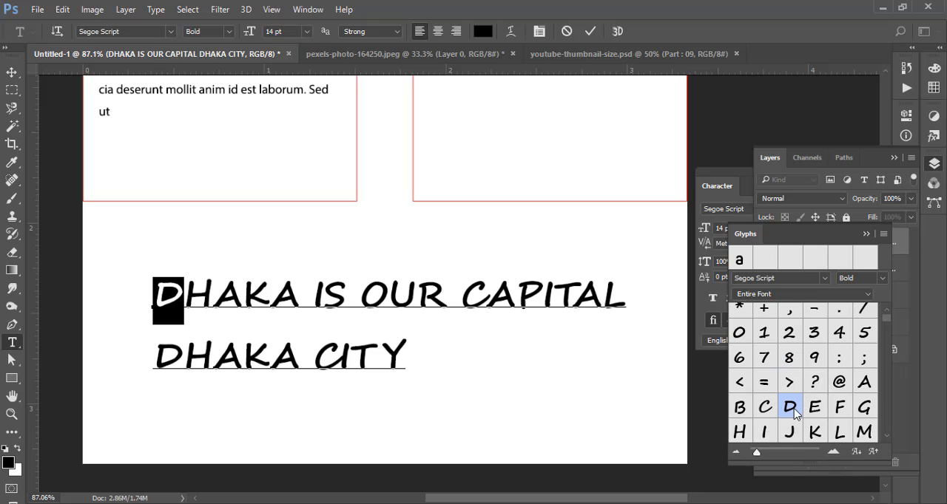
{"action": "scroll", "coordinate": [843, 407], "scroll_direction": "down", "scroll_amount": 1}
{"action": "scroll", "coordinate": [849, 406], "scroll_direction": "down", "scroll_amount": 10}
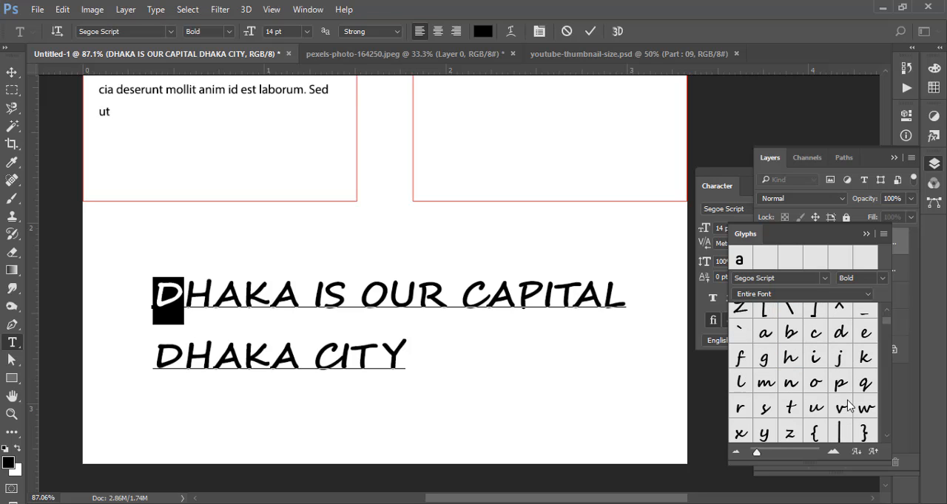
{"action": "scroll", "coordinate": [849, 406], "scroll_direction": "down", "scroll_amount": 8}
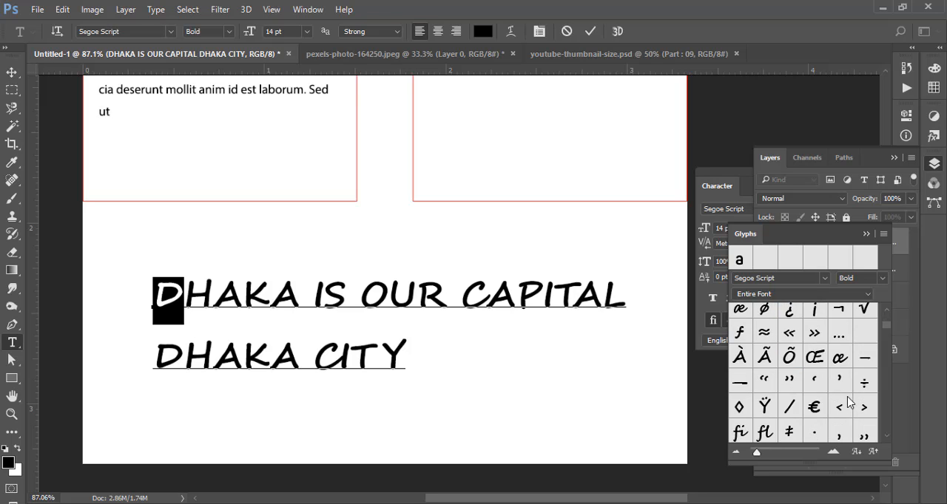
{"action": "scroll", "coordinate": [848, 403], "scroll_direction": "down", "scroll_amount": 10}
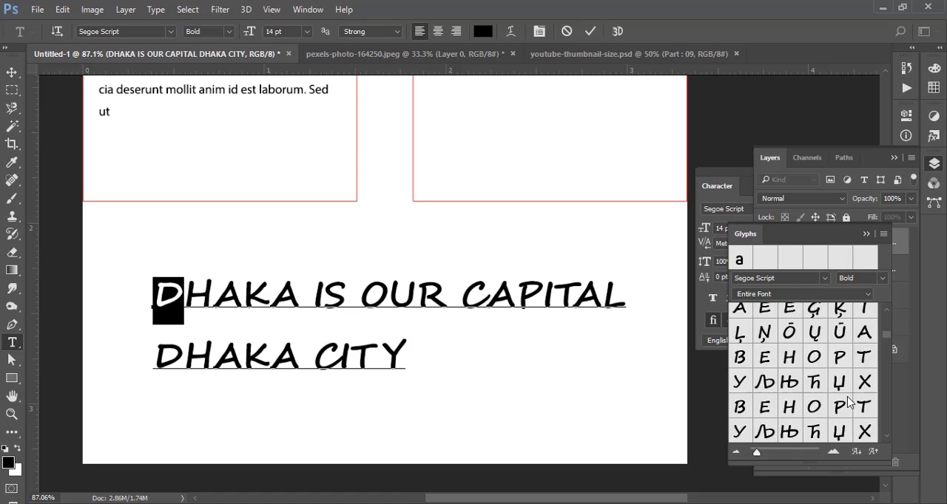
{"action": "scroll", "coordinate": [848, 403], "scroll_direction": "down", "scroll_amount": 5}
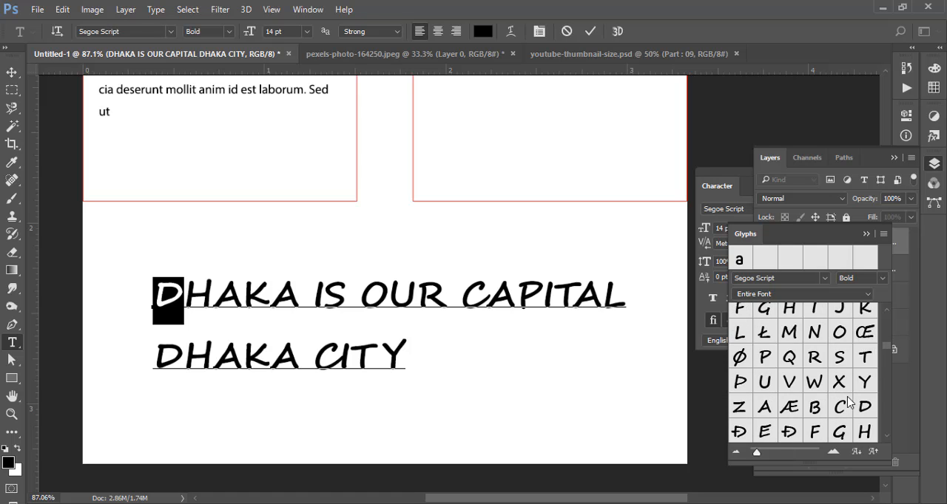
- Change the font of both DHAKA text lines to Streetwear
{"action": "left_click", "coordinate": [324, 296]}
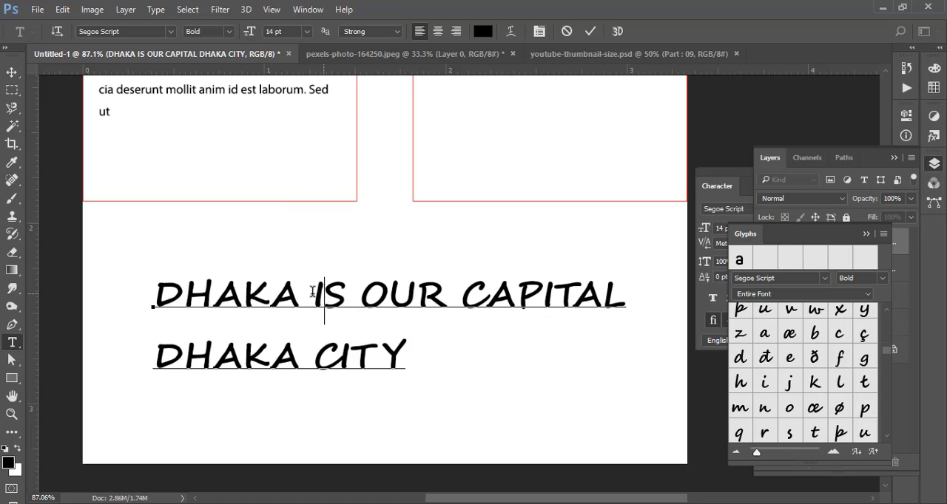
{"action": "key", "text": "ctrl+a"}
{"action": "left_click", "coordinate": [143, 33]}
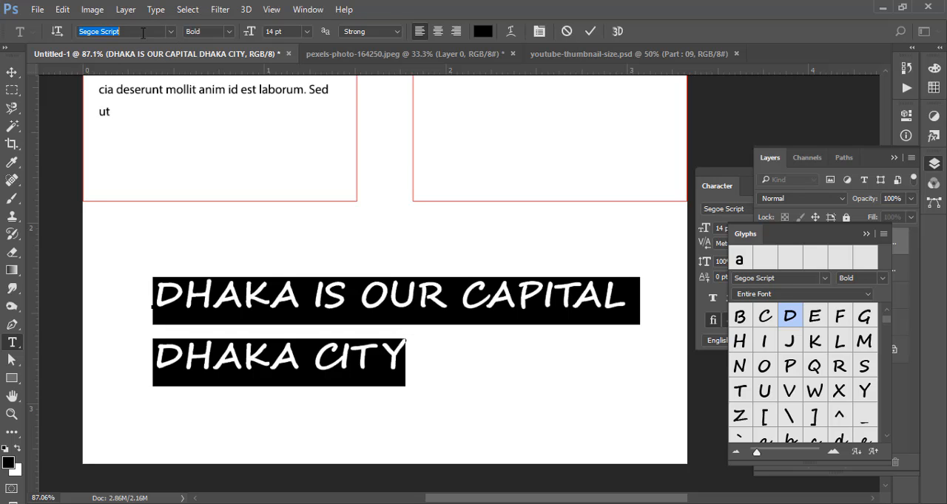
{"action": "type", "text": "str"}
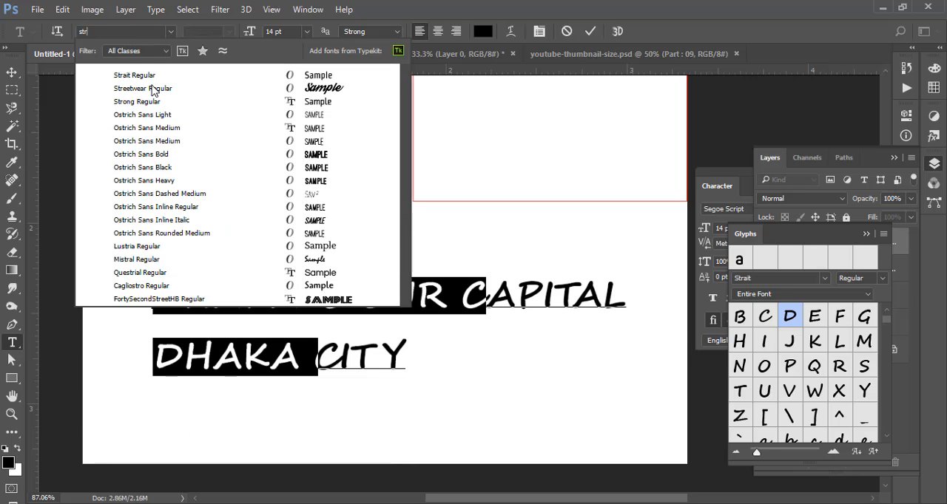
{"action": "key", "text": "Return"}
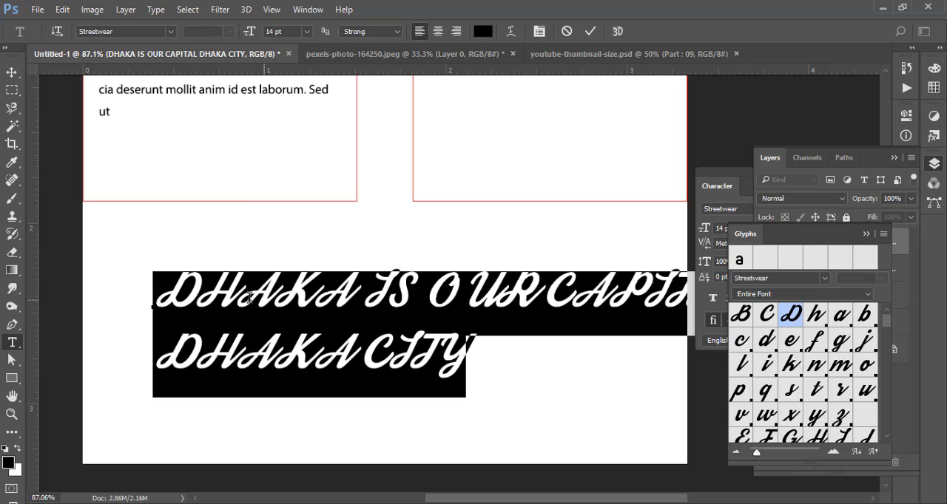
- Examine the Streetwear glyph set for alternates to the first letter D
{"action": "left_click", "coordinate": [225, 298]}
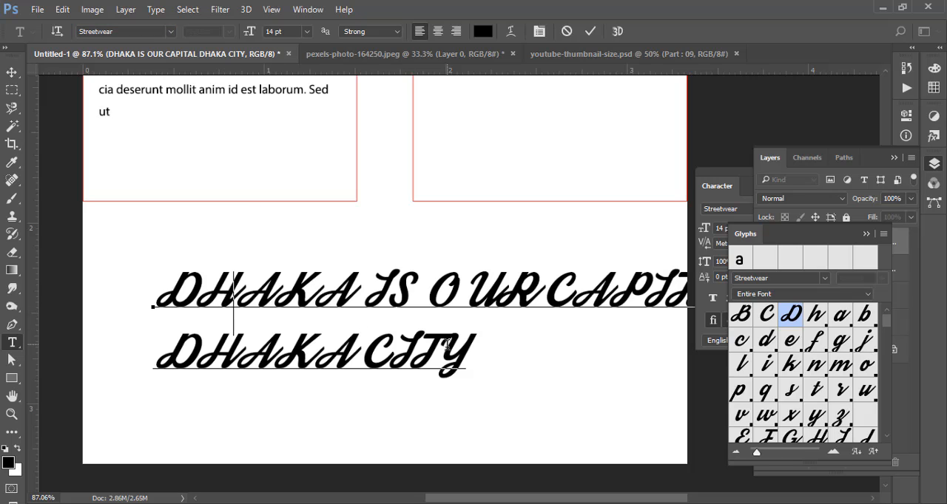
{"action": "left_click_drag", "start_coordinate": [150, 288], "coordinate": [194, 290]}
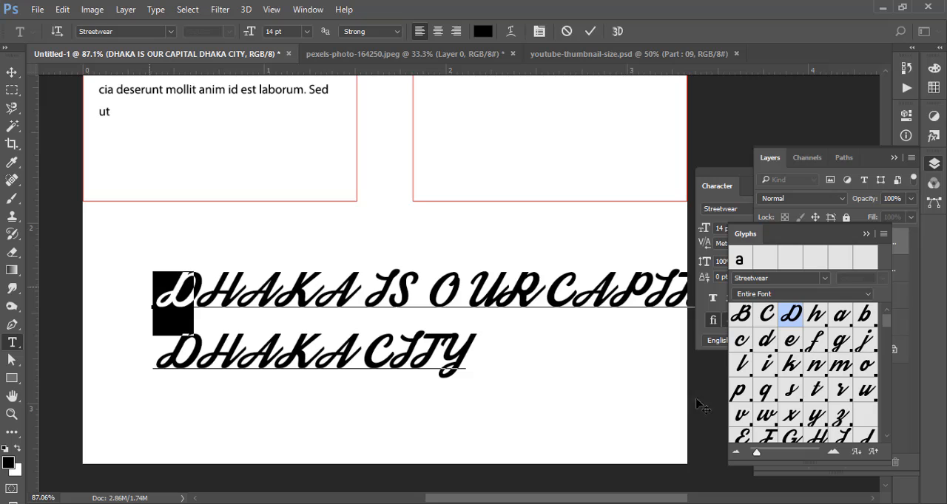
{"action": "scroll", "coordinate": [820, 379], "scroll_direction": "down", "scroll_amount": 2}
{"action": "scroll", "coordinate": [820, 378], "scroll_direction": "down", "scroll_amount": 2}
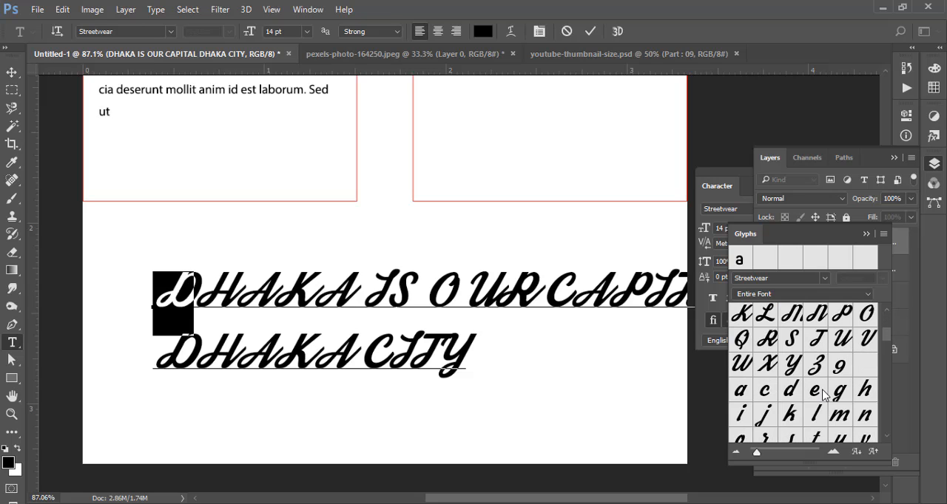
{"action": "scroll", "coordinate": [823, 394], "scroll_direction": "down", "scroll_amount": 2}
{"action": "scroll", "coordinate": [823, 394], "scroll_direction": "down", "scroll_amount": 4}
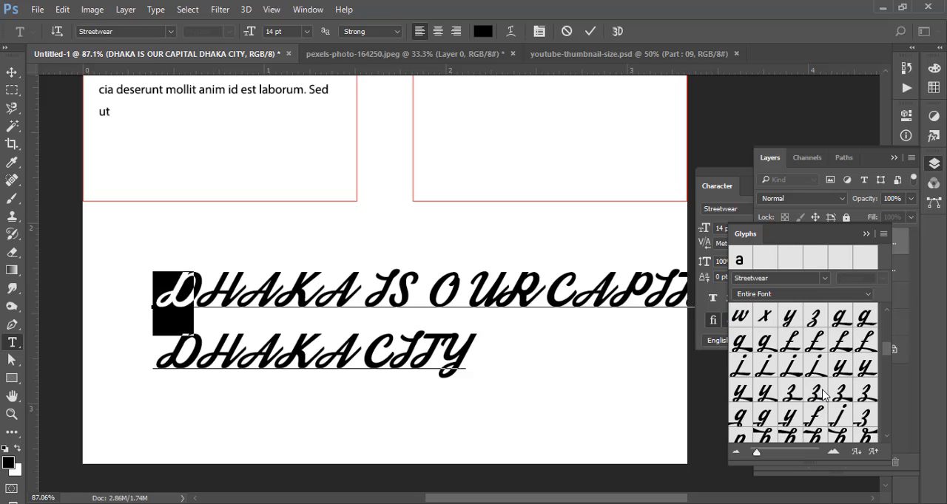
- Replace the entire two-line DHAKA text with the lowercase word "love"
{"action": "left_click", "coordinate": [390, 299]}
{"action": "key", "text": "ctrl+a"}
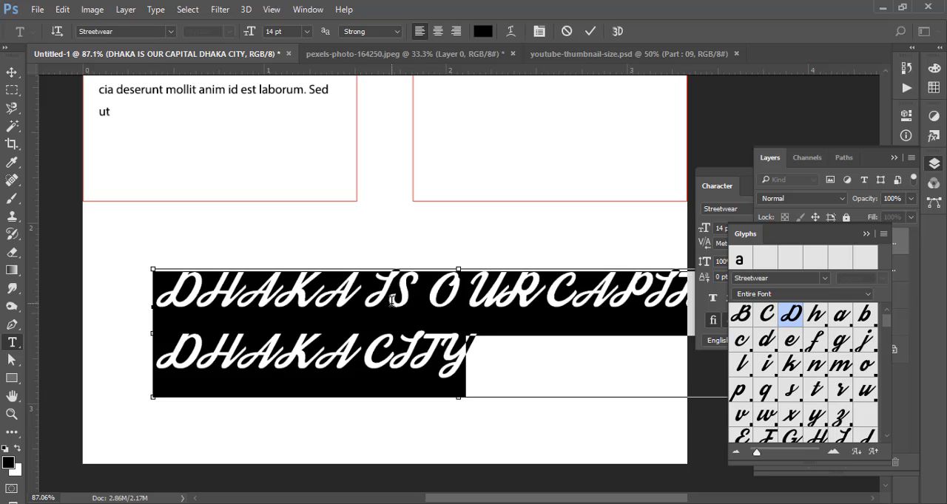
{"action": "type", "text": "LOV"}
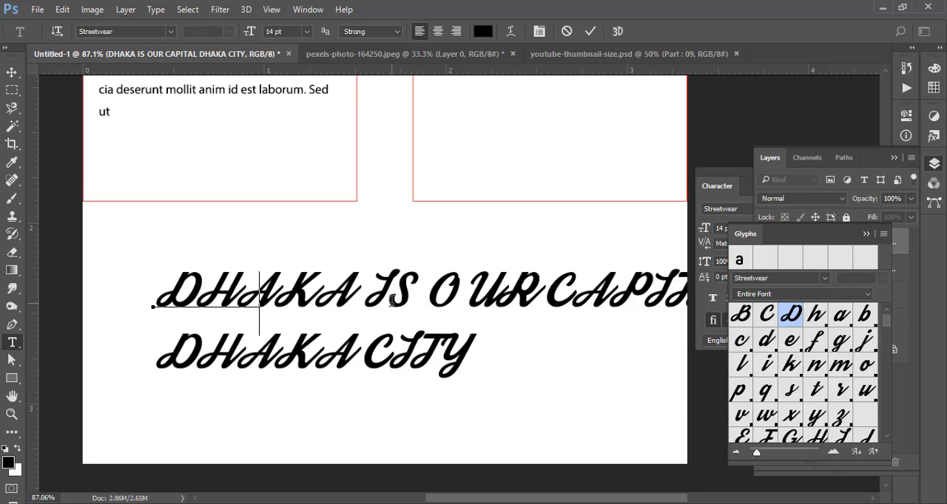
{"action": "key", "text": "BackSpace"}
{"action": "key", "text": "BackSpace"}
{"action": "key", "text": "BackSpace"}
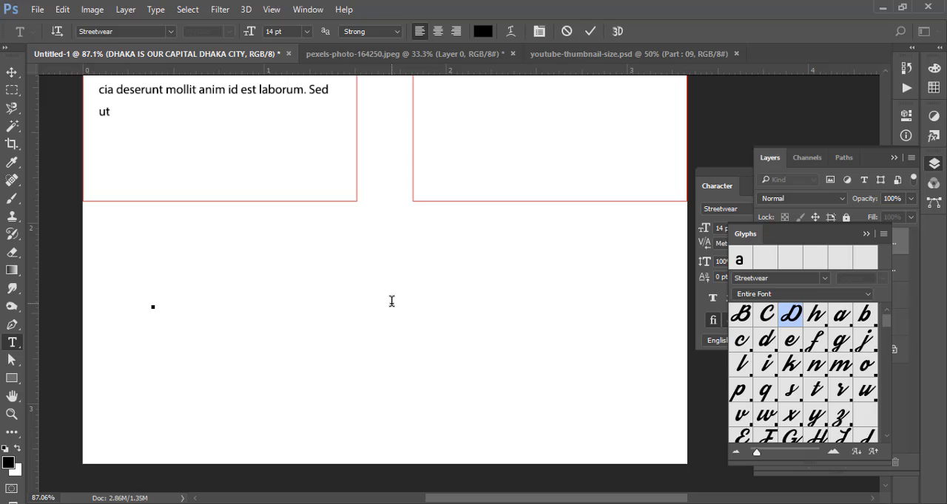
{"action": "type", "text": "love"}
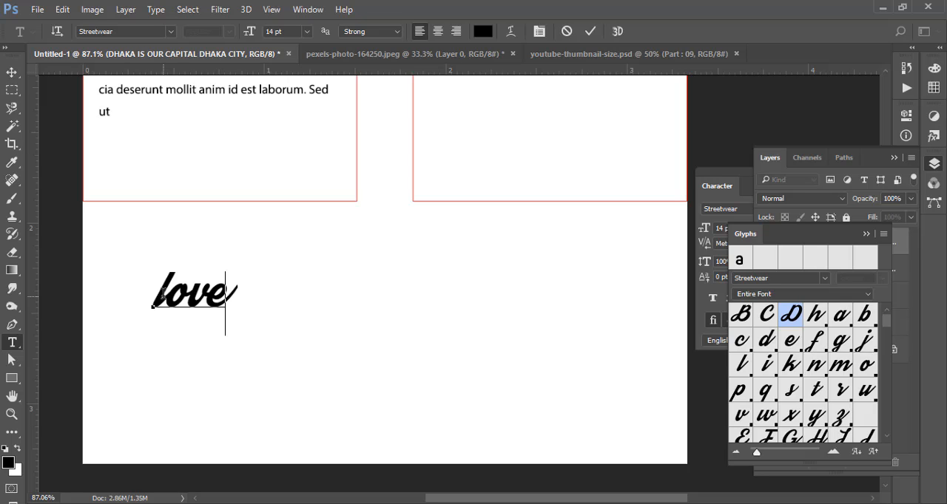
- Replace the letter l in "love" with the alternate glyph that has a long wedge-shaped swash at its top
{"action": "left_click_drag", "start_coordinate": [167, 293], "coordinate": [157, 294]}
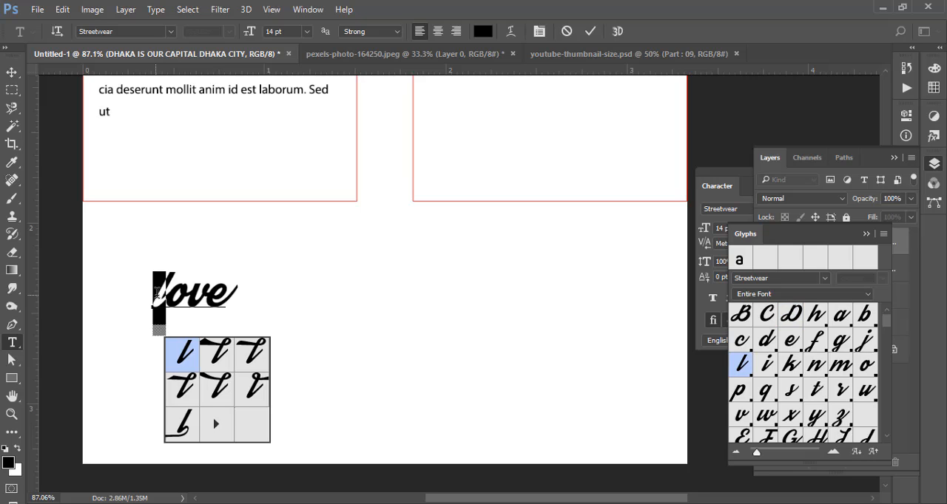
{"action": "left_click", "coordinate": [222, 353]}
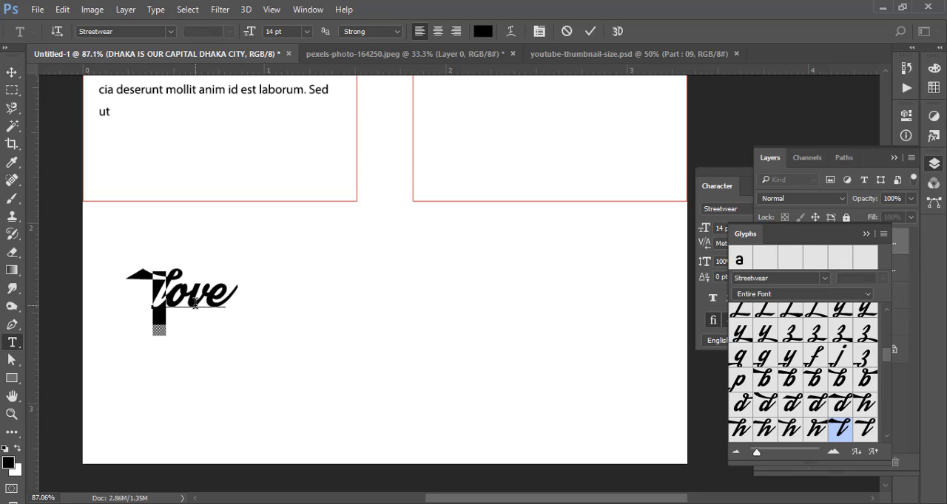
{"action": "left_click", "coordinate": [229, 301]}
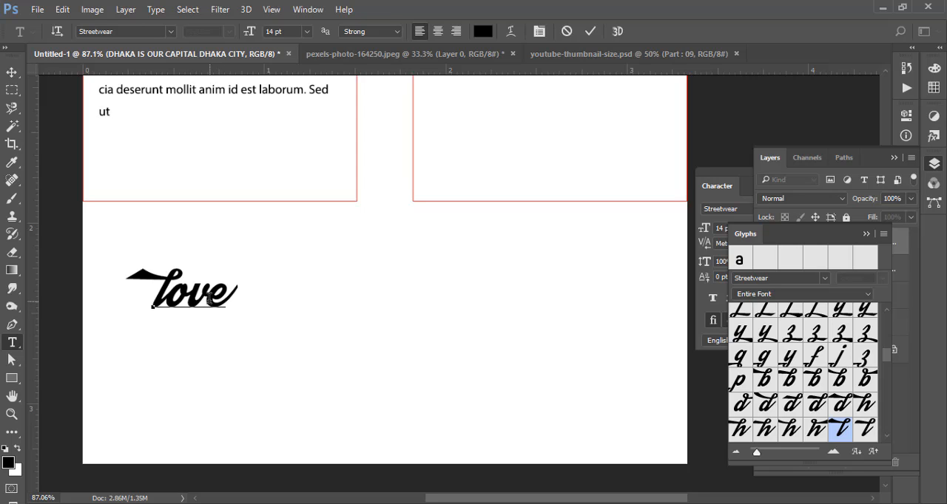
- Replace the final e in "love" with the Streetwear glyph that has an extended wedge-shaped tail
{"action": "left_click_drag", "start_coordinate": [210, 299], "coordinate": [244, 301]}
{"action": "scroll", "coordinate": [821, 347], "scroll_direction": "down", "scroll_amount": 5}
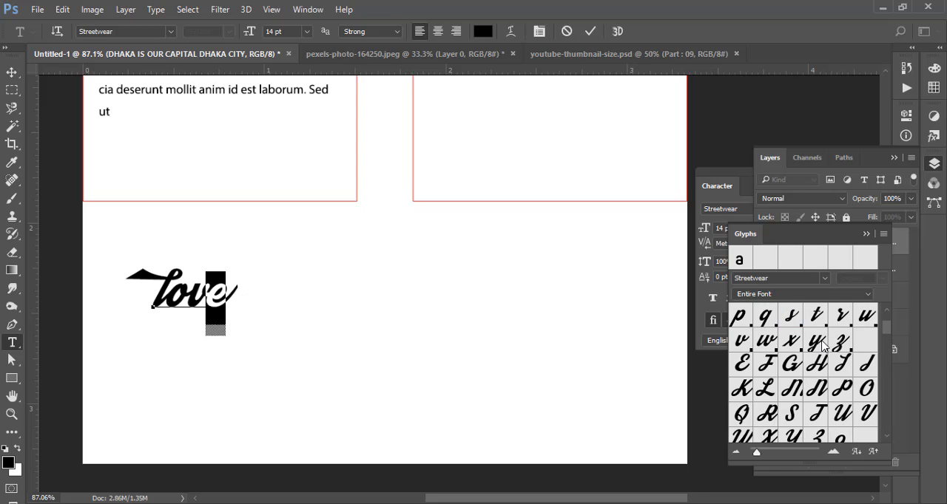
{"action": "scroll", "coordinate": [821, 397], "scroll_direction": "down", "scroll_amount": 8}
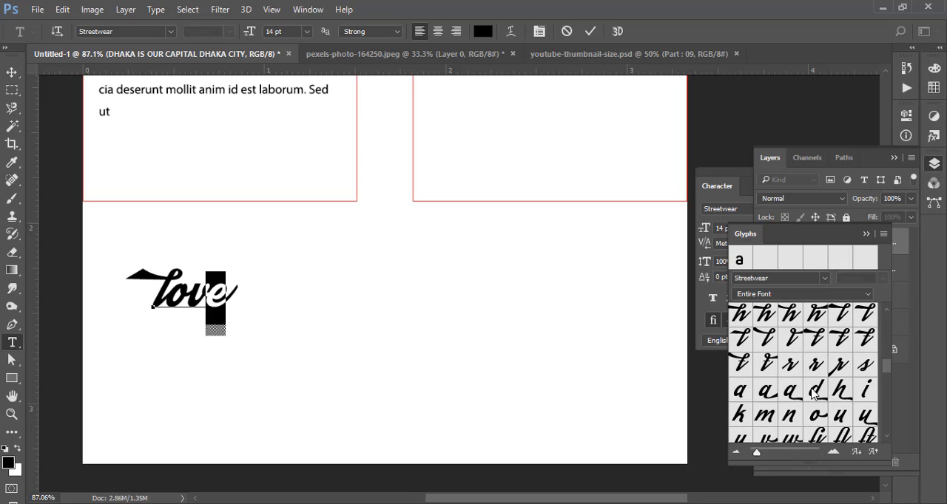
{"action": "scroll", "coordinate": [814, 394], "scroll_direction": "down", "scroll_amount": 5}
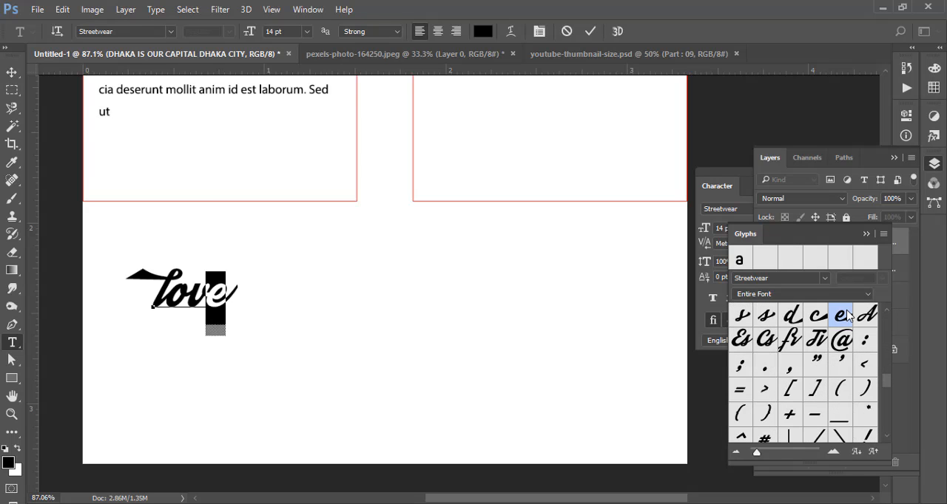
{"action": "double_click", "coordinate": [848, 316]}
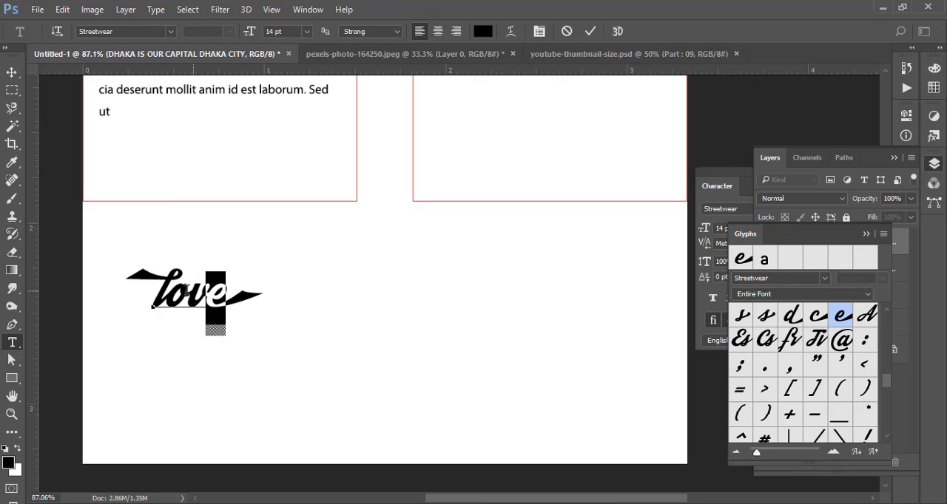
- Commit the "love" text and move it about 0.9 in right and 0.1 in up, toward the page's horizontal center
{"action": "left_click", "coordinate": [589, 31]}
{"action": "key", "text": "v"}
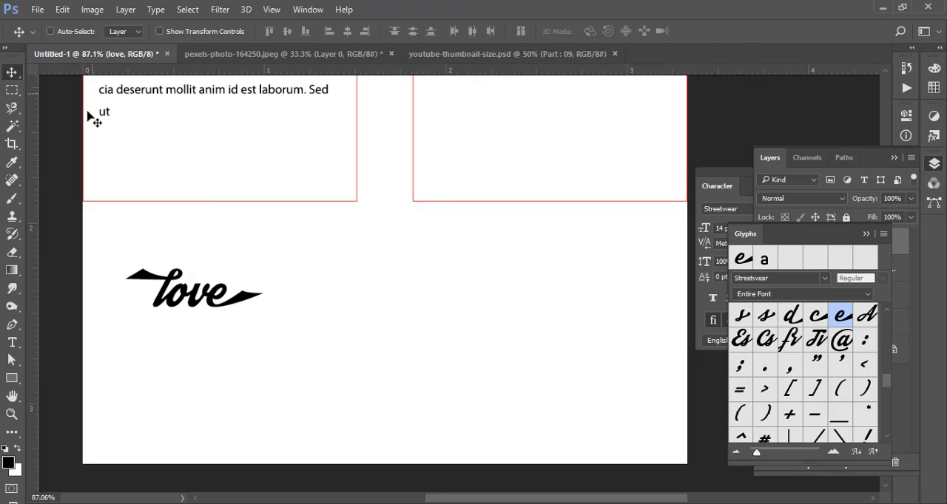
{"action": "left_click_drag", "start_coordinate": [201, 299], "coordinate": [369, 282]}
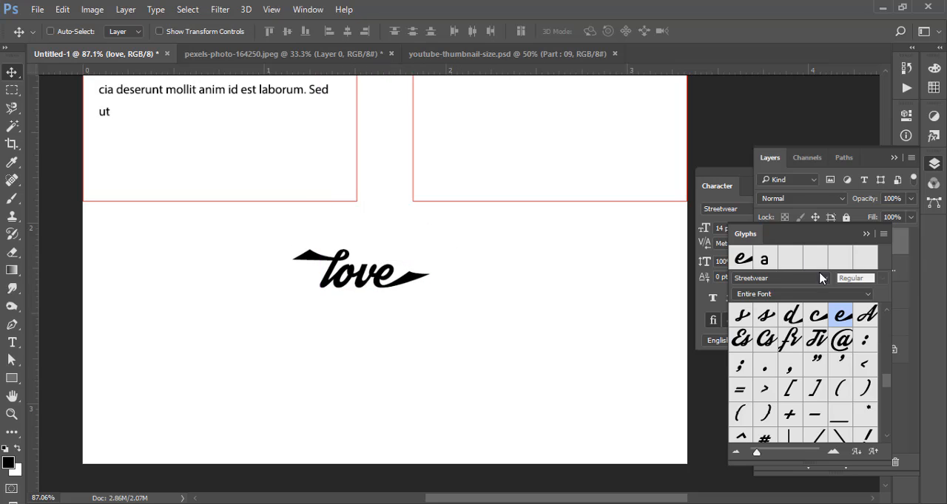
- Hide the glyph browser and bring the full character formatting settings for the "love" text into view
{"action": "left_click", "coordinate": [874, 234]}
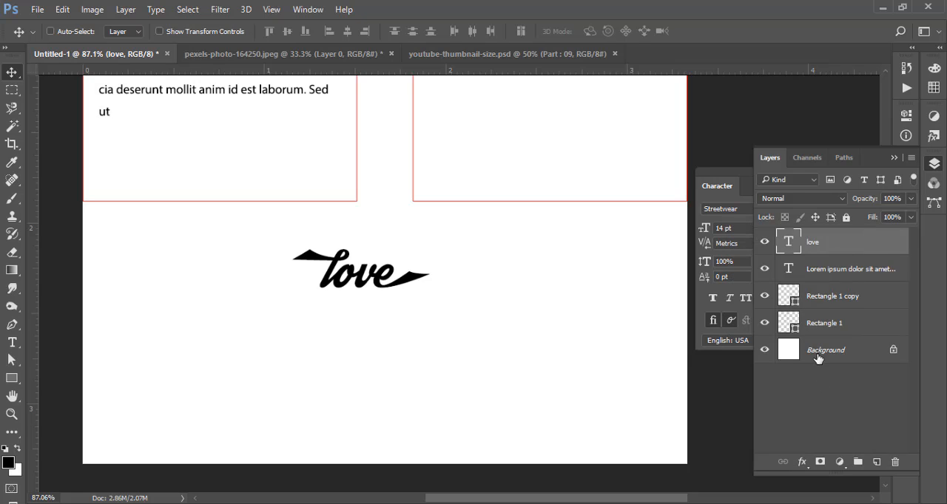
{"action": "left_click", "coordinate": [716, 184]}
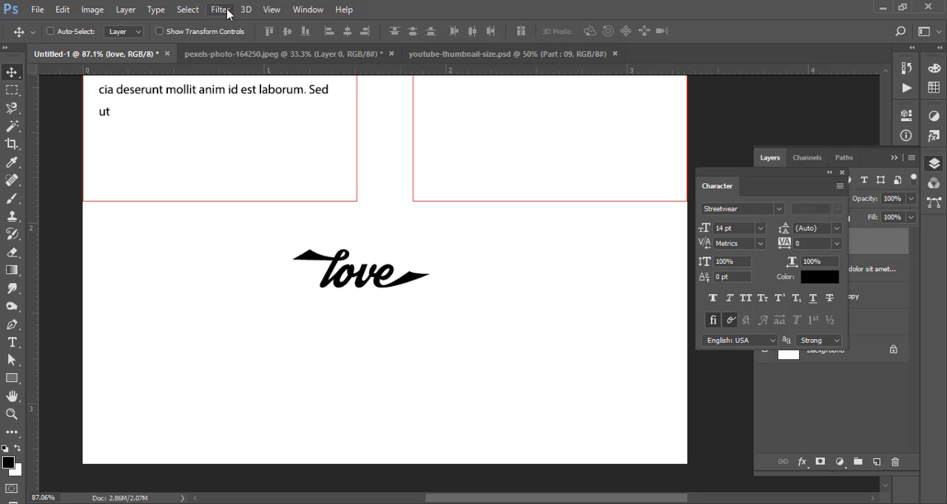
- Collapse the floating character settings to an icon and park it just above the layer list
{"action": "left_click", "coordinate": [308, 9]}
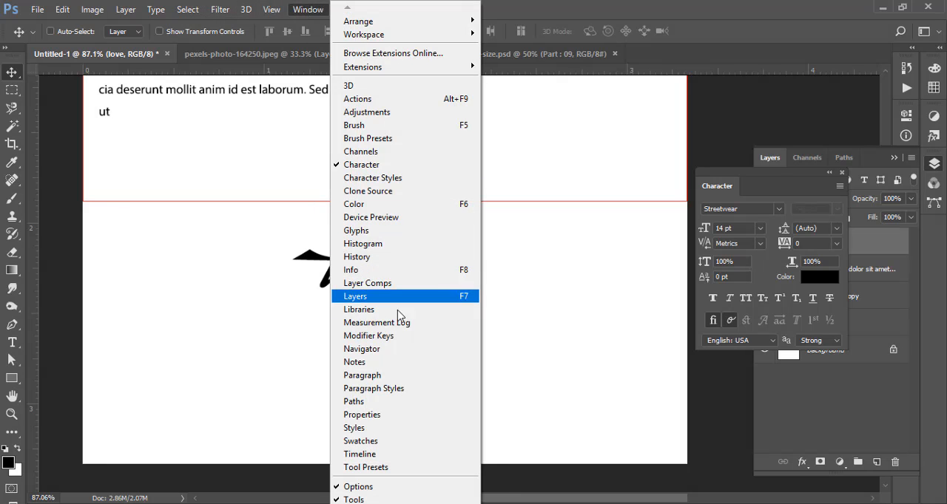
{"action": "left_click", "coordinate": [385, 231]}
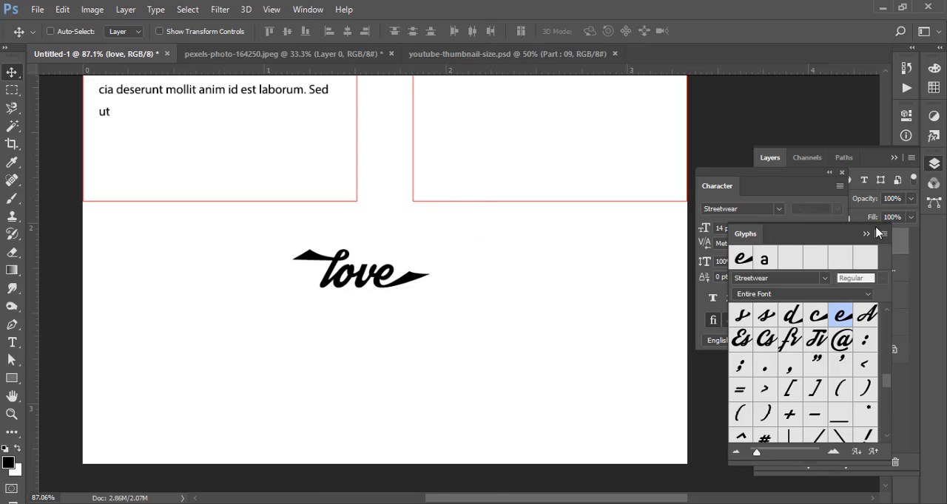
{"action": "left_click", "coordinate": [830, 172]}
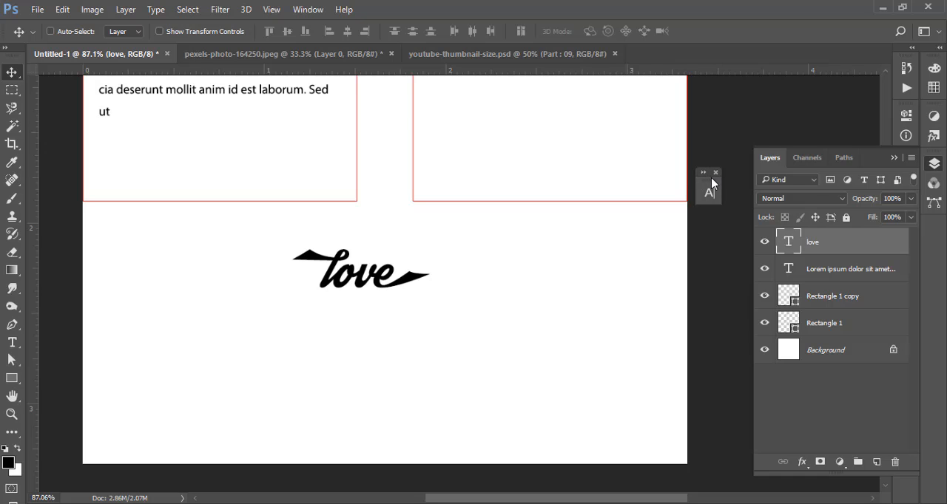
{"action": "left_click", "coordinate": [155, 9]}
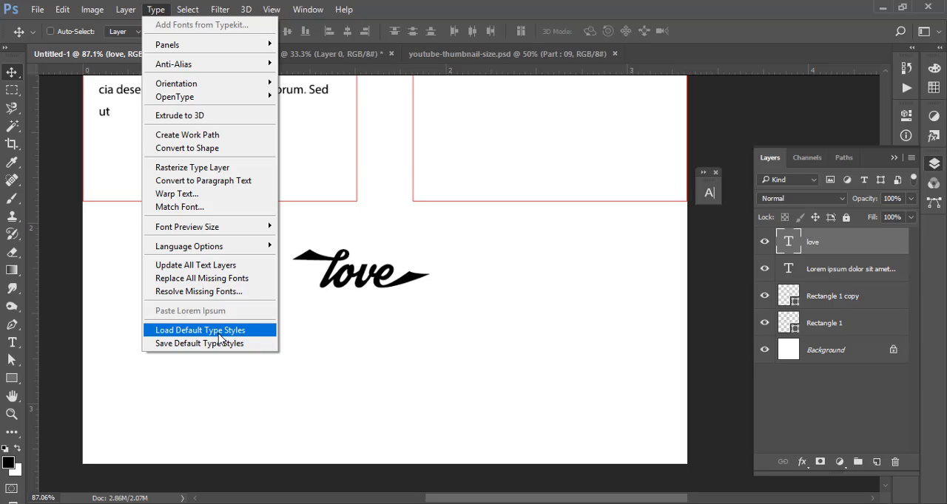
{"action": "left_click", "coordinate": [727, 132]}
{"action": "left_click_drag", "start_coordinate": [712, 182], "coordinate": [728, 111]}
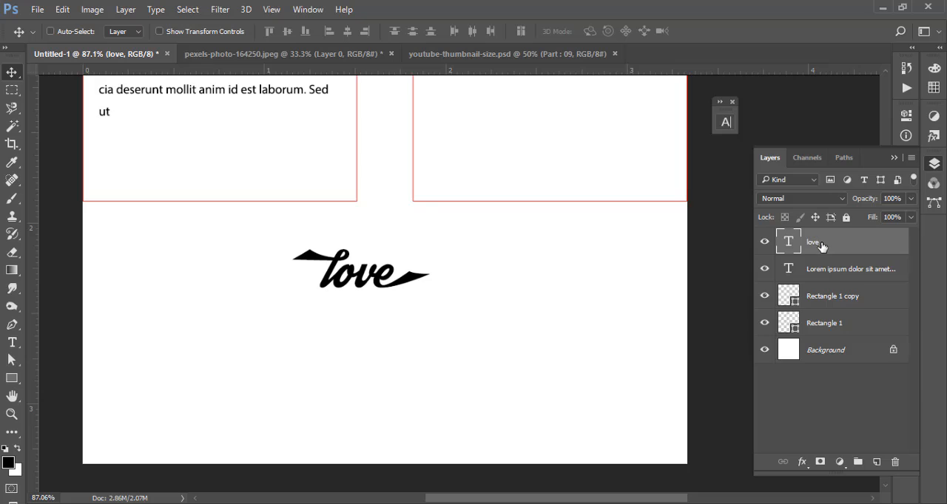
- Delete the "love" text, the Lorem ipsum text and both rectangle layers, keeping only the Background
{"action": "key", "text": "Delete"}
{"action": "key", "text": "Delete"}
{"action": "key", "text": "Delete"}
{"action": "key", "text": "Delete"}
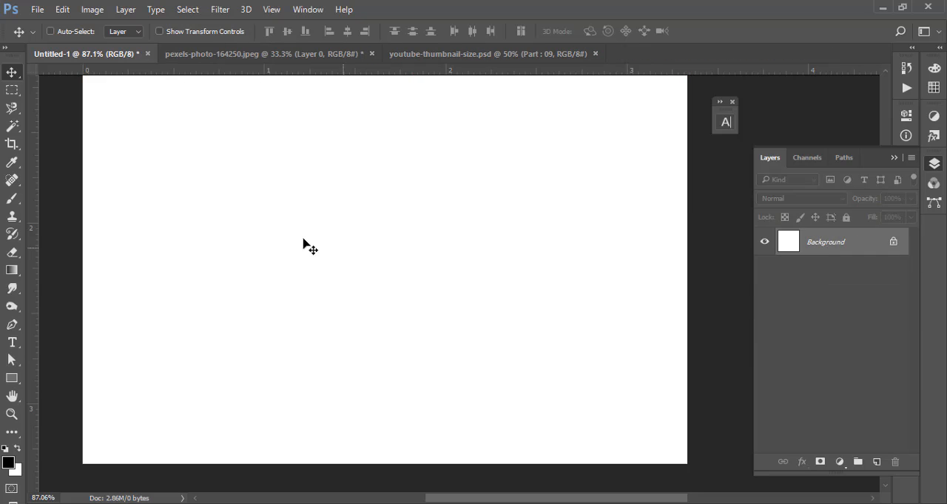
- Add the point text "NETTFIX" in Myriad Pro Regular, 5 pt, near the middle of the empty page
{"action": "scroll", "coordinate": [325, 213], "scroll_direction": "down", "scroll_amount": 1}
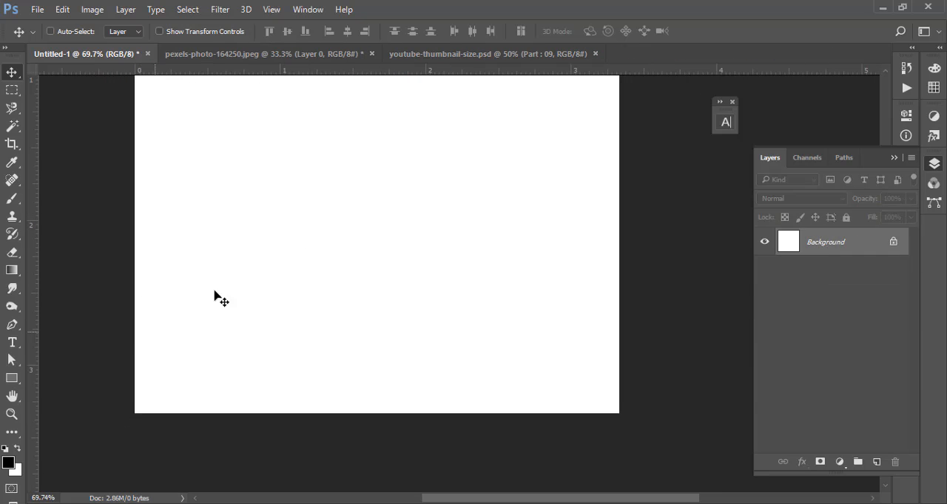
{"action": "left_click_drag", "start_coordinate": [317, 224], "coordinate": [309, 279]}
{"action": "mouse_move", "coordinate": [376, 260]}
{"action": "left_mouse_down", "text": "ctrl"}
{"action": "mouse_move", "coordinate": [361, 256]}
{"action": "mouse_move", "coordinate": [371, 253]}
{"action": "left_mouse_up", "text": "ctrl"}
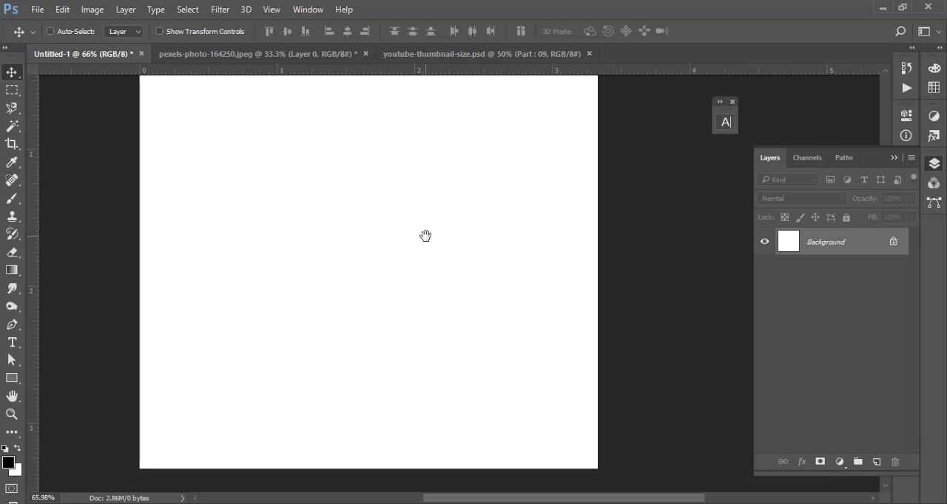
{"action": "left_click_drag", "start_coordinate": [441, 228], "coordinate": [424, 226], "text": "ctrl"}
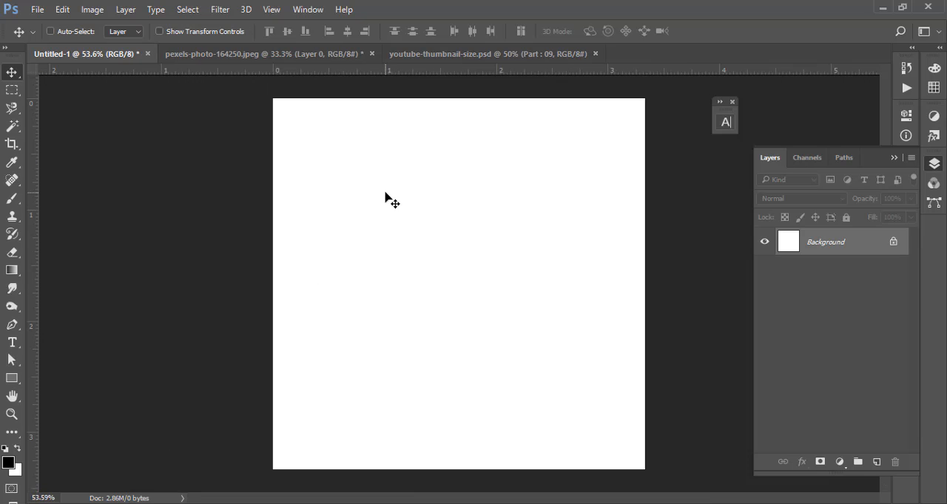
{"action": "left_click", "coordinate": [12, 343]}
{"action": "left_click", "coordinate": [357, 259]}
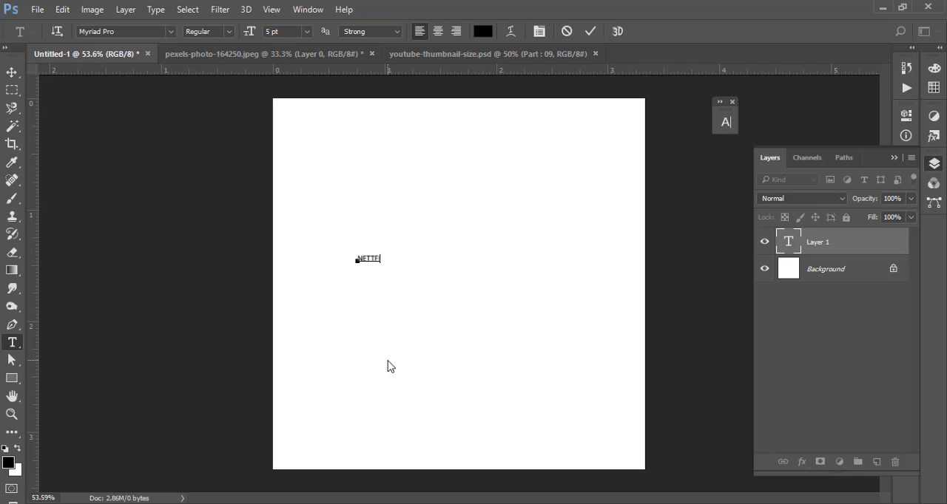
{"action": "key", "text": "ctrl+a"}
{"action": "key", "text": "ctrl+Return"}
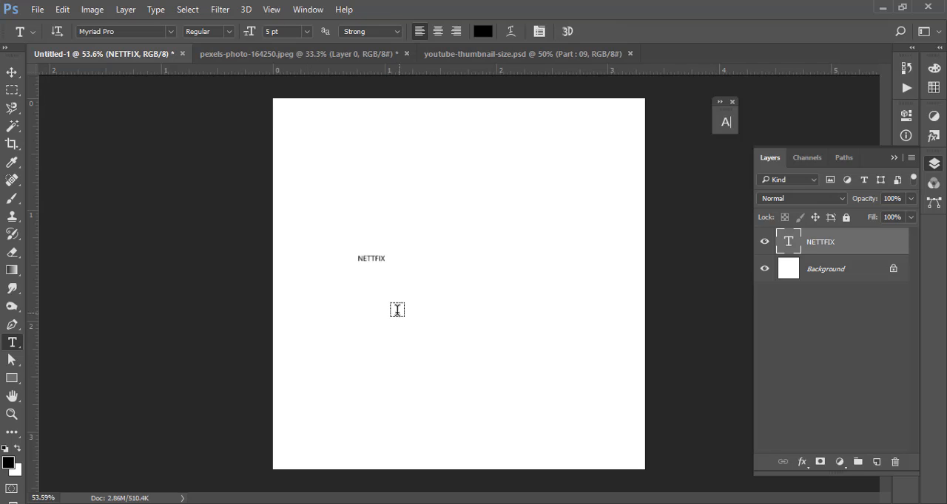
- Set the font size of the whole NETTFIX text to 40 pt and commit it
{"action": "left_click", "coordinate": [370, 261]}
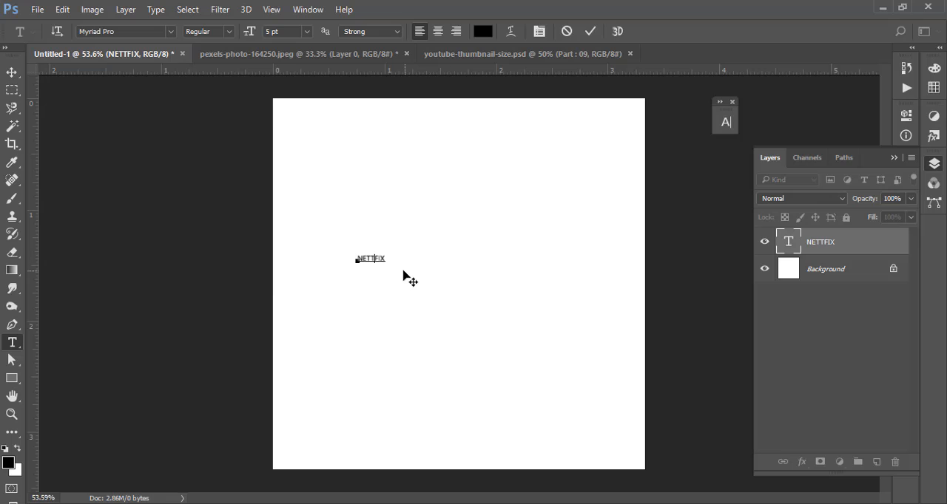
{"action": "key", "text": "ctrl+a"}
{"action": "left_click", "coordinate": [229, 32]}
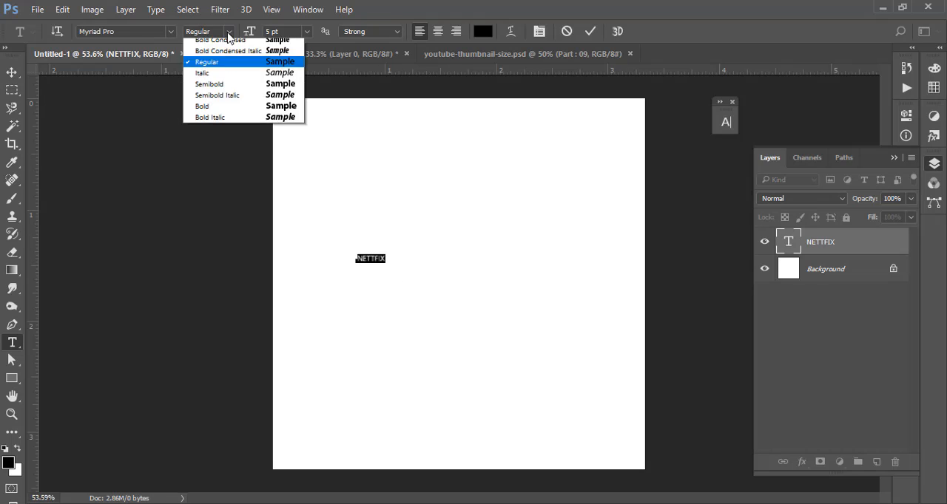
{"action": "left_click", "coordinate": [230, 33]}
{"action": "left_click_drag", "start_coordinate": [291, 31], "coordinate": [216, 21]}
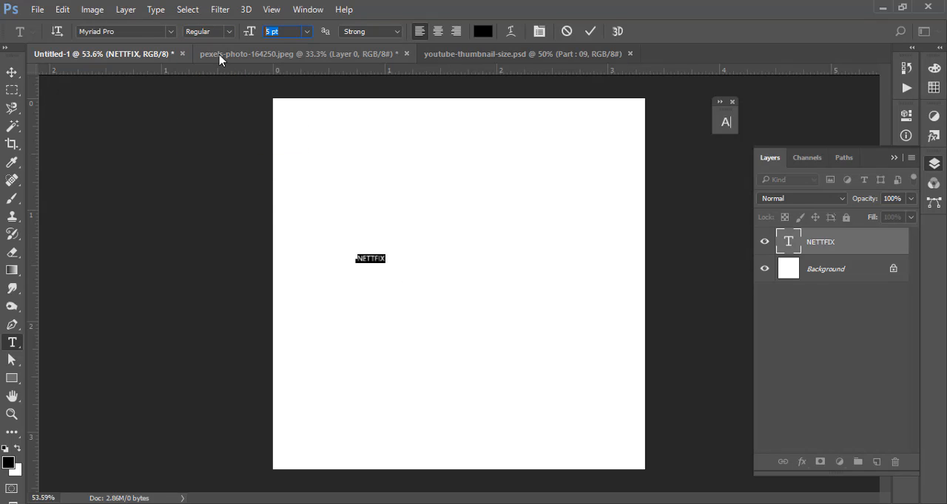
{"action": "type", "text": "30"}
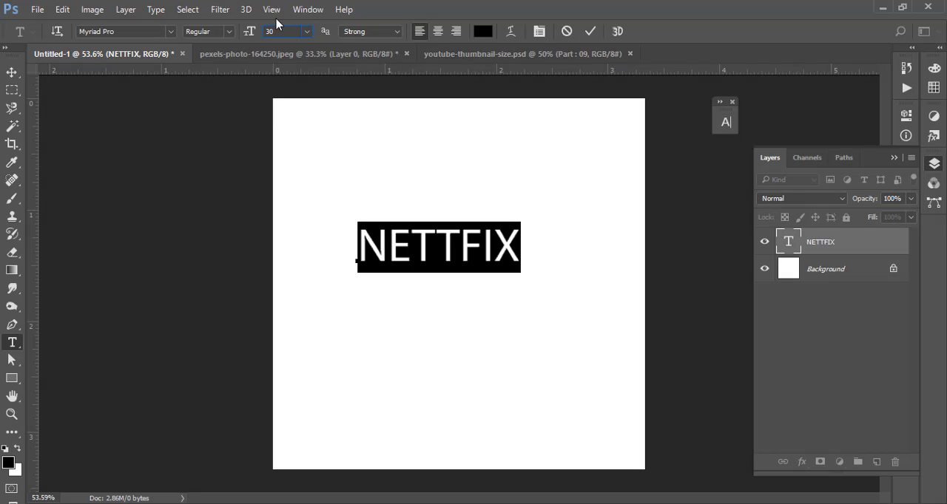
{"action": "type", "text": "40"}
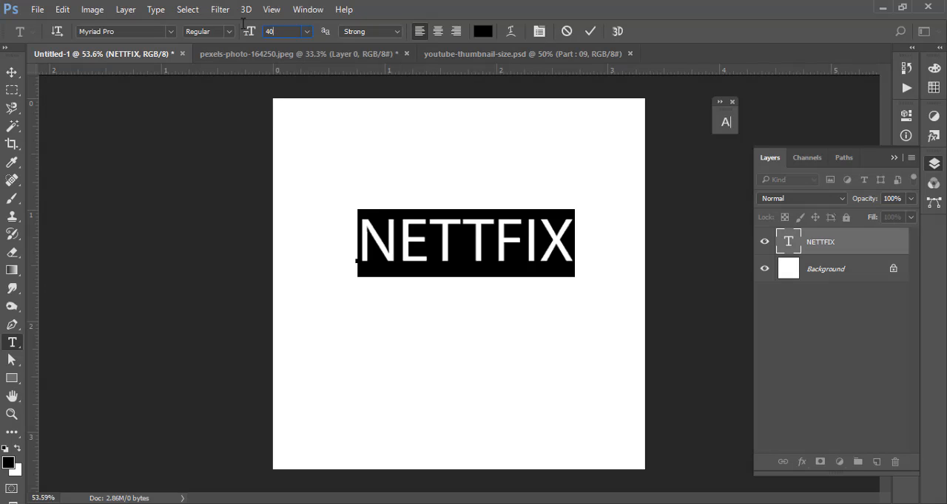
{"action": "left_click", "coordinate": [590, 31]}
{"action": "left_click", "coordinate": [15, 70]}
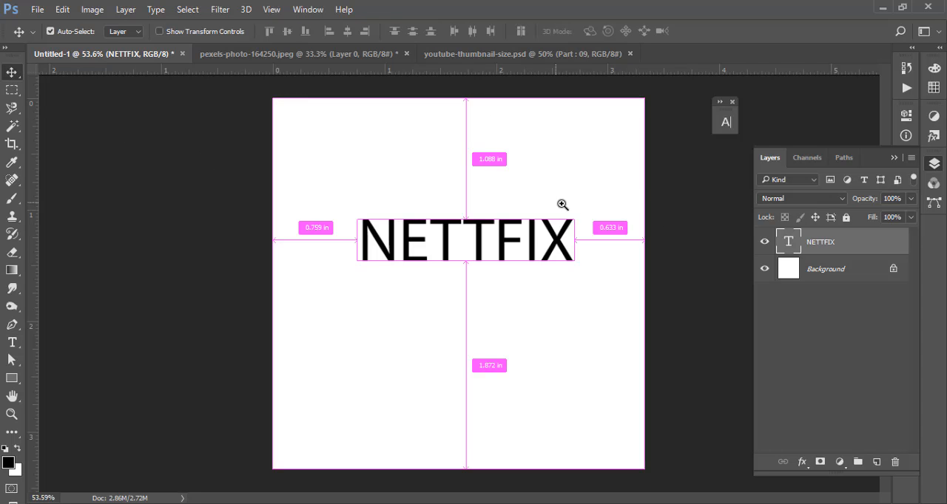
- Change the font style of the whole NETTFIX text to Semibold
{"action": "left_click_drag", "start_coordinate": [562, 204], "coordinate": [598, 256]}
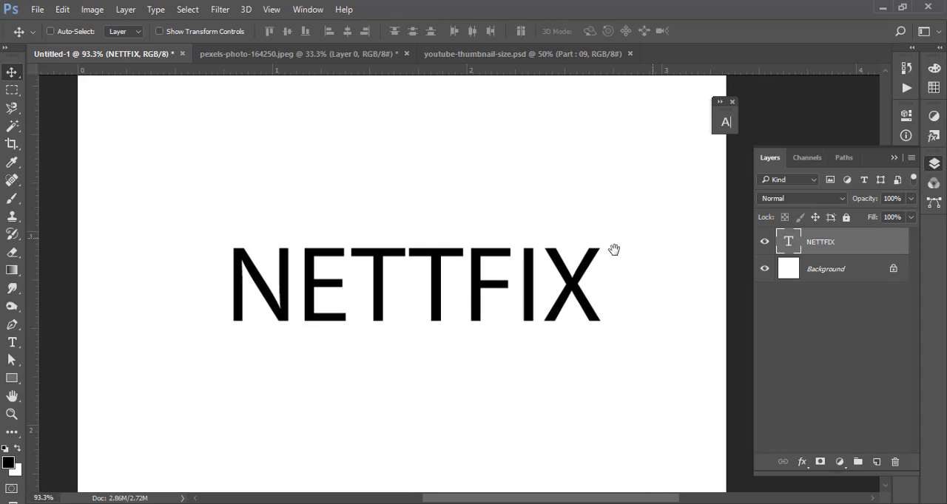
{"action": "left_click_drag", "start_coordinate": [480, 296], "coordinate": [458, 291]}
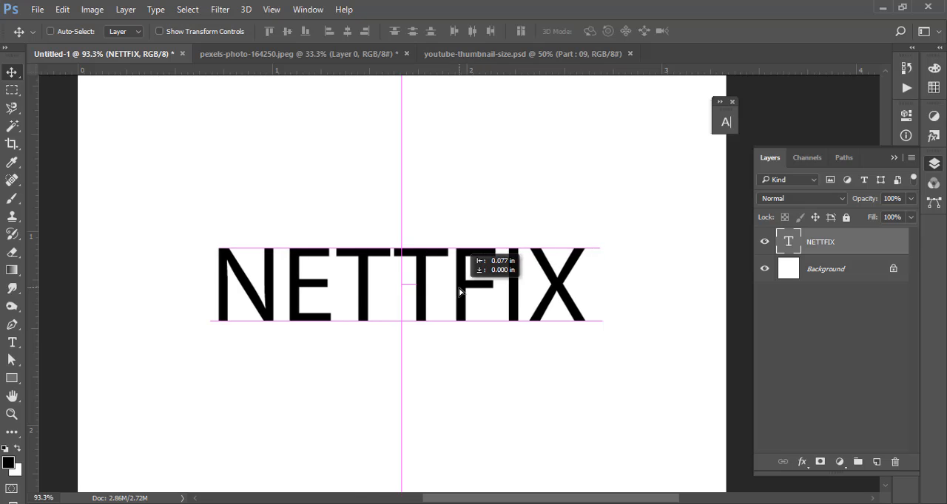
{"action": "double_click", "coordinate": [788, 242]}
{"action": "left_click", "coordinate": [229, 32]}
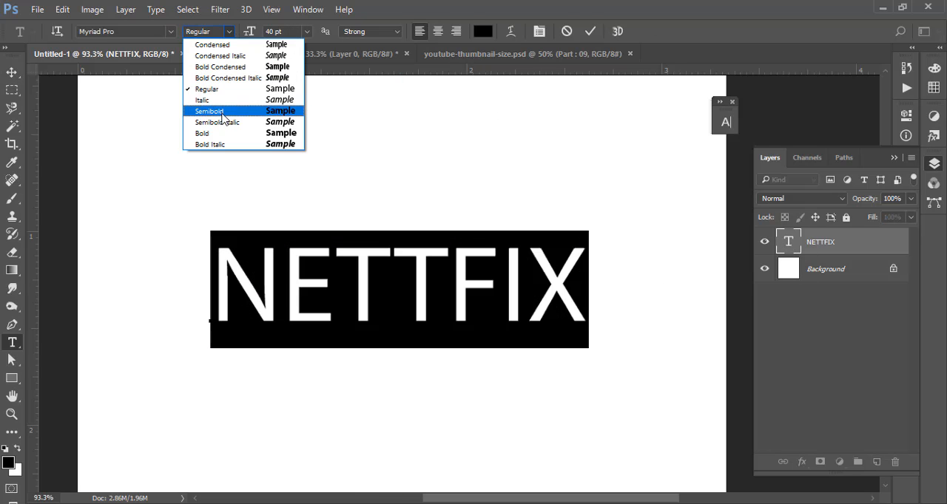
{"action": "left_click", "coordinate": [226, 113]}
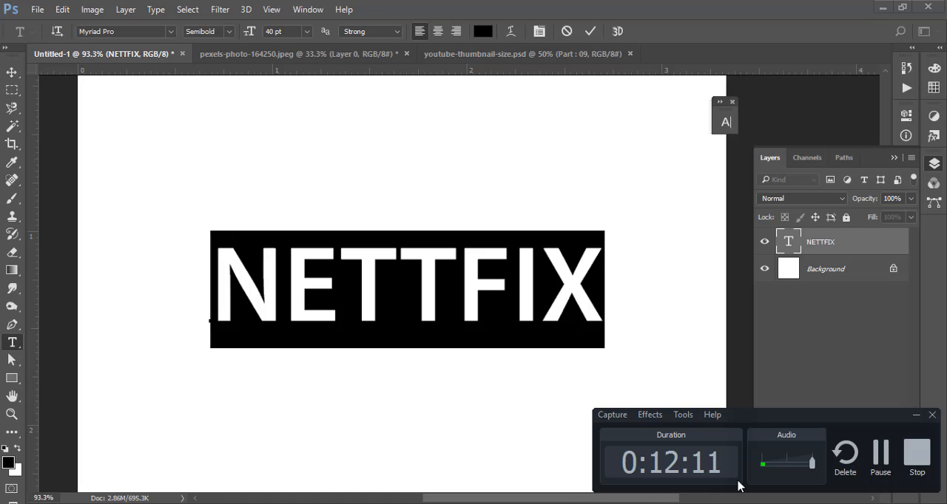
{"action": "left_click", "coordinate": [880, 453]}
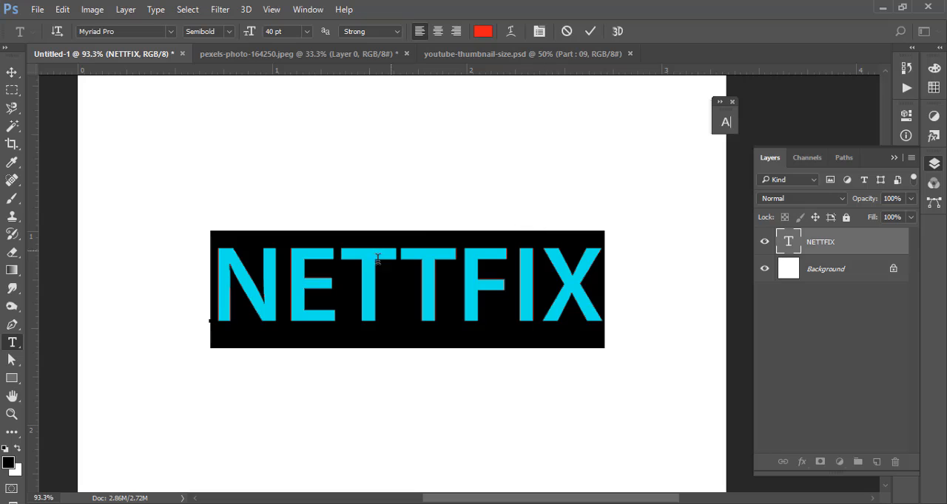
- Warp the whole NETTFIX text with the Arc style and set its horizontal distortion to -9%
{"action": "left_click", "coordinate": [286, 270]}
{"action": "left_click_drag", "start_coordinate": [214, 278], "coordinate": [613, 278]}
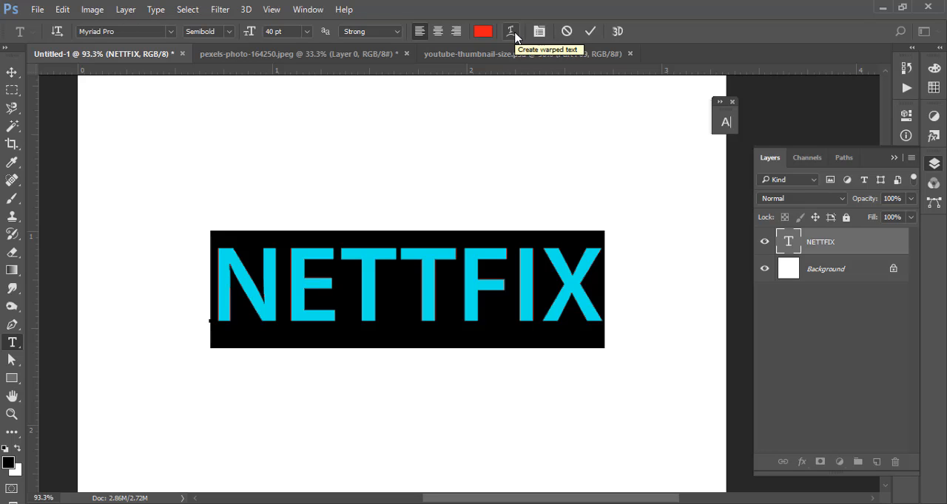
{"action": "left_click", "coordinate": [512, 33]}
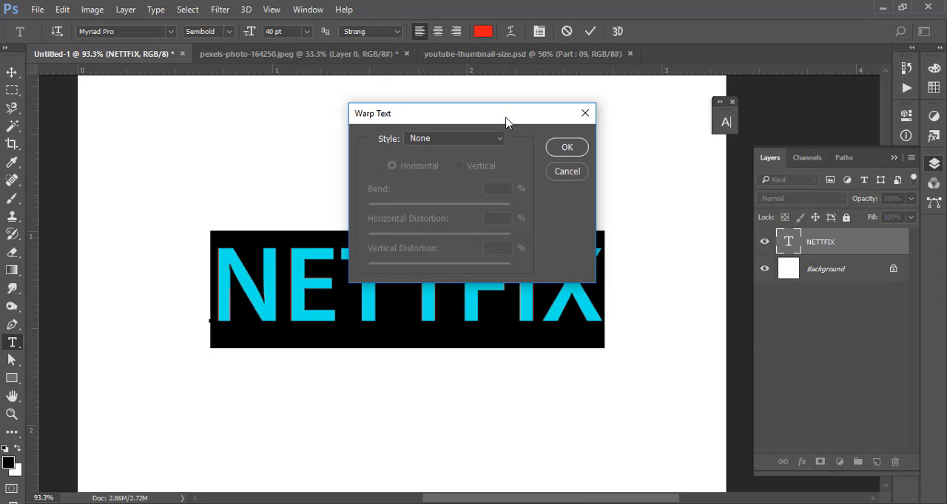
{"action": "left_click_drag", "start_coordinate": [506, 122], "coordinate": [725, 80]}
{"action": "left_click", "coordinate": [721, 95]}
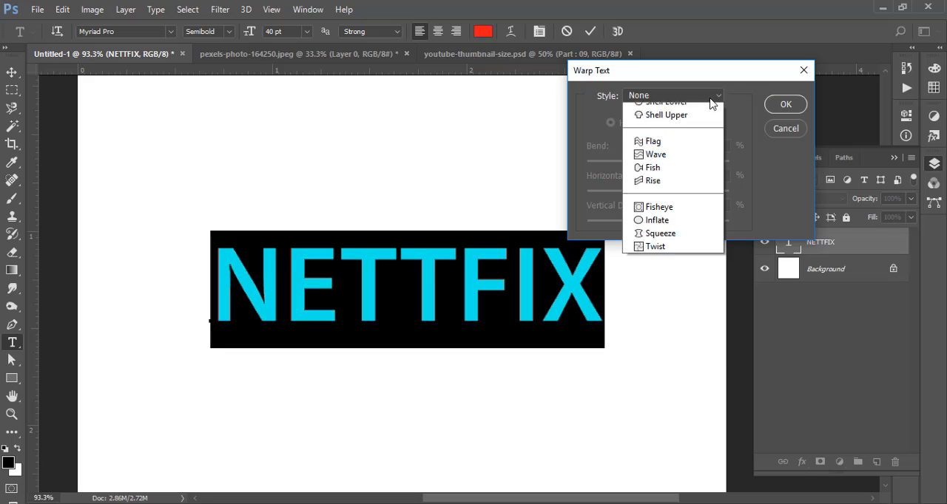
{"action": "left_click", "coordinate": [674, 131]}
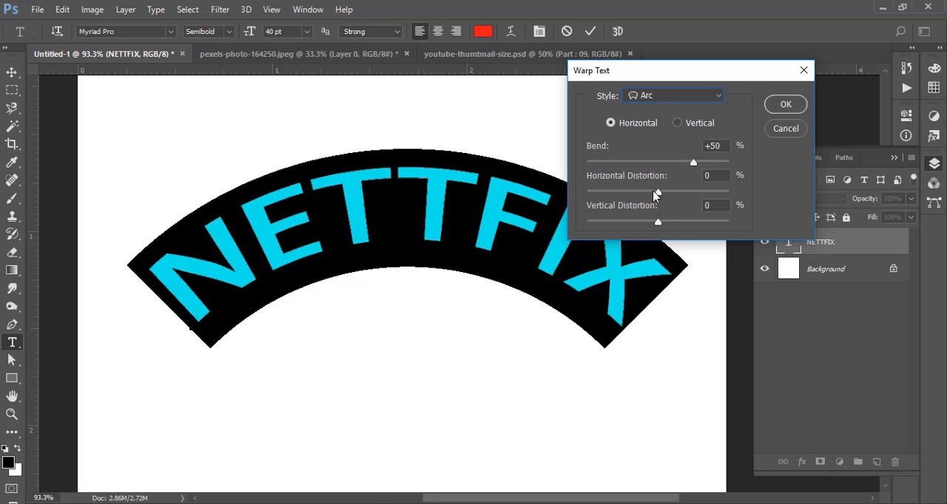
{"action": "mouse_move", "coordinate": [657, 194]}
{"action": "left_mouse_down"}
{"action": "mouse_move", "coordinate": [609, 195]}
{"action": "mouse_move", "coordinate": [684, 194]}
{"action": "mouse_move", "coordinate": [652, 199]}
{"action": "left_mouse_up"}
- Try the Arc Lower, Arc Upper, Arch and Bulge warp styles on the NETTFIX text
{"action": "left_click", "coordinate": [705, 102]}
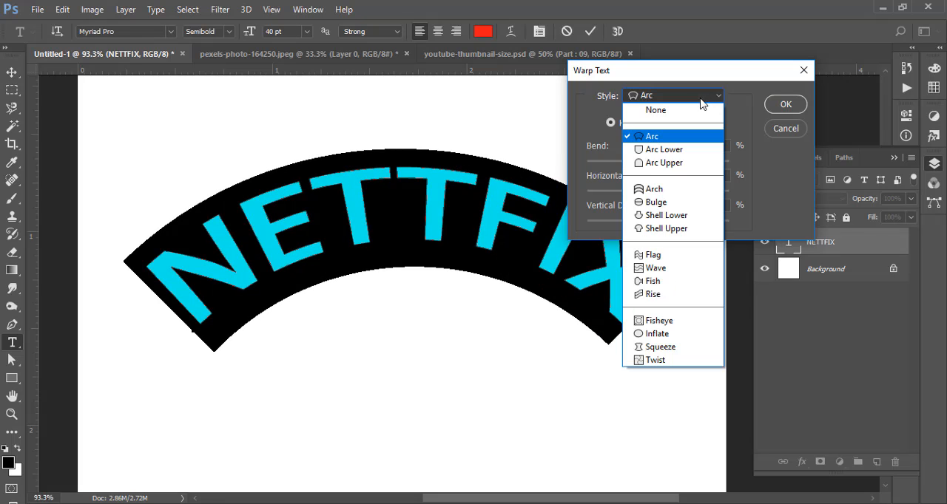
{"action": "left_click", "coordinate": [672, 152]}
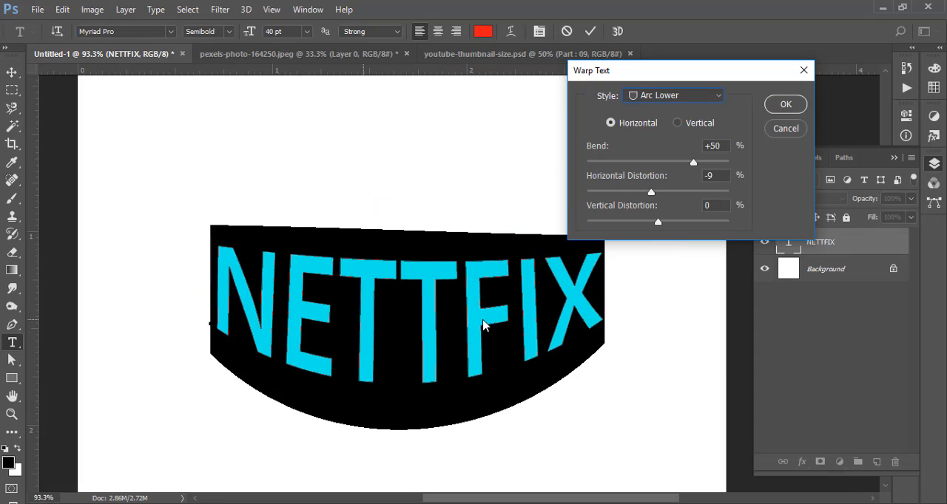
{"action": "left_click", "coordinate": [716, 101]}
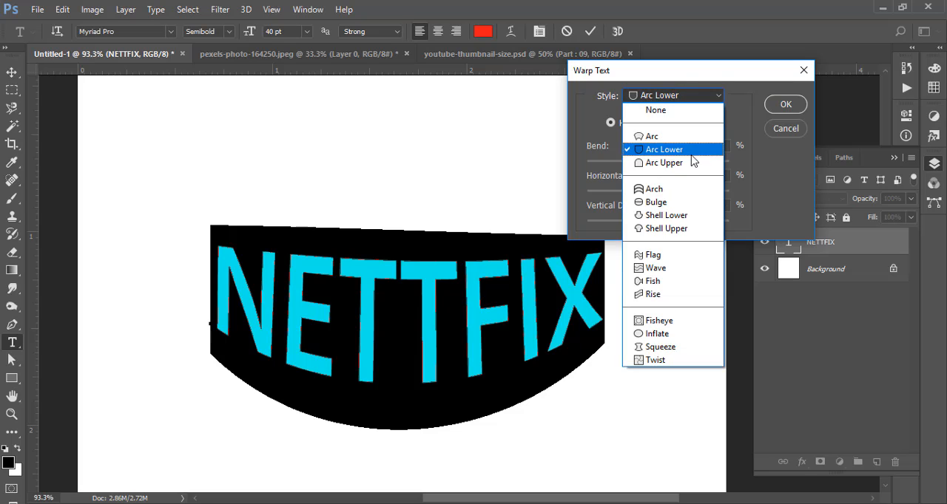
{"action": "left_click", "coordinate": [688, 162]}
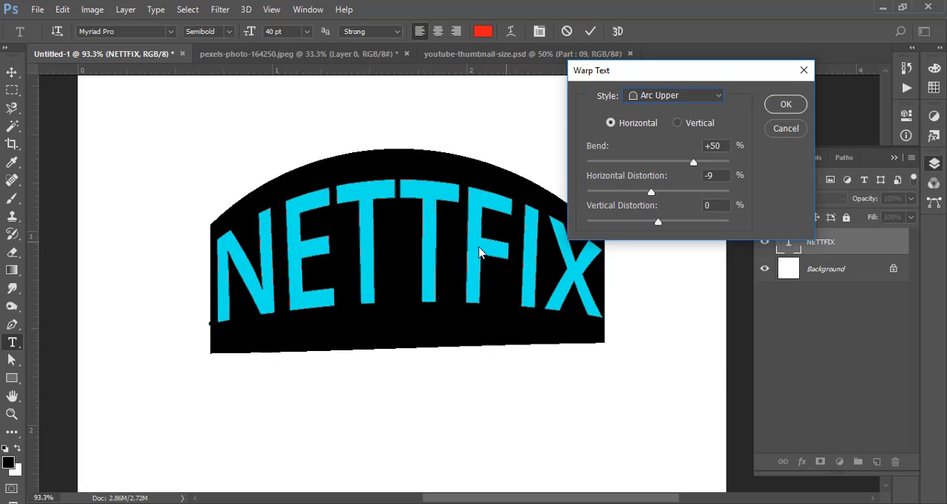
{"action": "left_click", "coordinate": [711, 101]}
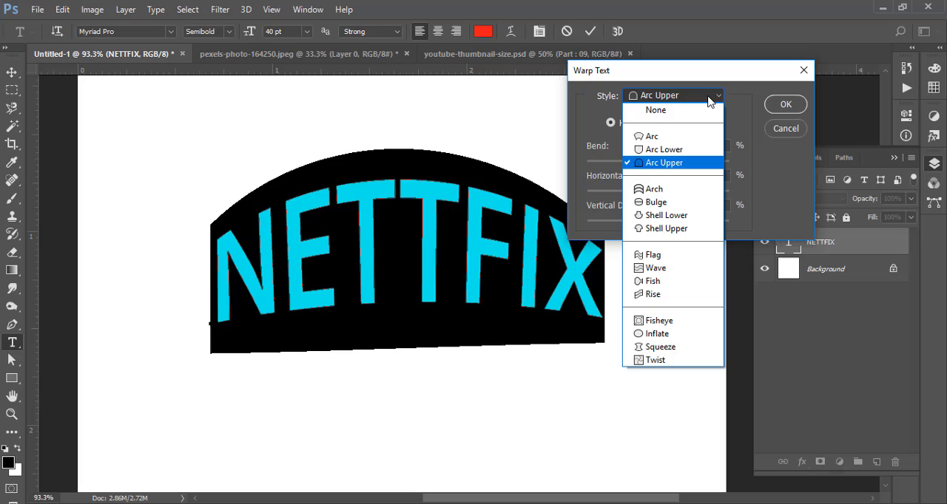
{"action": "left_click", "coordinate": [661, 188]}
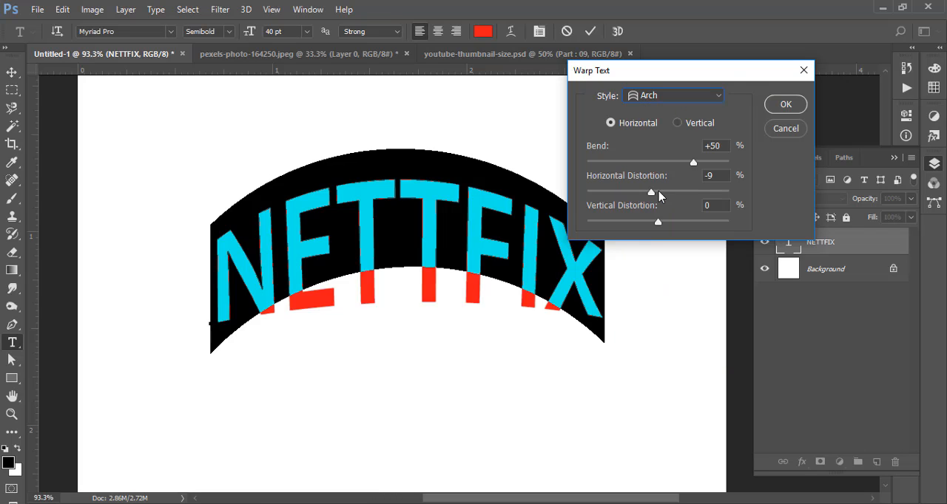
{"action": "left_click", "coordinate": [702, 98]}
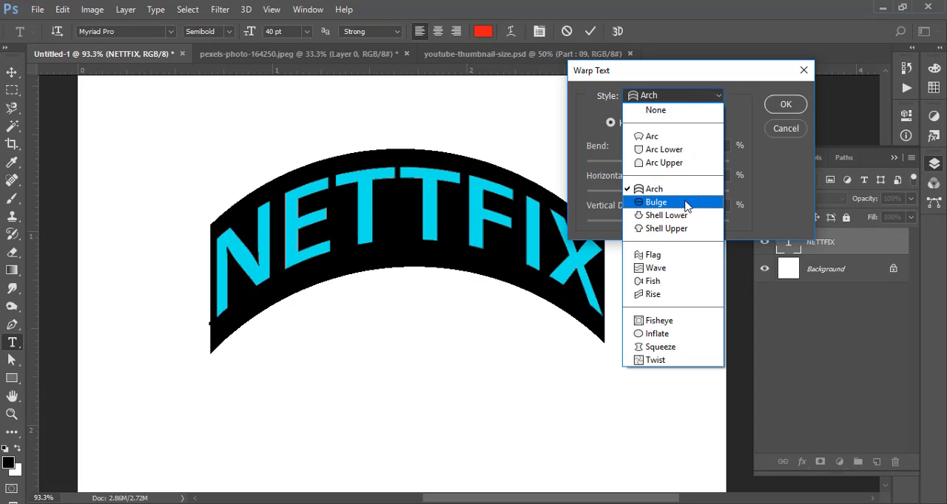
{"action": "left_click", "coordinate": [679, 203]}
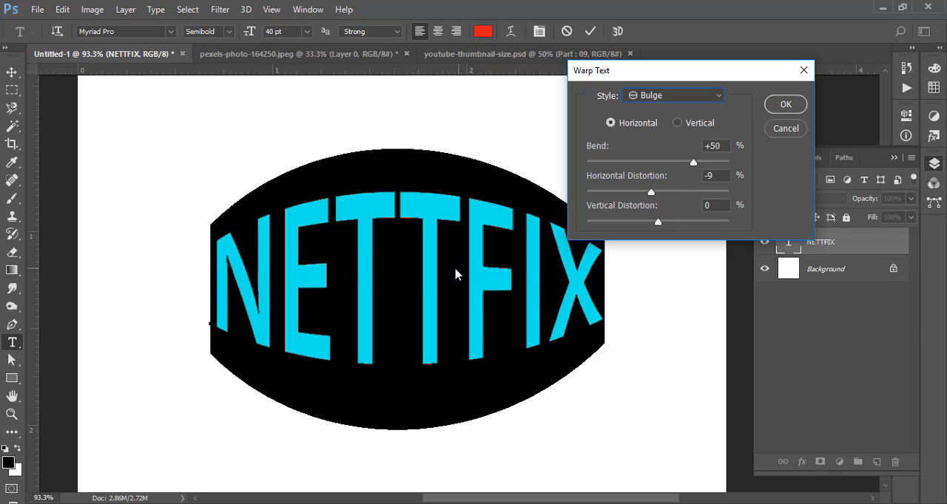
- Try the Flag warp style on NETTFIX, followed by Fisheye with its bend set to +33%
{"action": "left_click", "coordinate": [684, 96]}
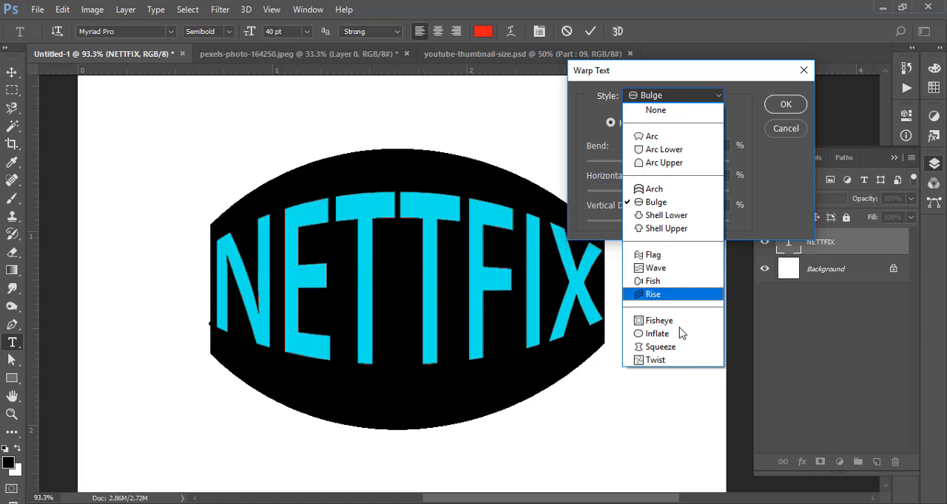
{"action": "left_click", "coordinate": [670, 259]}
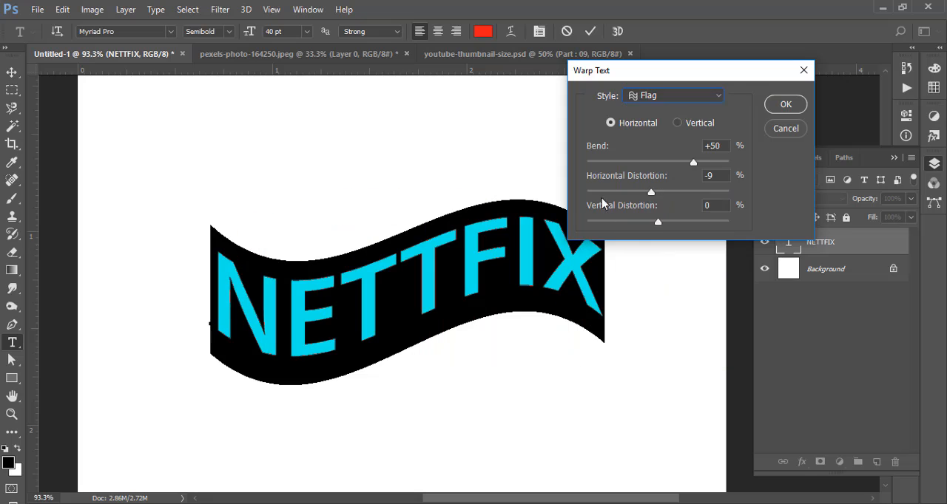
{"action": "left_click", "coordinate": [684, 102]}
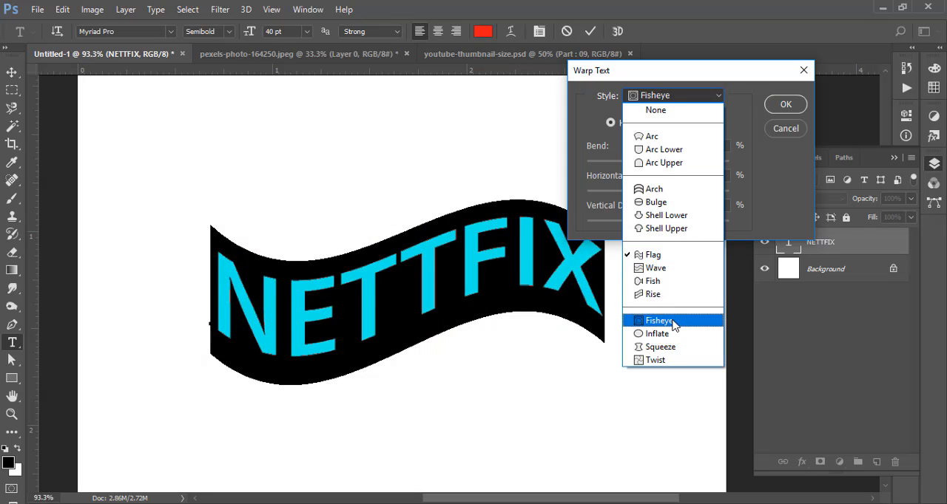
{"action": "left_click", "coordinate": [673, 323]}
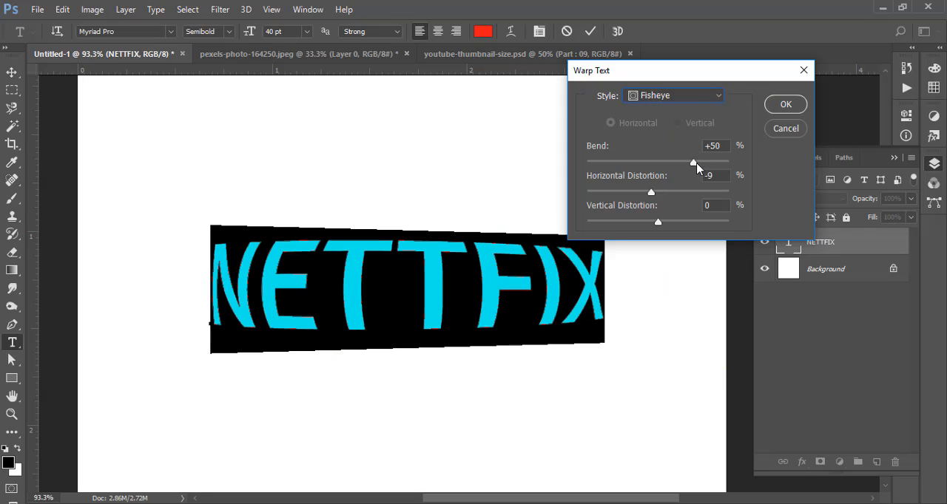
{"action": "mouse_move", "coordinate": [697, 169]}
{"action": "left_mouse_down"}
{"action": "mouse_move", "coordinate": [657, 163]}
{"action": "mouse_move", "coordinate": [728, 165]}
{"action": "mouse_move", "coordinate": [680, 163]}
{"action": "left_mouse_up"}
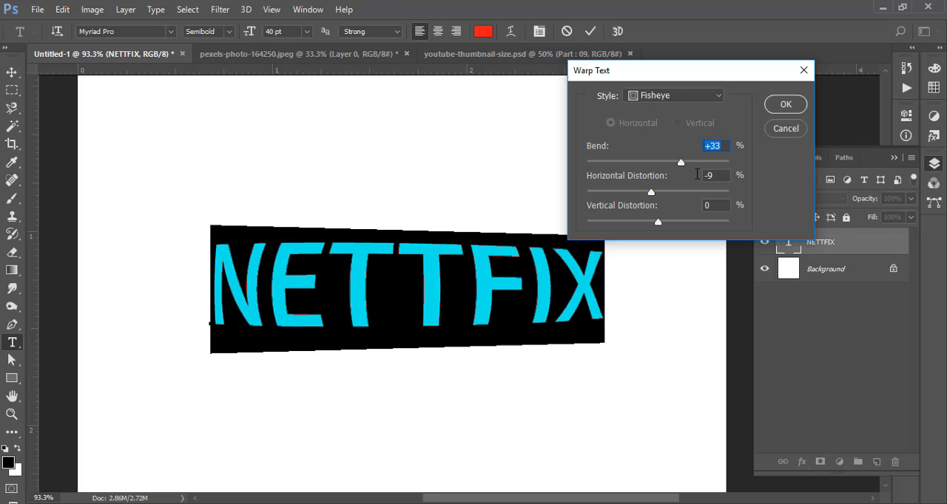
- Try the Inflate warp style and Twist with a +74% bend on NETTFIX, and cancel the warp
{"action": "left_click", "coordinate": [682, 94]}
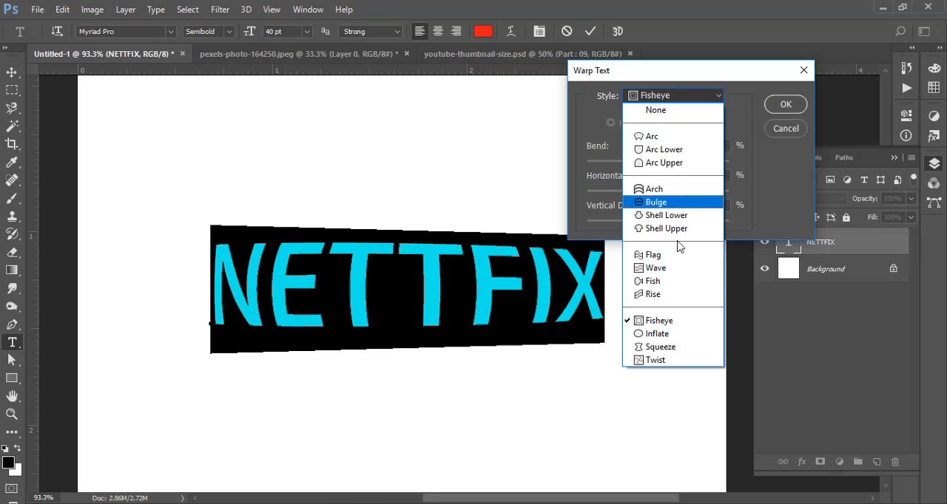
{"action": "left_click", "coordinate": [666, 335]}
{"action": "left_click", "coordinate": [688, 95]}
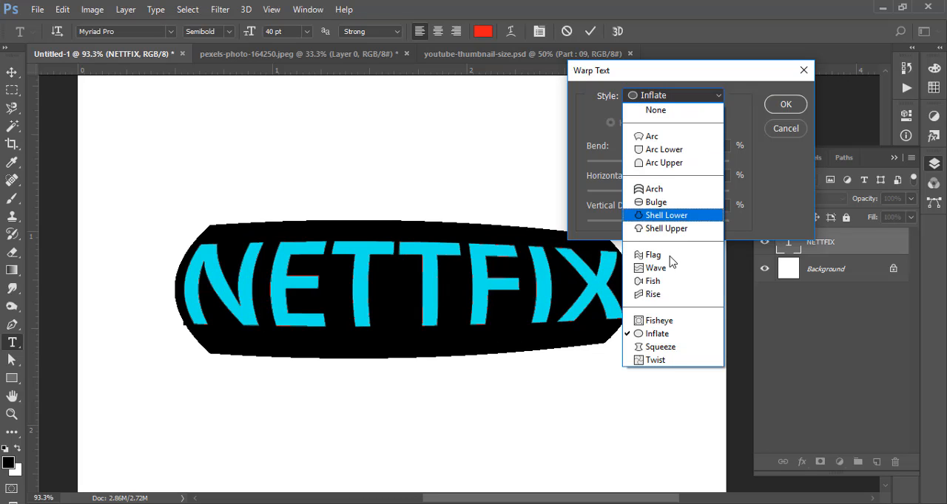
{"action": "left_click", "coordinate": [666, 364]}
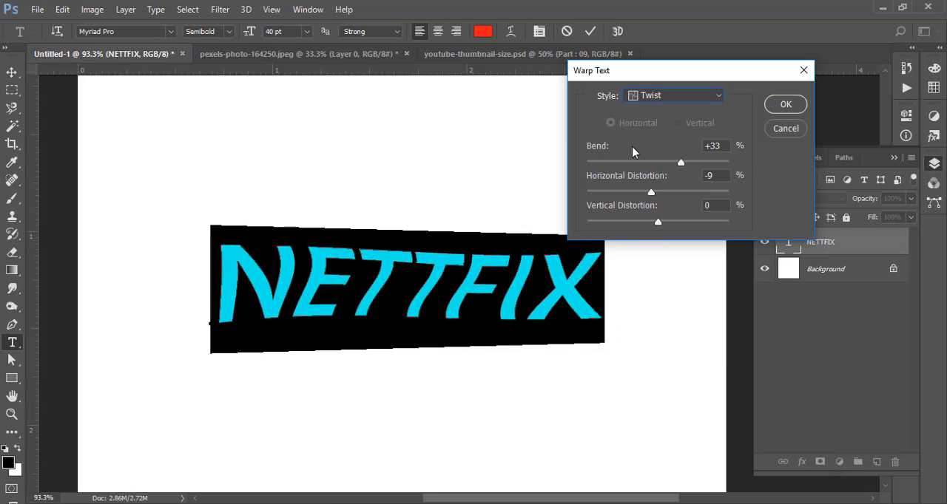
{"action": "left_click_drag", "start_coordinate": [681, 162], "coordinate": [710, 167]}
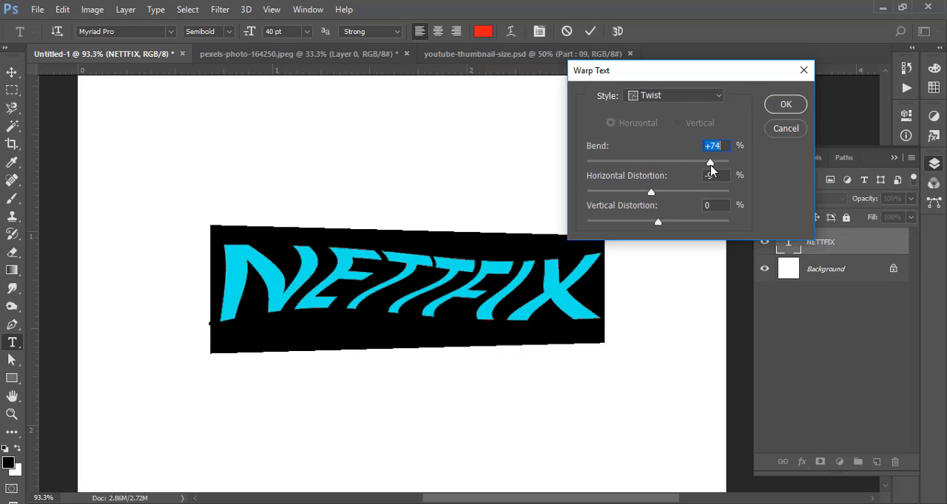
{"action": "left_click", "coordinate": [785, 129]}
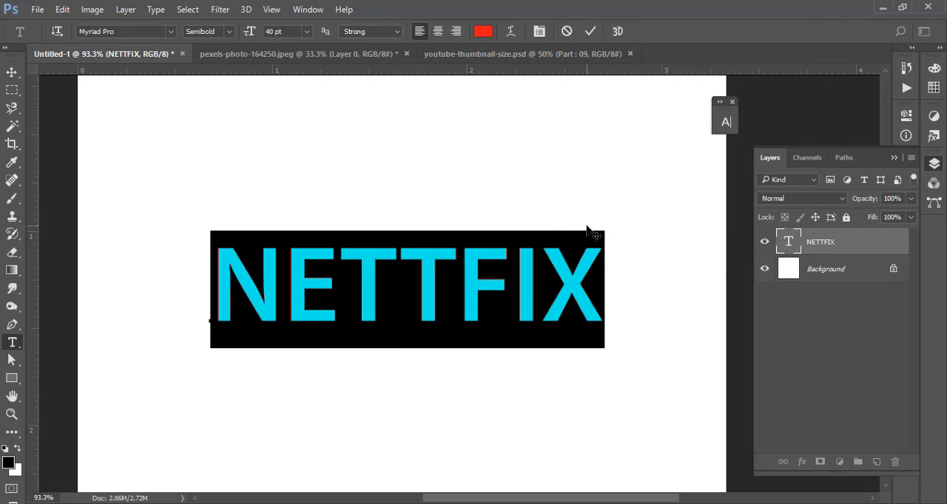
- Warp the whole NETTFIX text with the Arc style and set its bend to -1%
{"action": "left_click", "coordinate": [510, 31]}
{"action": "left_click", "coordinate": [696, 100]}
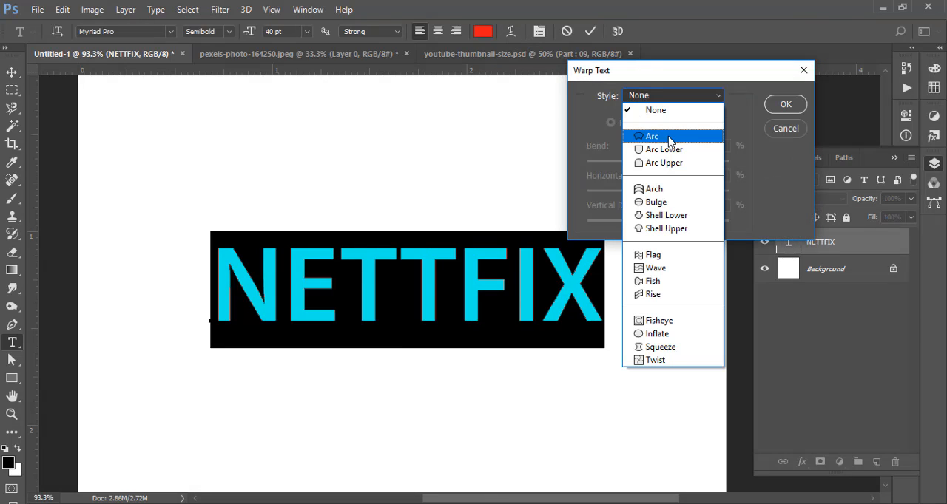
{"action": "left_click", "coordinate": [669, 137]}
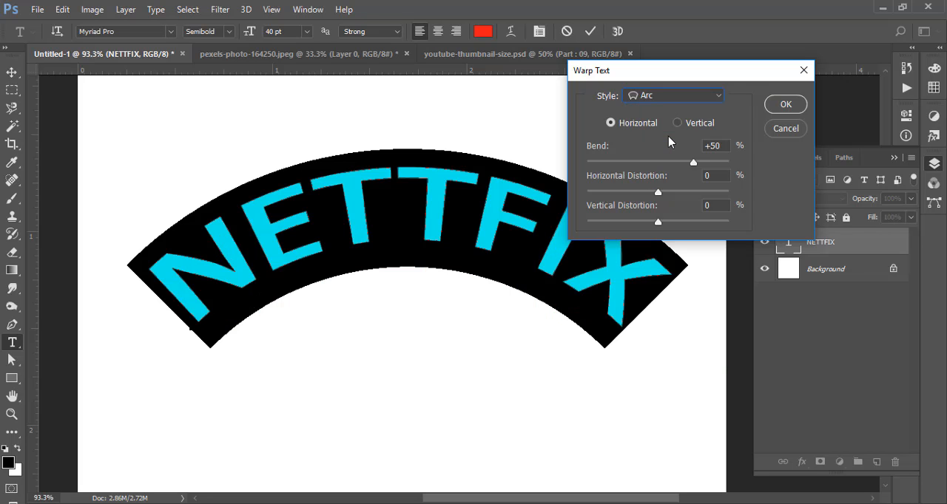
{"action": "left_click_drag", "start_coordinate": [693, 164], "coordinate": [659, 167]}
{"action": "mouse_move", "coordinate": [657, 167]}
{"action": "left_mouse_down"}
{"action": "mouse_move", "coordinate": [649, 164]}
{"action": "mouse_move", "coordinate": [658, 169]}
{"action": "left_mouse_up"}
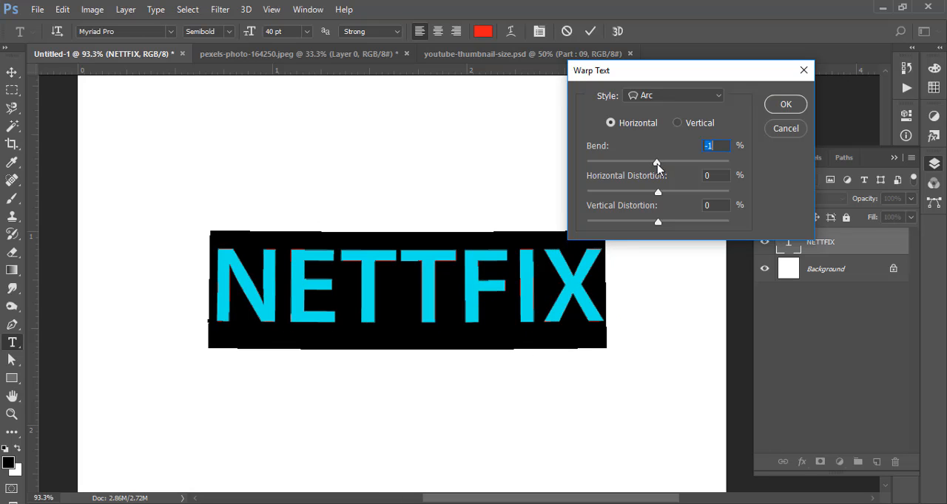
- Switch the NETTFIX warp from Arc to Arc Upper with a slight negative bend and commit the text
{"action": "left_click", "coordinate": [715, 97]}
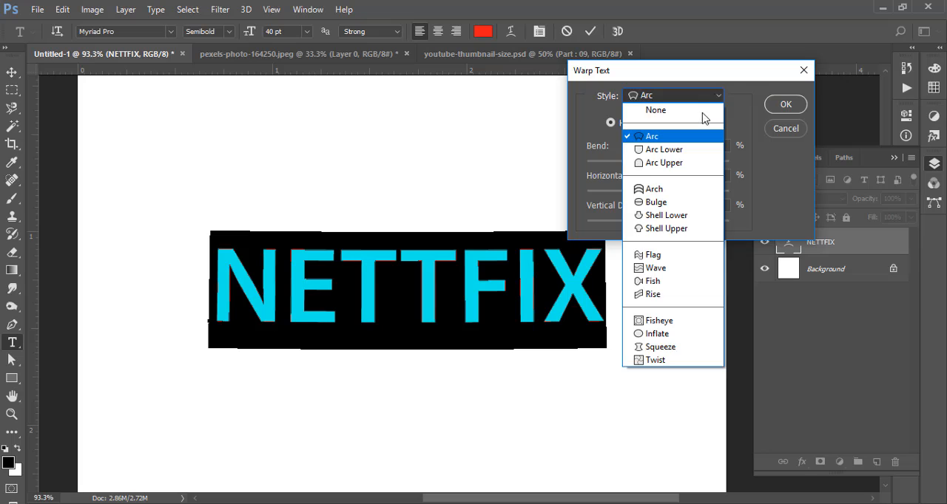
{"action": "left_click", "coordinate": [683, 150]}
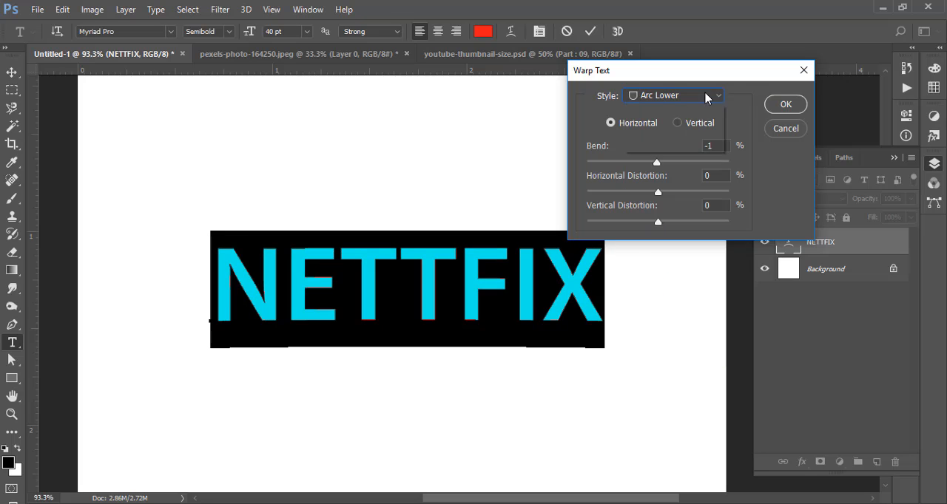
{"action": "left_click", "coordinate": [706, 95]}
{"action": "left_click", "coordinate": [669, 156]}
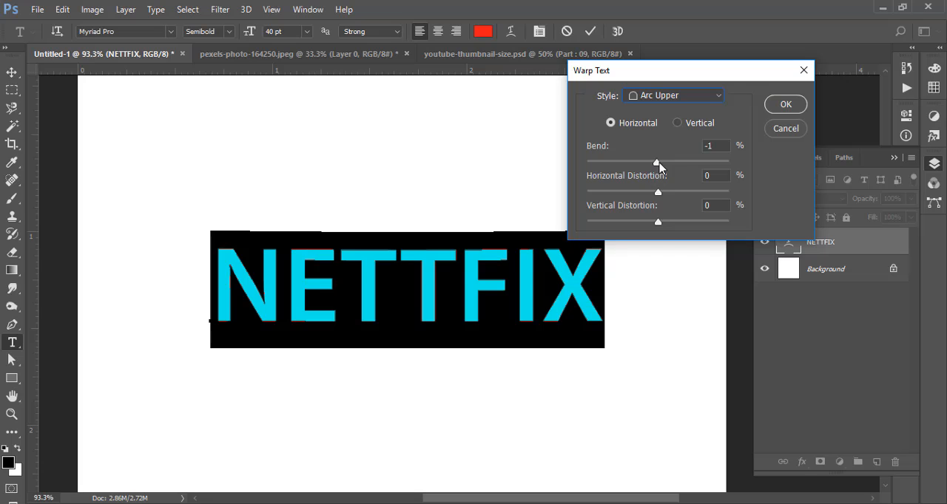
{"action": "mouse_move", "coordinate": [660, 168]}
{"action": "left_mouse_down"}
{"action": "mouse_move", "coordinate": [676, 163]}
{"action": "mouse_move", "coordinate": [648, 168]}
{"action": "left_mouse_up"}
{"action": "left_click", "coordinate": [785, 104]}
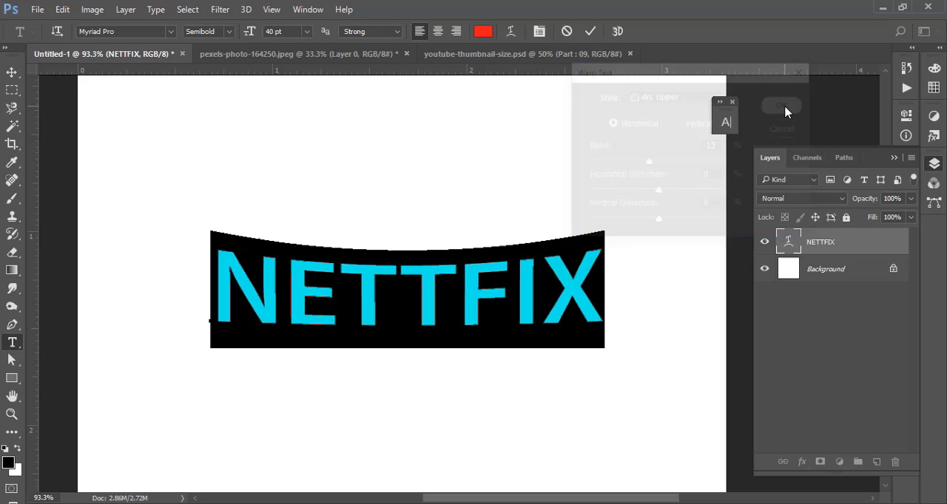
{"action": "left_click", "coordinate": [590, 31]}
{"action": "key", "text": "v"}
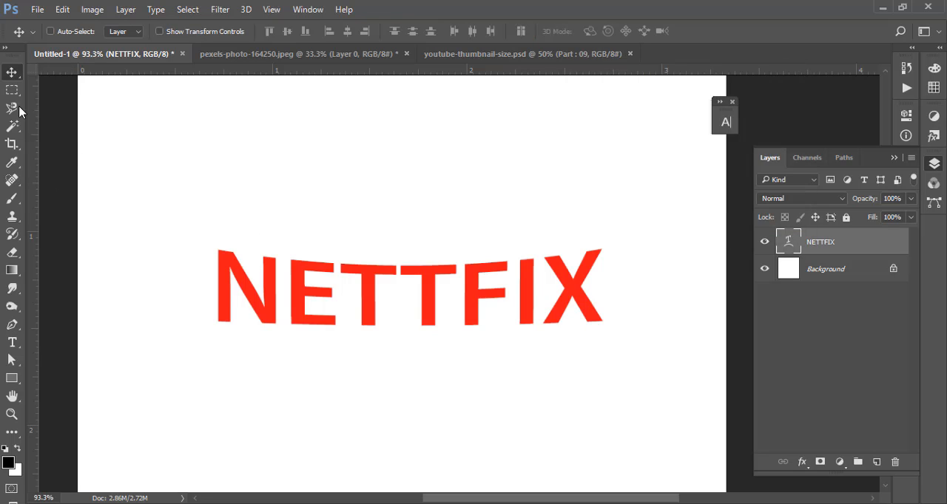
- Step back to the unwarped black NETTFIX text and redo the edits up to the warped red version
{"action": "left_click_drag", "start_coordinate": [462, 207], "coordinate": [442, 203]}
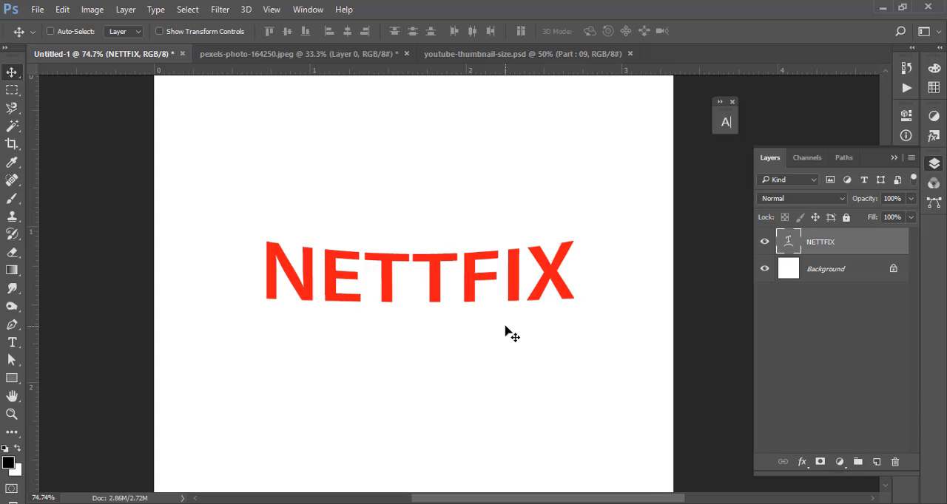
{"action": "scroll", "coordinate": [528, 281], "scroll_direction": "down", "scroll_amount": 2, "text": "alt"}
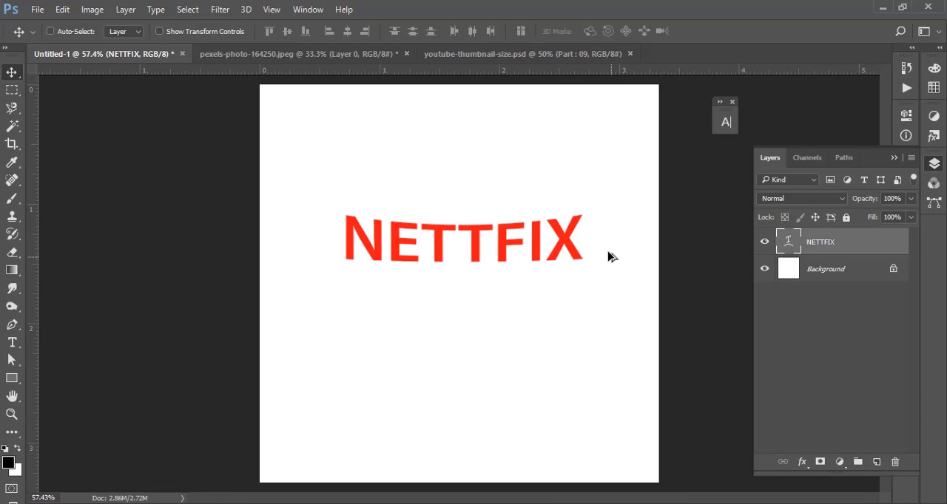
{"action": "key", "text": "ctrl+alt+z"}
{"action": "key", "text": "ctrl+alt+z"}
{"action": "key", "text": "ctrl+alt+z"}
{"action": "key", "text": "ctrl+alt+z"}
{"action": "key", "text": "ctrl+shift+z"}
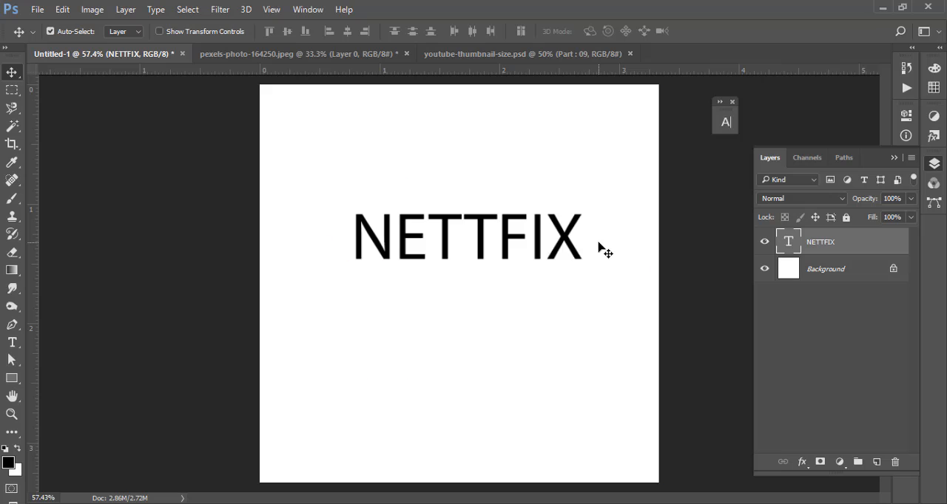
{"action": "key", "text": "ctrl+shift+z"}
{"action": "key", "text": "ctrl+shift+z"}
{"action": "key", "text": "ctrl+shift+z"}
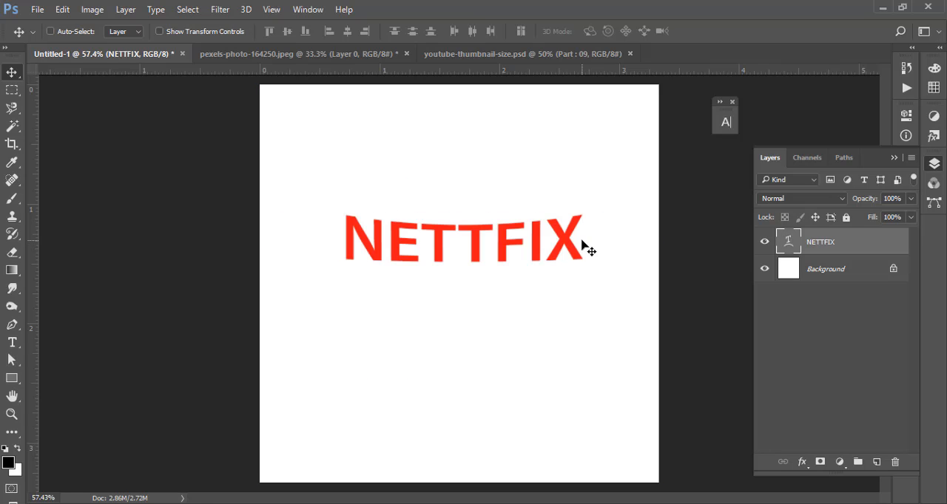
- Undo the warp, red color and Semibold edits of NETTFIX, back to the plain black Regular text
{"action": "key", "text": "ctrl+alt+z"}
{"action": "key", "text": "ctrl+alt+z"}
{"action": "key", "text": "ctrl+alt+z"}
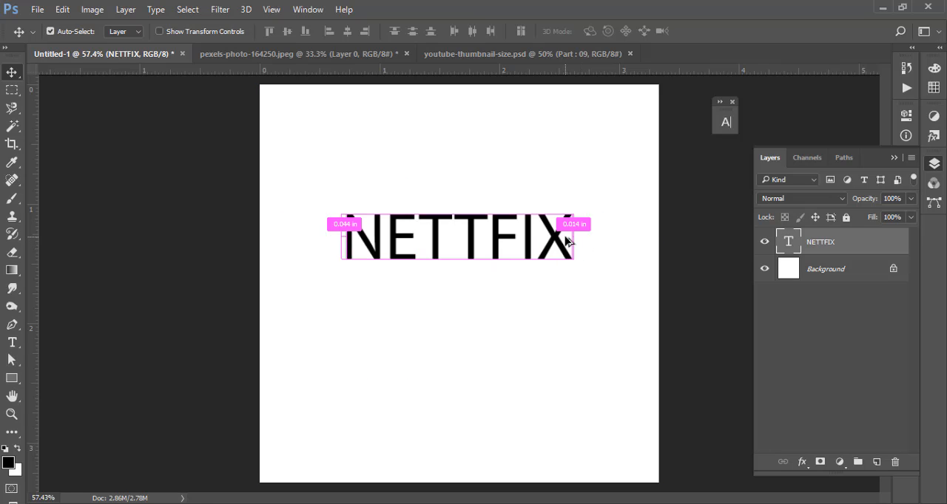
- Set the whole NETTFIX text's color to red #e31212 and its font style to Bold
{"action": "double_click", "coordinate": [789, 241]}
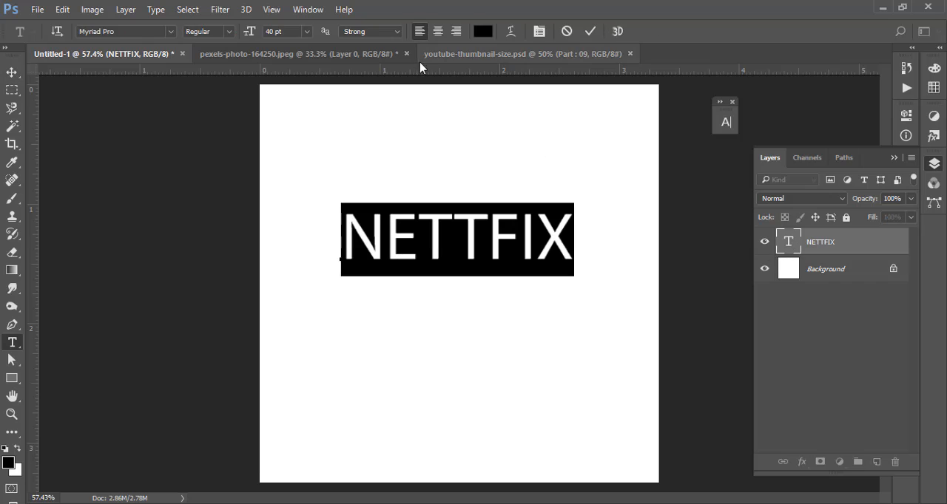
{"action": "left_click", "coordinate": [485, 34]}
{"action": "left_click_drag", "start_coordinate": [602, 54], "coordinate": [624, 64]}
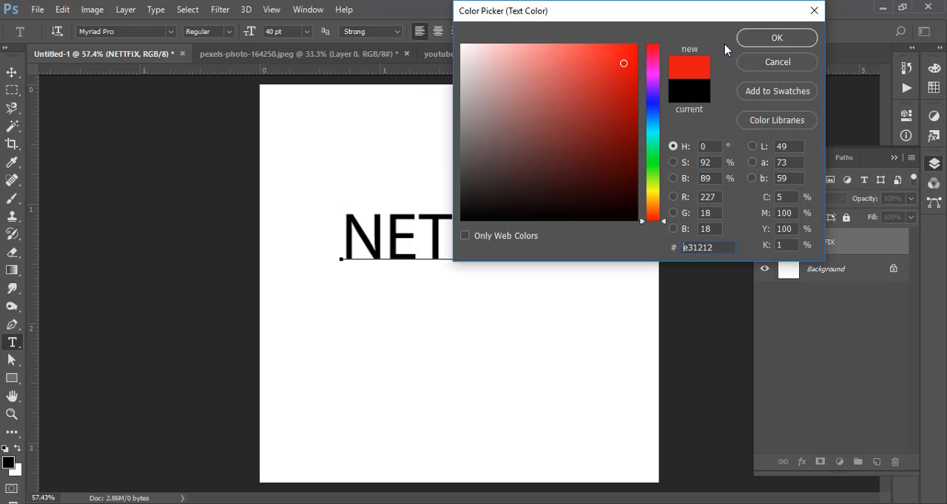
{"action": "key", "text": "Return"}
{"action": "left_click", "coordinate": [228, 31]}
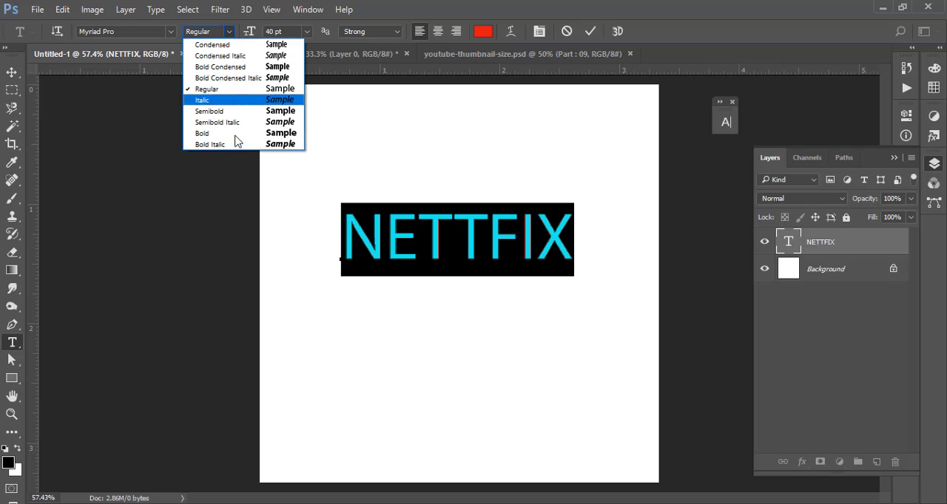
{"action": "left_click", "coordinate": [241, 136]}
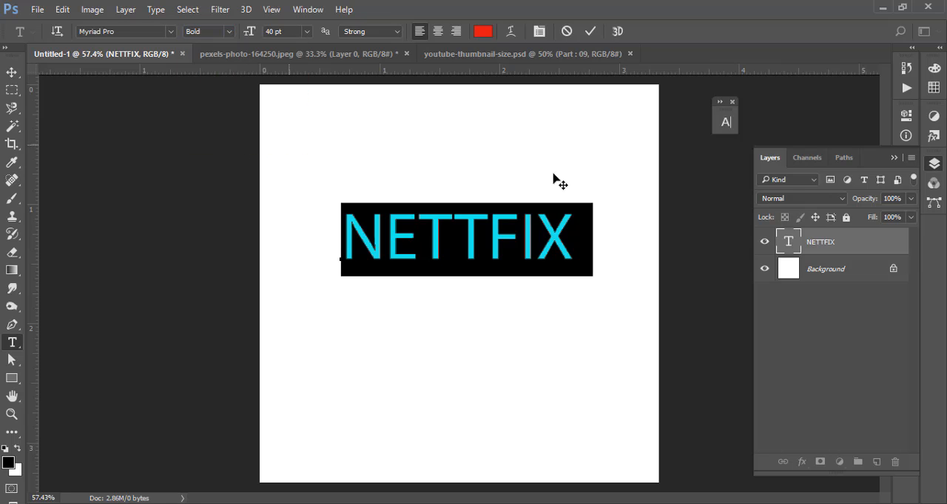
- Commit the bold red NETTFIX text, set its font style to Regular and commit the change
{"action": "left_click", "coordinate": [591, 31]}
{"action": "key", "text": "v"}
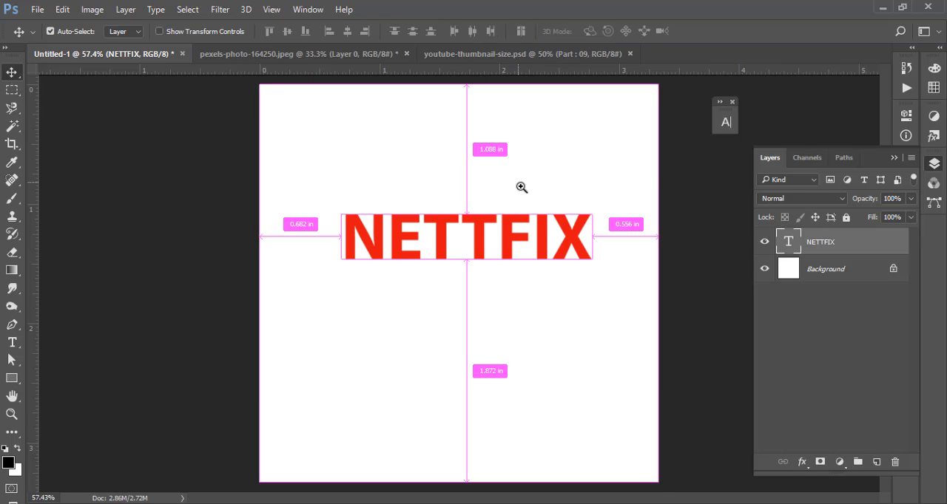
{"action": "left_click_drag", "start_coordinate": [520, 185], "coordinate": [575, 234]}
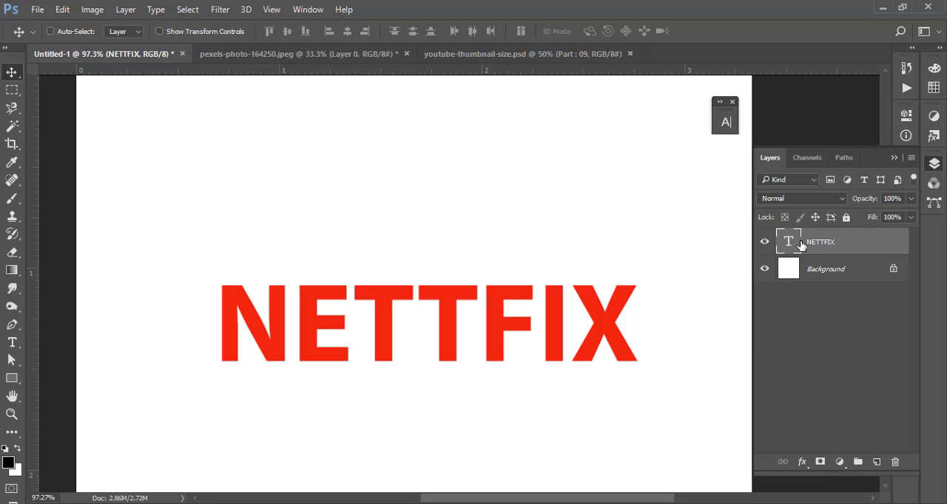
{"action": "left_click_drag", "start_coordinate": [595, 246], "coordinate": [582, 250]}
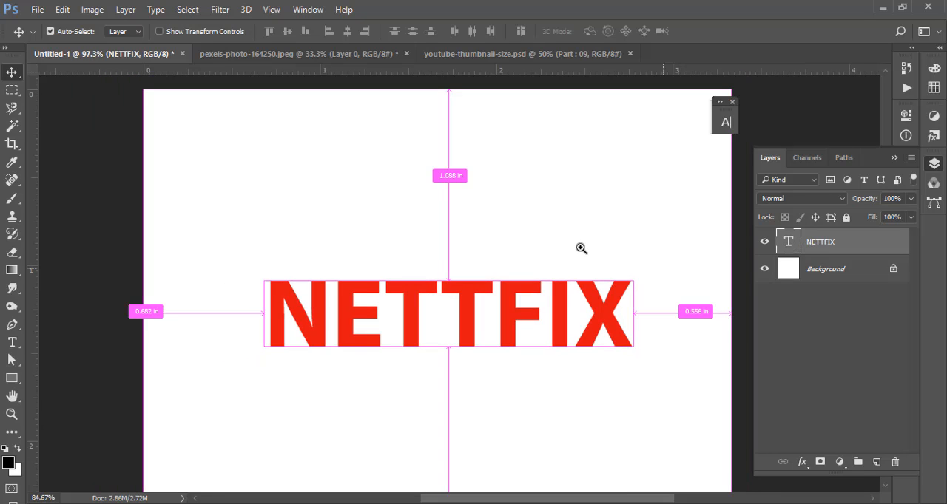
{"action": "left_click_drag", "start_coordinate": [547, 300], "coordinate": [573, 318]}
{"action": "left_click_drag", "start_coordinate": [480, 304], "coordinate": [535, 282]}
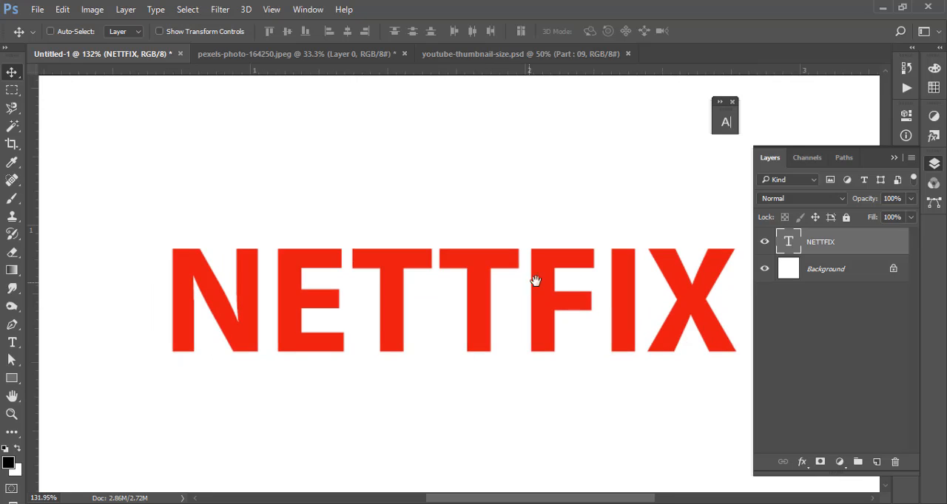
{"action": "double_click", "coordinate": [789, 242]}
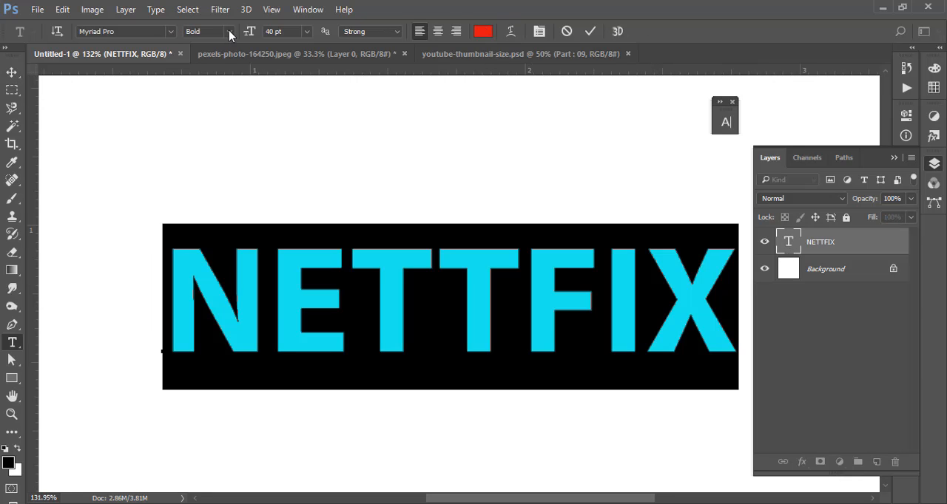
{"action": "left_click", "coordinate": [229, 34]}
{"action": "left_click", "coordinate": [229, 91]}
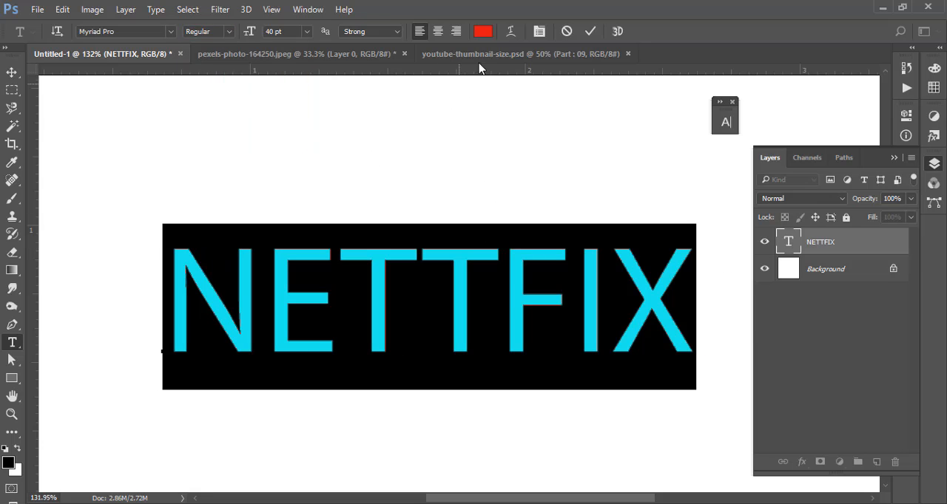
{"action": "left_click", "coordinate": [590, 31]}
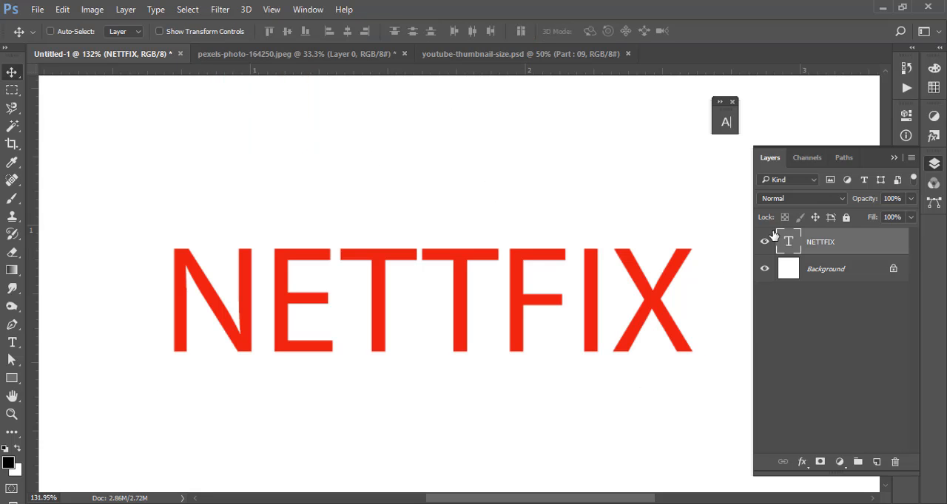
- Open the NETTFIX layer's blending options and enable Bevel & Emboss with Contour and Texture
{"action": "right_click", "coordinate": [830, 247]}
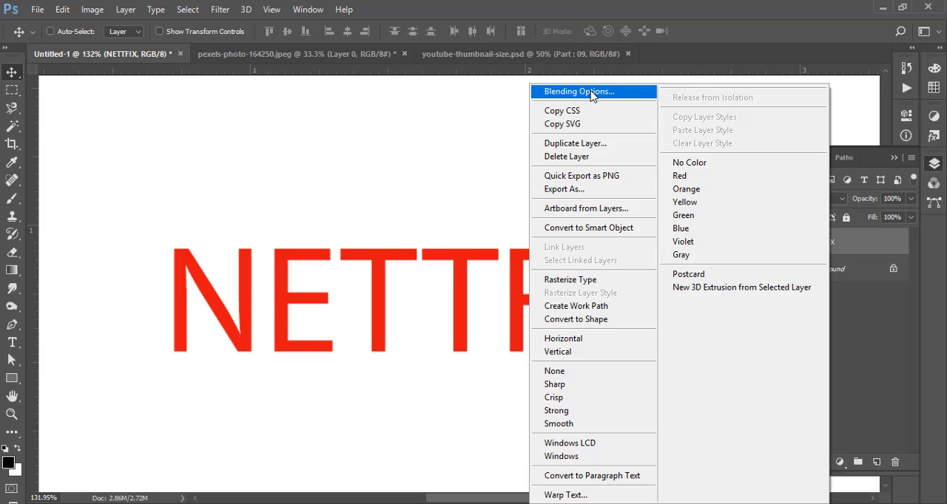
{"action": "left_click", "coordinate": [885, 305]}
{"action": "right_click", "coordinate": [837, 238]}
{"action": "right_click", "coordinate": [852, 244]}
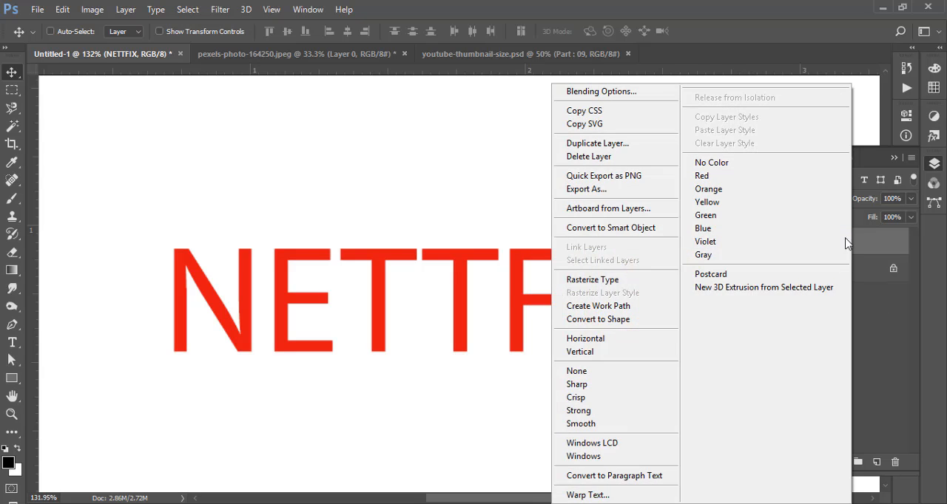
{"action": "left_click", "coordinate": [890, 249]}
{"action": "right_click", "coordinate": [823, 244]}
{"action": "left_click", "coordinate": [588, 92]}
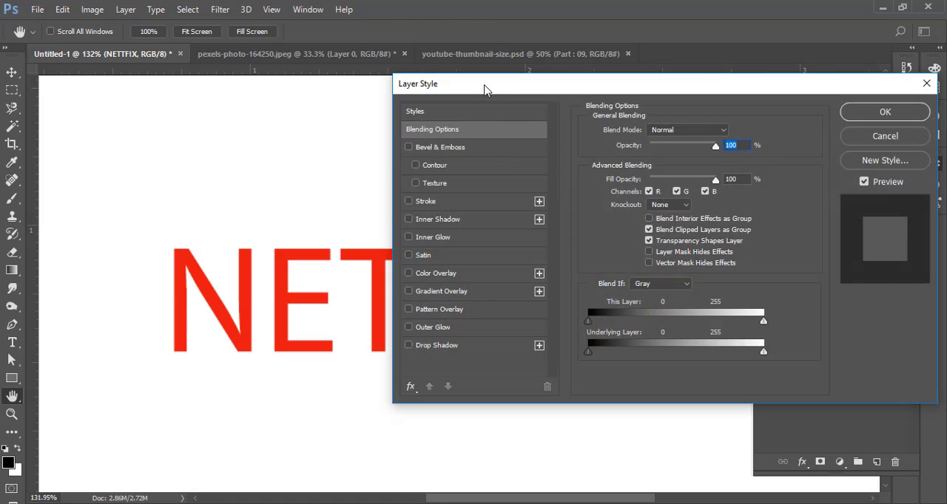
{"action": "left_click_drag", "start_coordinate": [484, 89], "coordinate": [633, 115]}
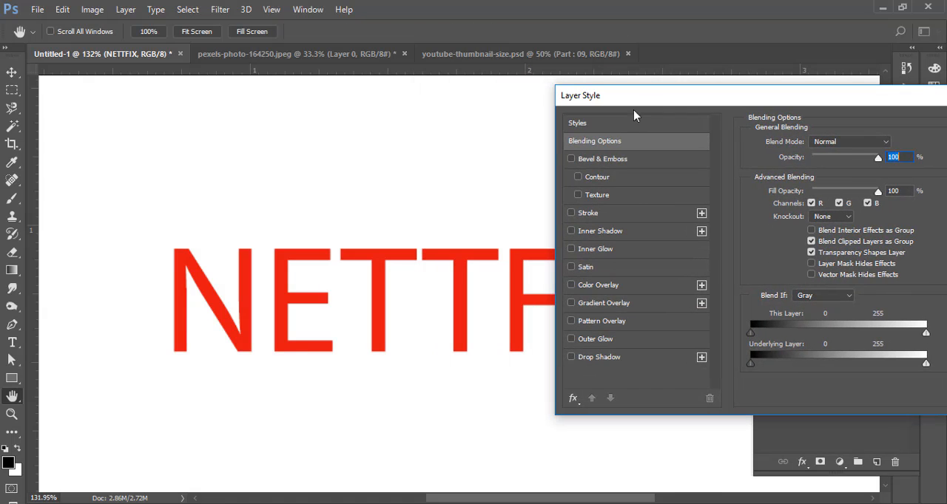
{"action": "left_click", "coordinate": [581, 165]}
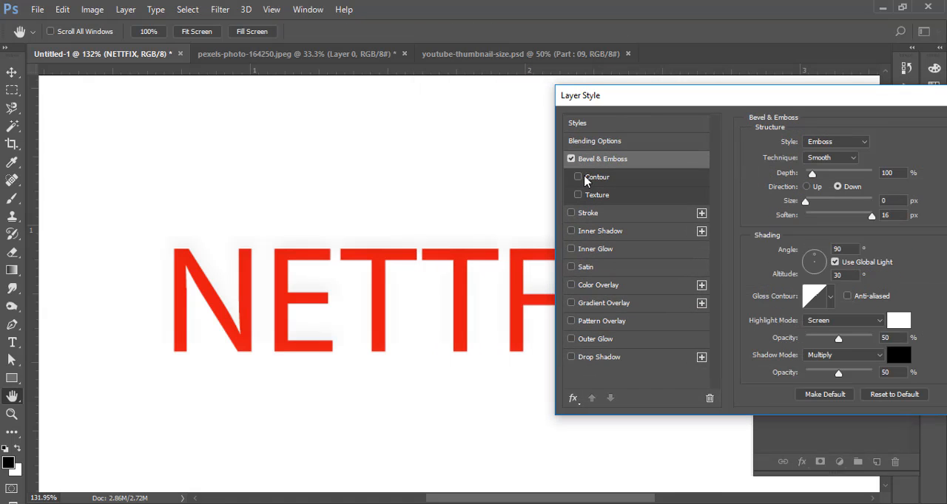
{"action": "left_click", "coordinate": [579, 195]}
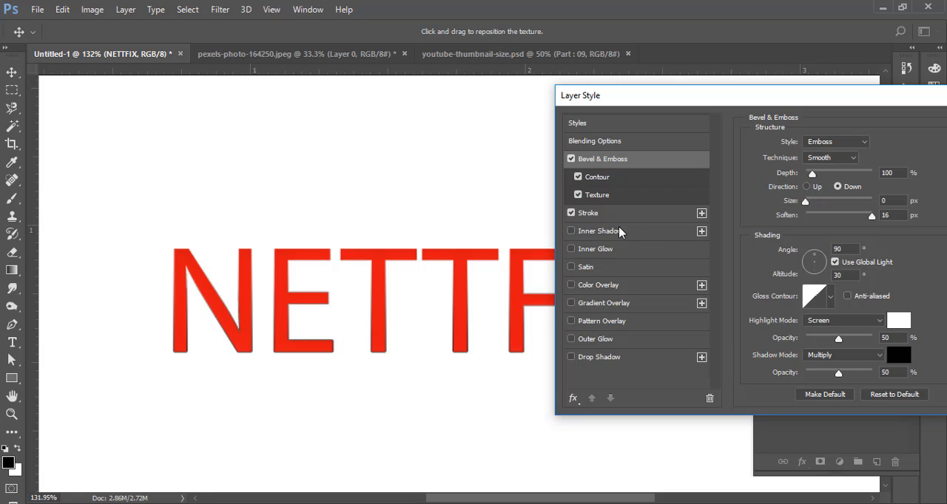
- Give the NETTFIX text a 9 px outside stroke filled with solid dark green #037245
{"action": "left_click", "coordinate": [676, 213]}
{"action": "left_click", "coordinate": [836, 157]}
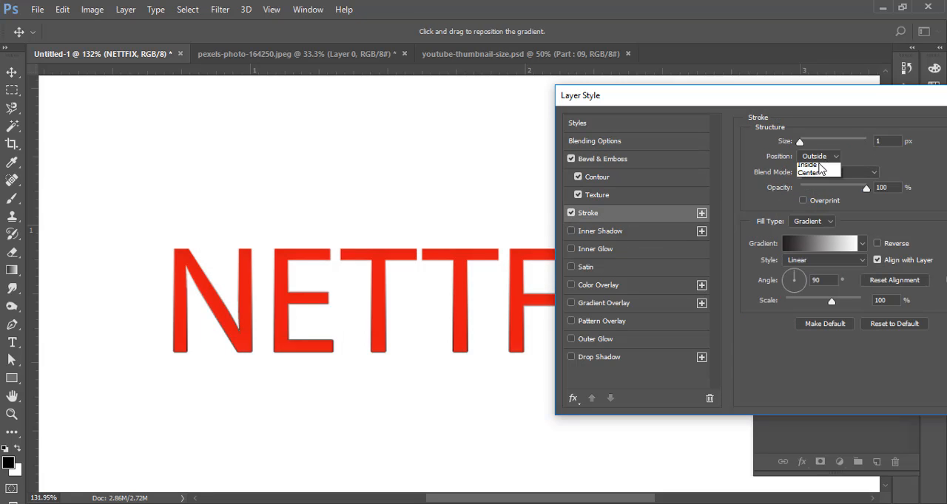
{"action": "left_click", "coordinate": [831, 157]}
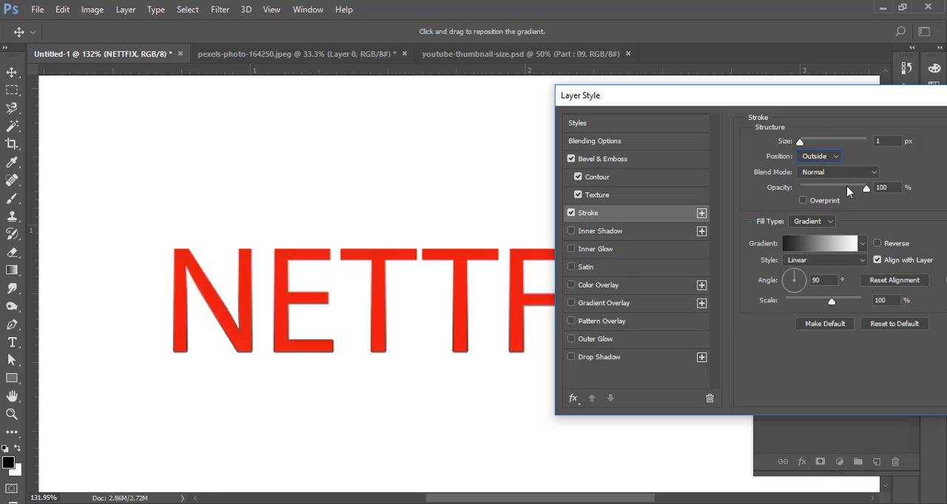
{"action": "left_click", "coordinate": [828, 223]}
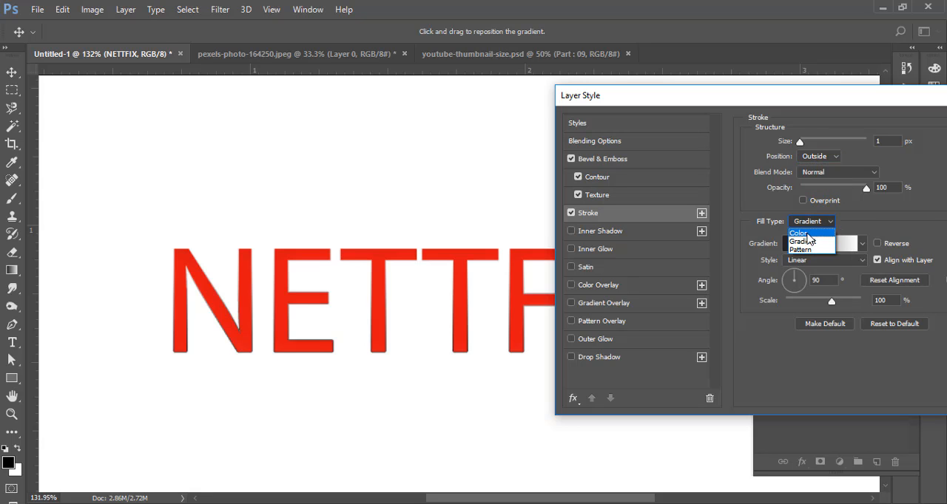
{"action": "left_click", "coordinate": [810, 236]}
{"action": "left_click", "coordinate": [786, 244]}
{"action": "type", "text": "037748"}
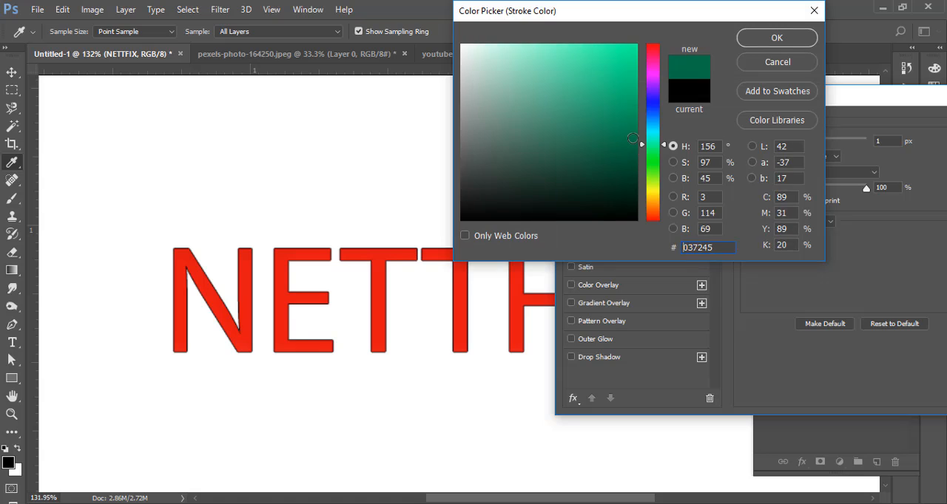
{"action": "left_click", "coordinate": [775, 38]}
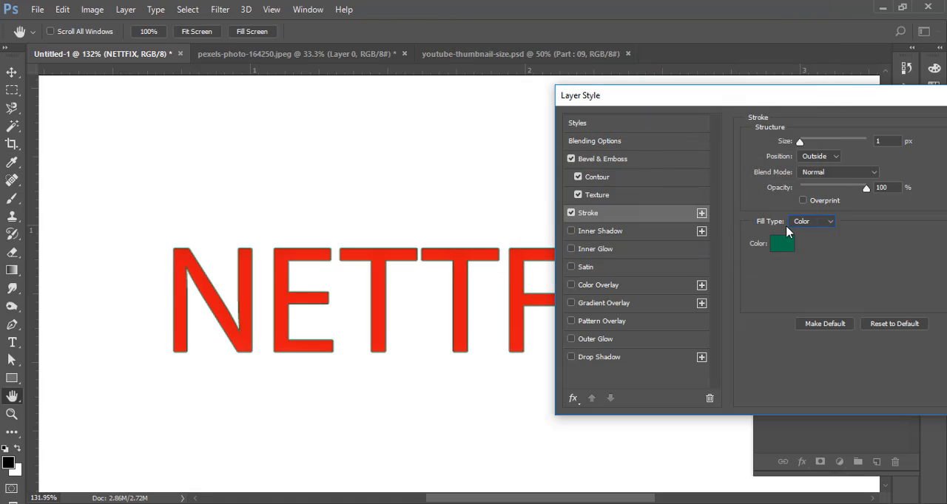
{"action": "left_click_drag", "start_coordinate": [800, 140], "coordinate": [806, 145]}
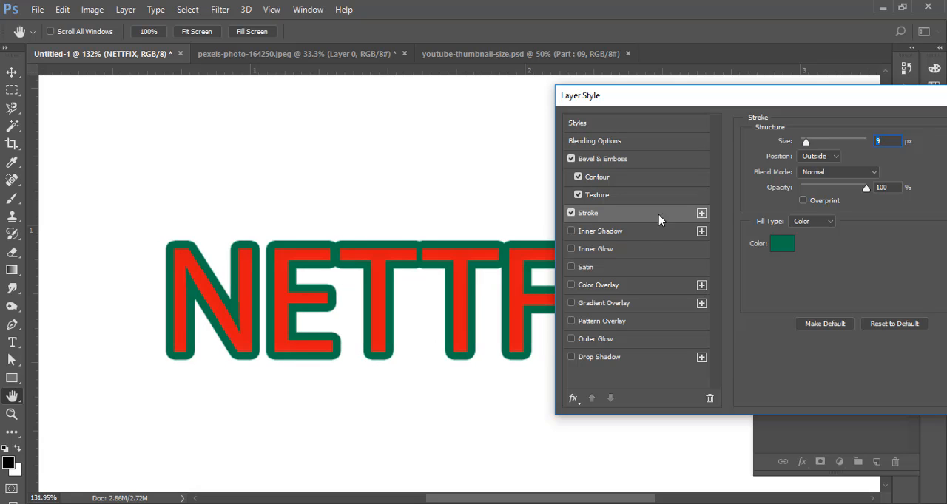
- Add Inner Shadow, Inner Glow and Satin effects plus a black Color Overlay at 89% opacity to NETTFIX
{"action": "left_click", "coordinate": [605, 231]}
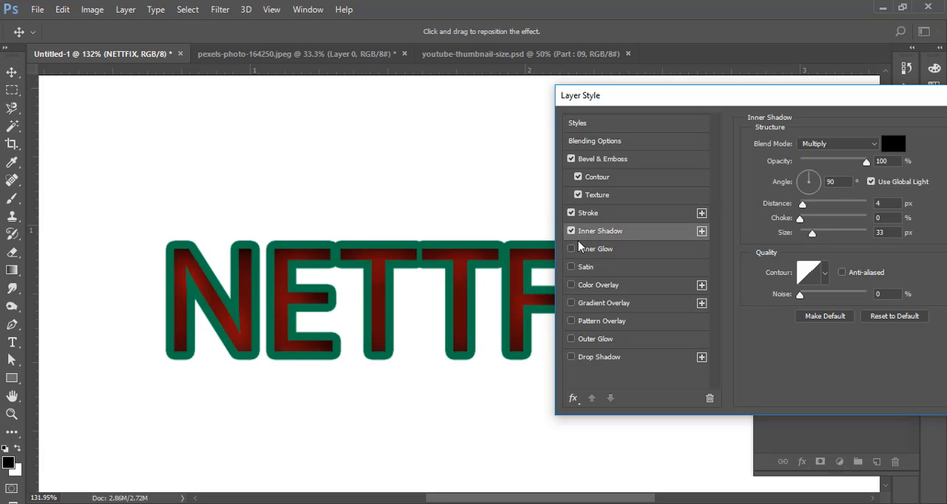
{"action": "left_click", "coordinate": [592, 251]}
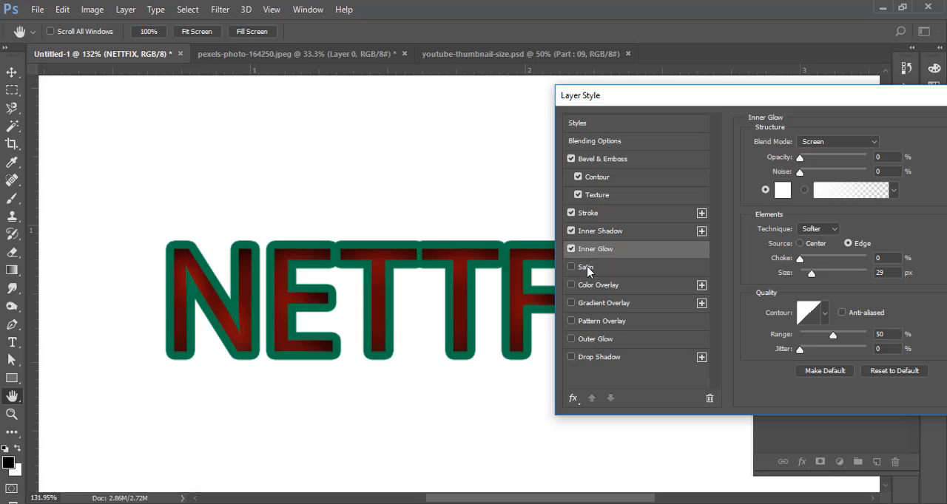
{"action": "left_click", "coordinate": [588, 270]}
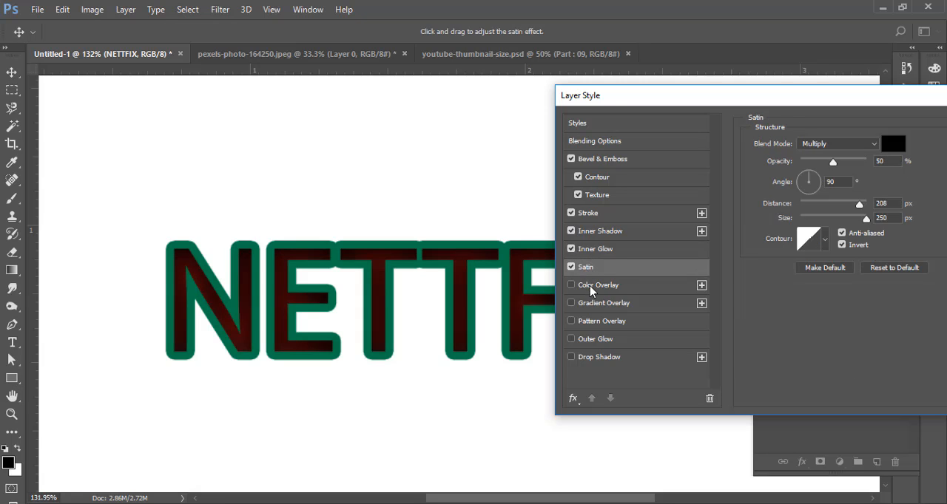
{"action": "left_click", "coordinate": [589, 286]}
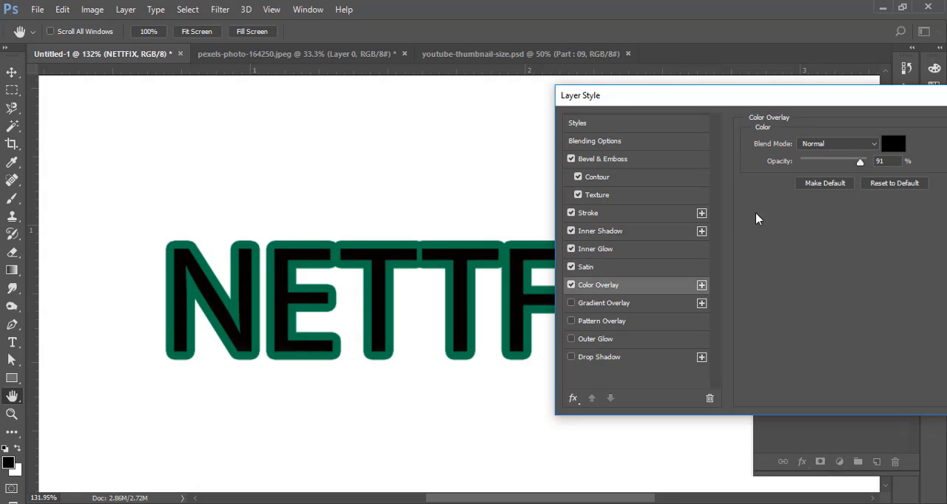
{"action": "left_click_drag", "start_coordinate": [856, 164], "coordinate": [832, 168]}
- Apply a red-to-green linear Gradient Overlay to NETTFIX with a reduced scale, and turn off the Color Overlay
{"action": "left_click", "coordinate": [614, 305]}
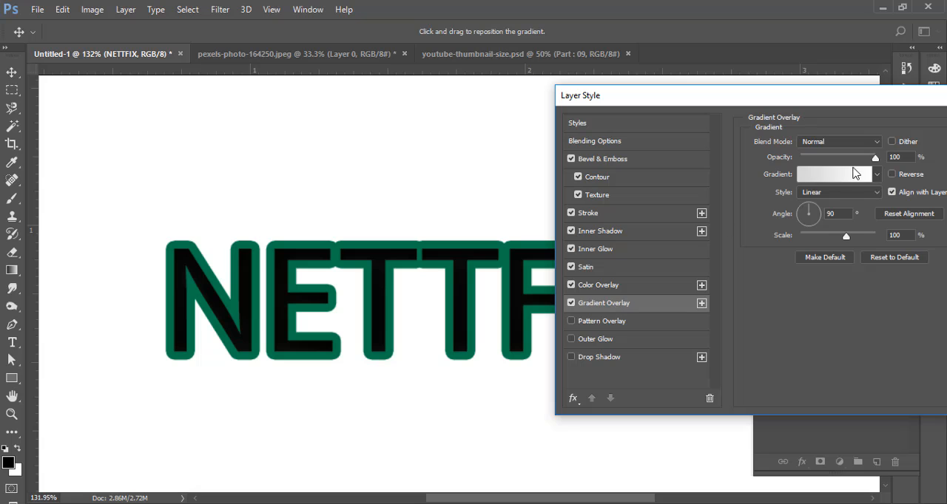
{"action": "left_click", "coordinate": [876, 175]}
{"action": "left_click", "coordinate": [825, 205]}
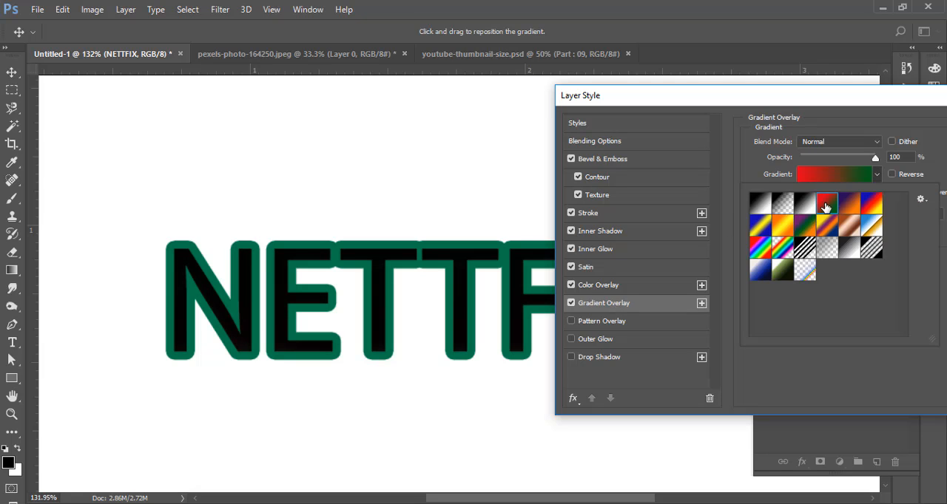
{"action": "left_click", "coordinate": [589, 287]}
{"action": "left_click", "coordinate": [571, 286]}
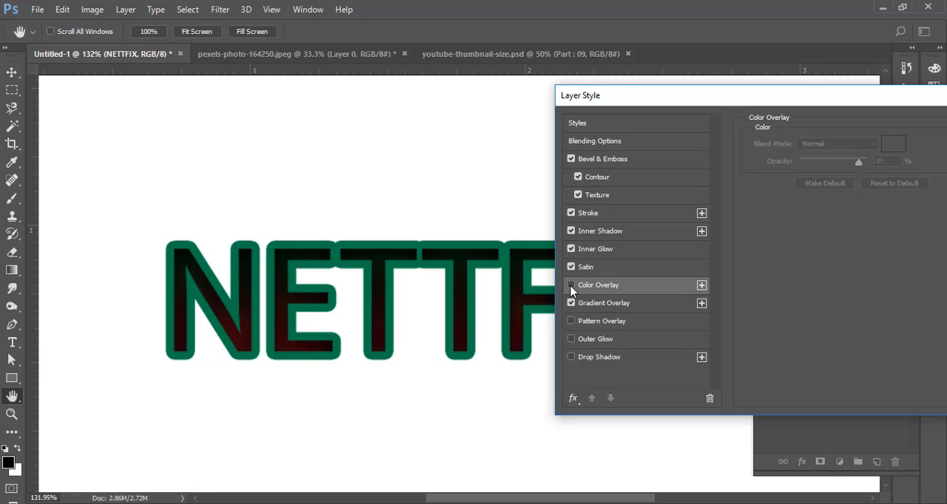
{"action": "left_click", "coordinate": [611, 306]}
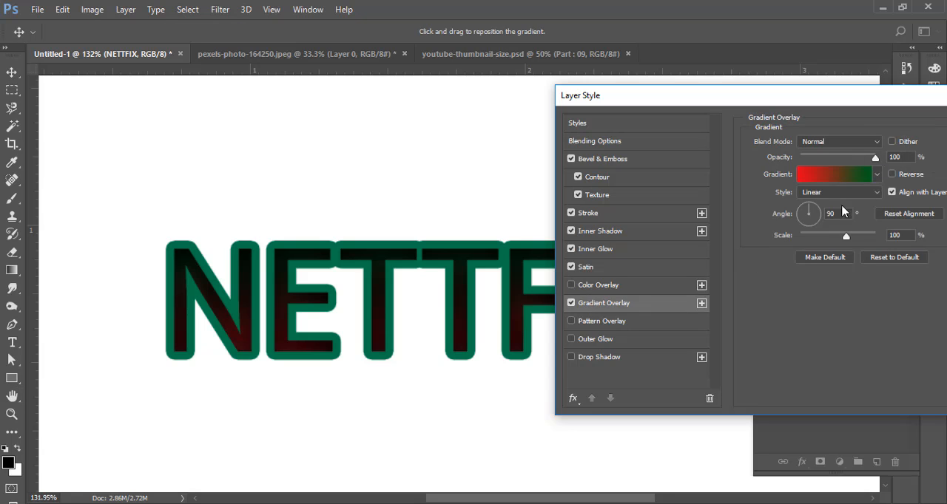
{"action": "left_click_drag", "start_coordinate": [845, 238], "coordinate": [821, 237]}
{"action": "left_click", "coordinate": [874, 157]}
- Turn off the Gradient Overlay, Satin, Inner Glow and Inner Shadow effects on NETTFIX
{"action": "left_click", "coordinate": [574, 318]}
{"action": "left_click", "coordinate": [571, 303]}
{"action": "left_click", "coordinate": [571, 267]}
{"action": "left_click", "coordinate": [571, 250]}
{"action": "left_click", "coordinate": [571, 231]}
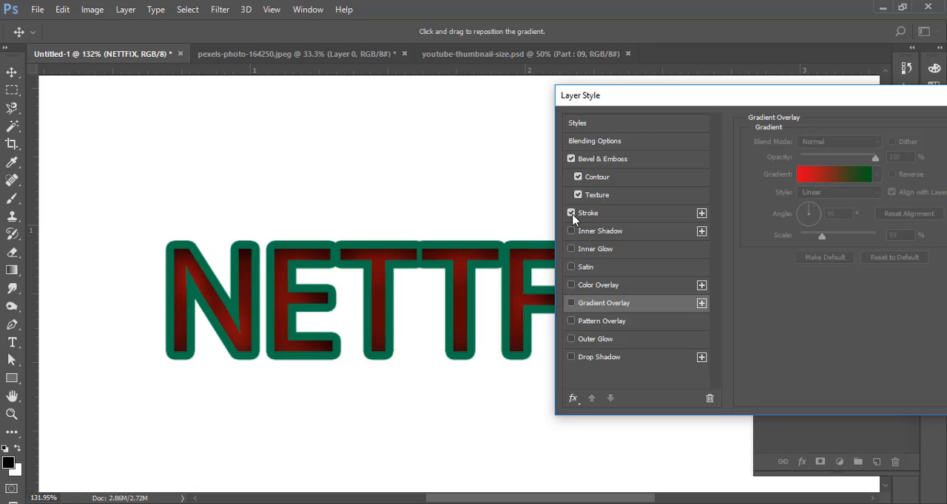
- Add a Pattern Overlay to NETTFIX using the yellow flower pattern
{"action": "left_click", "coordinate": [571, 321]}
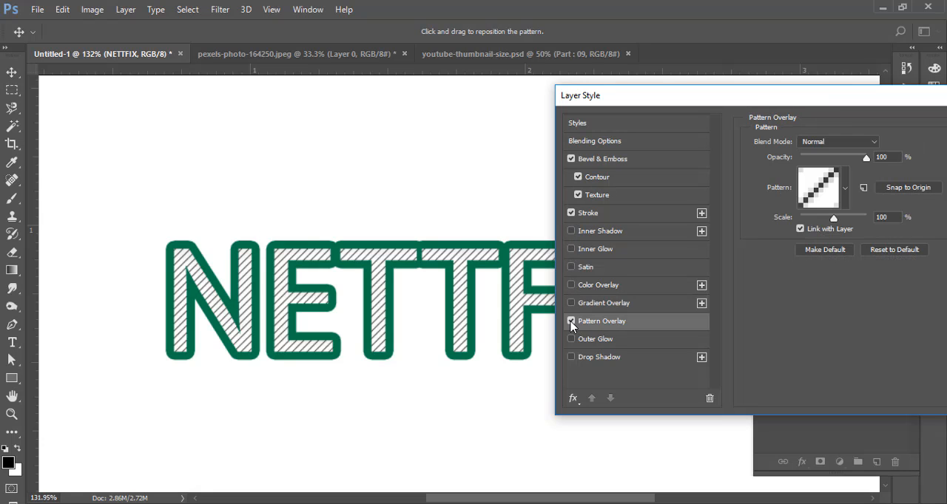
{"action": "left_click", "coordinate": [844, 198]}
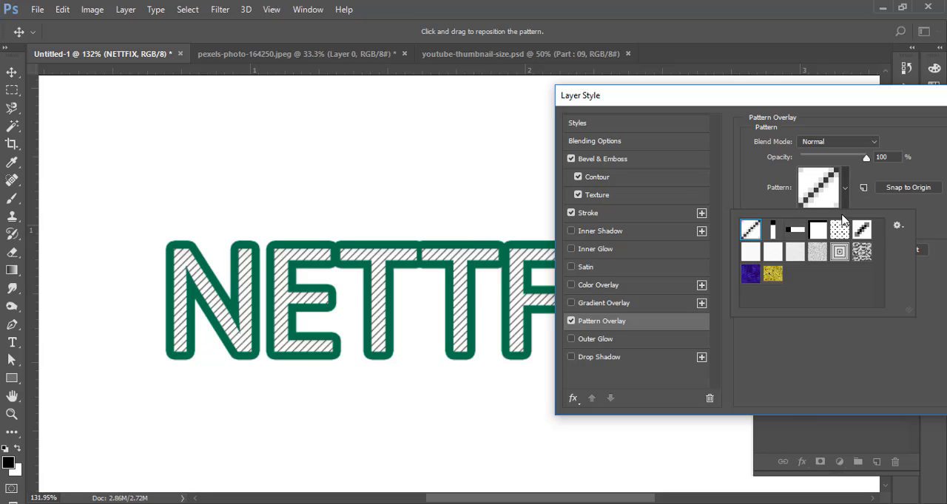
{"action": "left_click", "coordinate": [773, 275]}
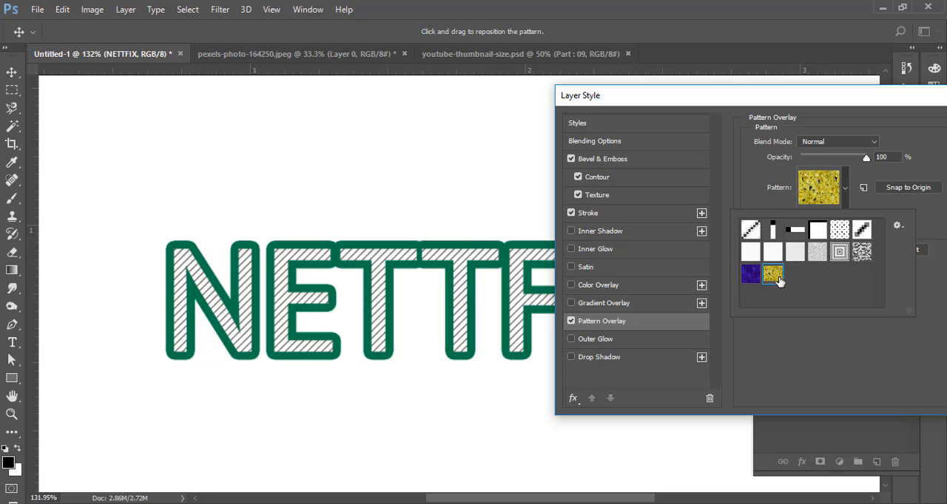
{"action": "left_click", "coordinate": [925, 139]}
- Add an Outer Glow at 81% opacity and a Drop Shadow at a 45° angle with 15 px distance
{"action": "left_click", "coordinate": [592, 342]}
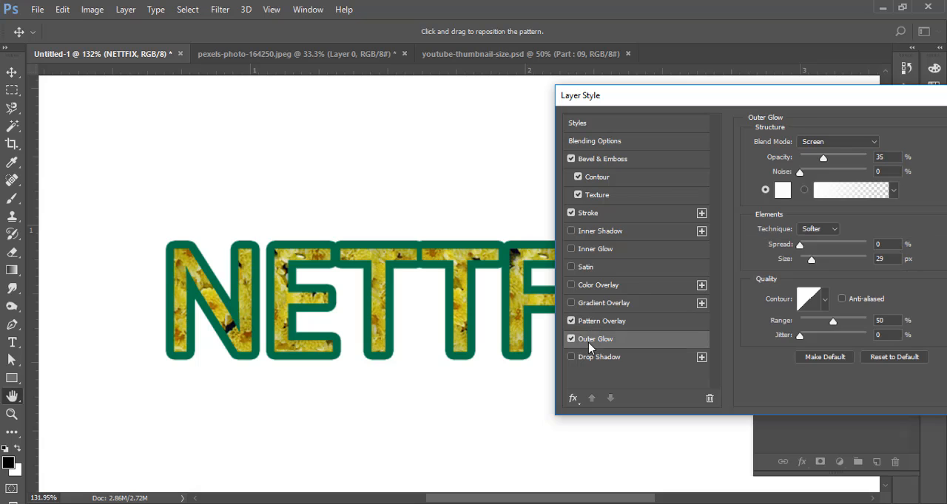
{"action": "left_click_drag", "start_coordinate": [825, 157], "coordinate": [854, 162]}
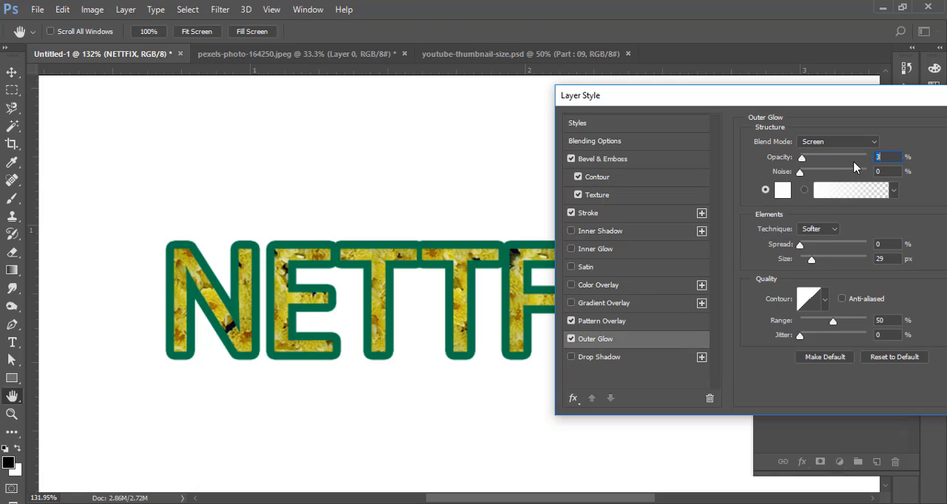
{"action": "left_click", "coordinate": [584, 359]}
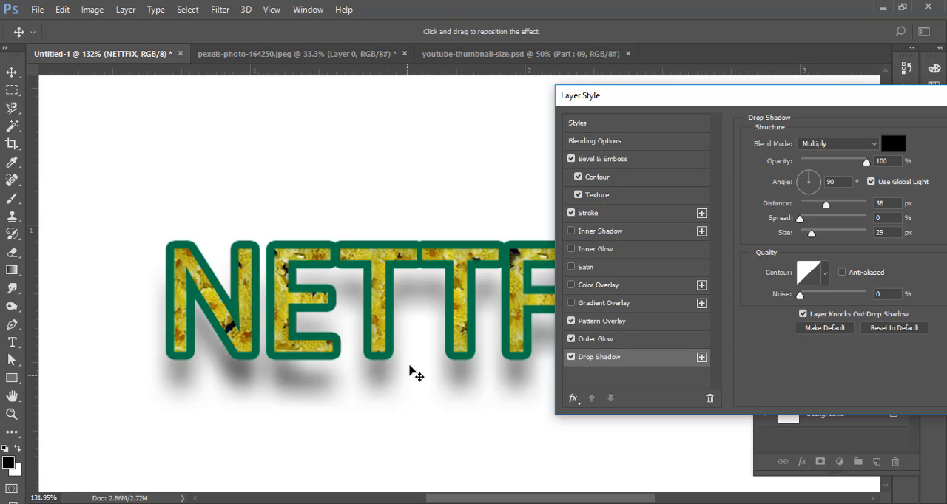
{"action": "left_click_drag", "start_coordinate": [414, 374], "coordinate": [401, 358]}
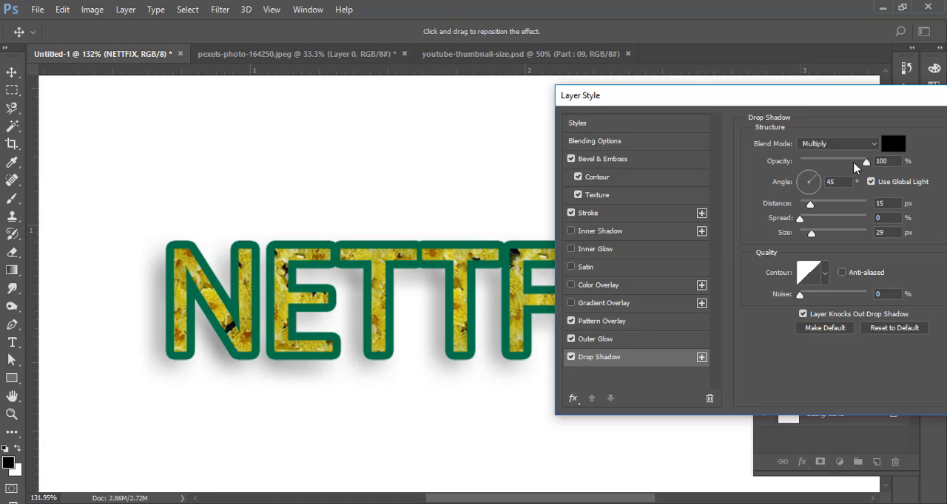
- Set the Drop Shadow on NETTFIX to 5 px size, 18 px distance and a 40° angle, and apply the layer style
{"action": "left_click_drag", "start_coordinate": [808, 207], "coordinate": [805, 235]}
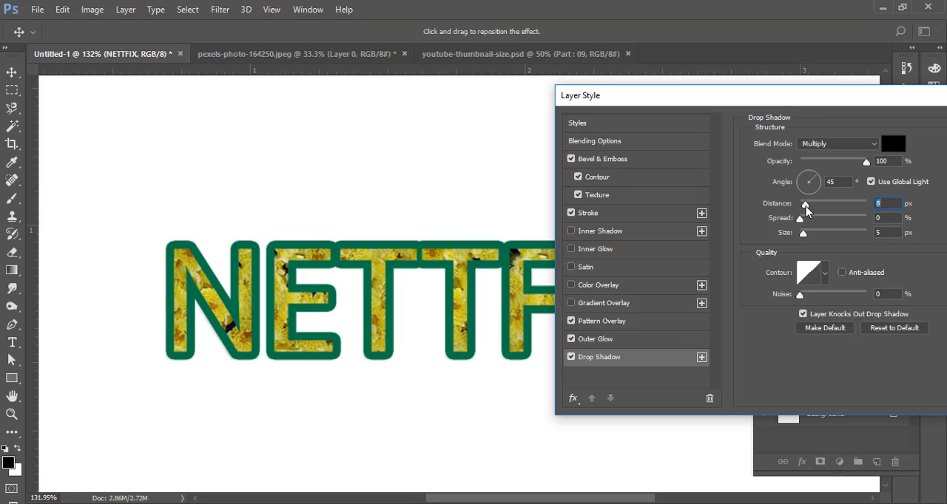
{"action": "left_click_drag", "start_coordinate": [446, 310], "coordinate": [448, 320]}
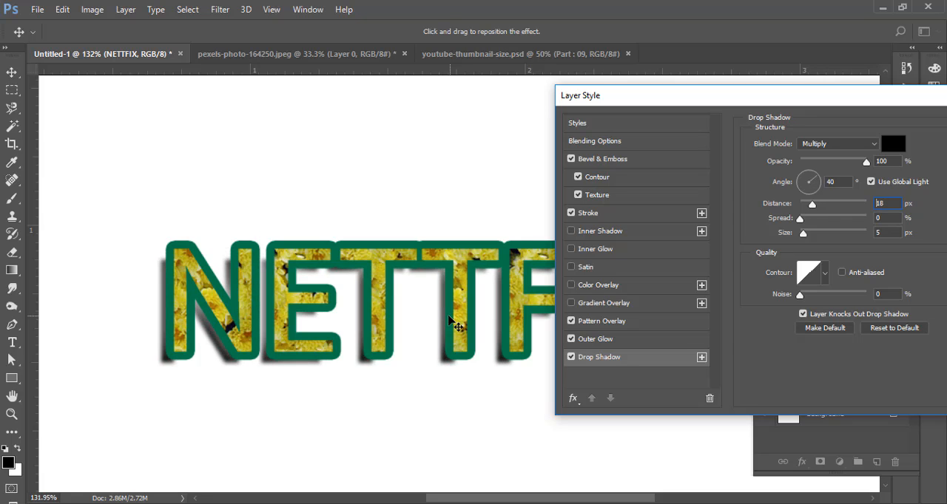
{"action": "left_click_drag", "start_coordinate": [831, 99], "coordinate": [752, 98]}
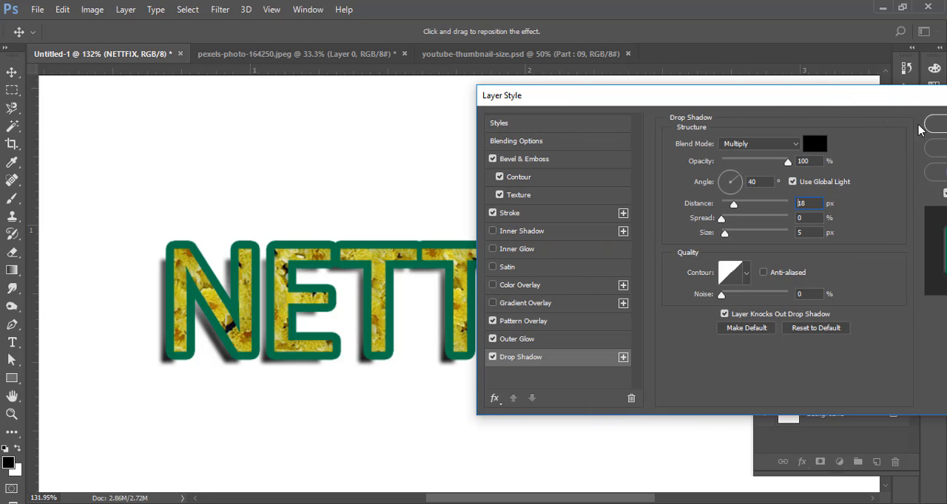
{"action": "left_click", "coordinate": [938, 126]}
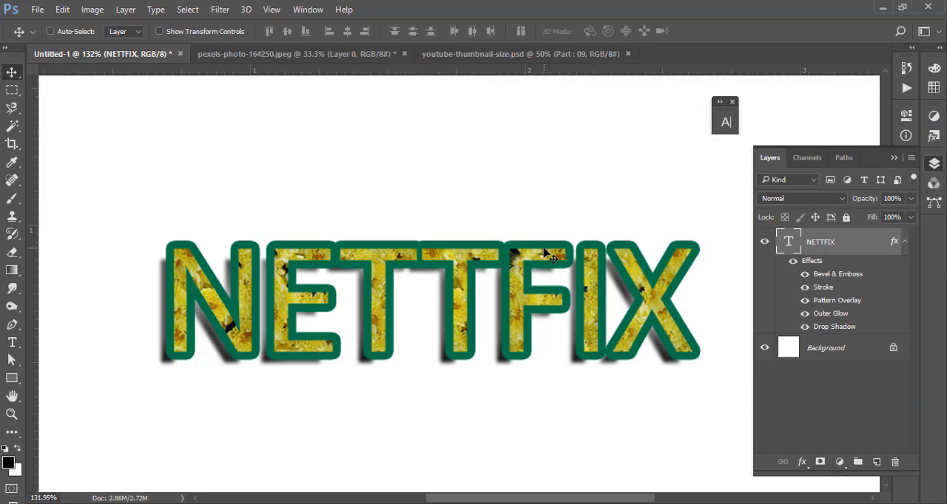
- Add the point text DHAKA above NETTFIX and move it slightly left so it sits over the word
{"action": "left_click_drag", "start_coordinate": [596, 203], "coordinate": [511, 313]}
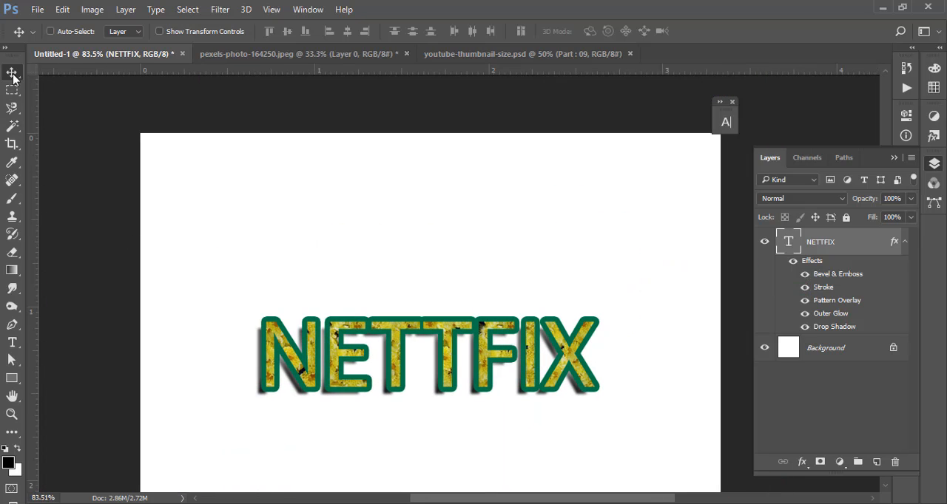
{"action": "mouse_move", "coordinate": [396, 380]}
{"action": "left_mouse_down"}
{"action": "mouse_move", "coordinate": [426, 380]}
{"action": "mouse_move", "coordinate": [397, 380]}
{"action": "left_mouse_up"}
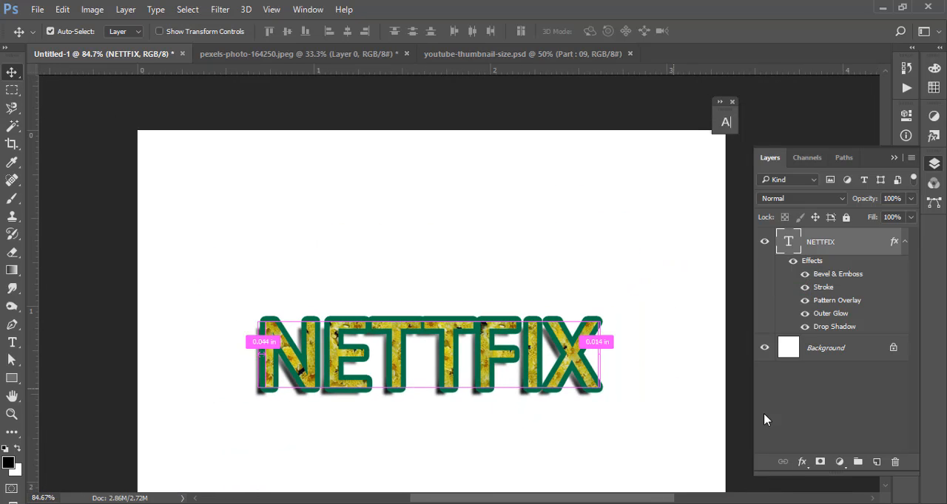
{"action": "left_click", "coordinate": [12, 343]}
{"action": "left_click", "coordinate": [298, 239]}
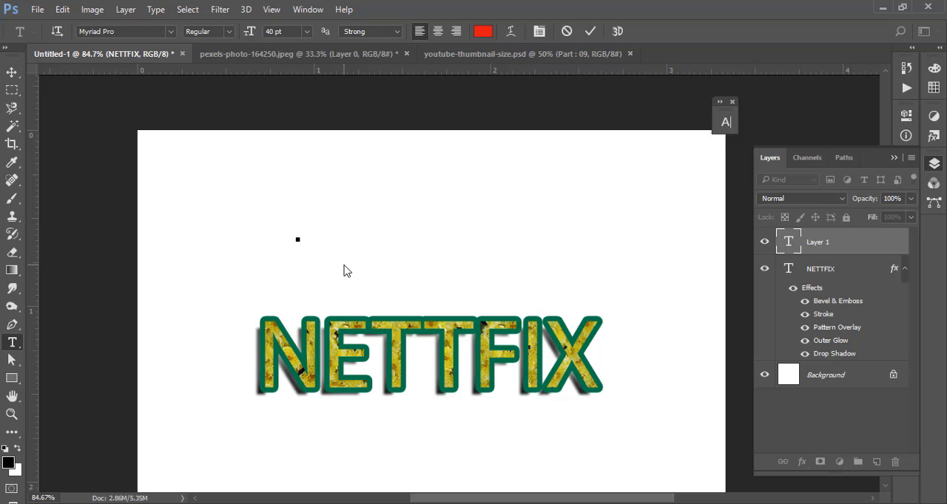
{"action": "type", "text": "DHAKA"}
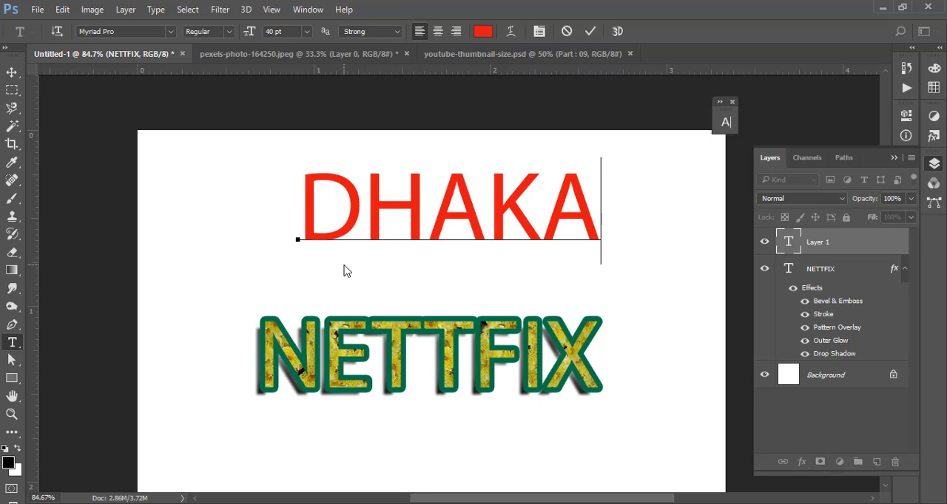
{"action": "key", "text": "ctrl+Return"}
{"action": "left_click", "coordinate": [11, 72]}
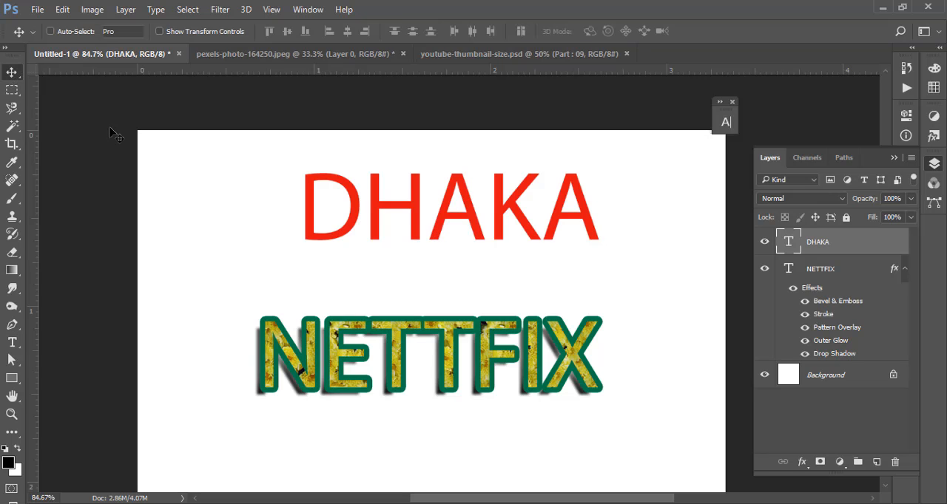
{"action": "left_click_drag", "start_coordinate": [596, 229], "coordinate": [573, 233]}
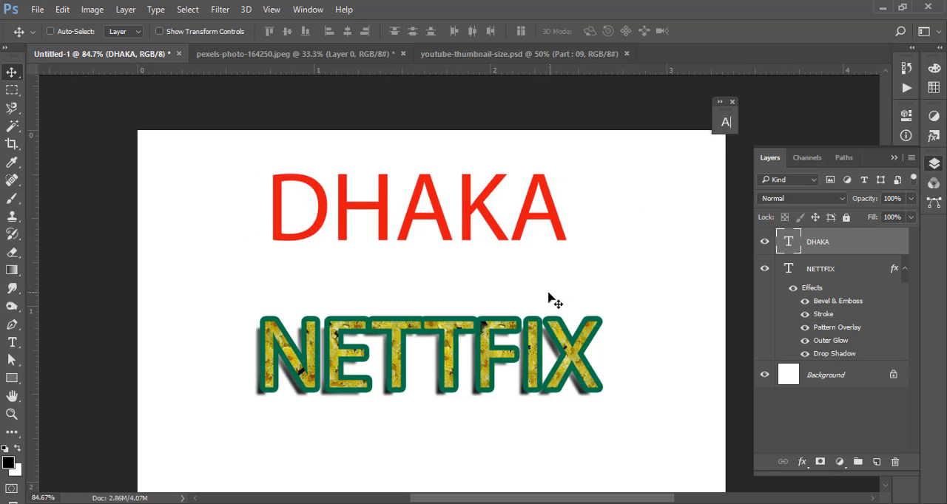
- Copy the layer styles from the NETTFIX text layer
{"action": "right_click", "coordinate": [538, 358]}
{"action": "left_click", "coordinate": [595, 364]}
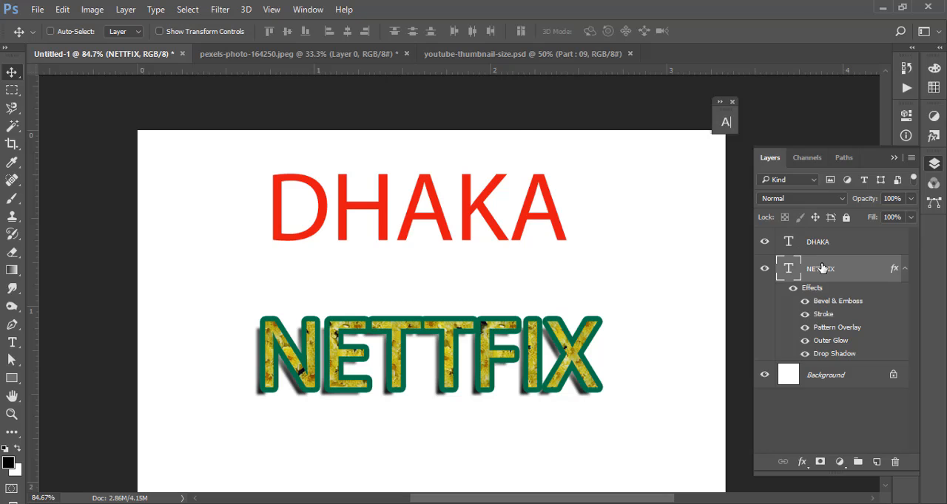
{"action": "right_click", "coordinate": [821, 267]}
{"action": "left_click", "coordinate": [831, 270]}
{"action": "right_click", "coordinate": [833, 269]}
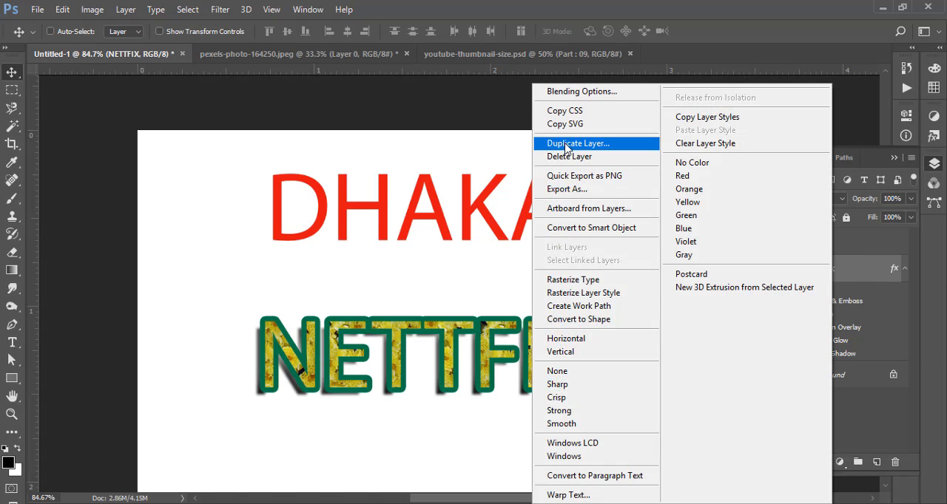
{"action": "left_click", "coordinate": [735, 118]}
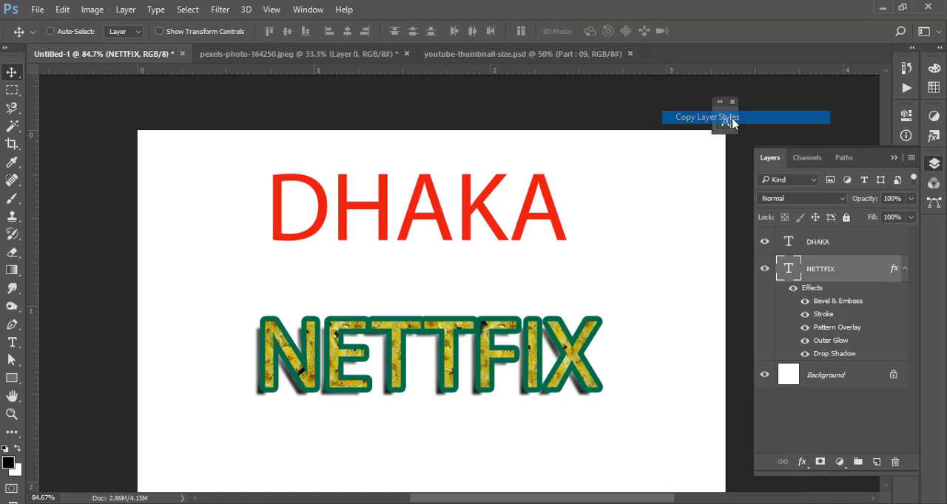
- Paste the copied layer style onto the DHAKA text layer
{"action": "left_click", "coordinate": [832, 250]}
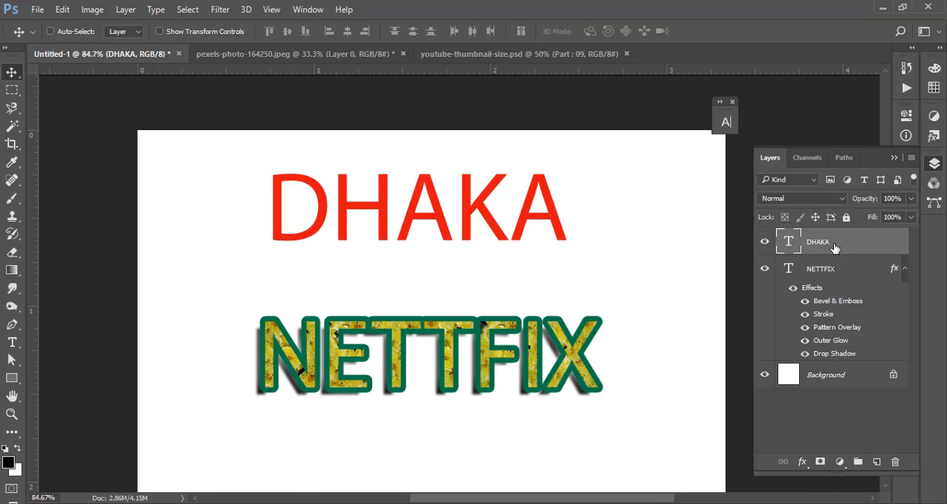
{"action": "right_click", "coordinate": [834, 248]}
{"action": "right_click", "coordinate": [847, 242]}
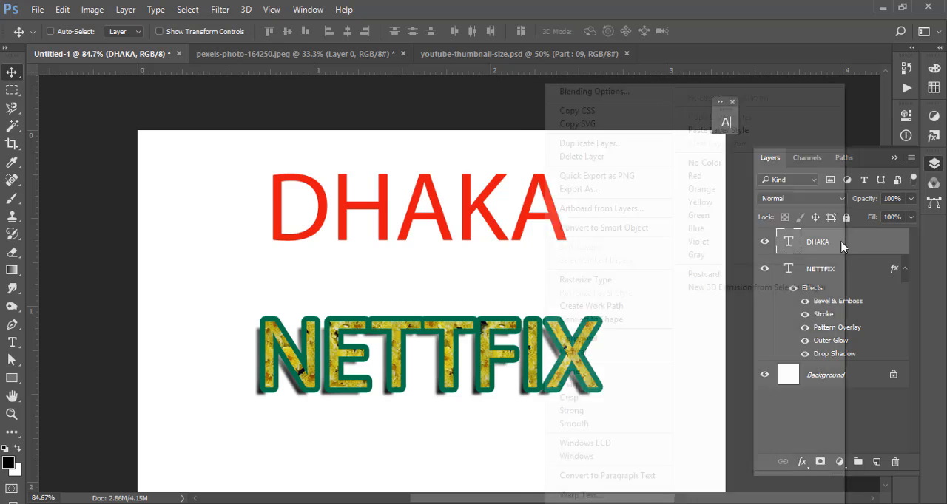
{"action": "left_click", "coordinate": [873, 243]}
{"action": "right_click", "coordinate": [813, 247]}
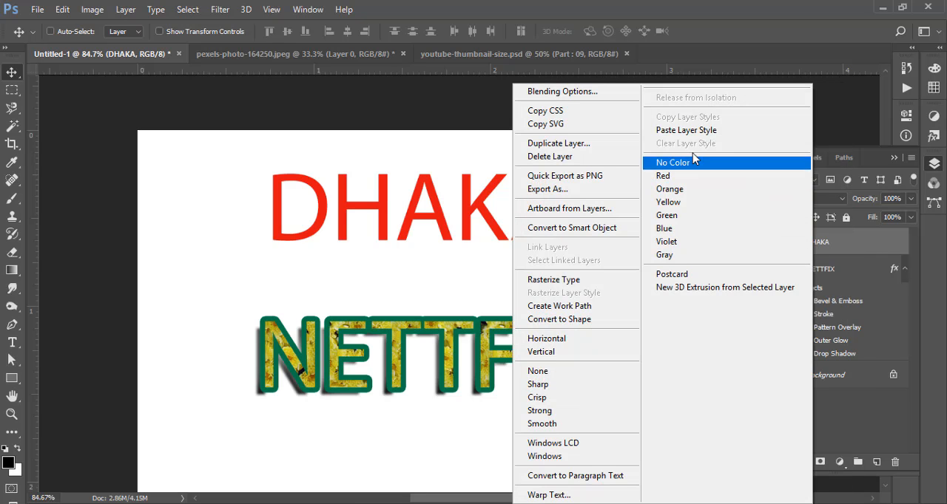
{"action": "left_click", "coordinate": [688, 130]}
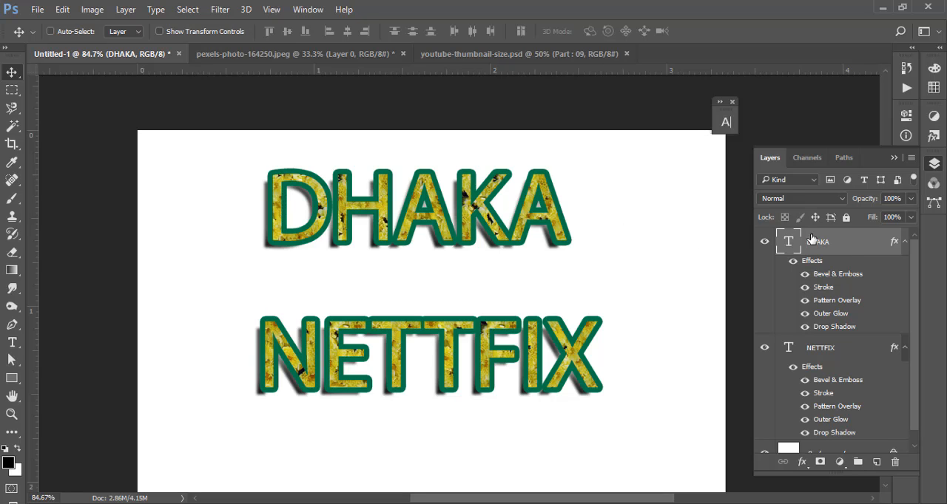
- Clear the layer style from the DHAKA text layer
{"action": "mouse_move", "coordinate": [805, 276]}
{"action": "left_mouse_down"}
{"action": "mouse_move", "coordinate": [803, 328]}
{"action": "mouse_move", "coordinate": [805, 295]}
{"action": "left_mouse_up"}
{"action": "right_click", "coordinate": [820, 249]}
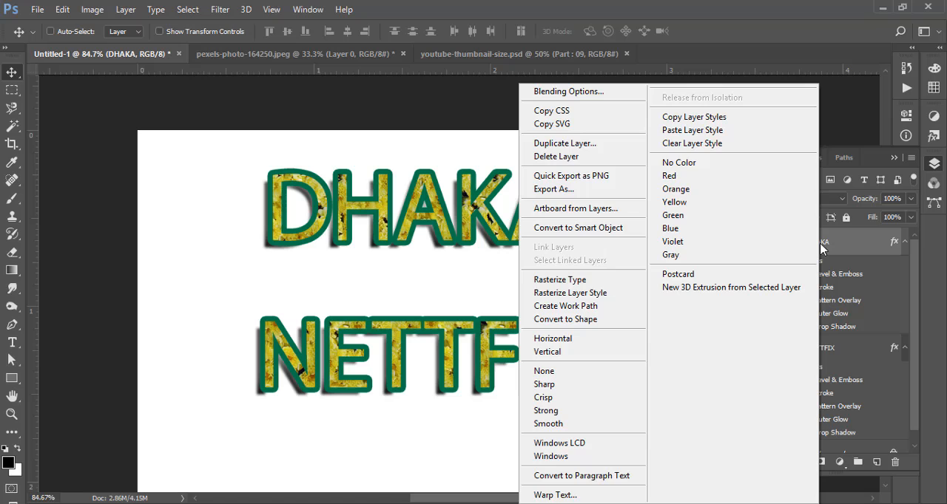
{"action": "left_click", "coordinate": [687, 144]}
{"action": "left_click_drag", "start_coordinate": [531, 266], "coordinate": [496, 267]}
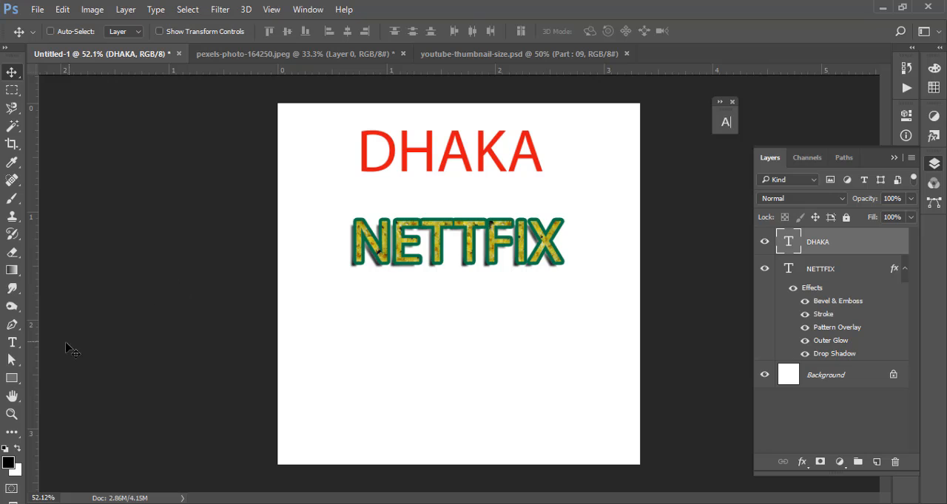
- Delete the NETTFIX text layer and move the DHAKA text down toward the middle of the page
{"action": "left_click", "coordinate": [821, 272]}
{"action": "key", "text": "Delete"}
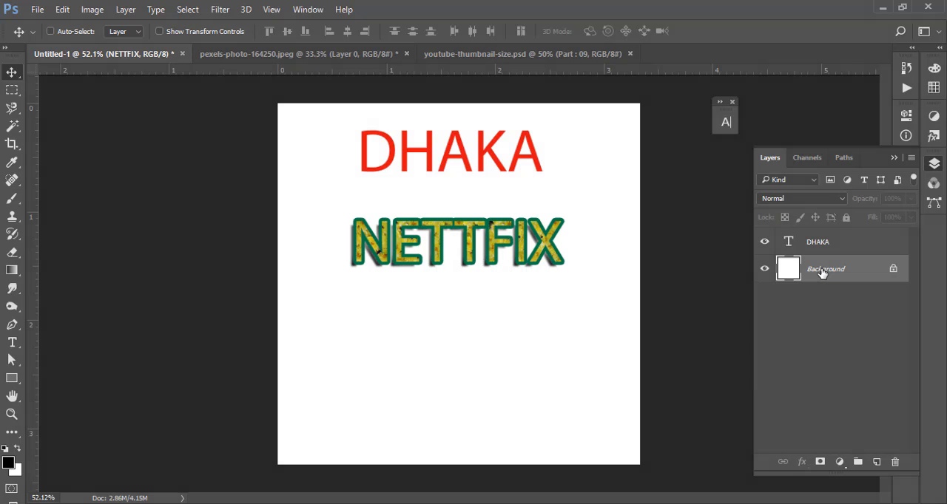
{"action": "left_click", "coordinate": [823, 241]}
{"action": "left_click_drag", "start_coordinate": [501, 165], "coordinate": [488, 239]}
- Set the font style of the whole DHAKA text to Semibold and commit the edit
{"action": "double_click", "coordinate": [788, 242]}
{"action": "key", "text": "ctrl+a"}
{"action": "left_click", "coordinate": [482, 31]}
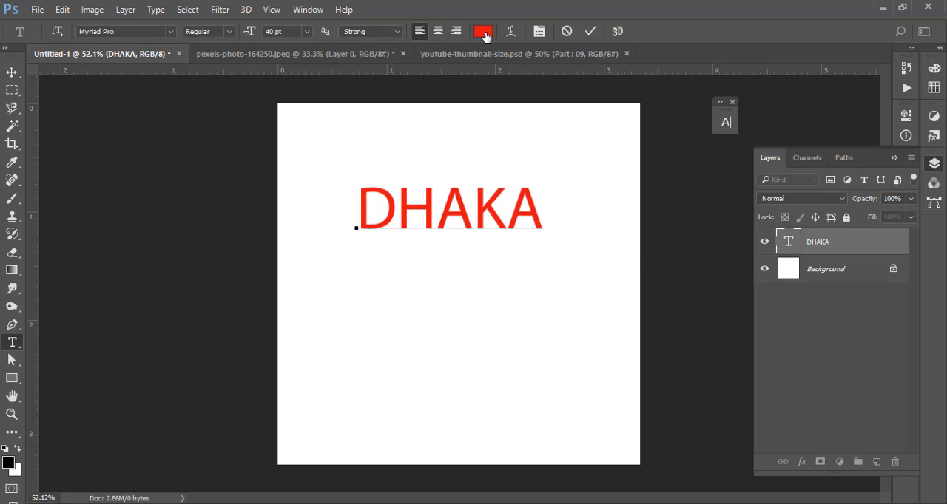
{"action": "left_click", "coordinate": [758, 44]}
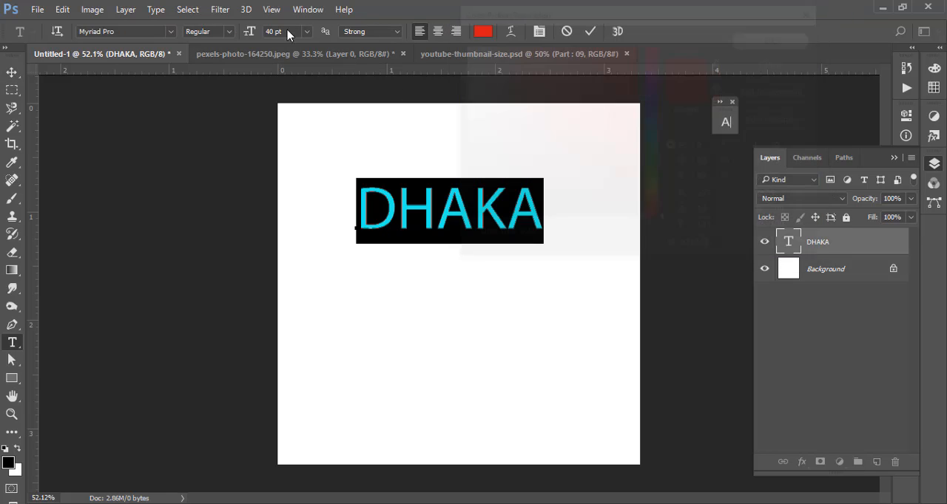
{"action": "left_click", "coordinate": [231, 31]}
{"action": "left_click", "coordinate": [223, 111]}
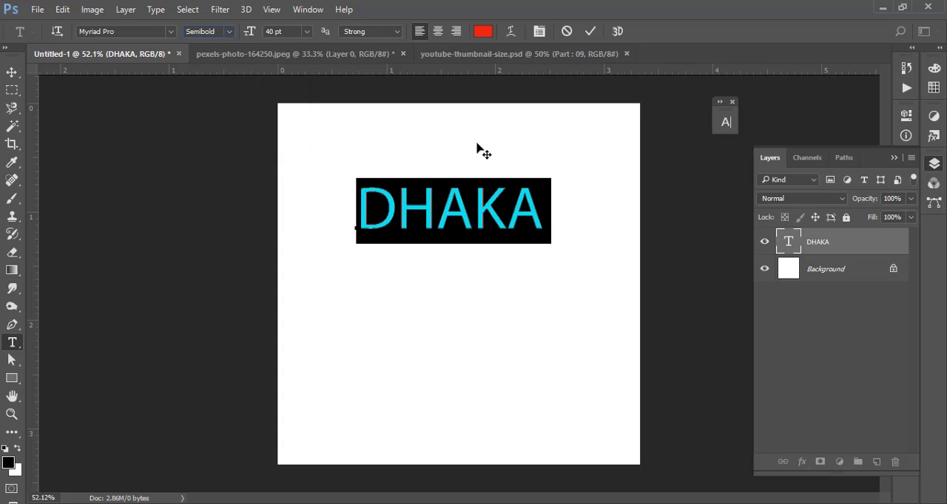
{"action": "left_click", "coordinate": [589, 31]}
{"action": "key", "text": "v"}
- Hide and show the DHAKA text layer to compare the page with and without it
{"action": "left_click_drag", "start_coordinate": [394, 156], "coordinate": [452, 226]}
{"action": "left_click_drag", "start_coordinate": [517, 258], "coordinate": [419, 152]}
{"action": "left_click", "coordinate": [765, 244]}
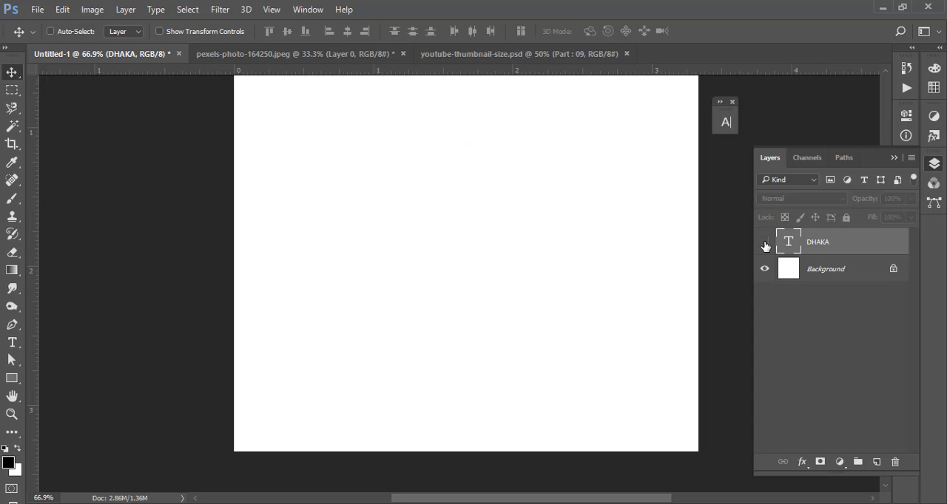
{"action": "left_click", "coordinate": [765, 244]}
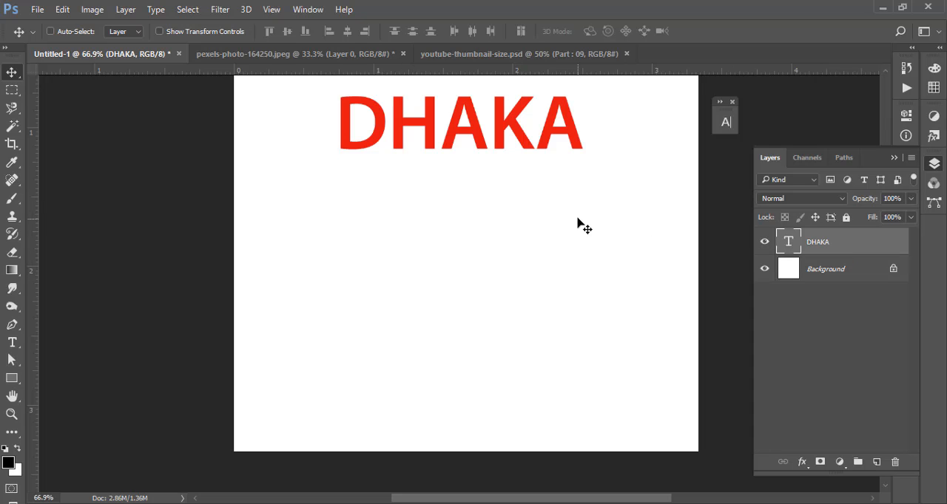
{"action": "left_click_drag", "start_coordinate": [562, 203], "coordinate": [511, 210]}
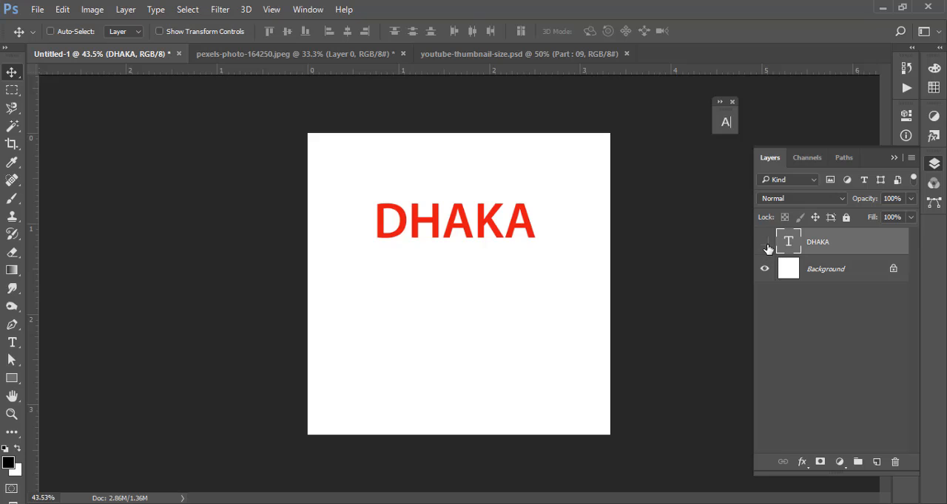
{"action": "left_click", "coordinate": [765, 244]}
{"action": "left_click", "coordinate": [765, 244]}
{"action": "left_click", "coordinate": [765, 244]}
{"action": "left_click", "coordinate": [765, 245]}
- Duplicate the Background layer
{"action": "left_click", "coordinate": [800, 276]}
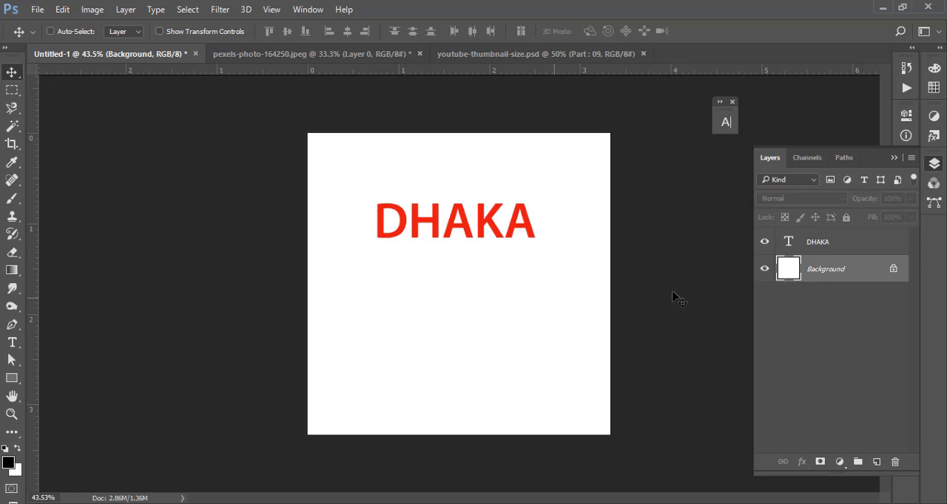
{"action": "left_click", "coordinate": [814, 245]}
{"action": "left_click", "coordinate": [813, 269]}
{"action": "key", "text": "ctrl+j"}
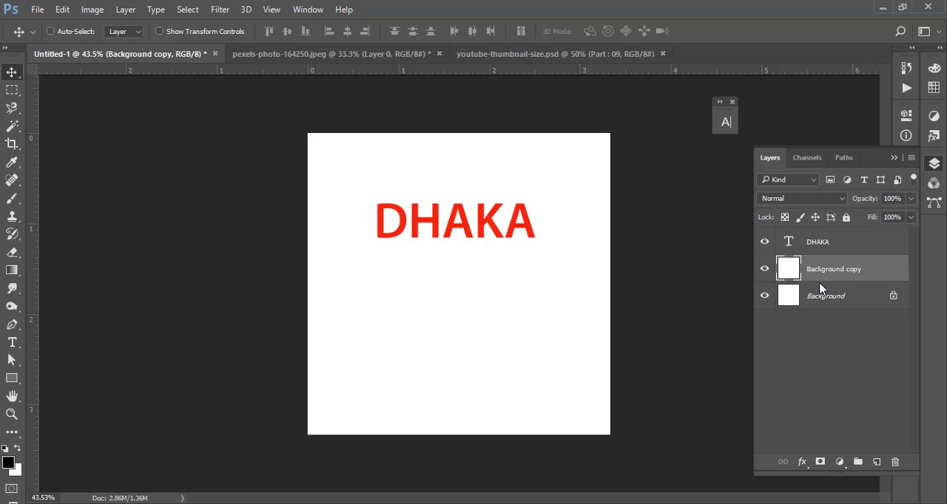
- Add the text DHAKA with the Vertical Type tool below the horizontal word
{"action": "left_click", "coordinate": [12, 344]}
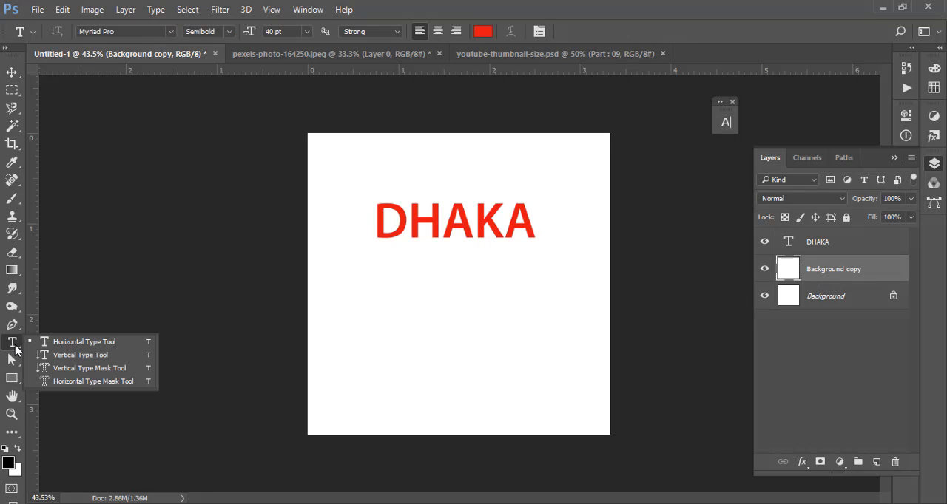
{"action": "left_click", "coordinate": [84, 358]}
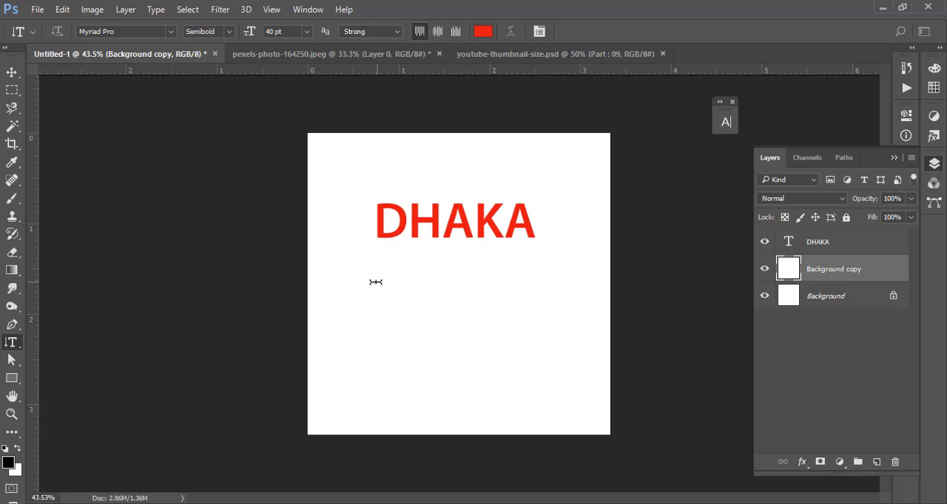
{"action": "left_click", "coordinate": [368, 288]}
{"action": "type", "text": "DHAKA"}
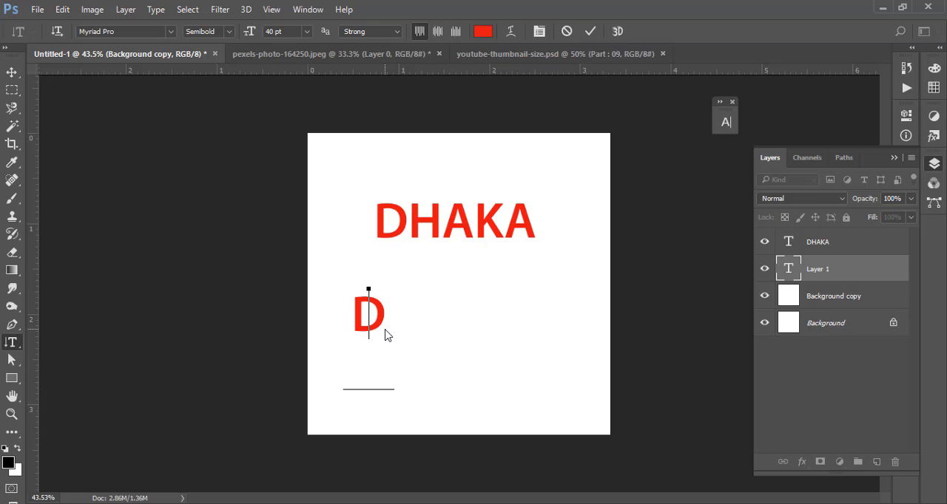
{"action": "key", "text": "ctrl+Return"}
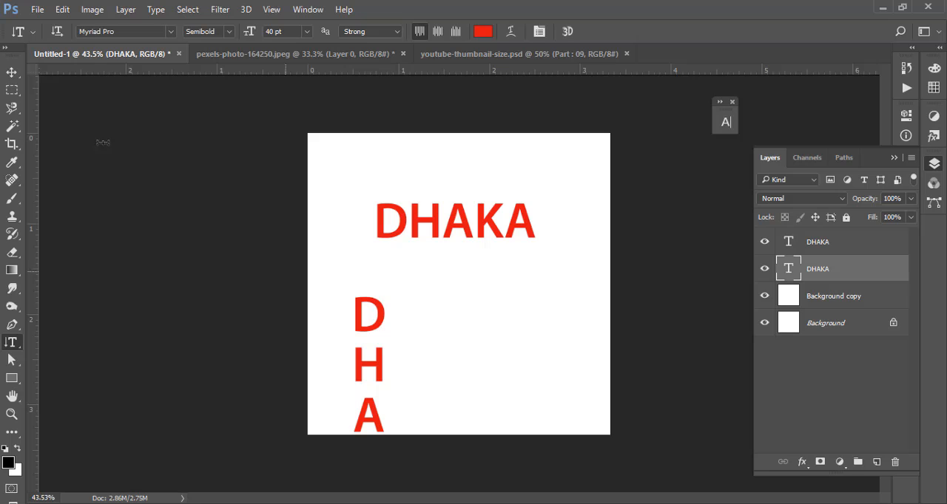
- Set the vertical DHAKA text to 37 pt and move it up along the page's left edge so it fits the page
{"action": "left_click", "coordinate": [346, 327]}
{"action": "key", "text": "ctrl+a"}
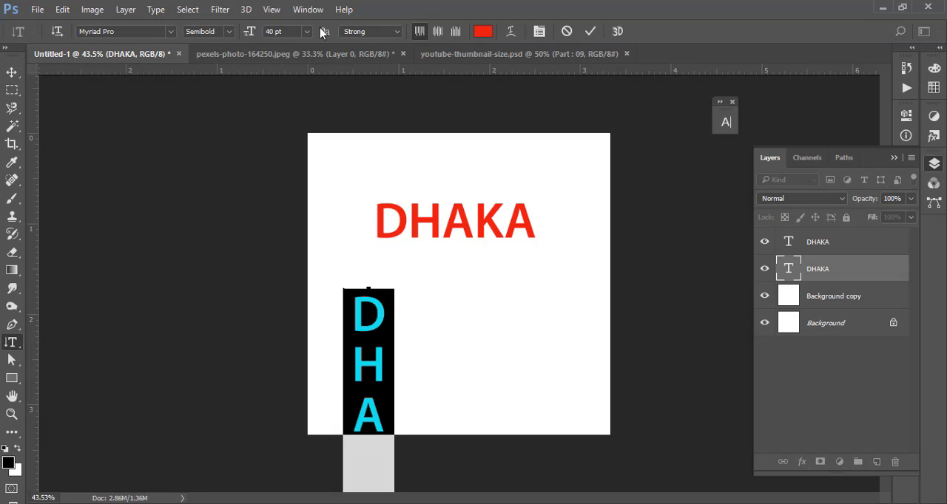
{"action": "left_click", "coordinate": [273, 31]}
{"action": "key", "text": "Down"}
{"action": "key", "text": "Down"}
{"action": "key", "text": "Down"}
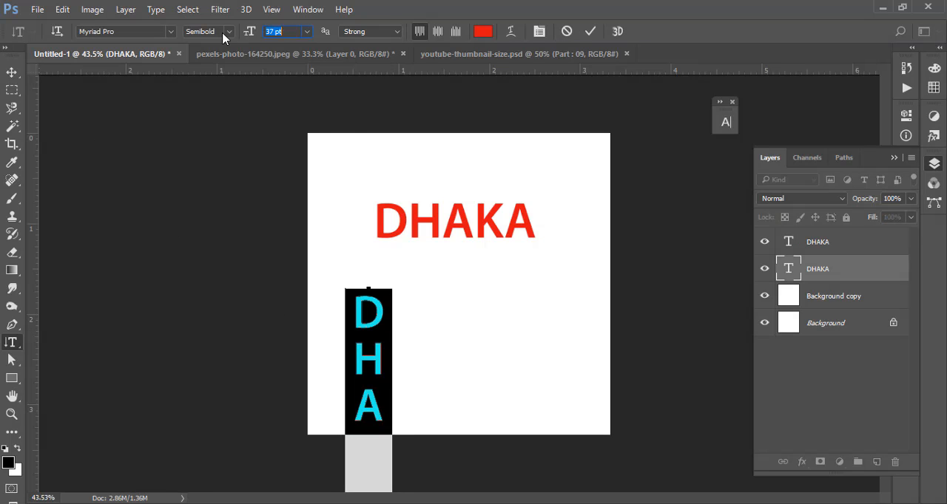
{"action": "left_click", "coordinate": [584, 31]}
{"action": "key", "text": "v"}
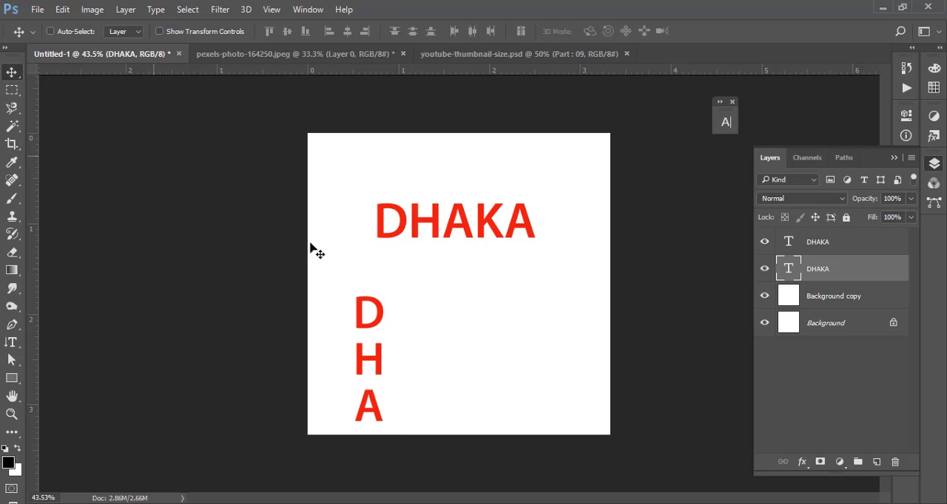
{"action": "left_click_drag", "start_coordinate": [387, 372], "coordinate": [349, 242]}
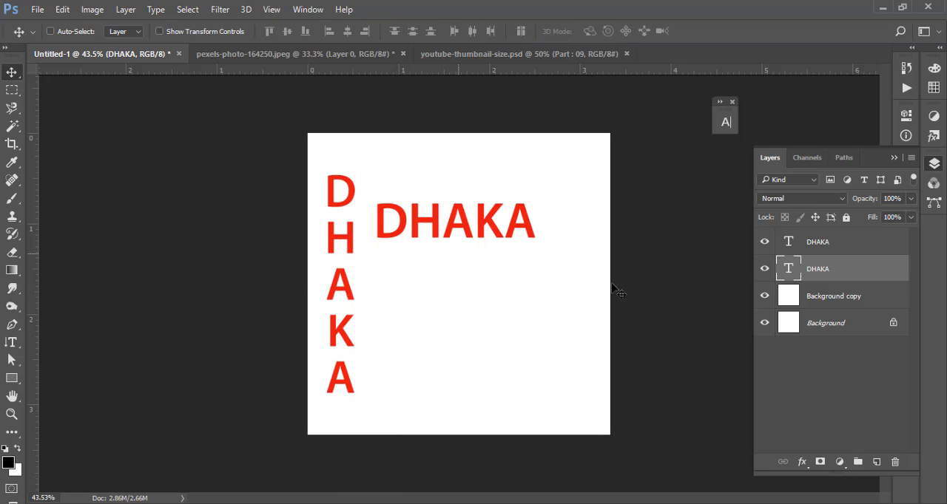
- Check the vertical DHAKA by hiding and showing its layer, and hide the horizontal DHAKA layer
{"action": "left_click", "coordinate": [765, 268]}
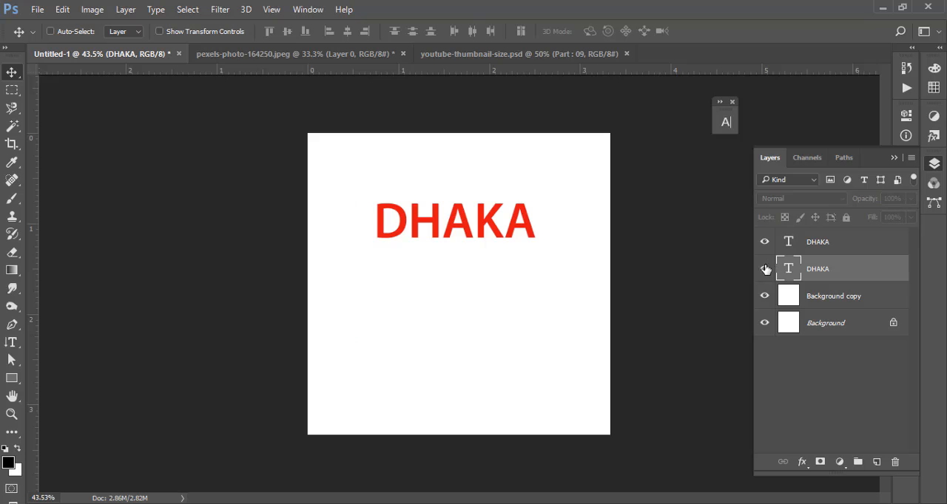
{"action": "left_click", "coordinate": [764, 268]}
{"action": "left_click", "coordinate": [765, 242]}
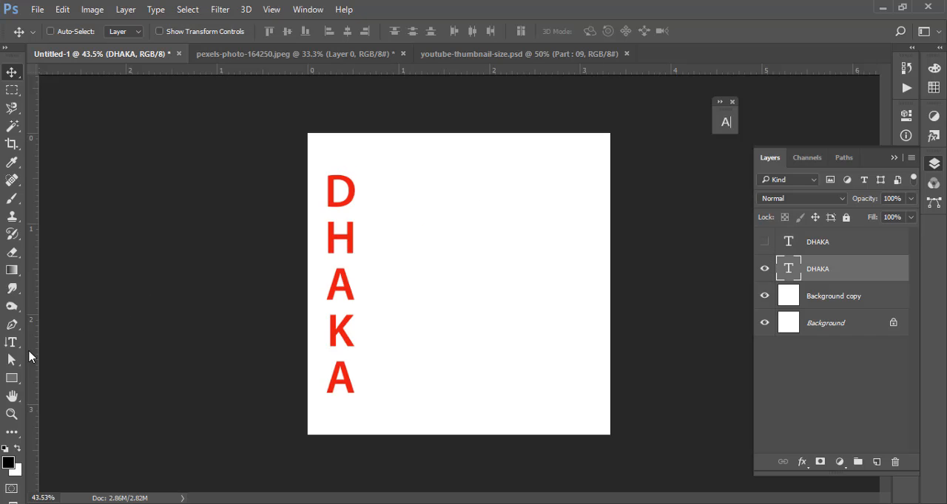
- Toggle the vertical DHAKA text's orientation between horizontal and vertical, ending with it vertical
{"action": "left_click", "coordinate": [16, 343]}
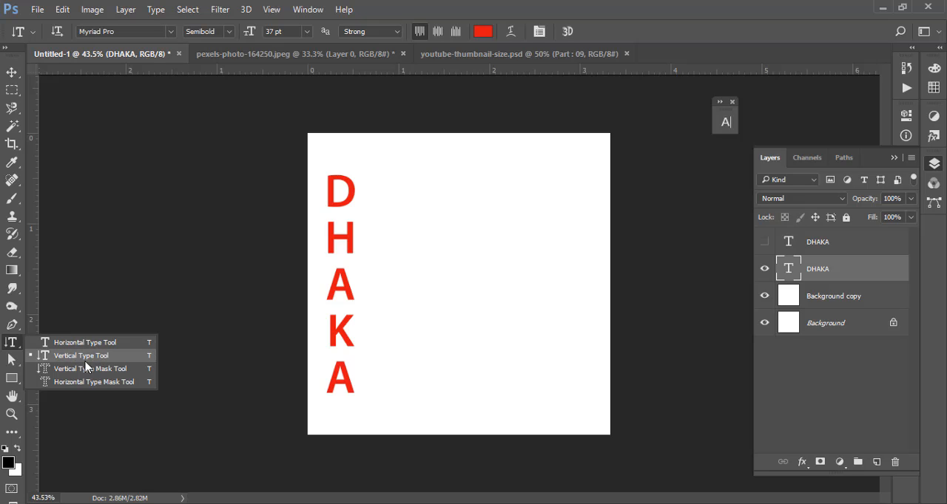
{"action": "left_click", "coordinate": [87, 359]}
{"action": "right_click", "coordinate": [13, 345]}
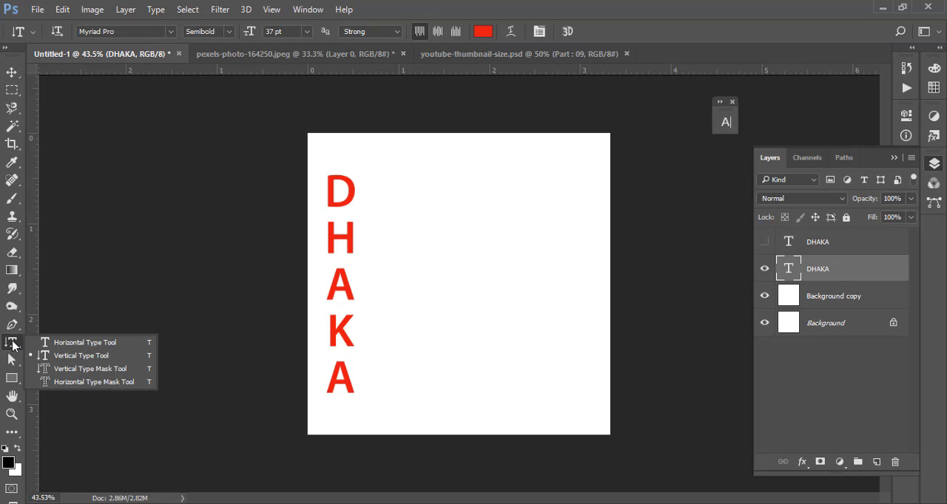
{"action": "left_click", "coordinate": [13, 345]}
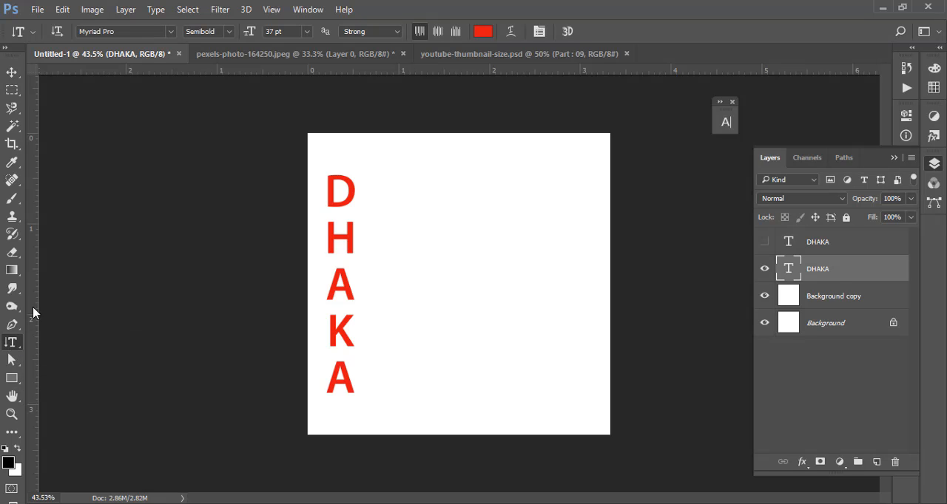
{"action": "left_click", "coordinate": [58, 32]}
{"action": "left_click", "coordinate": [57, 32]}
{"action": "left_click", "coordinate": [58, 32]}
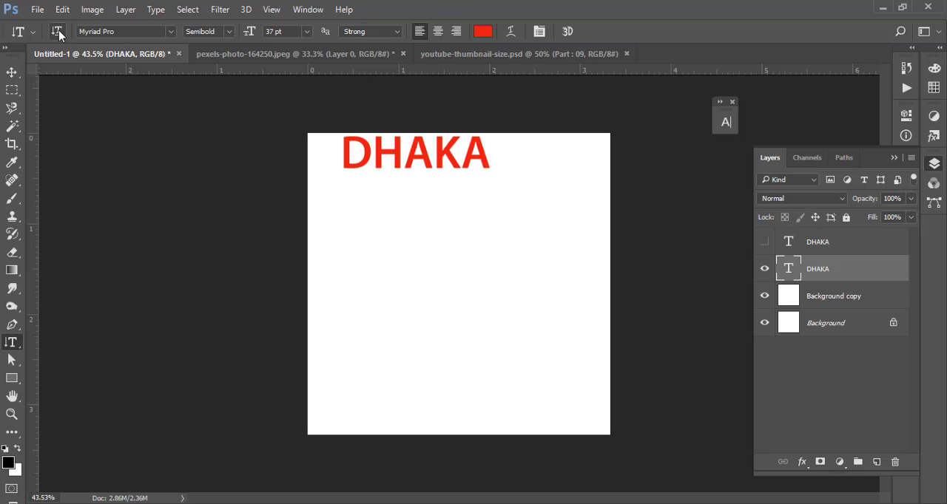
{"action": "left_click", "coordinate": [58, 32]}
{"action": "right_click", "coordinate": [14, 345]}
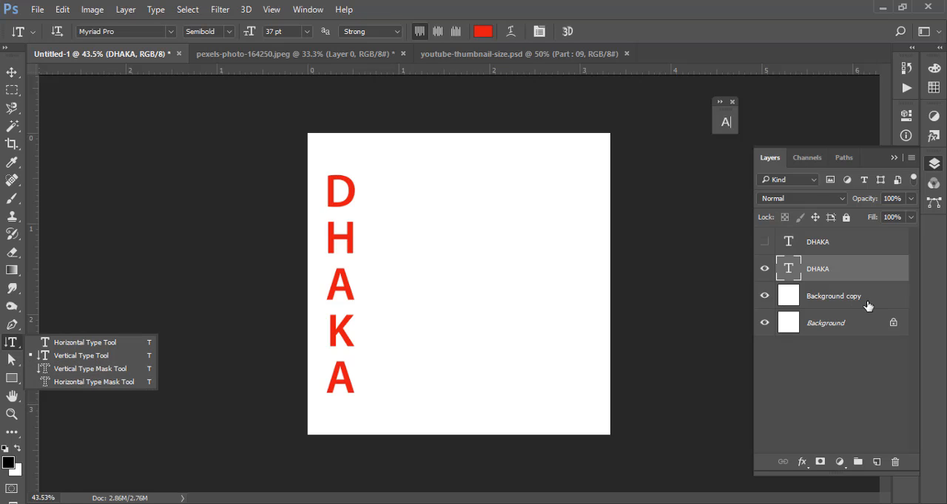
- Delete both DHAKA text layers, keeping Background copy and Background
{"action": "left_click", "coordinate": [815, 273]}
{"action": "left_click", "coordinate": [819, 247]}
{"action": "left_click", "coordinate": [817, 272]}
{"action": "key", "text": "Delete"}
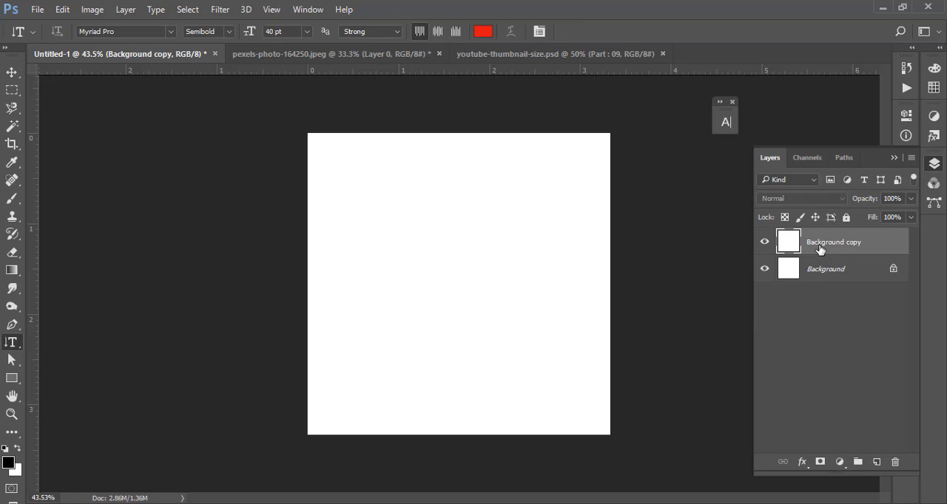
- Create a DHAKA-shaped selection on the Background copy layer with the Horizontal Type Mask tool
{"action": "right_click", "coordinate": [17, 346]}
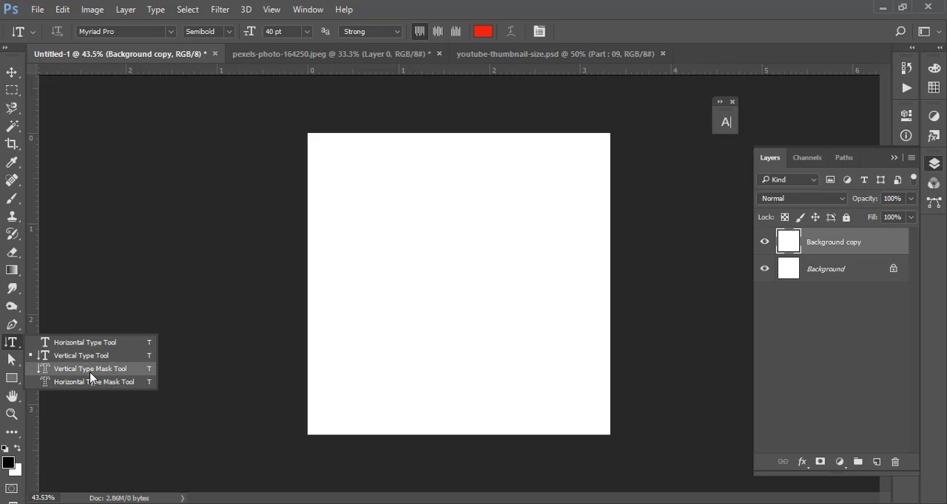
{"action": "left_click", "coordinate": [128, 381]}
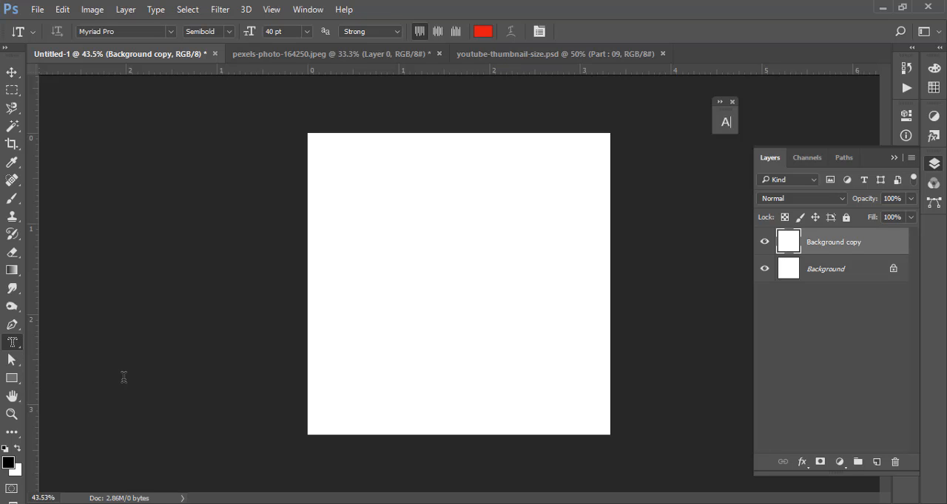
{"action": "left_click", "coordinate": [368, 251]}
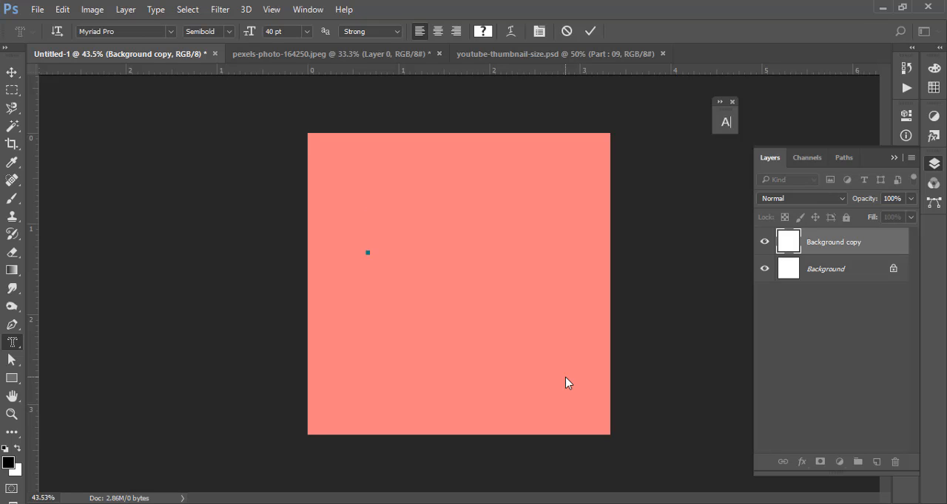
{"action": "type", "text": "DHAKA"}
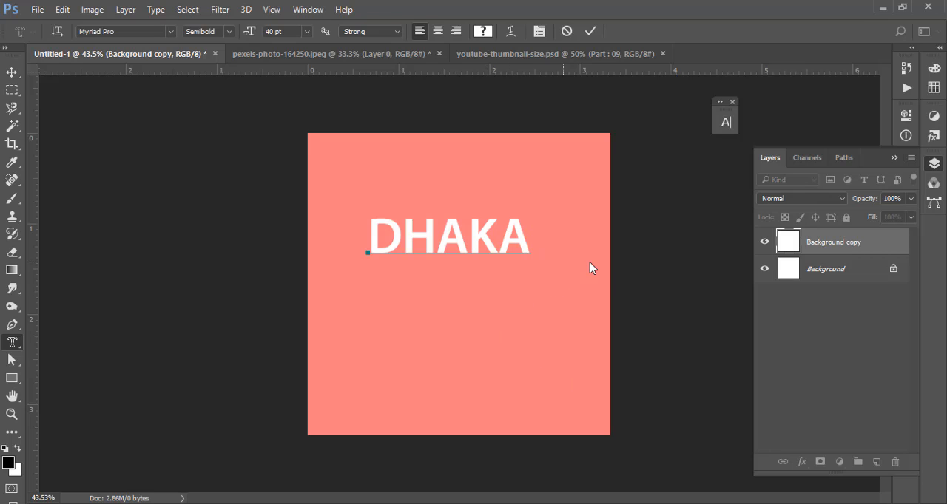
{"action": "left_click", "coordinate": [12, 90]}
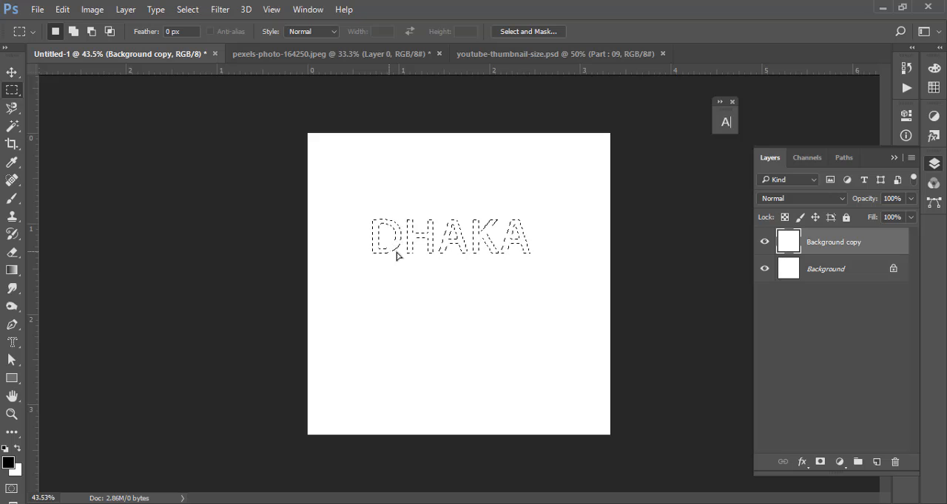
- Move the DHAKA selection slightly down and right, and add it as a layer mask on Background copy
{"action": "left_click_drag", "start_coordinate": [355, 268], "coordinate": [396, 278]}
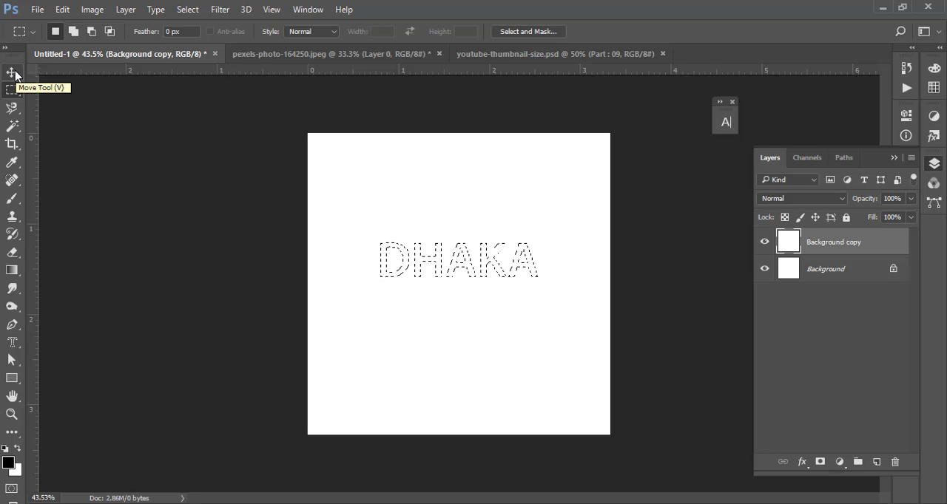
{"action": "left_click", "coordinate": [821, 463]}
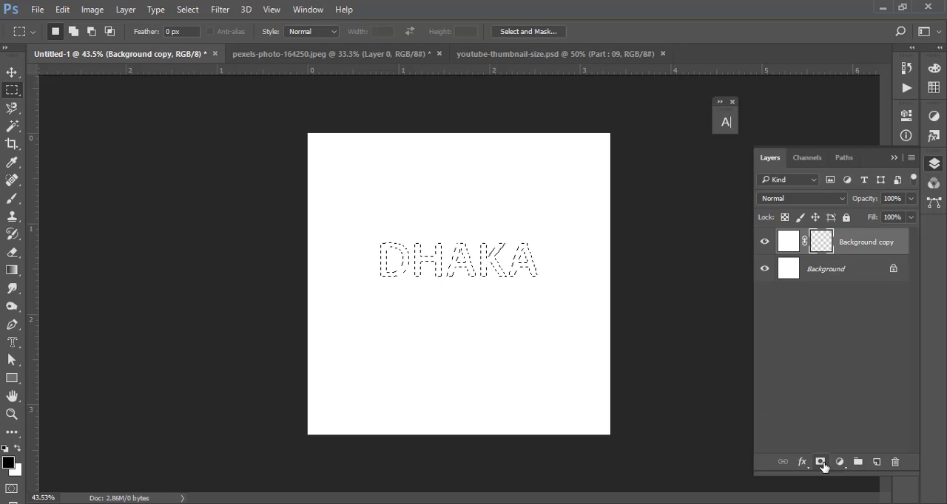
{"action": "left_click", "coordinate": [764, 271]}
{"action": "left_click", "coordinate": [764, 269]}
{"action": "left_click", "coordinate": [785, 273]}
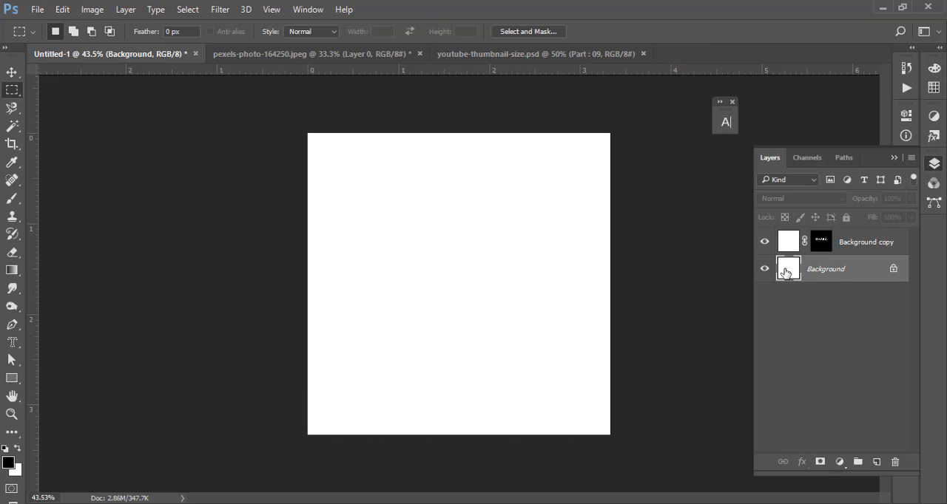
- Fill the Background layer with black and load the DHAKA selection from Background copy's layer mask
{"action": "key", "text": "alt+BackSpace"}
{"action": "left_click", "coordinate": [822, 247]}
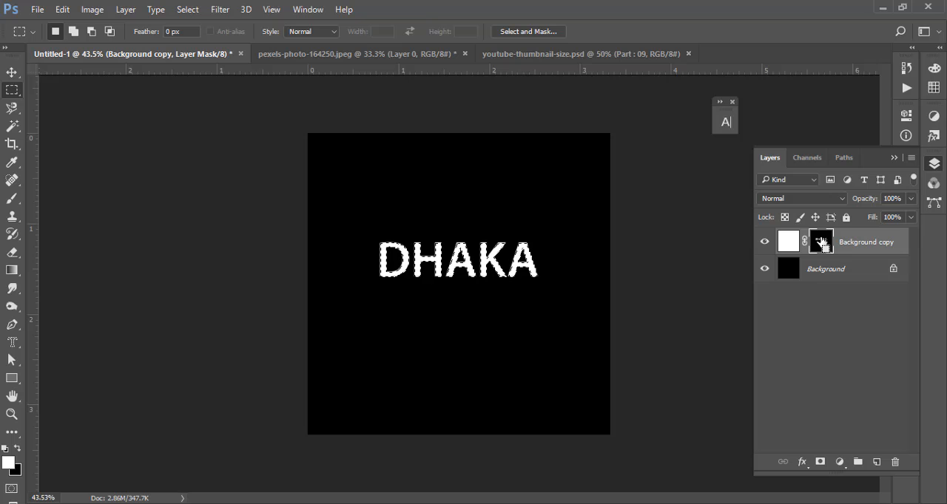
- Fill the selected DHAKA area of Background copy's layer mask with bright red, followed by bright green
{"action": "left_click", "coordinate": [8, 463]}
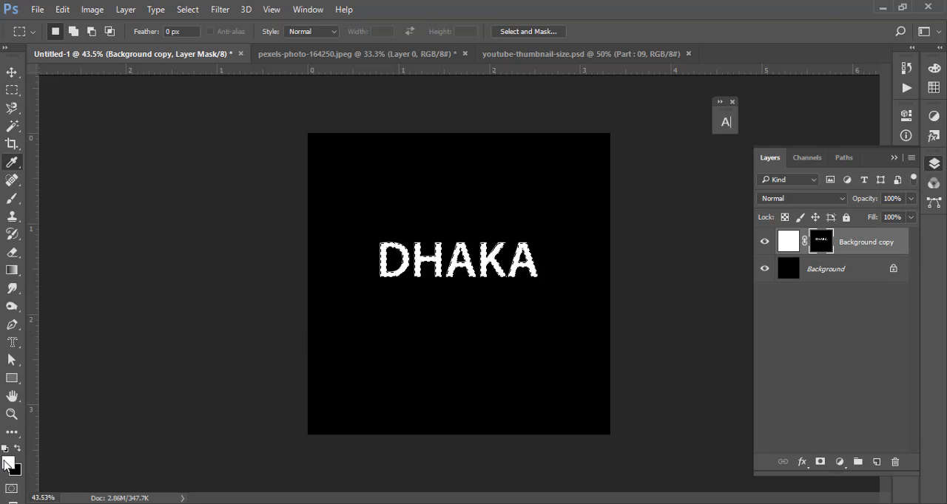
{"action": "left_click", "coordinate": [629, 52]}
{"action": "left_click", "coordinate": [771, 44]}
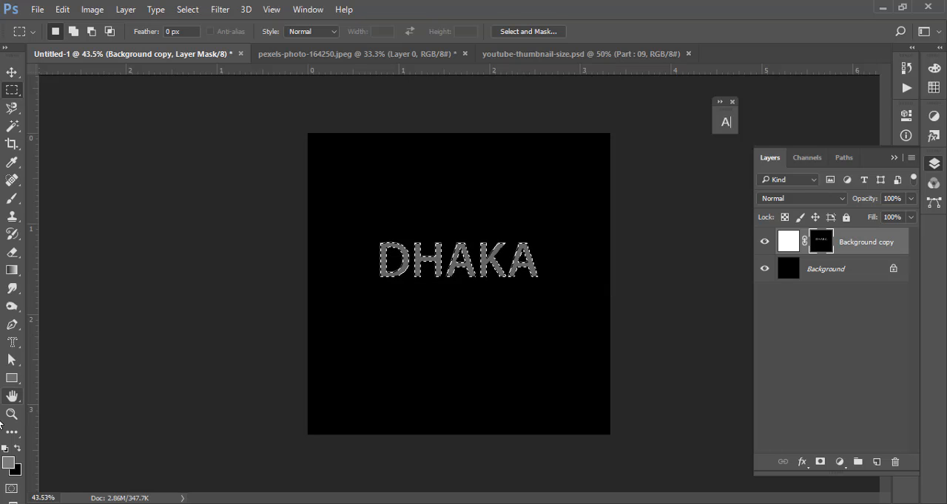
{"action": "left_click", "coordinate": [8, 463]}
{"action": "left_click", "coordinate": [653, 154]}
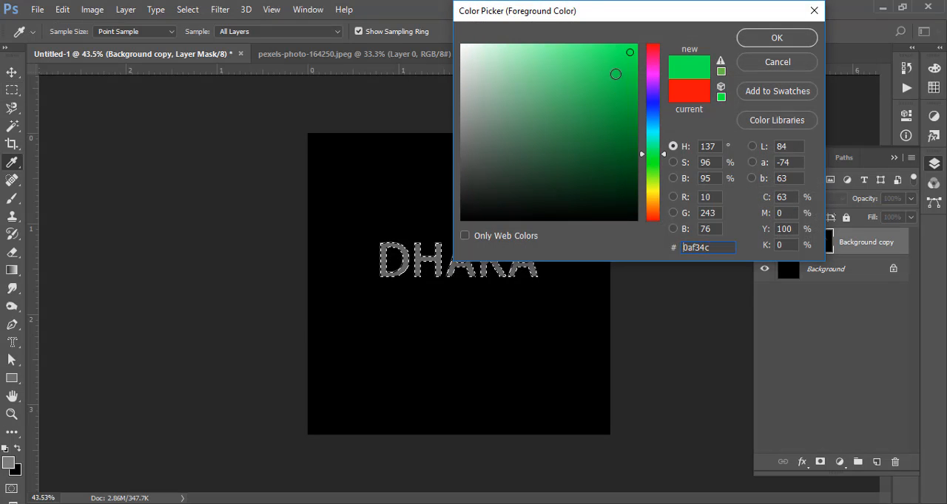
{"action": "left_click", "coordinate": [615, 67]}
{"action": "left_click", "coordinate": [759, 42]}
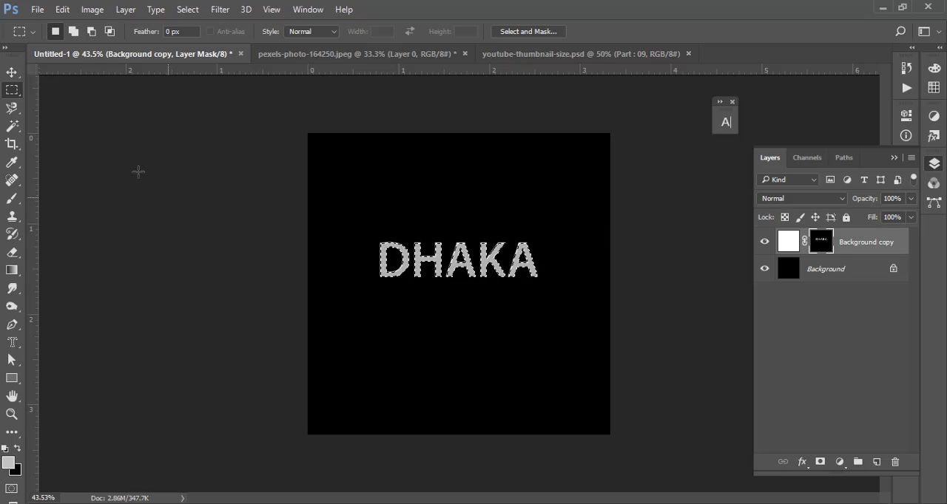
- Clear the DHAKA-shaped area from Background copy's layer mask using the active selection
{"action": "left_click", "coordinate": [13, 71]}
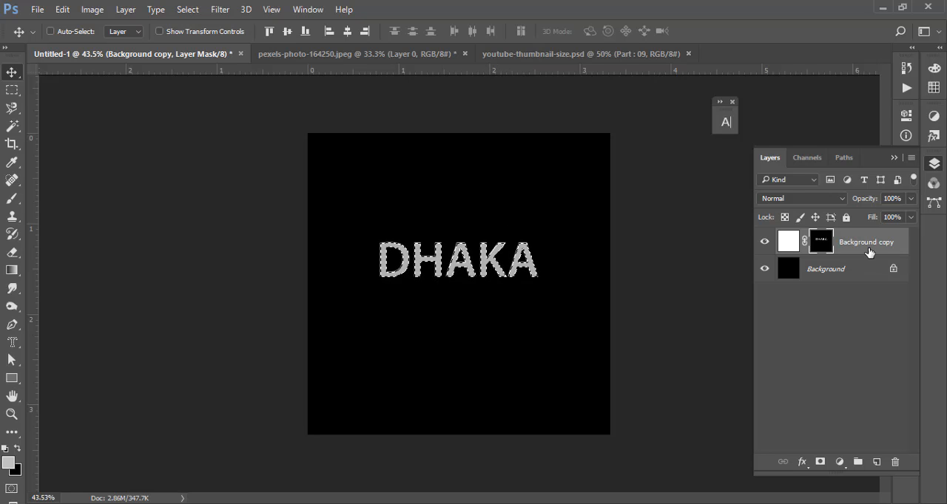
{"action": "key", "text": "Delete"}
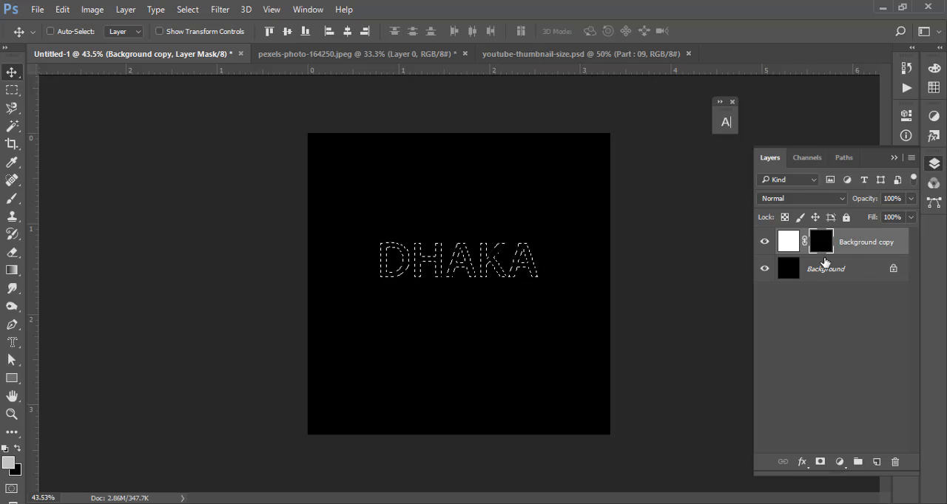
- Copy the entire pexels-photo-164250.jpeg image and paste it as a new layer above Background copy in Untitled-1
{"action": "left_click", "coordinate": [35, 11]}
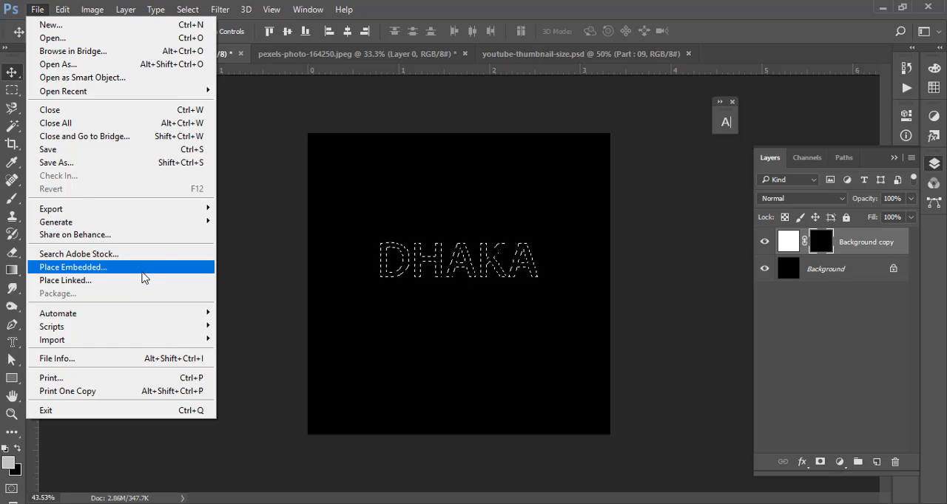
{"action": "left_click", "coordinate": [391, 53]}
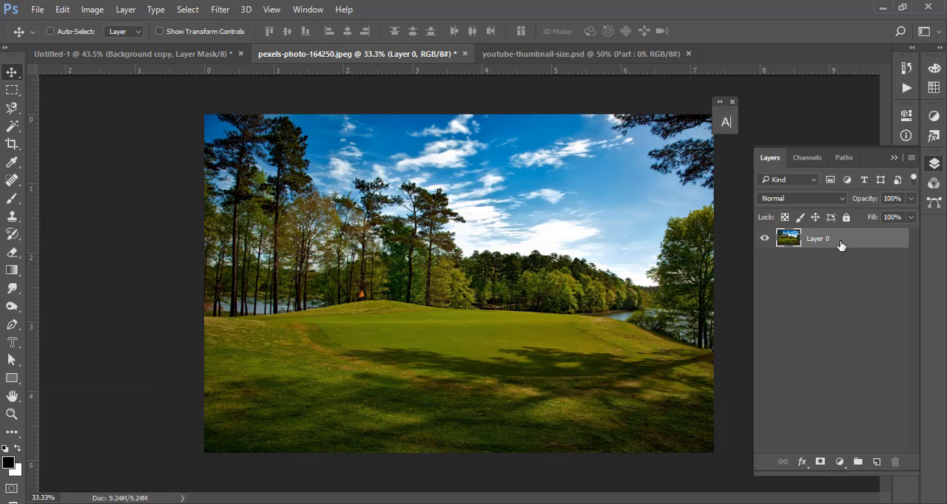
{"action": "key", "text": "ctrl+a"}
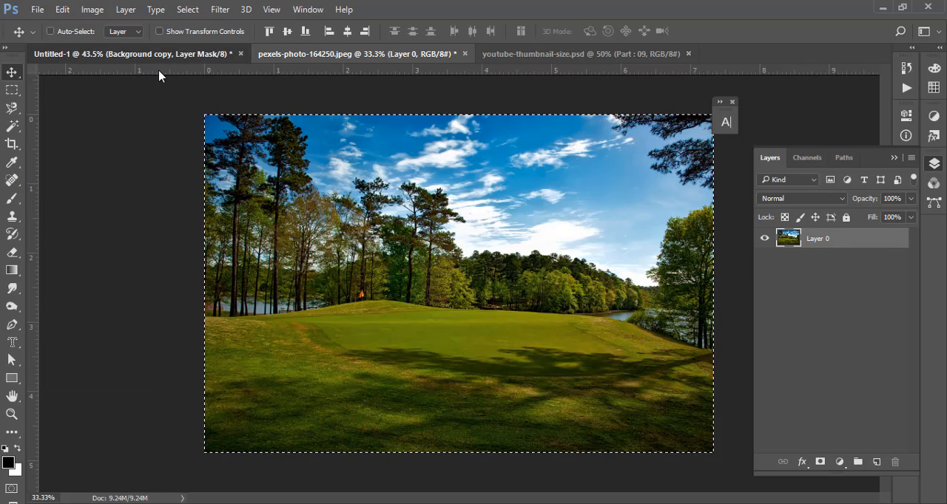
{"action": "left_click", "coordinate": [158, 54]}
{"action": "key", "text": "x"}
{"action": "key", "text": "ctrl+v"}
{"action": "key", "text": "d"}
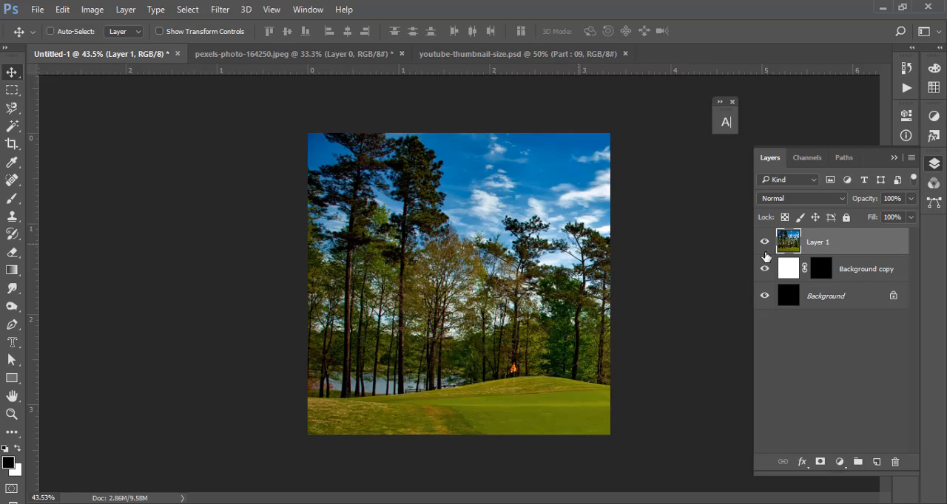
- Clip the pasted photo layer to Background copy, shift the photo and inspect the DHAKA lettering up close
{"action": "left_click", "coordinate": [856, 255], "text": "alt"}
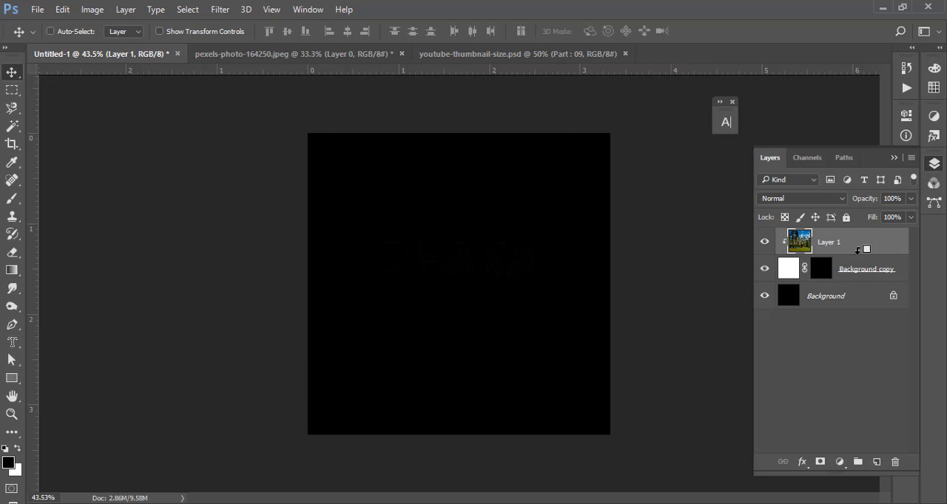
{"action": "left_click_drag", "start_coordinate": [442, 267], "coordinate": [414, 257]}
{"action": "left_click_drag", "start_coordinate": [390, 215], "coordinate": [451, 281]}
{"action": "left_click_drag", "start_coordinate": [472, 330], "coordinate": [368, 239]}
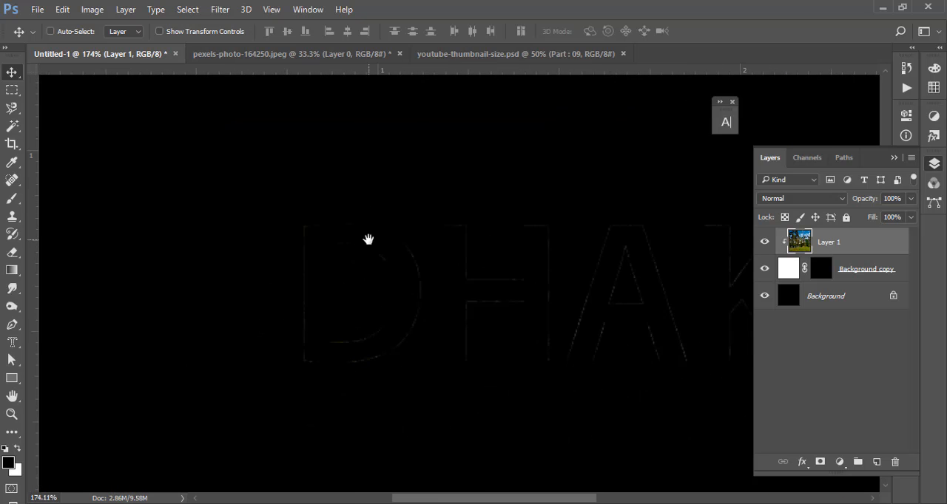
{"action": "left_click_drag", "start_coordinate": [475, 257], "coordinate": [477, 257]}
{"action": "left_click_drag", "start_coordinate": [514, 248], "coordinate": [437, 227]}
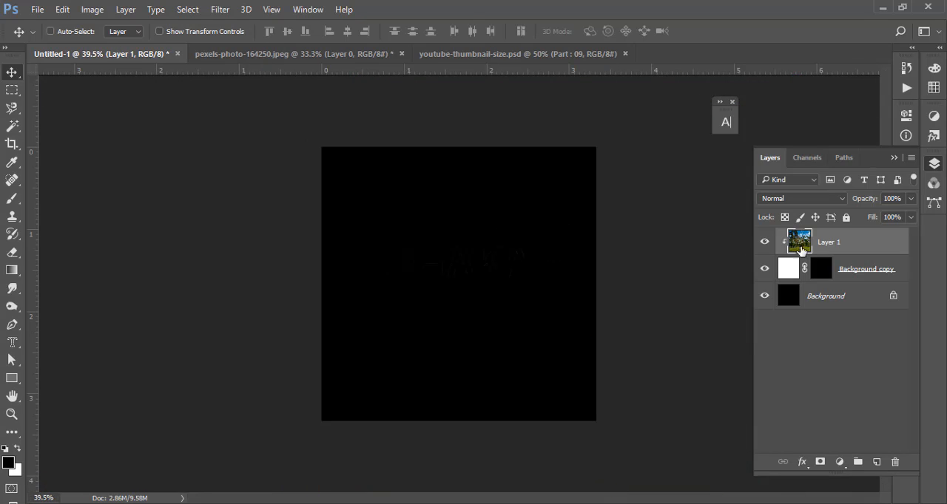
- Delete the clipped photo layer and Background copy, keeping only the black Background
{"action": "key", "text": "Delete"}
{"action": "key", "text": "Delete"}
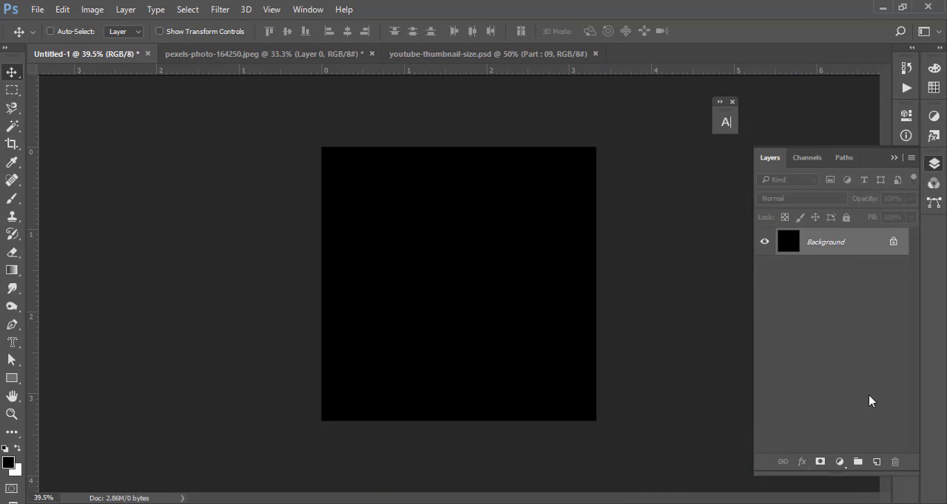
- Add the text MASK on the black canvas with the Horizontal Type tool and move it slightly right
{"action": "left_click", "coordinate": [14, 344]}
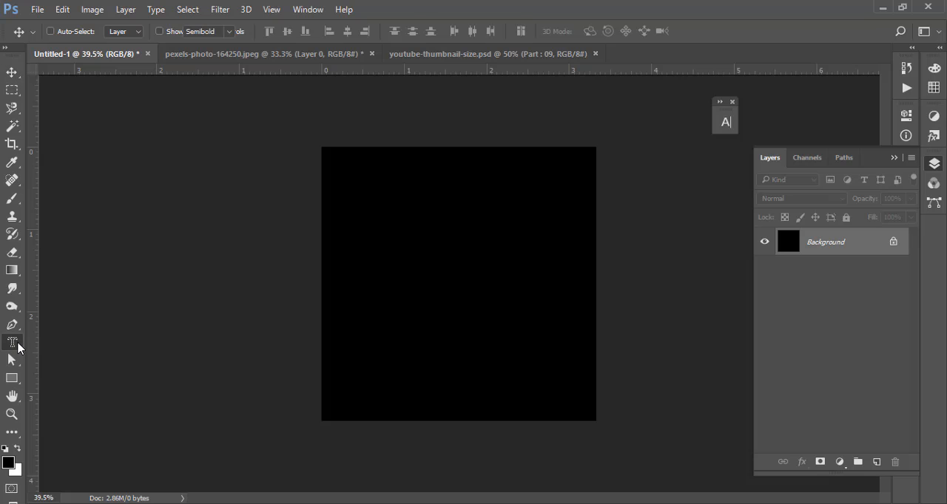
{"action": "right_click", "coordinate": [16, 345]}
{"action": "left_click", "coordinate": [85, 343]}
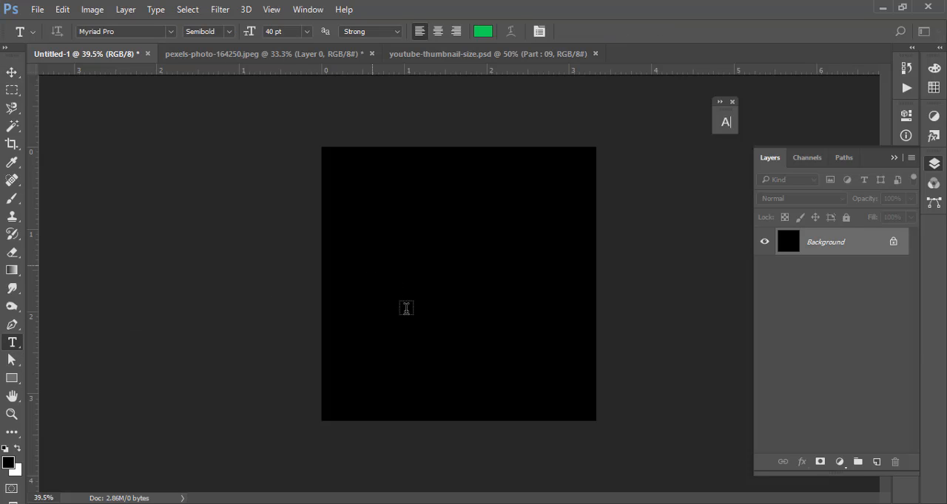
{"action": "left_click", "coordinate": [406, 309]}
{"action": "type", "text": "DH"}
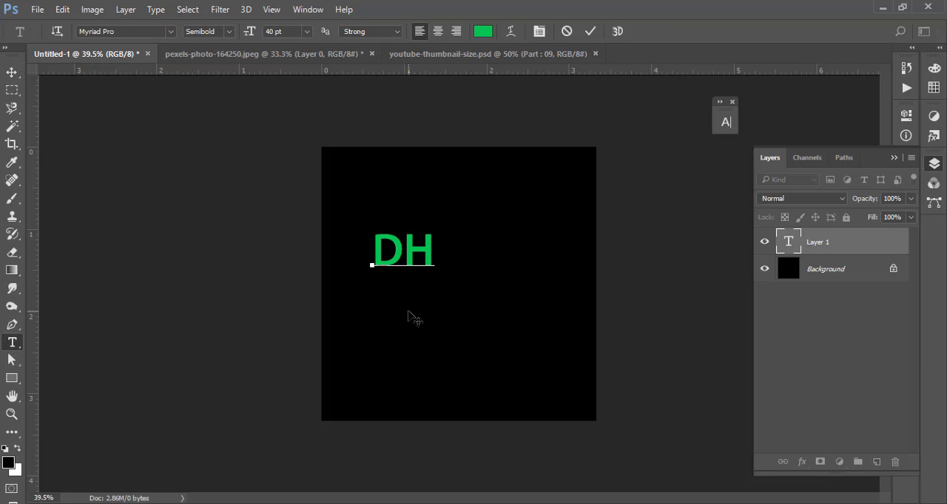
{"action": "key", "text": "ctrl+z"}
{"action": "type", "text": "MASK"}
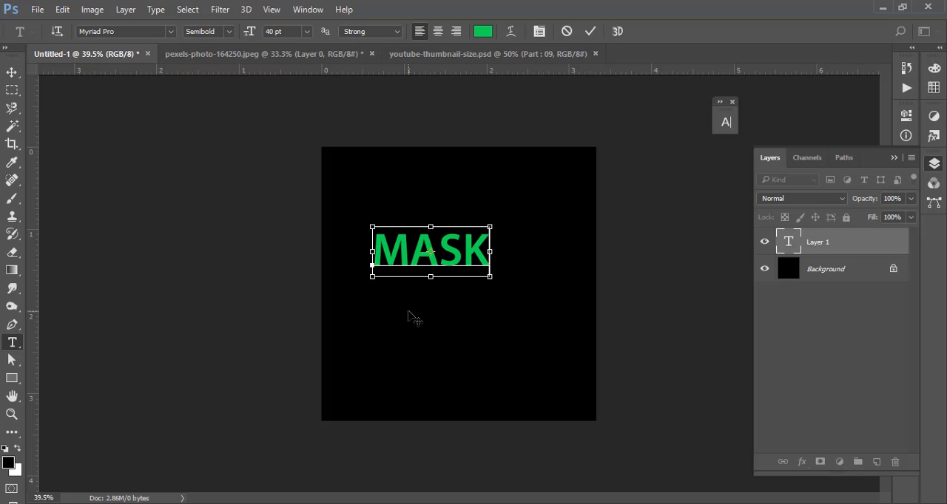
{"action": "key", "text": "ctrl+Return"}
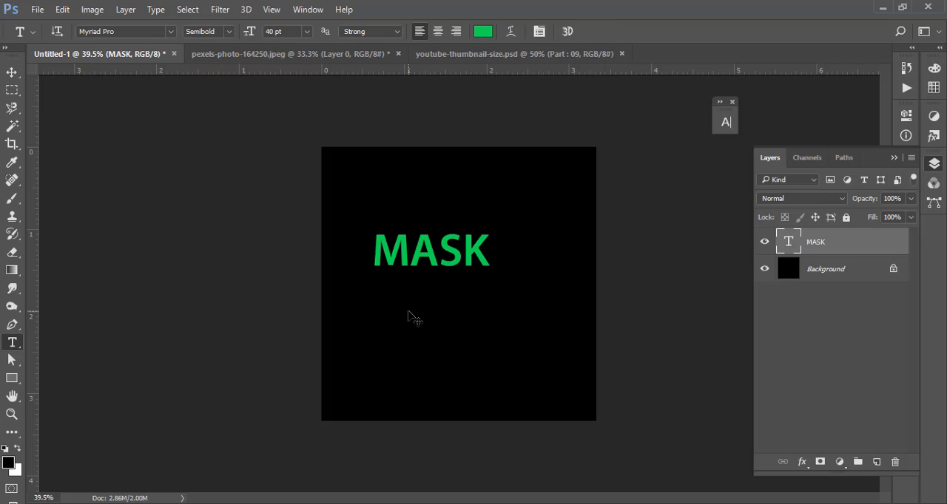
{"action": "left_click", "coordinate": [12, 71]}
{"action": "left_click_drag", "start_coordinate": [449, 259], "coordinate": [475, 259]}
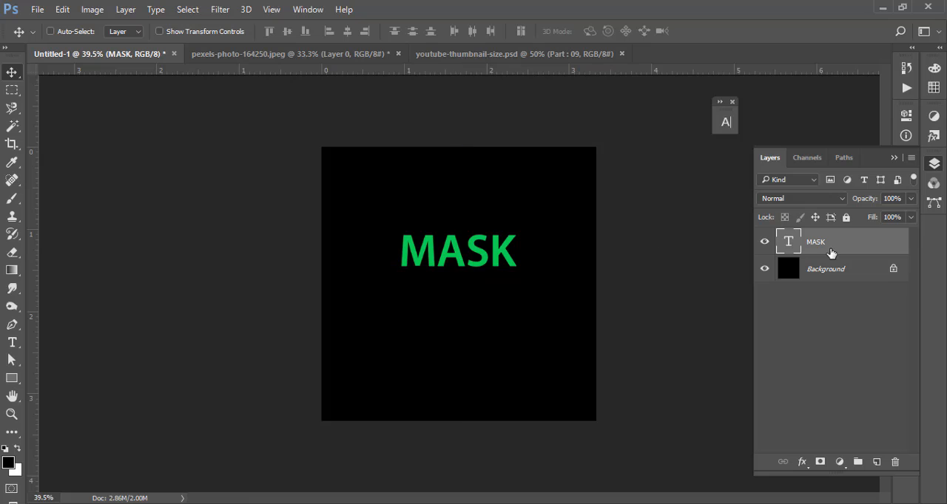
{"action": "right_click", "coordinate": [821, 246]}
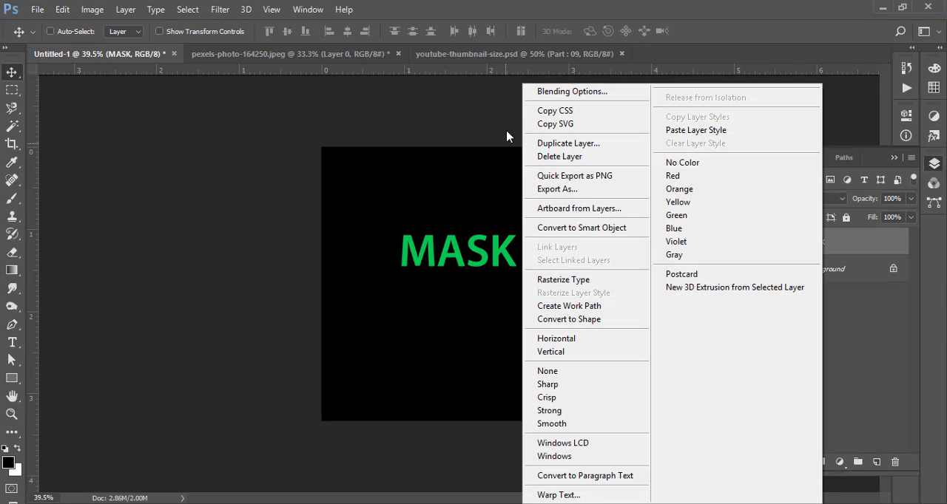
{"action": "left_click", "coordinate": [854, 402]}
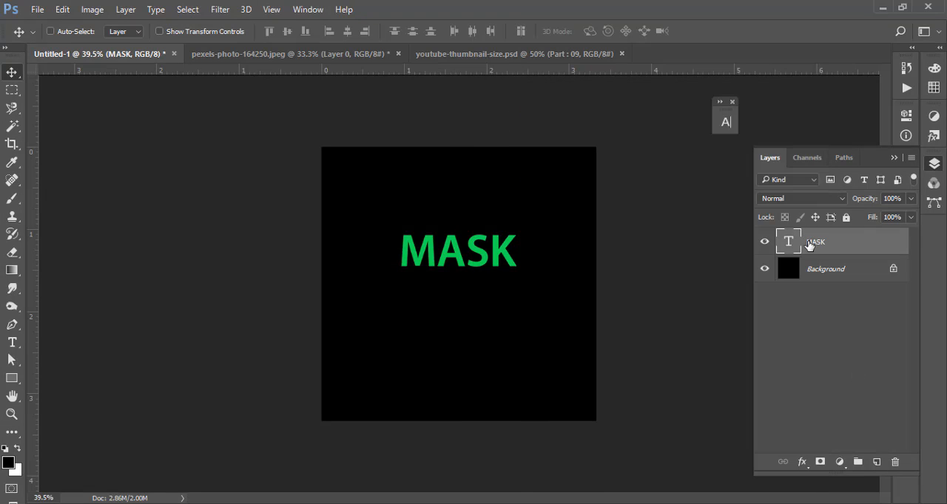
{"action": "right_click", "coordinate": [807, 246]}
{"action": "left_click", "coordinate": [807, 246]}
{"action": "double_click", "coordinate": [786, 243]}
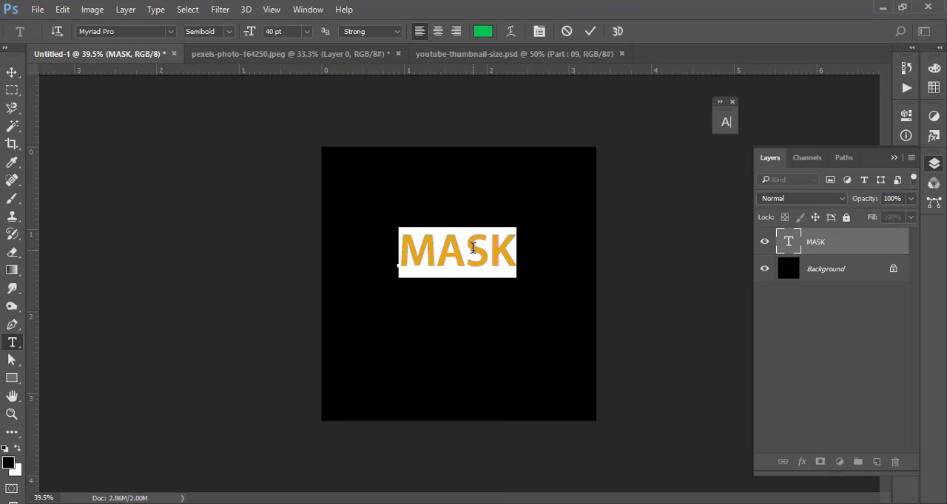
{"action": "left_click", "coordinate": [589, 32]}
{"action": "key", "text": "v"}
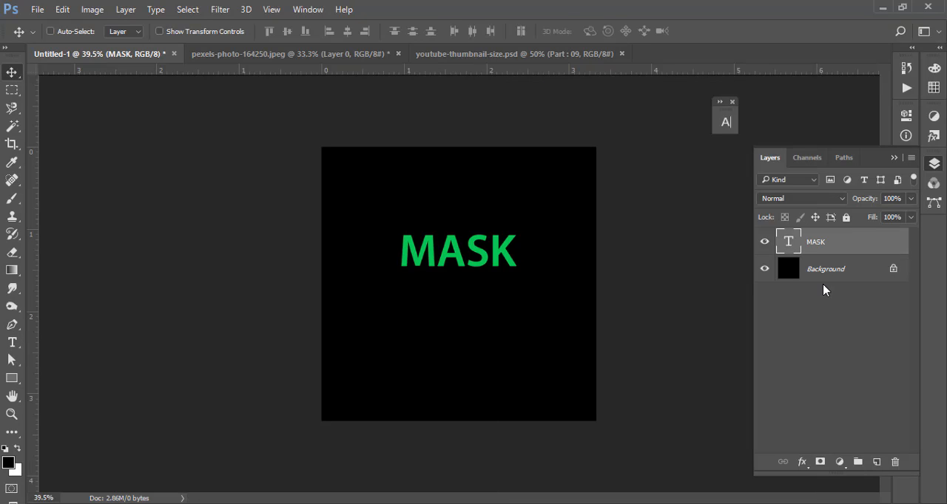
- Rasterize the MASK type layer and move the lettering slightly down and right
{"action": "right_click", "coordinate": [814, 244]}
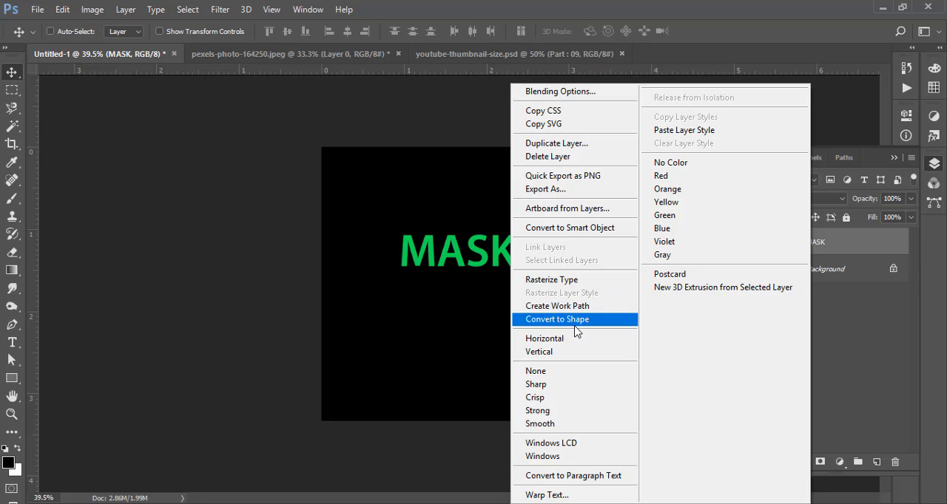
{"action": "left_click", "coordinate": [571, 281]}
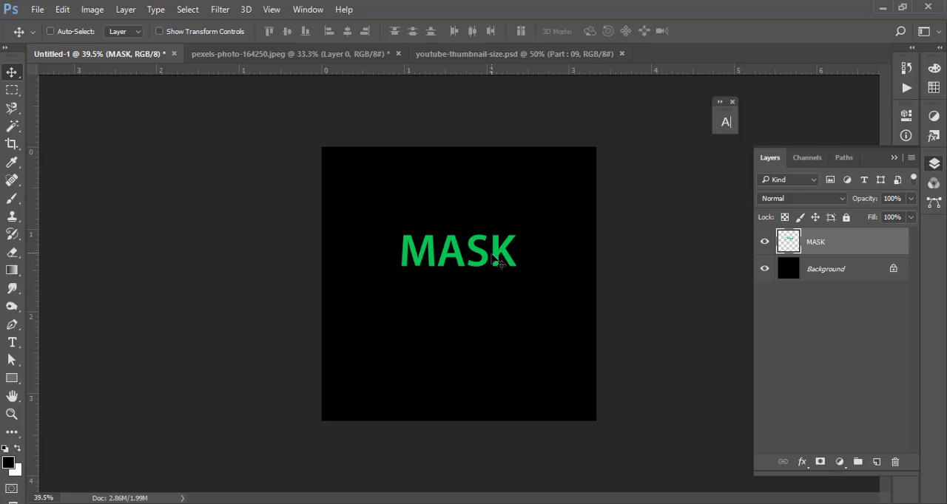
{"action": "left_click_drag", "start_coordinate": [499, 260], "coordinate": [507, 265]}
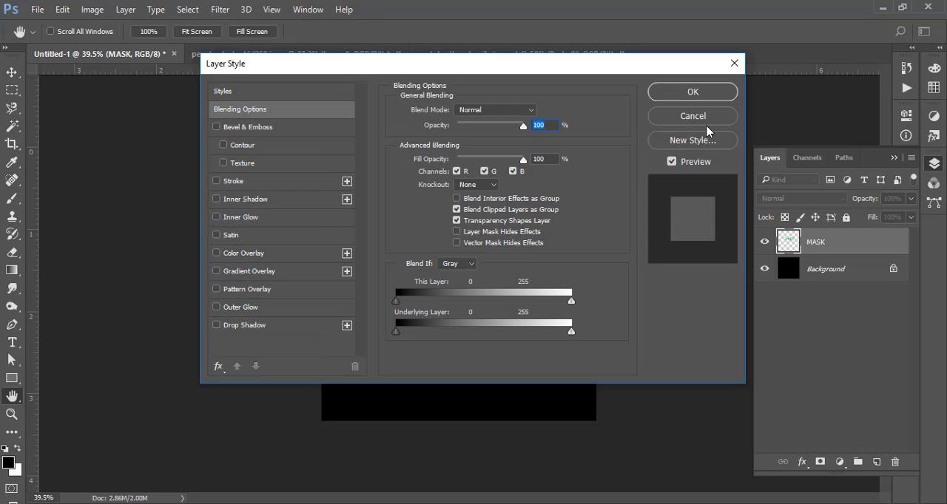
- Load the rasterized MASK lettering as a selection and delete its green pixels
{"action": "left_click", "coordinate": [707, 124]}
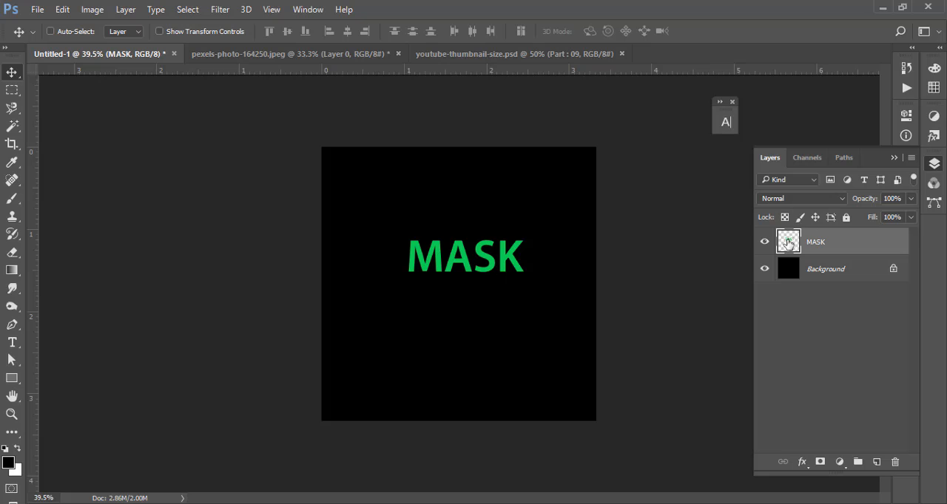
{"action": "left_click", "coordinate": [782, 244], "text": "ctrl"}
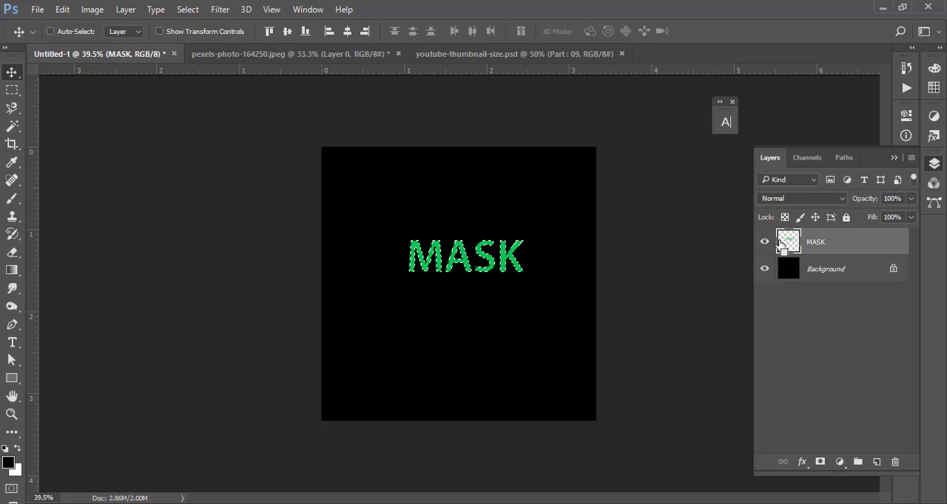
{"action": "key", "text": "Delete"}
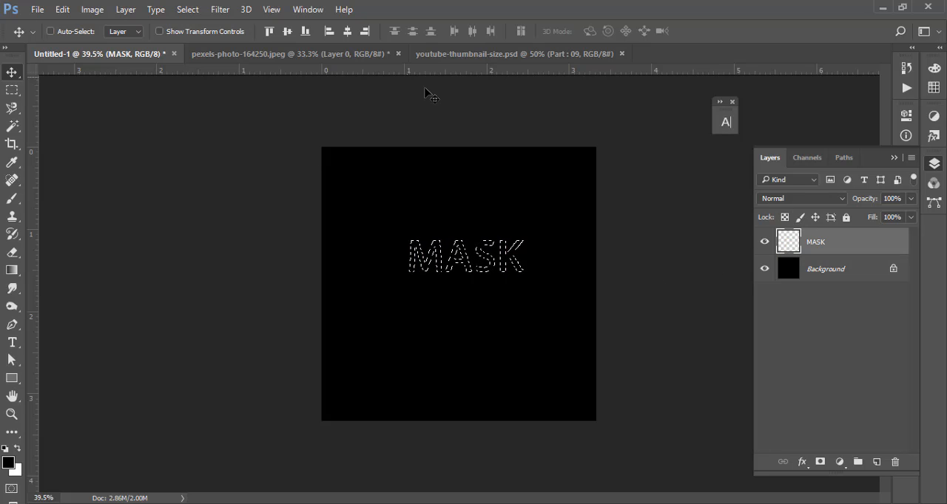
- Paste the copied photo above the MASK layer, clip it to that layer and reposition it horizontally
{"action": "key", "text": "ctrl"}
{"action": "key", "text": "ctrl+v"}
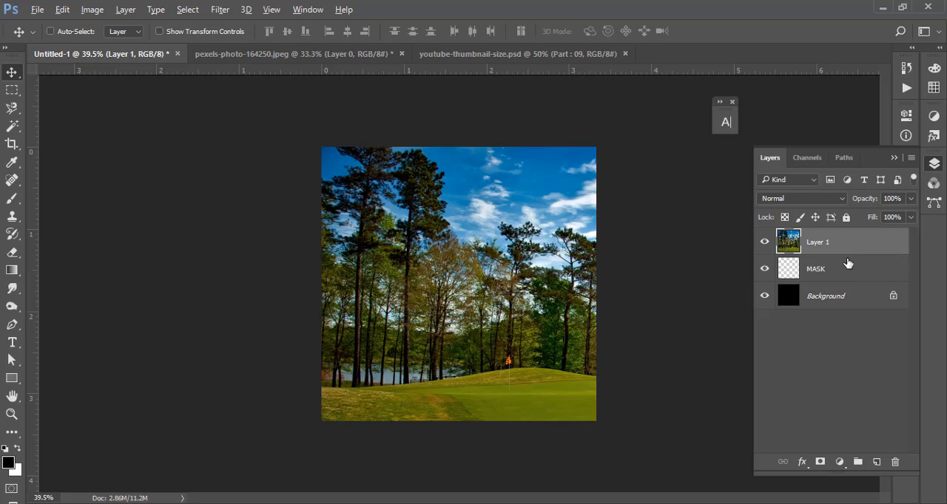
{"action": "left_click", "coordinate": [851, 252], "text": "alt"}
{"action": "key", "text": "ctrl"}
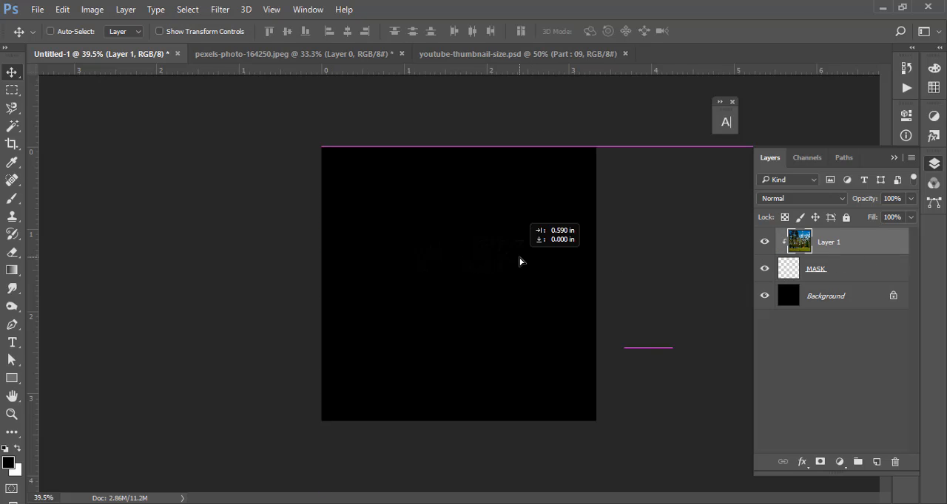
{"action": "left_click_drag", "start_coordinate": [424, 259], "coordinate": [418, 259]}
- Scale down the clipped photo over the MASK lettering with Free Transform and apply the change
{"action": "key", "text": "ctrl+space"}
{"action": "left_click_drag", "start_coordinate": [461, 220], "coordinate": [473, 247]}
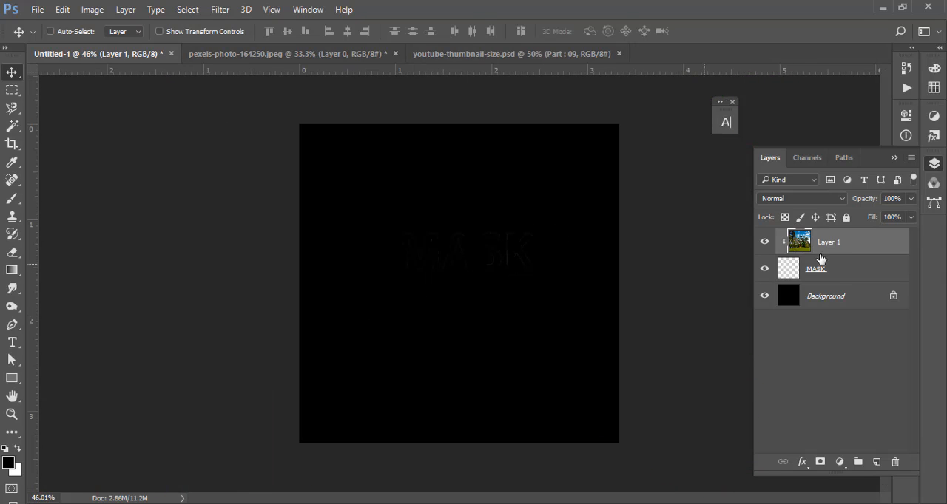
{"action": "key", "text": "ctrl+t"}
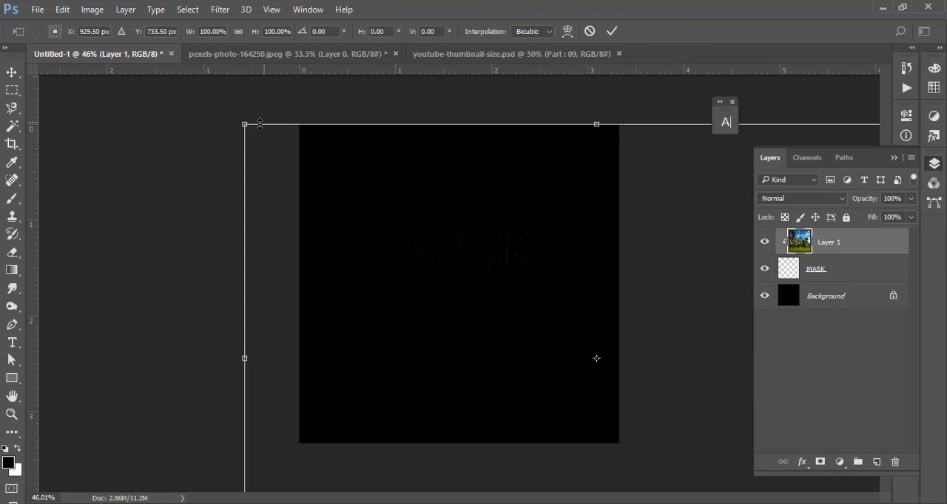
{"action": "left_click_drag", "start_coordinate": [258, 130], "coordinate": [439, 350]}
{"action": "left_click", "coordinate": [611, 31]}
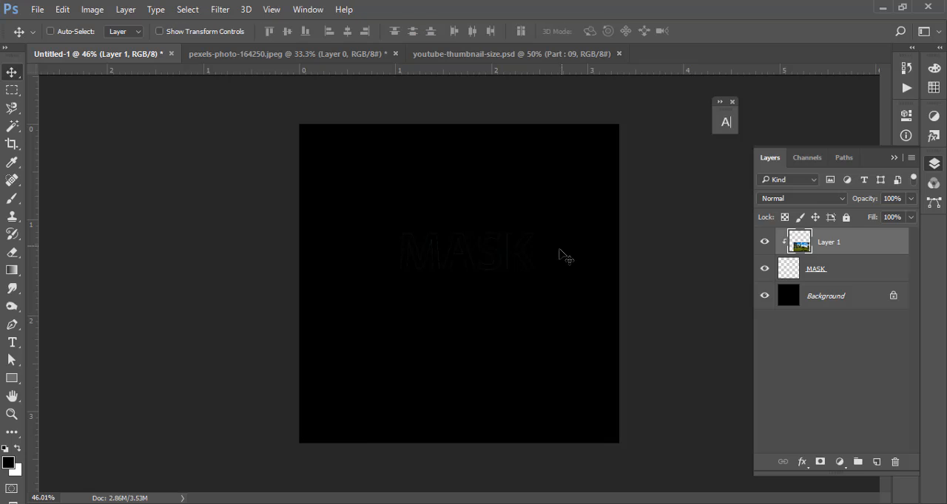
{"action": "right_click", "coordinate": [844, 251]}
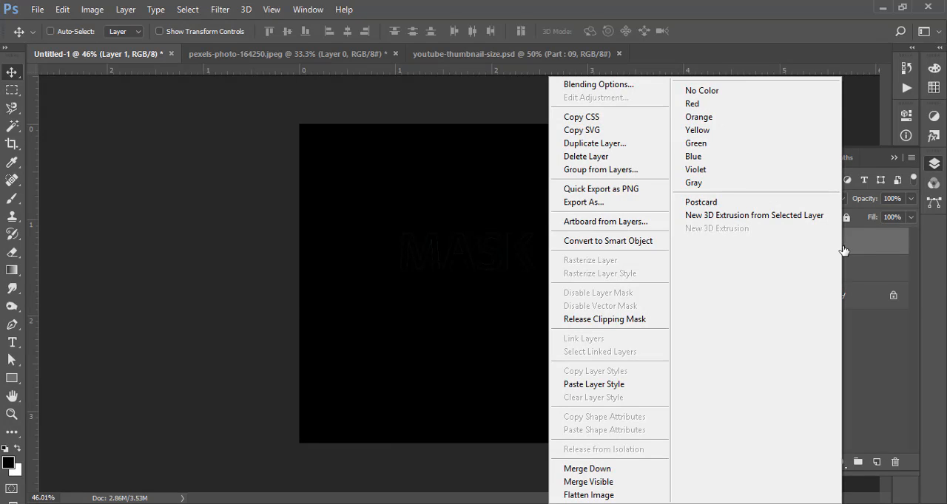
{"action": "left_click", "coordinate": [879, 236]}
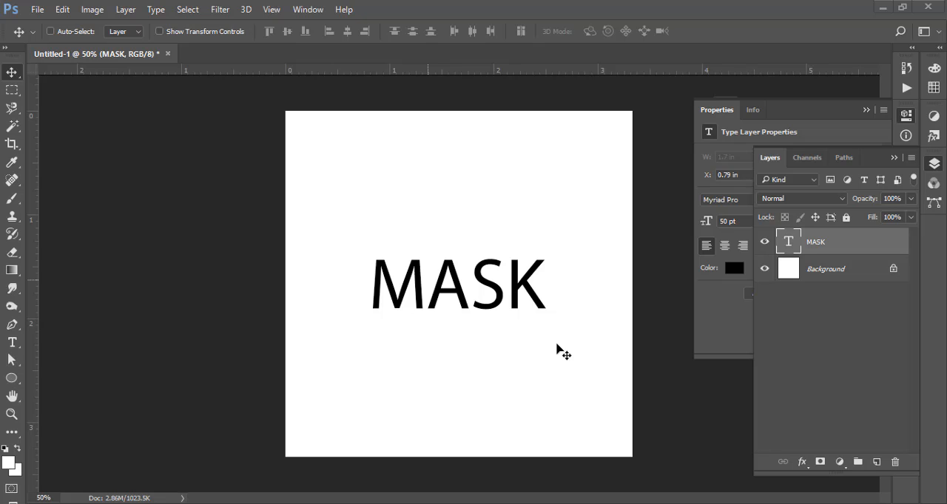
- Load the MASK type layer's outline as a selection and fill it with white on a new layer
{"action": "key", "text": "ctrl"}
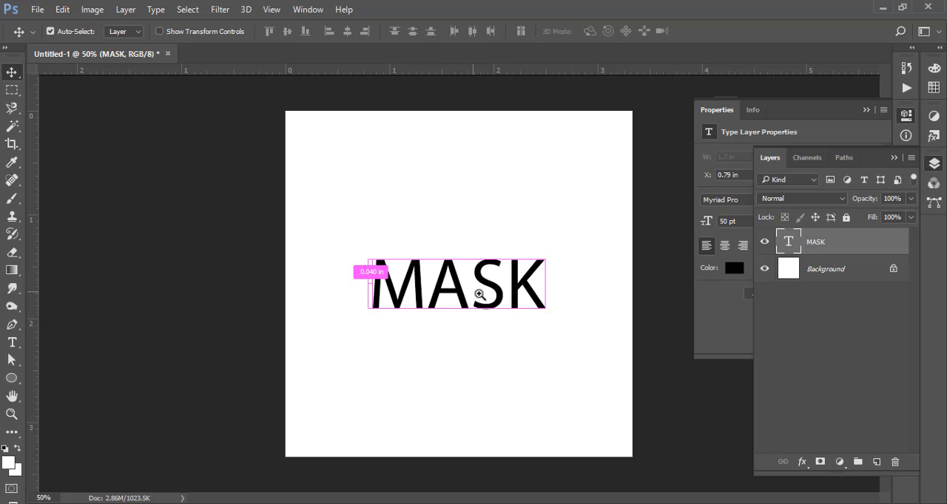
{"action": "left_click_drag", "start_coordinate": [480, 294], "coordinate": [517, 300]}
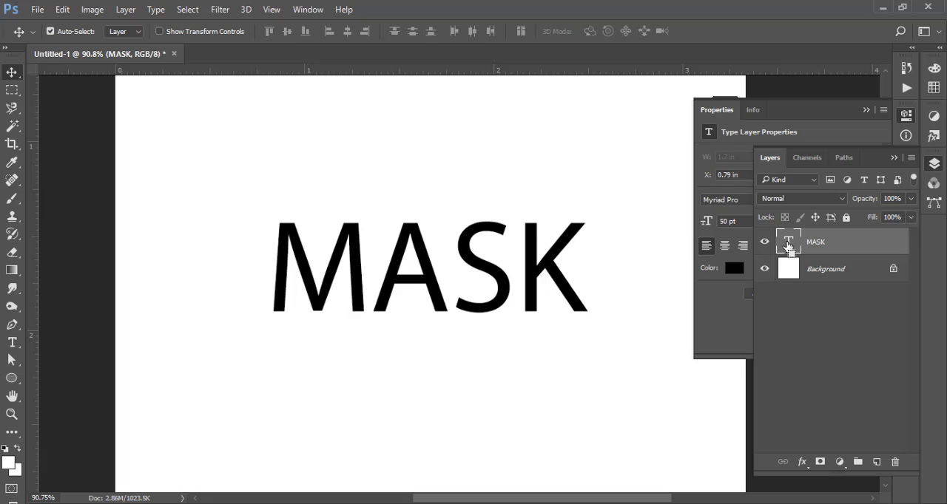
{"action": "left_click", "coordinate": [788, 247], "text": "ctrl"}
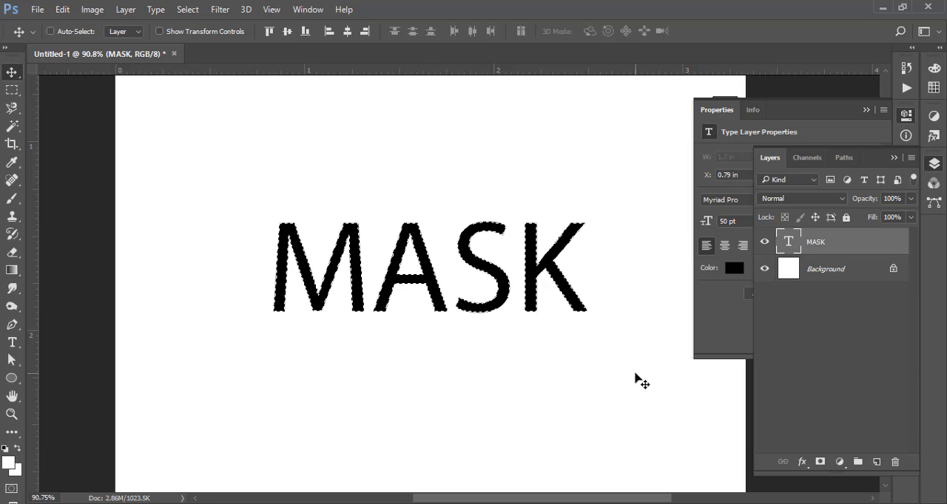
{"action": "left_click", "coordinate": [876, 462]}
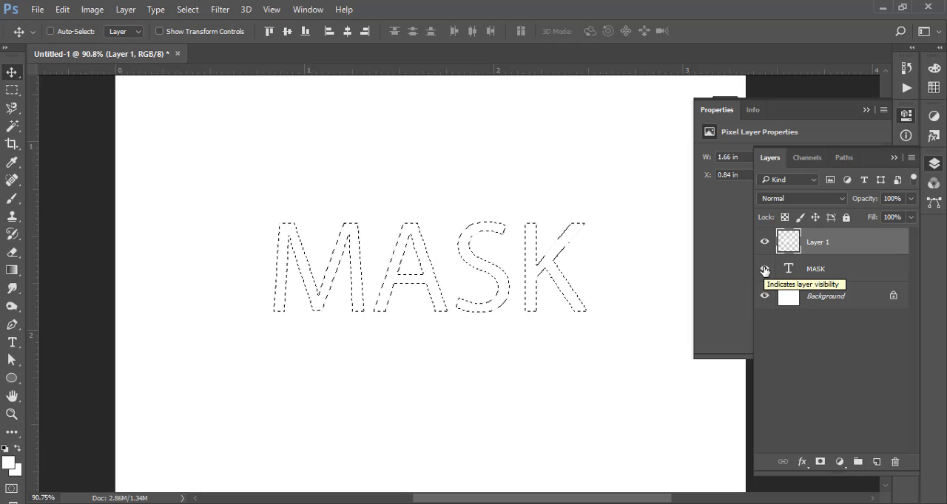
- Hide the MASK type layer, clear the selection and check the white lettering by loading Layer 1's outline briefly
{"action": "left_click", "coordinate": [765, 270]}
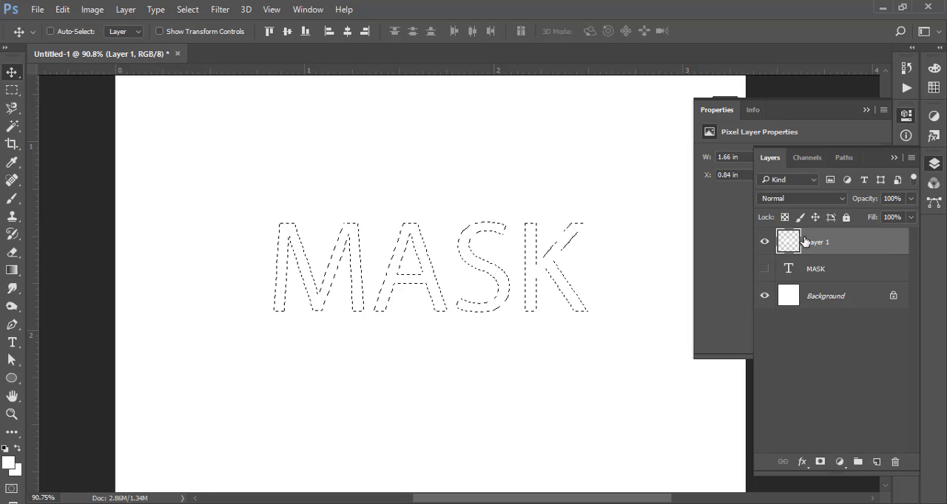
{"action": "key", "text": "ctrl+d"}
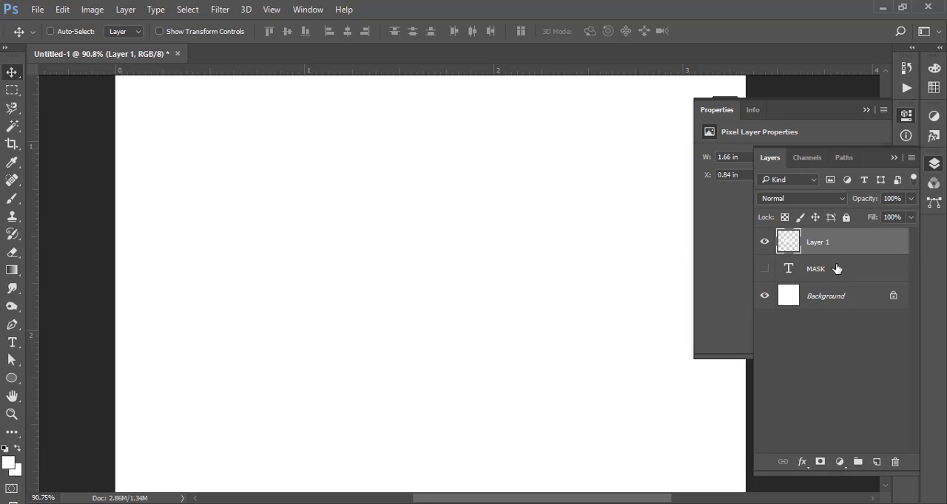
{"action": "left_click", "coordinate": [790, 245], "text": "ctrl"}
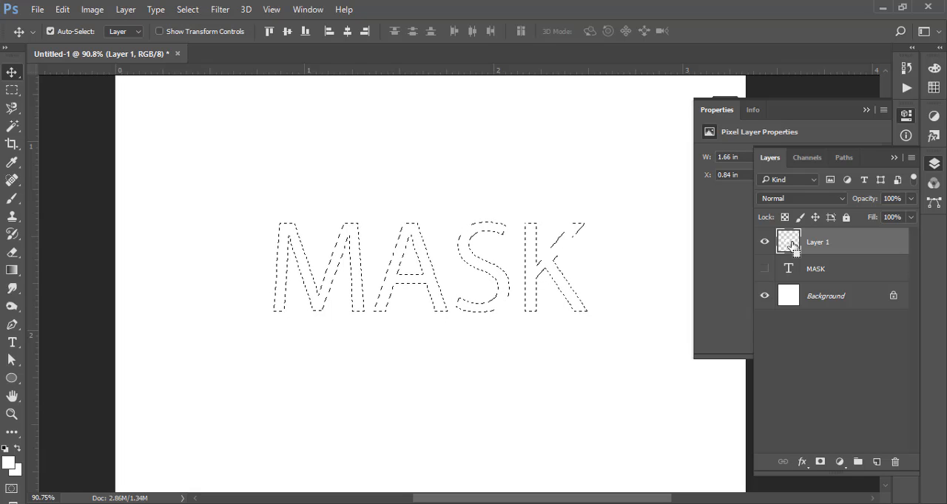
{"action": "key", "text": "ctrl+d"}
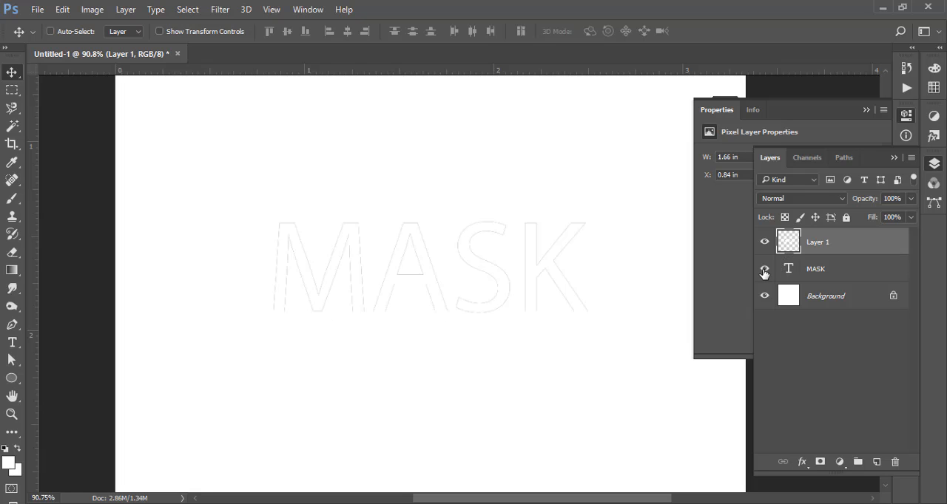
- Delete the MASK type layer, keep Layer 1 visible and load its lettering outline as a selection
{"action": "left_click", "coordinate": [764, 269]}
{"action": "left_click", "coordinate": [764, 242]}
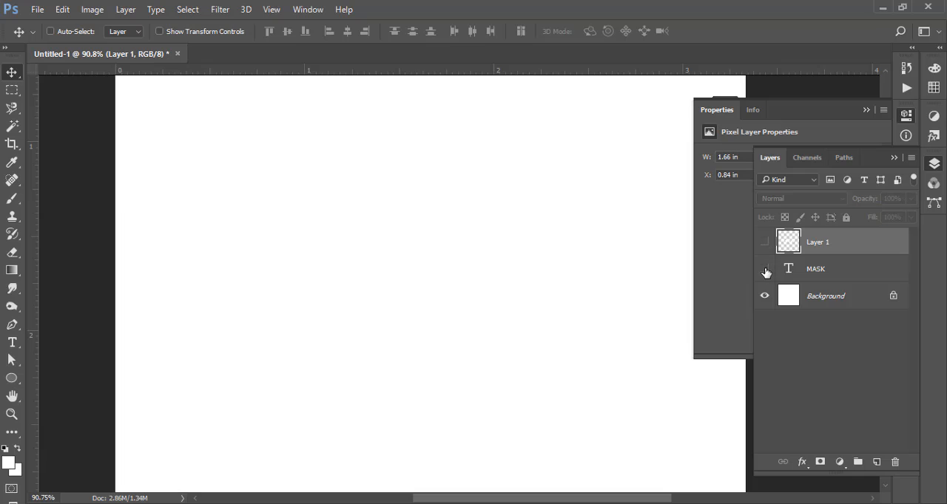
{"action": "left_click", "coordinate": [764, 270]}
{"action": "left_click", "coordinate": [764, 271]}
{"action": "left_click", "coordinate": [814, 270]}
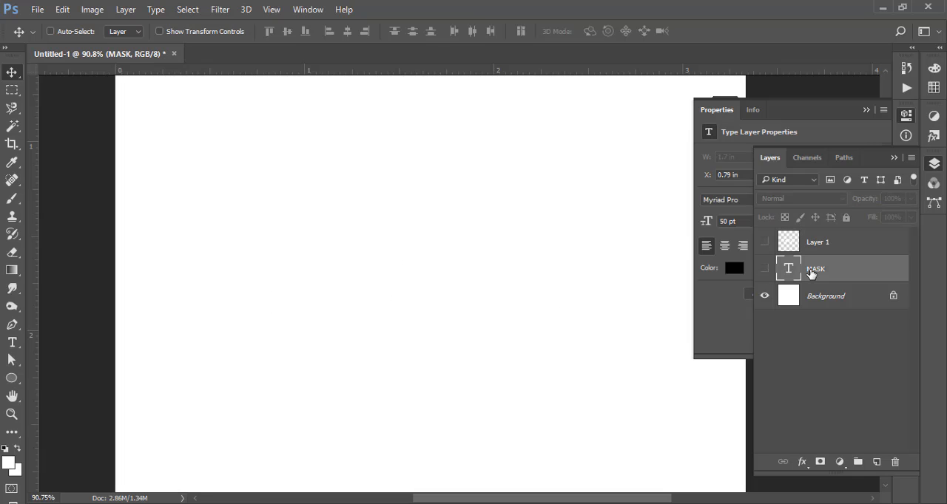
{"action": "key", "text": "Delete"}
{"action": "left_click", "coordinate": [764, 242]}
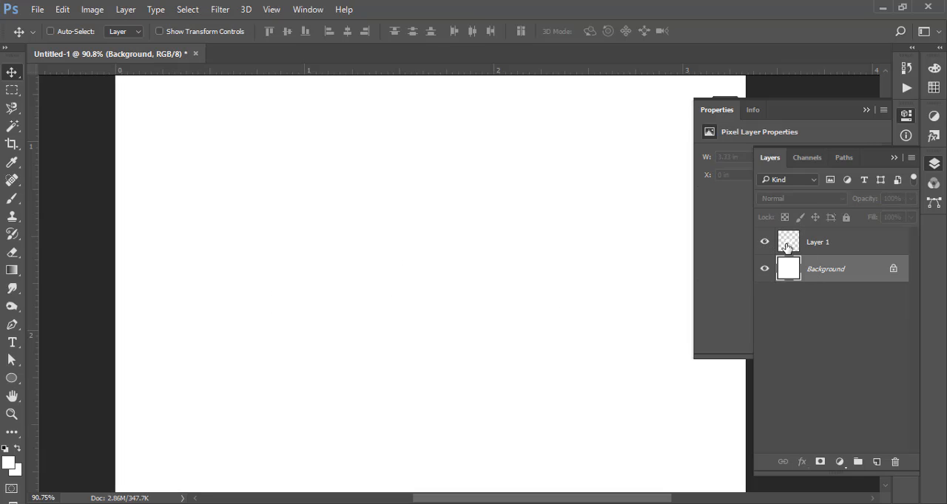
{"action": "left_click", "coordinate": [790, 246]}
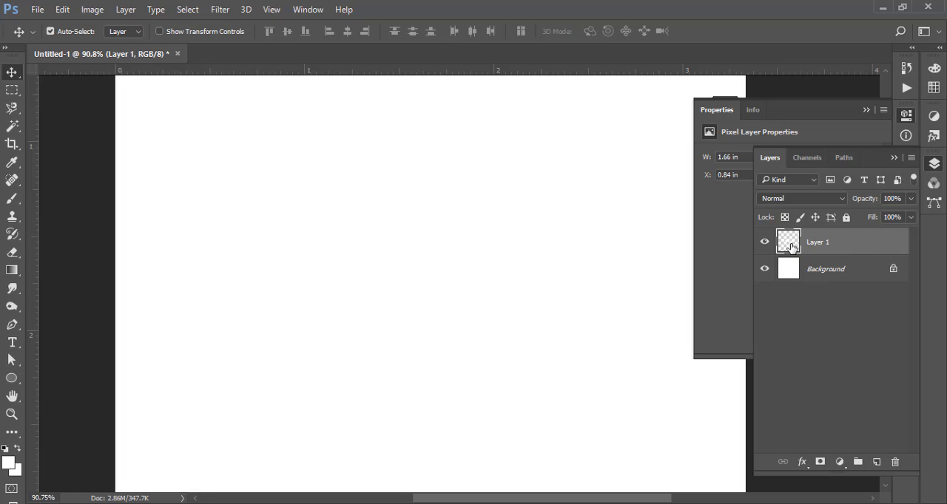
{"action": "left_click", "coordinate": [790, 246], "text": "ctrl"}
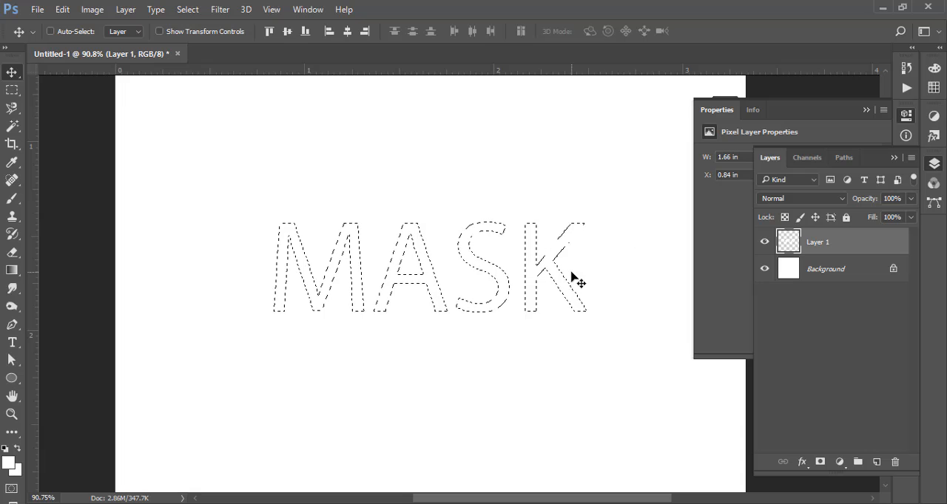
{"action": "left_click", "coordinate": [37, 9]}
{"action": "left_click", "coordinate": [53, 38]}
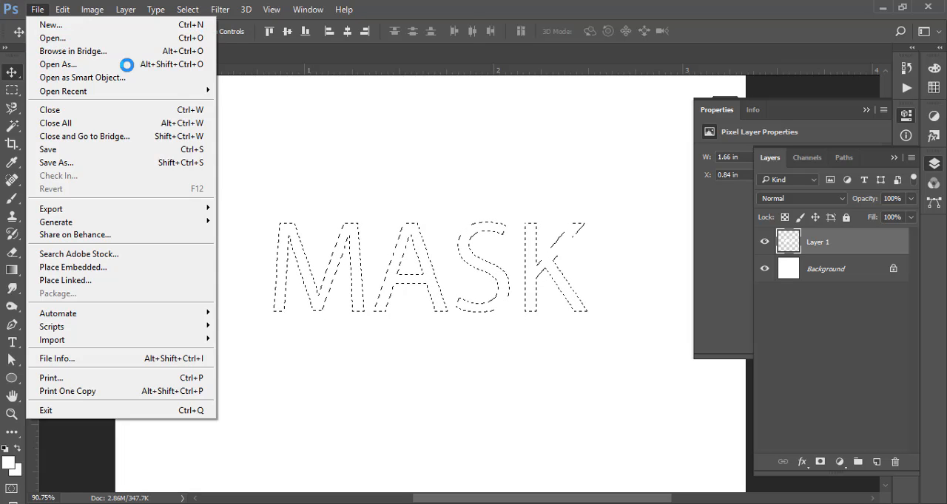
{"action": "scroll", "coordinate": [259, 213], "scroll_direction": "down", "scroll_amount": 15}
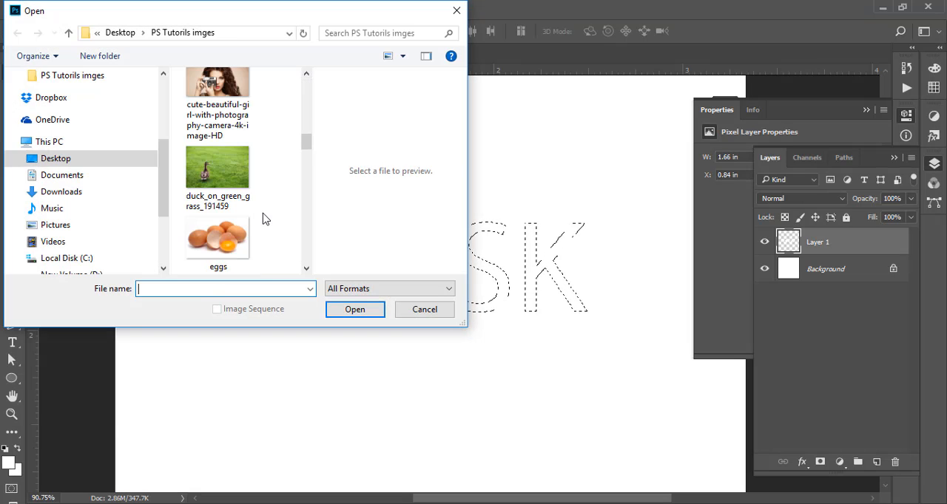
{"action": "scroll", "coordinate": [264, 215], "scroll_direction": "up", "scroll_amount": 3}
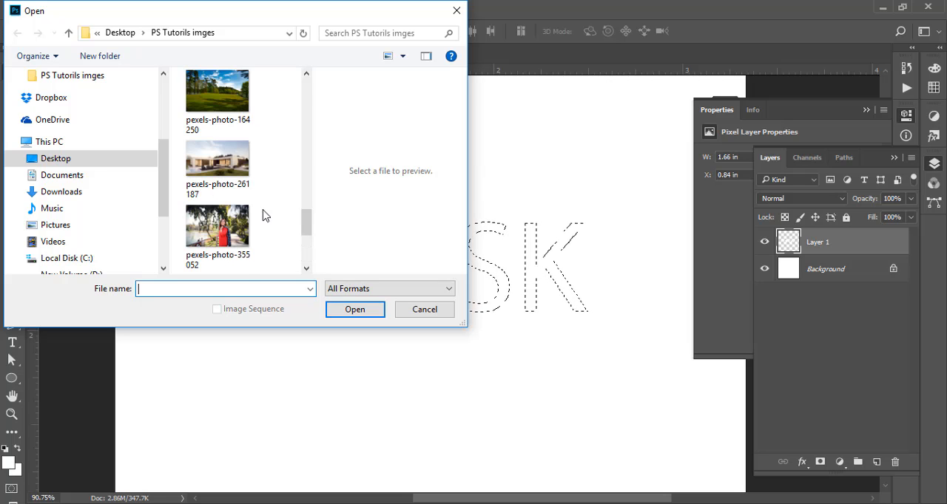
{"action": "scroll", "coordinate": [264, 202], "scroll_direction": "down", "scroll_amount": 3}
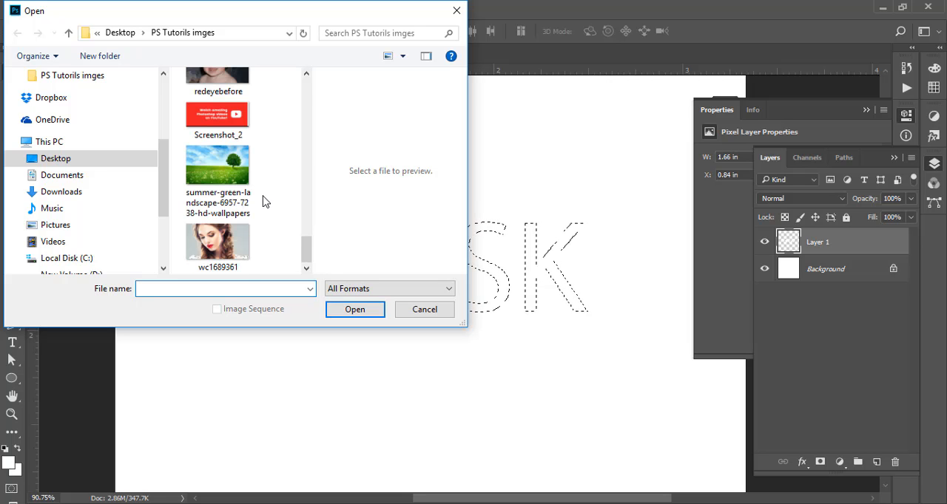
{"action": "double_click", "coordinate": [225, 172]}
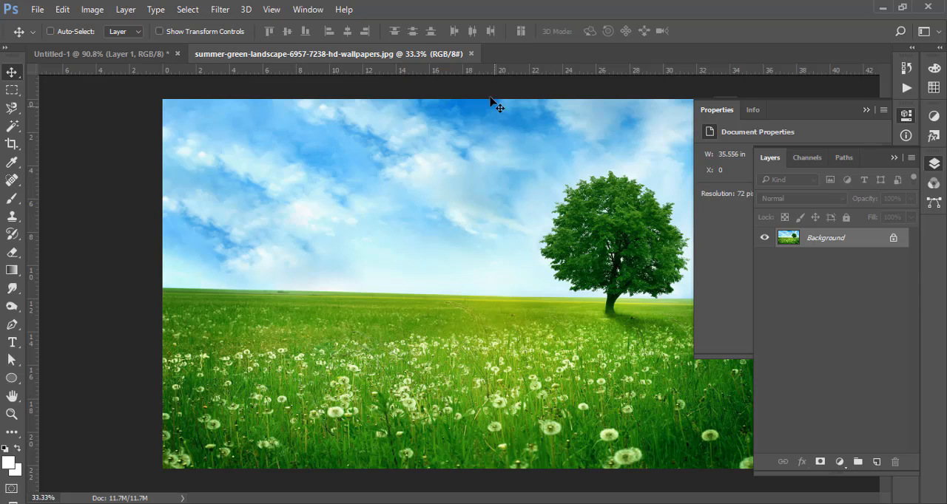
{"action": "left_click", "coordinate": [470, 53]}
- Open the portrait photo wc1689361 from the PS Tutorils imges folder and convert its background into a regular layer
{"action": "left_click", "coordinate": [37, 9]}
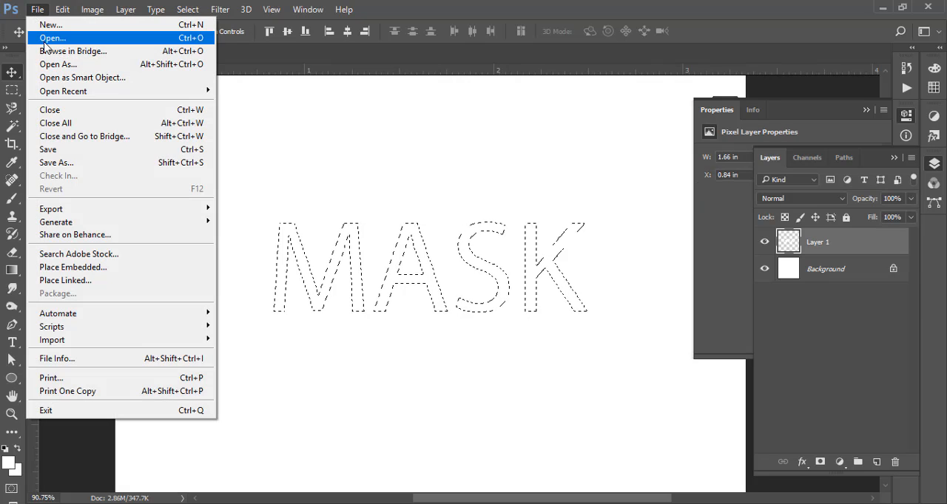
{"action": "left_click", "coordinate": [49, 37]}
{"action": "scroll", "coordinate": [256, 222], "scroll_direction": "down", "scroll_amount": 5}
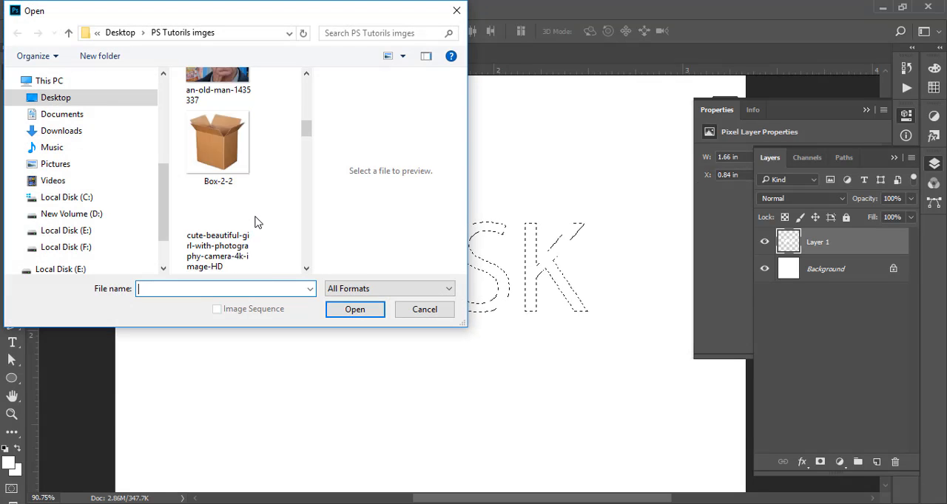
{"action": "scroll", "coordinate": [256, 222], "scroll_direction": "down", "scroll_amount": 6}
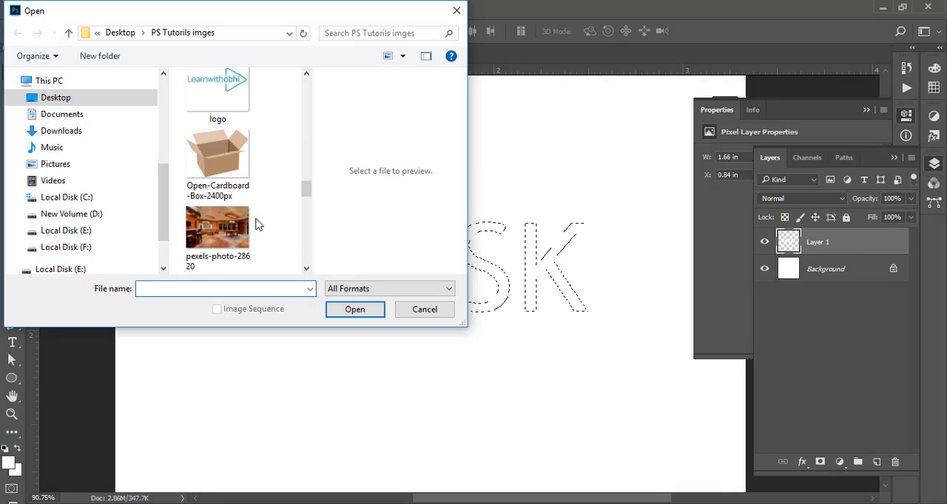
{"action": "scroll", "coordinate": [256, 224], "scroll_direction": "down", "scroll_amount": 8}
{"action": "double_click", "coordinate": [257, 235]}
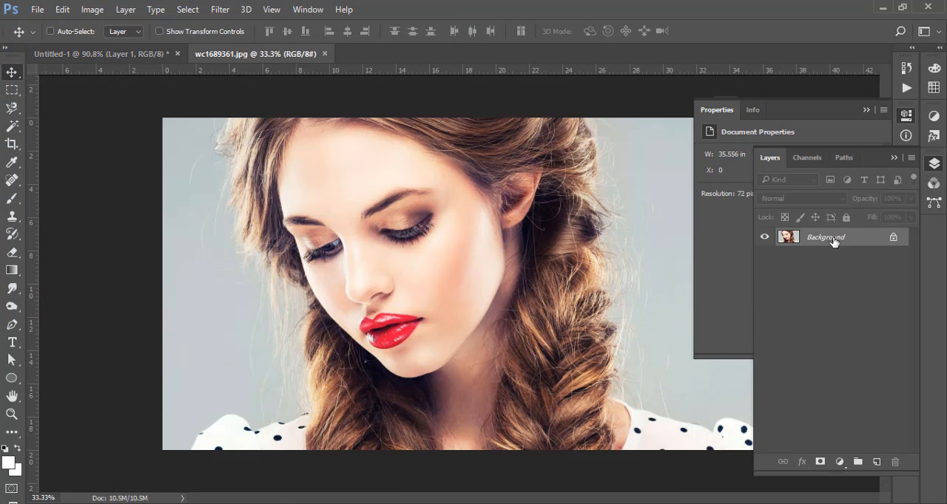
{"action": "double_click", "coordinate": [833, 240]}
{"action": "key", "text": "Return"}
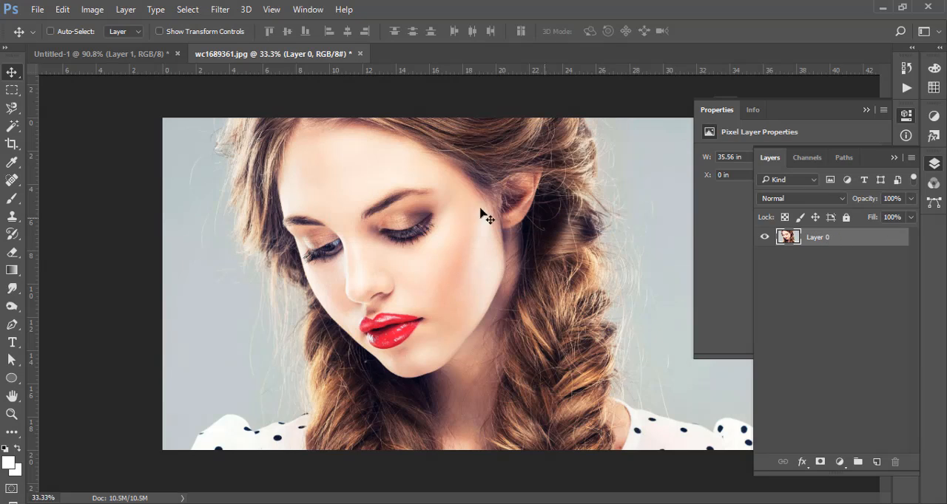
- Bring the portrait photo into Untitled-1 above the white lettering and scale it down to about 3.1 in wide with Free Transform
{"action": "key", "text": "ctrl+a"}
{"action": "left_click_drag", "start_coordinate": [295, 113], "coordinate": [417, 254]}
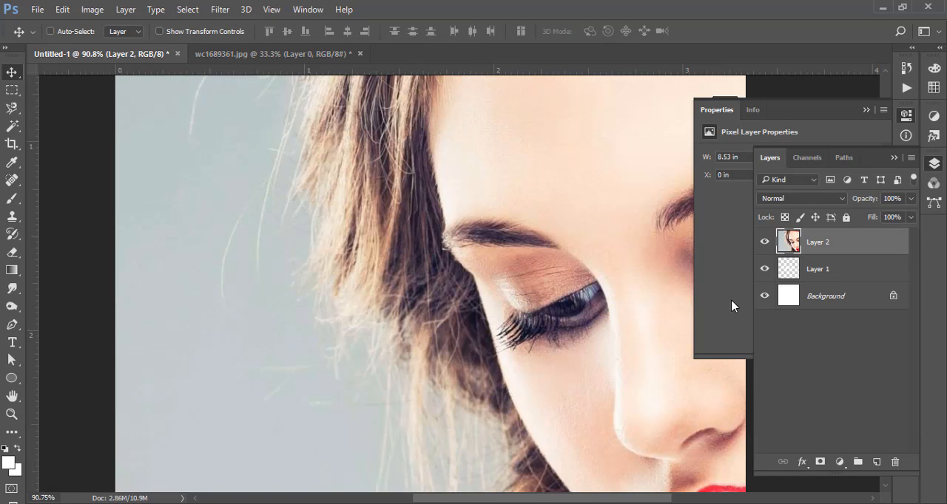
{"action": "left_click_drag", "start_coordinate": [545, 197], "coordinate": [504, 202]}
{"action": "left_click_drag", "start_coordinate": [597, 193], "coordinate": [570, 242]}
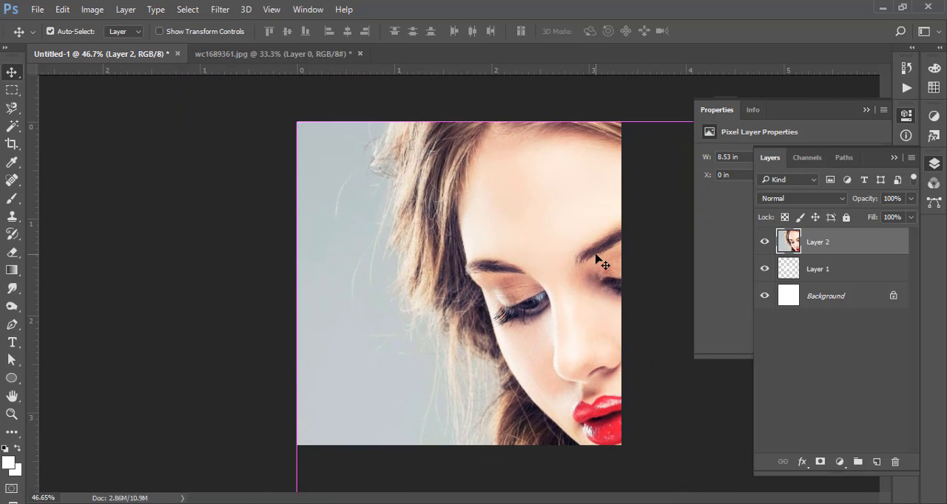
{"action": "key", "text": "ctrl+t"}
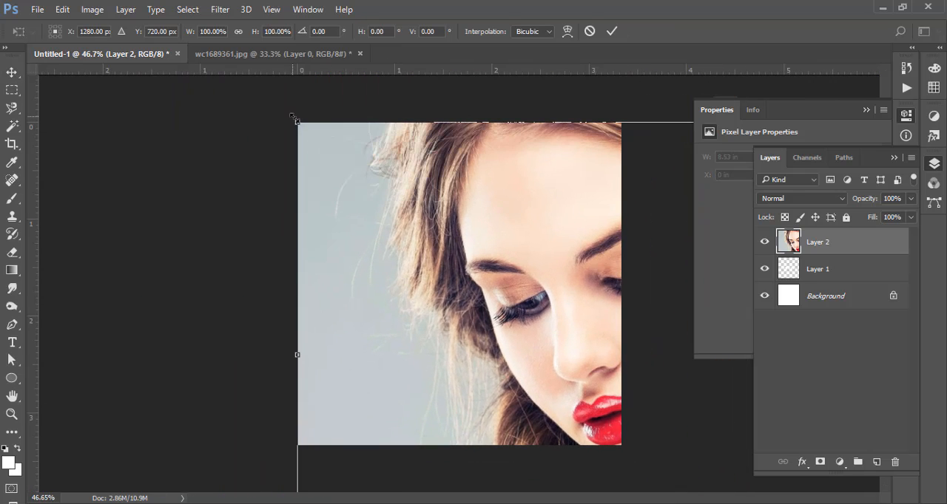
{"action": "left_click_drag", "start_coordinate": [293, 118], "coordinate": [317, 220]}
{"action": "left_click", "coordinate": [610, 31]}
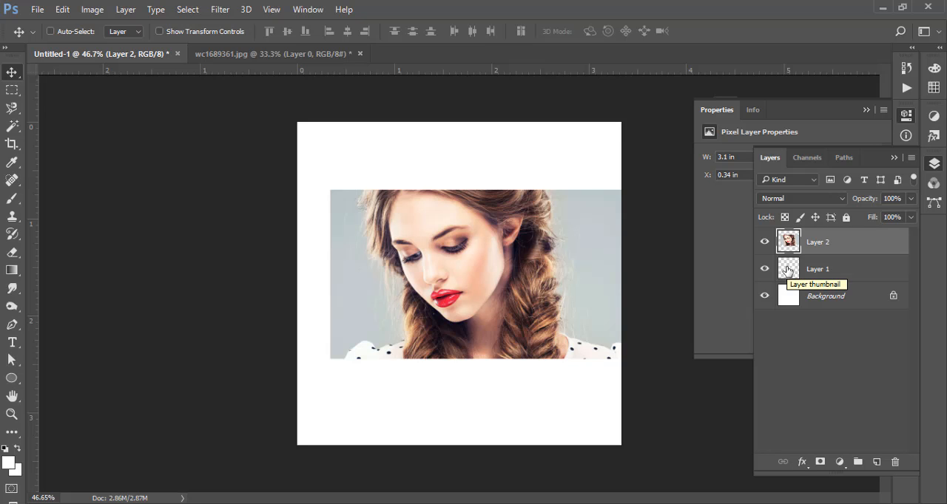
- Clip the portrait layer to the white lettering on Layer 1 and reposition the photo within the letters
{"action": "right_click", "coordinate": [824, 252]}
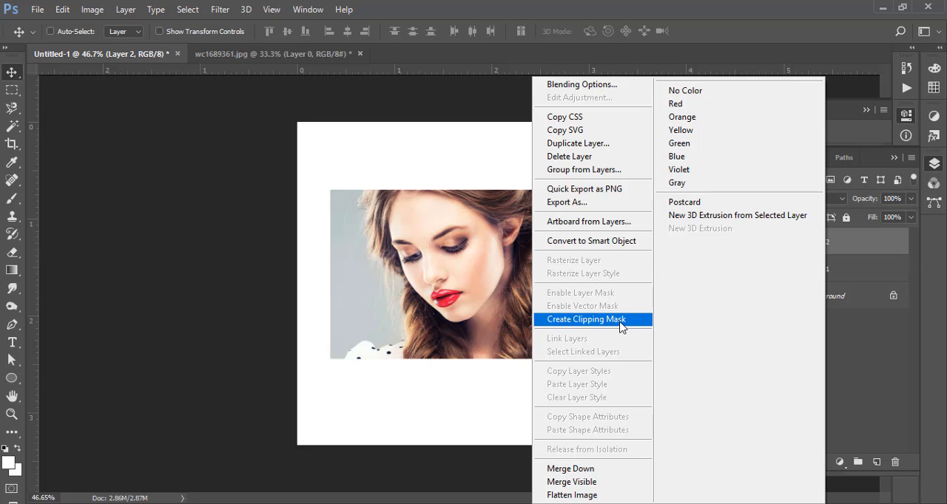
{"action": "left_click", "coordinate": [882, 349]}
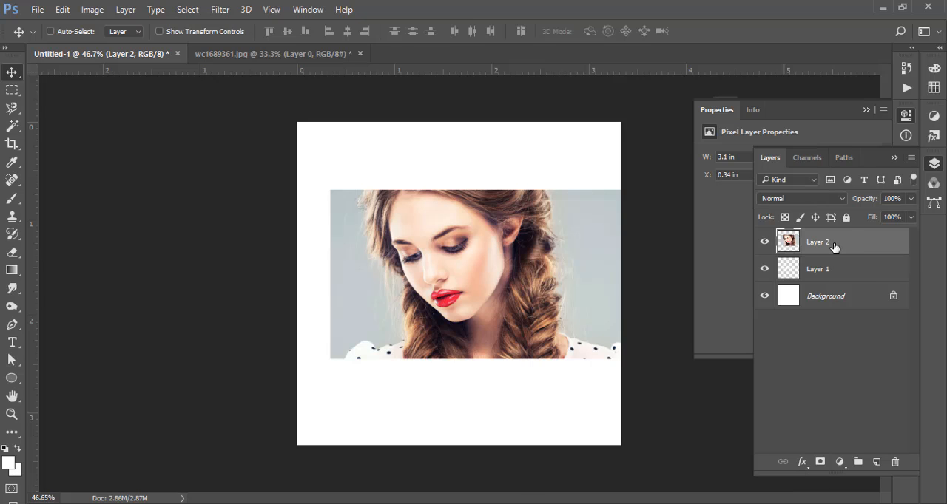
{"action": "mouse_move", "coordinate": [834, 247]}
{"action": "left_mouse_down"}
{"action": "mouse_move", "coordinate": [799, 256]}
{"action": "mouse_move", "coordinate": [831, 250]}
{"action": "left_mouse_up"}
{"action": "left_click", "coordinate": [831, 251], "text": "alt"}
{"action": "mouse_move", "coordinate": [482, 286]}
{"action": "left_mouse_down"}
{"action": "mouse_move", "coordinate": [526, 310]}
{"action": "mouse_move", "coordinate": [484, 290]}
{"action": "mouse_move", "coordinate": [418, 222]}
{"action": "mouse_move", "coordinate": [445, 257]}
{"action": "mouse_move", "coordinate": [469, 258]}
{"action": "mouse_move", "coordinate": [475, 281]}
{"action": "mouse_move", "coordinate": [489, 225]}
{"action": "mouse_move", "coordinate": [508, 274]}
{"action": "mouse_move", "coordinate": [501, 290]}
{"action": "mouse_move", "coordinate": [515, 286]}
{"action": "mouse_move", "coordinate": [467, 285]}
{"action": "left_mouse_up"}
{"action": "left_click_drag", "start_coordinate": [472, 283], "coordinate": [508, 285]}
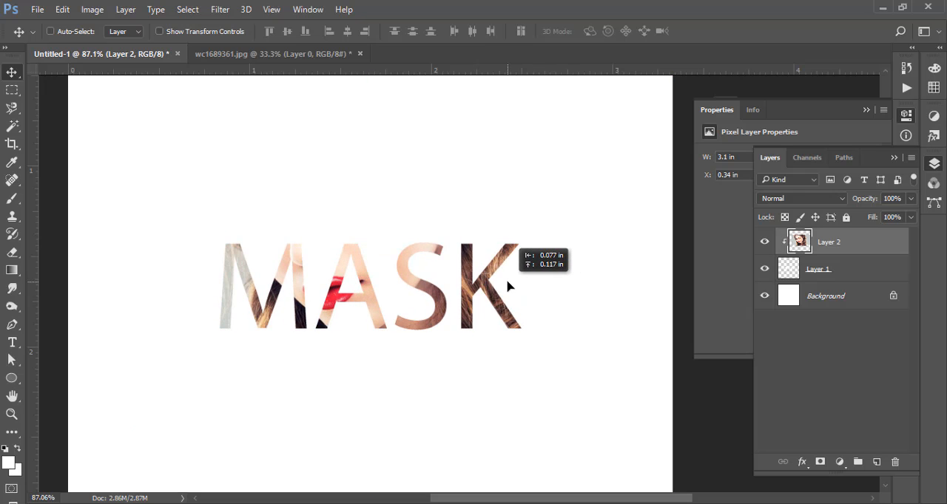
- Add an outside Stroke layer style to the lettering on Layer 1 and reduce its size to 1 px
{"action": "left_click", "coordinate": [826, 273]}
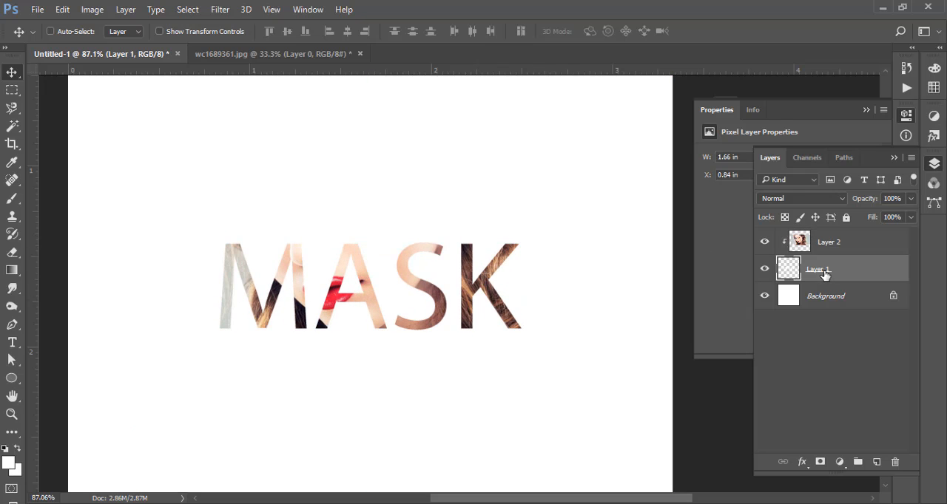
{"action": "right_click", "coordinate": [825, 274]}
{"action": "left_click", "coordinate": [614, 86]}
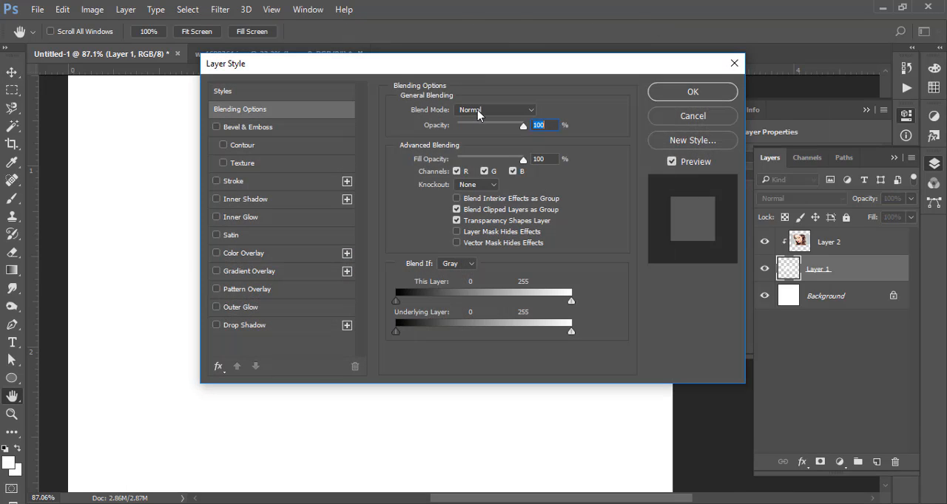
{"action": "left_click_drag", "start_coordinate": [480, 65], "coordinate": [750, 98]}
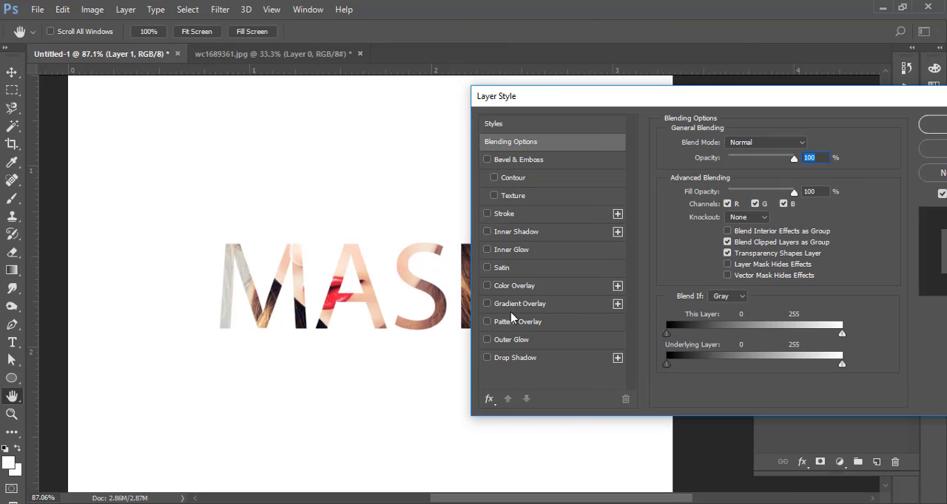
{"action": "left_click", "coordinate": [508, 217]}
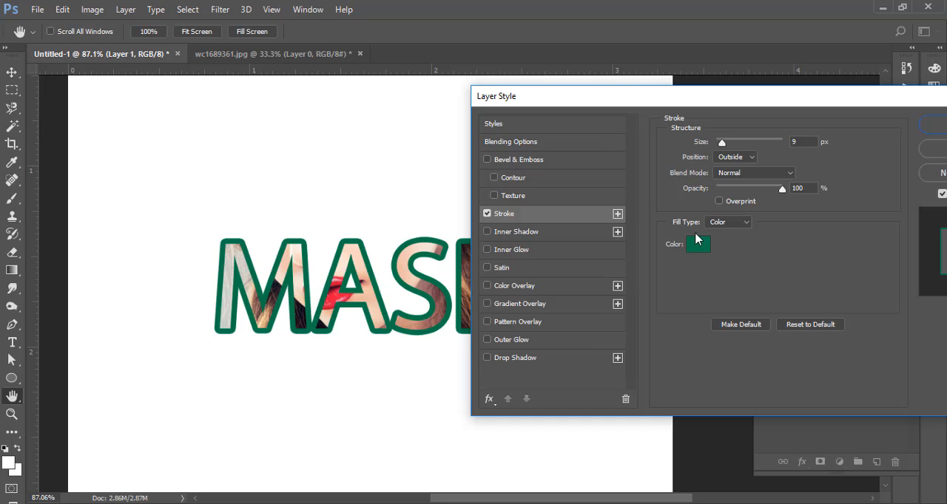
{"action": "left_click_drag", "start_coordinate": [729, 151], "coordinate": [716, 150]}
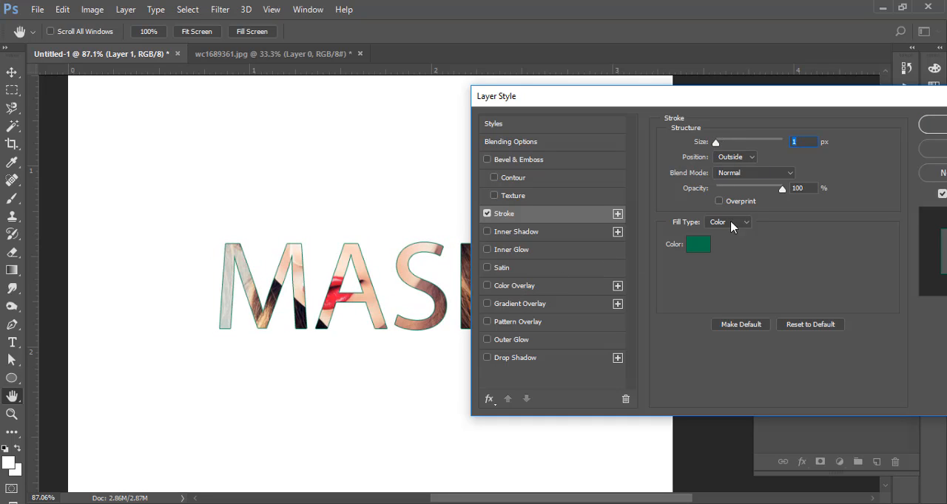
- Recolour the lettering's stroke with the red sampled from the lips in the photo and set its size to 2 px
{"action": "left_click", "coordinate": [698, 244]}
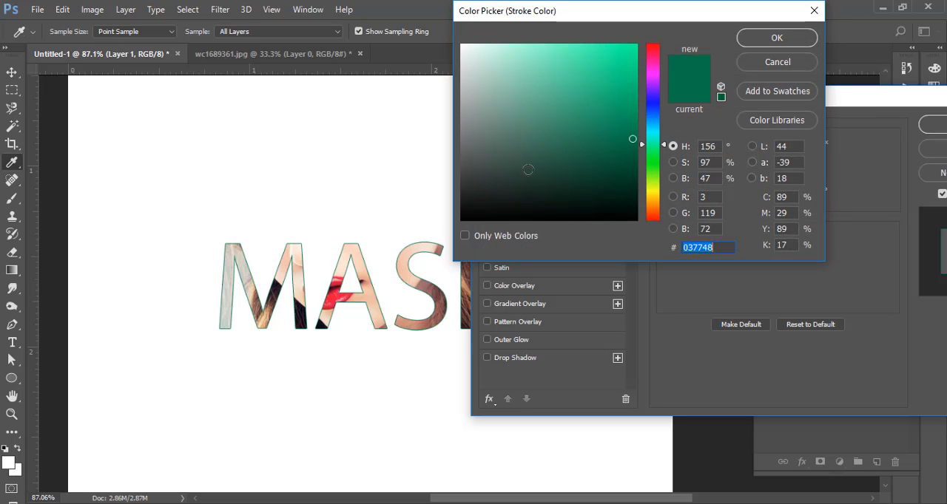
{"action": "type", "text": "000000"}
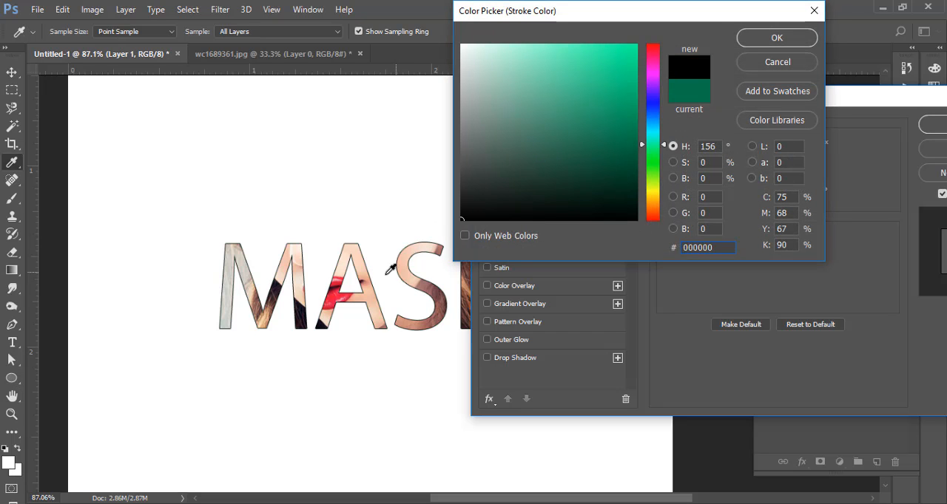
{"action": "left_click", "coordinate": [343, 294]}
{"action": "left_click", "coordinate": [776, 38]}
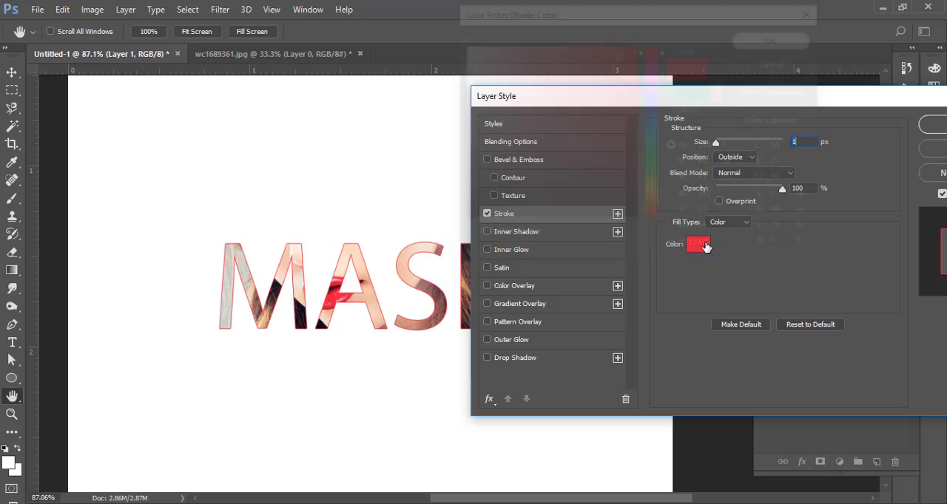
{"action": "left_click_drag", "start_coordinate": [717, 144], "coordinate": [717, 146]}
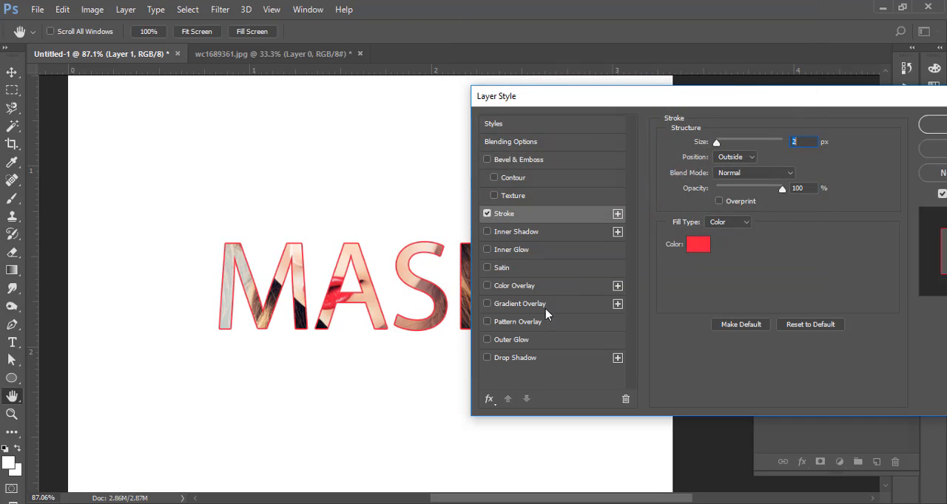
- Add a black Drop Shadow to the lettering, offset 9 px at a 0° angle, and apply the layer styles
{"action": "left_click", "coordinate": [516, 358]}
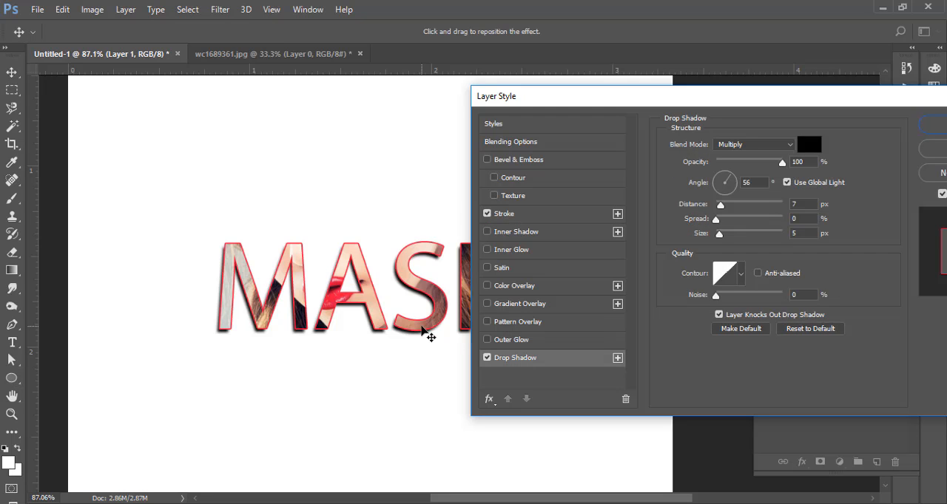
{"action": "left_click_drag", "start_coordinate": [404, 313], "coordinate": [391, 310]}
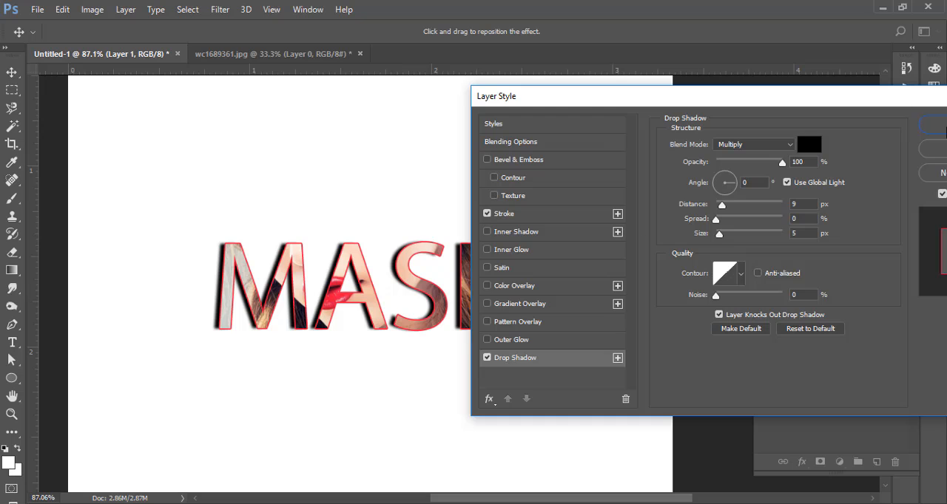
{"action": "key", "text": "Return"}
- Paste the portrait photo directly above the Background layer and lower its opacity to 14%
{"action": "left_click_drag", "start_coordinate": [546, 216], "coordinate": [519, 225]}
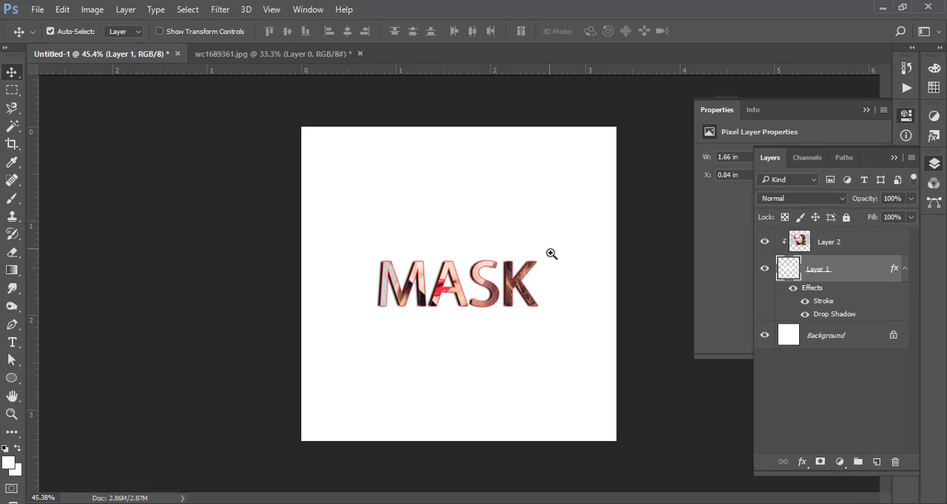
{"action": "left_click", "coordinate": [851, 343]}
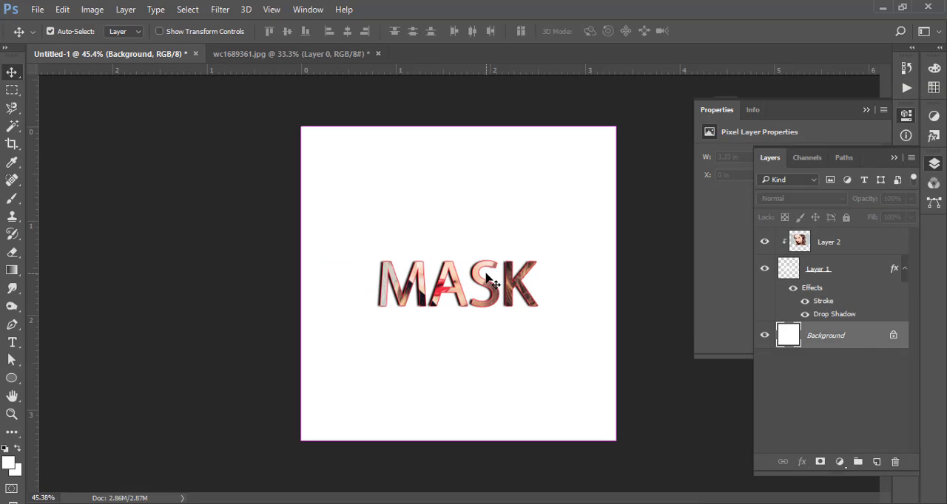
{"action": "key", "text": "ctrl+v"}
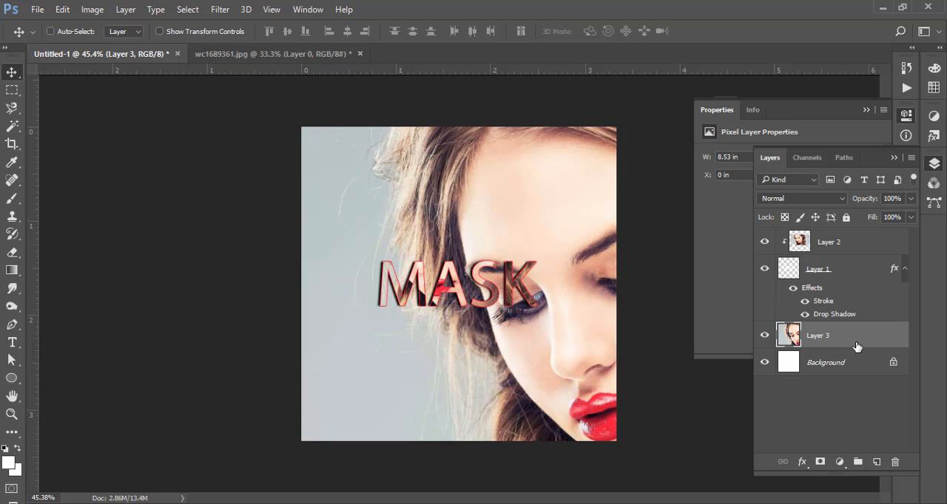
{"action": "left_click", "coordinate": [912, 199]}
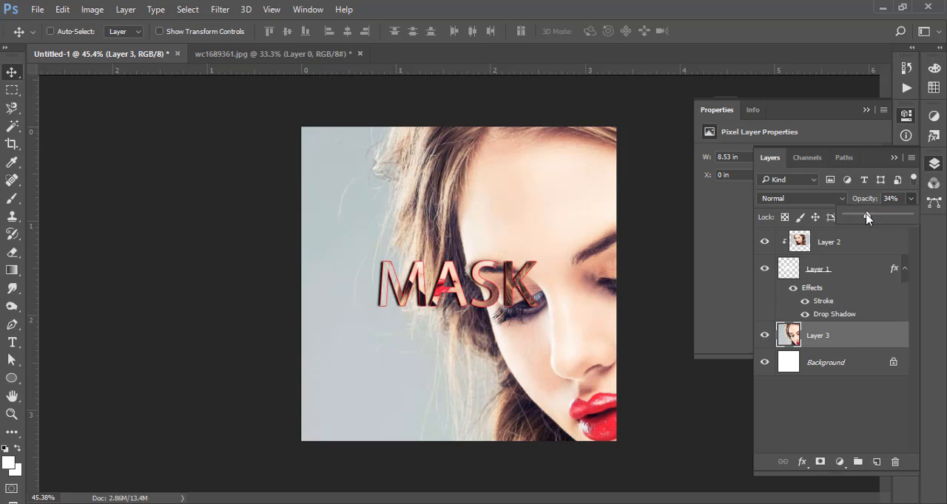
{"action": "left_click_drag", "start_coordinate": [912, 215], "coordinate": [855, 216]}
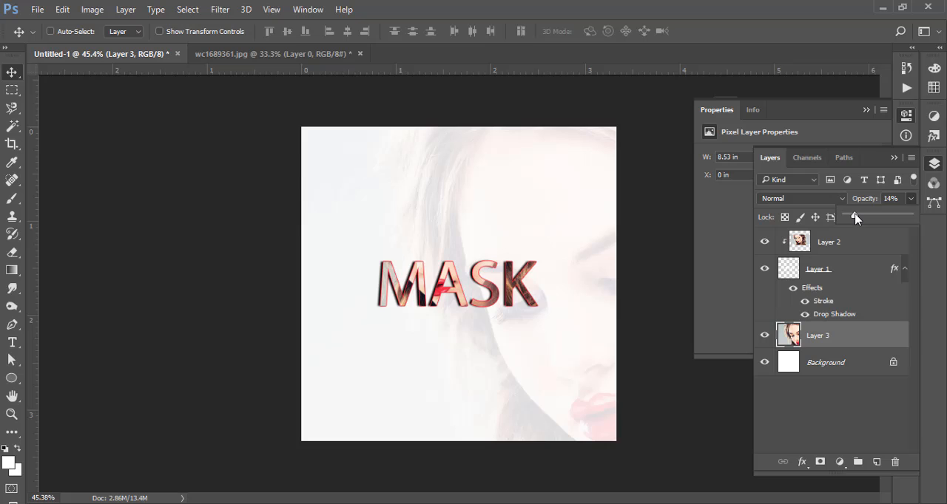
{"action": "left_click", "coordinate": [841, 409]}
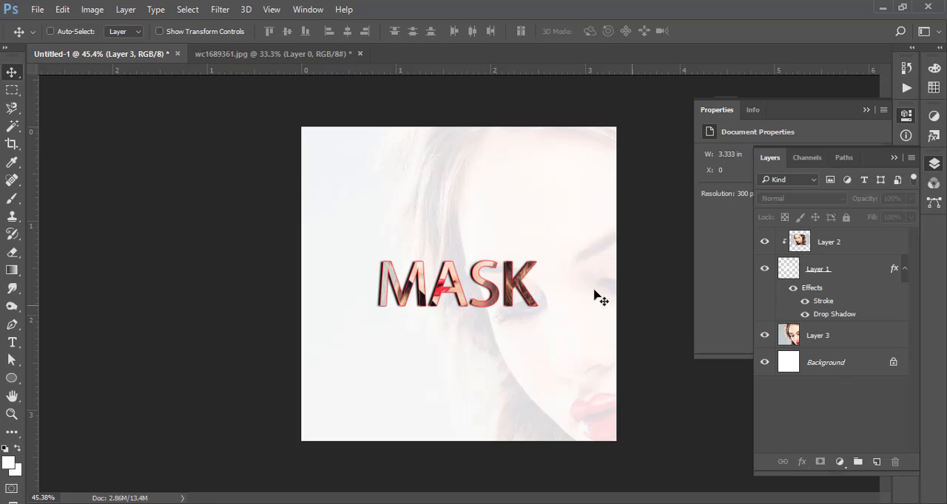
- Preview the pasted portrait on Layer 3 at 100% opacity and return it to 14%
{"action": "left_click_drag", "start_coordinate": [543, 274], "coordinate": [499, 241]}
{"action": "left_click", "coordinate": [847, 343]}
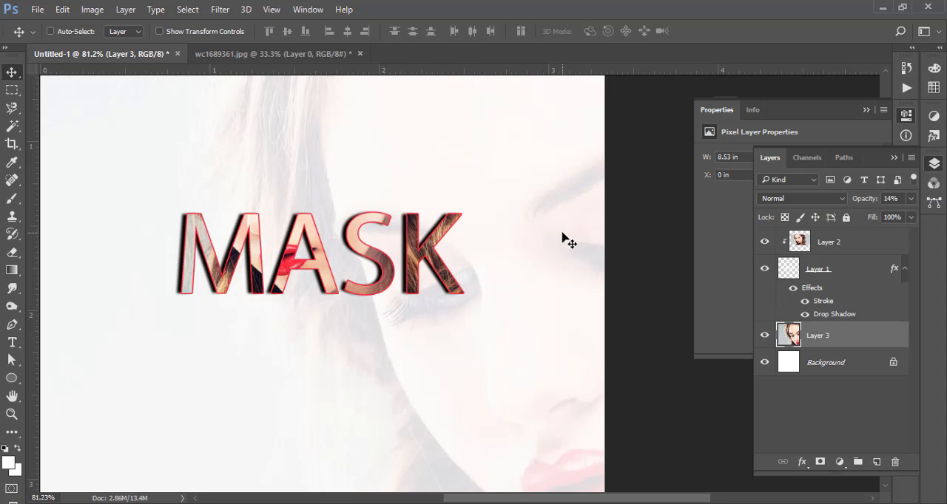
{"action": "mouse_move", "coordinate": [914, 219]}
{"action": "left_mouse_down"}
{"action": "mouse_move", "coordinate": [890, 238]}
{"action": "mouse_move", "coordinate": [856, 235]}
{"action": "mouse_move", "coordinate": [900, 234]}
{"action": "mouse_move", "coordinate": [917, 216]}
{"action": "left_mouse_up"}
{"action": "left_click", "coordinate": [912, 199]}
{"action": "left_click", "coordinate": [883, 242]}
{"action": "left_click", "coordinate": [833, 345]}
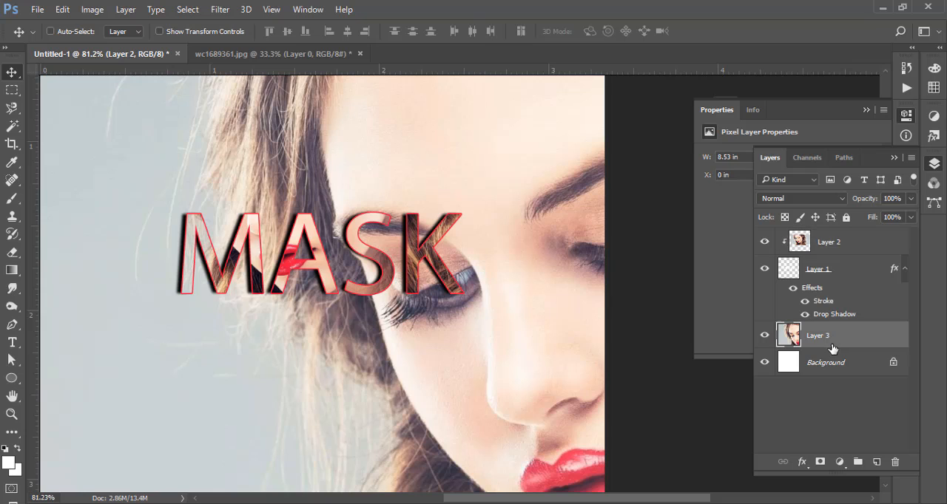
{"action": "left_click", "coordinate": [911, 218]}
{"action": "left_click_drag", "start_coordinate": [901, 236], "coordinate": [855, 217]}
{"action": "left_click", "coordinate": [911, 198]}
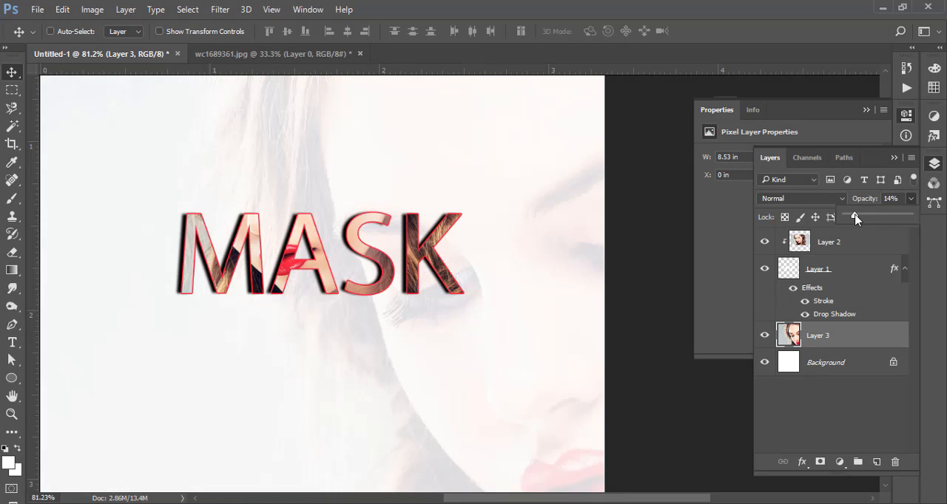
- Check the finished MASK lettering over the faded portrait and activate the Horizontal Type tool
{"action": "left_click_drag", "start_coordinate": [574, 219], "coordinate": [586, 256]}
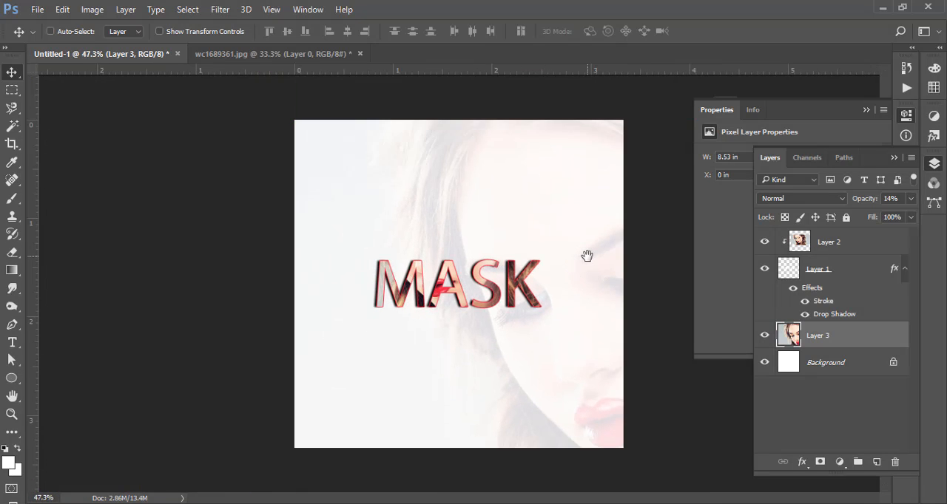
{"action": "mouse_move", "coordinate": [585, 296]}
{"action": "left_mouse_down"}
{"action": "mouse_move", "coordinate": [614, 313]}
{"action": "mouse_move", "coordinate": [587, 308]}
{"action": "left_mouse_up"}
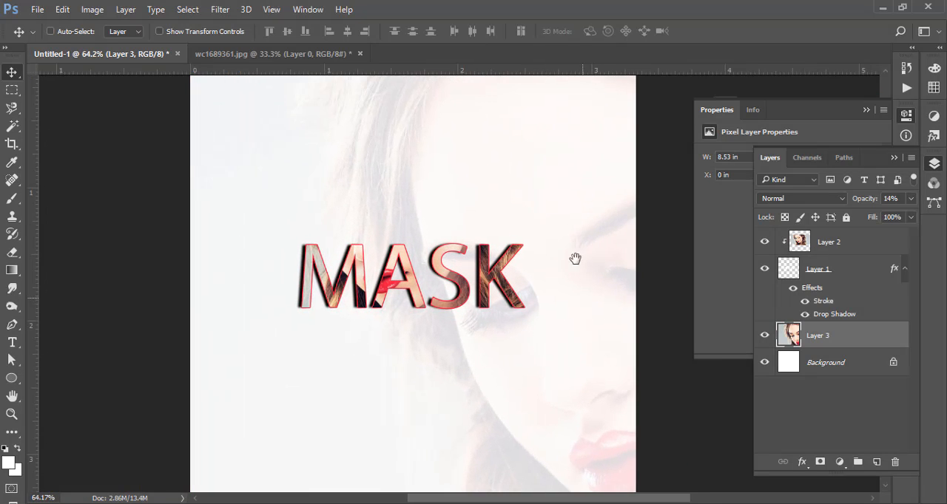
{"action": "mouse_move", "coordinate": [574, 258]}
{"action": "left_mouse_down"}
{"action": "mouse_move", "coordinate": [562, 211]}
{"action": "mouse_move", "coordinate": [579, 208]}
{"action": "mouse_move", "coordinate": [567, 262]}
{"action": "left_mouse_up"}
{"action": "left_click_drag", "start_coordinate": [567, 226], "coordinate": [538, 231]}
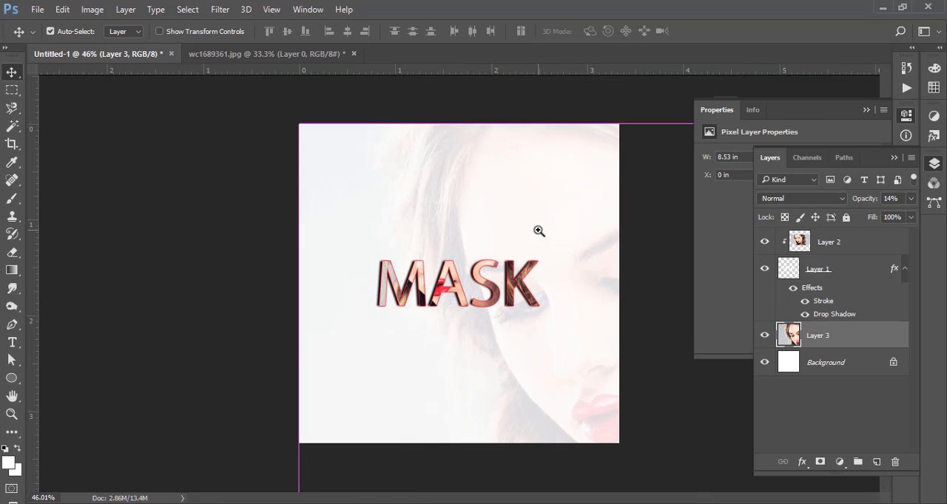
{"action": "left_click", "coordinate": [13, 344]}
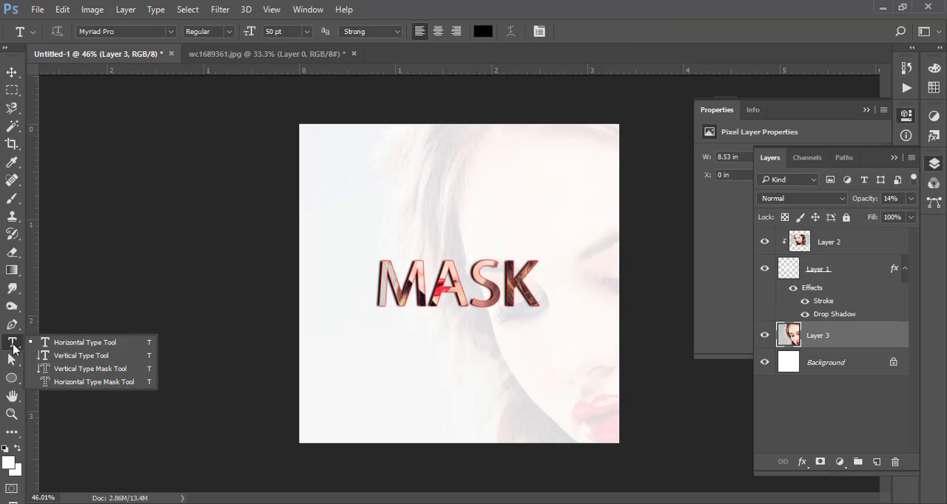
{"action": "left_click", "coordinate": [13, 346]}
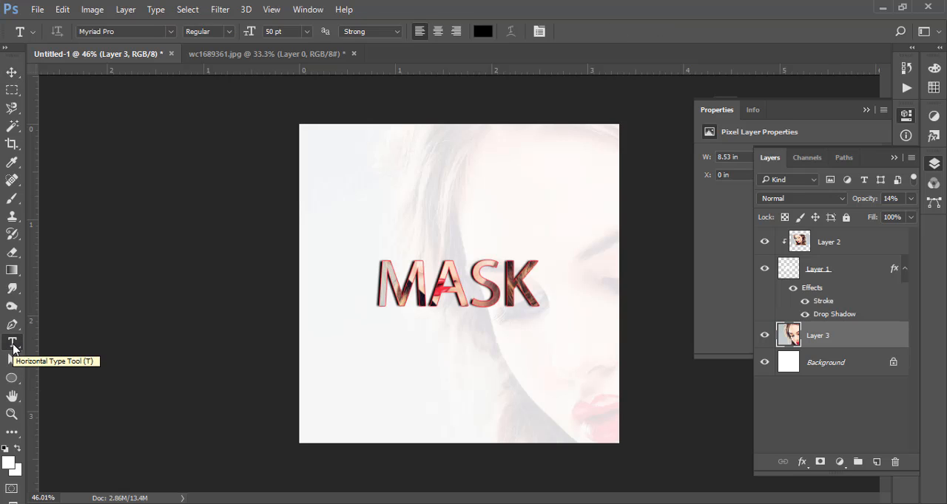